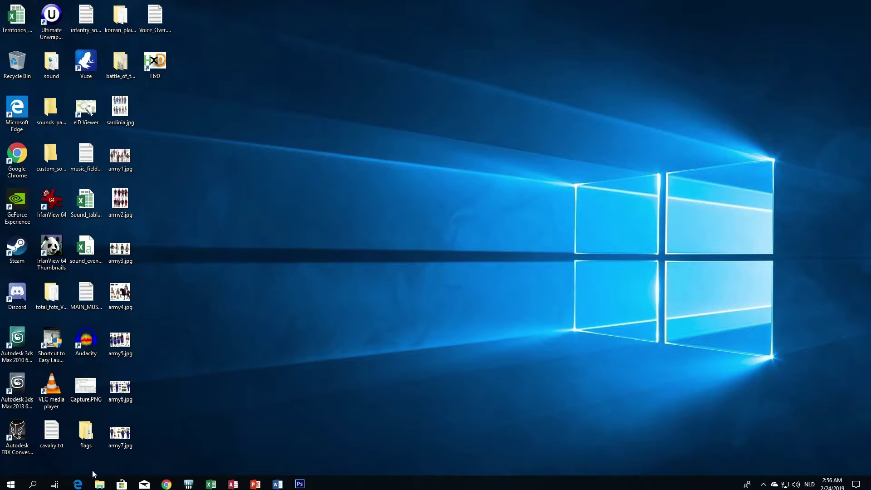
Launch TWeak.Release.exe from the binaries folder of modding_S2TW and open its Unit editor
click(100, 484)
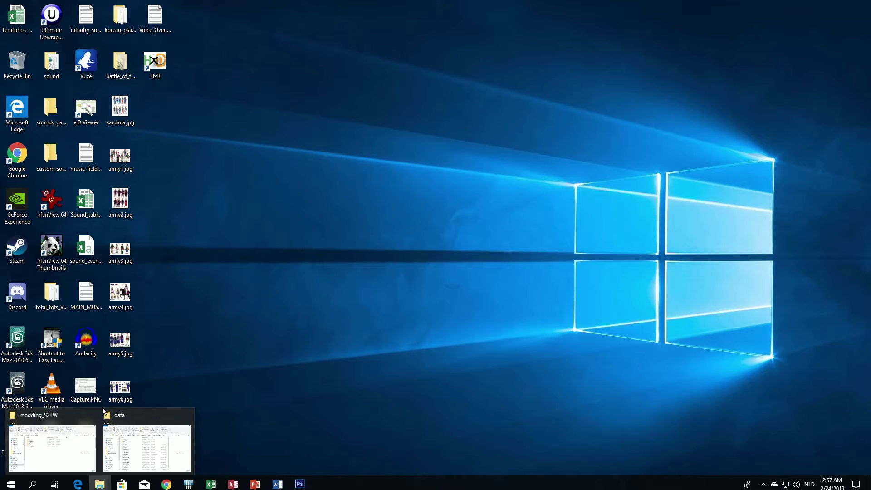
click(52, 442)
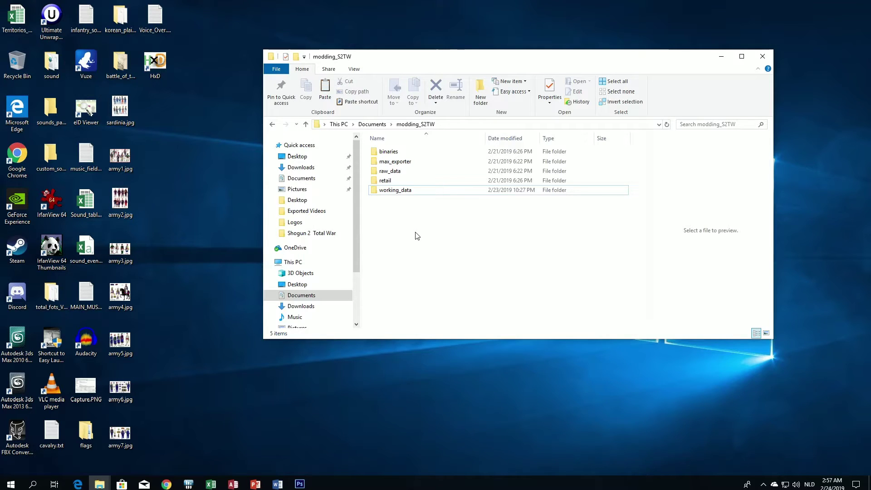
double_click(389, 156)
scroll(403, 244, down, 12)
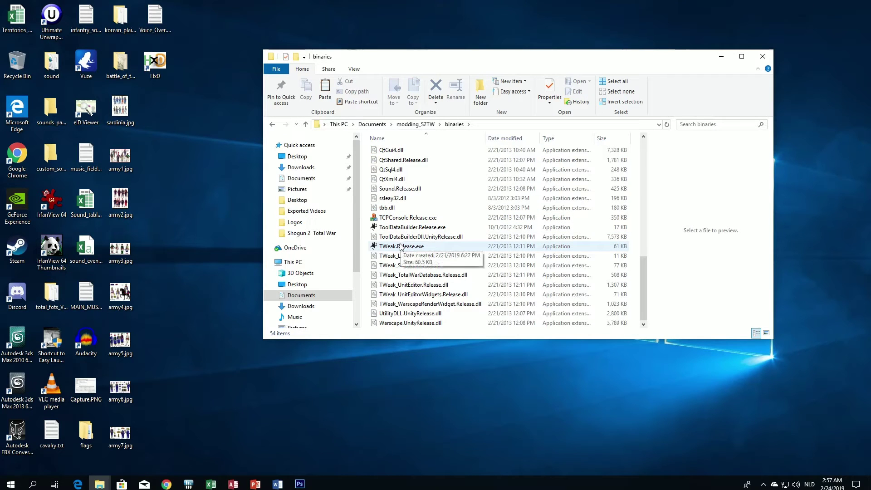
double_click(400, 246)
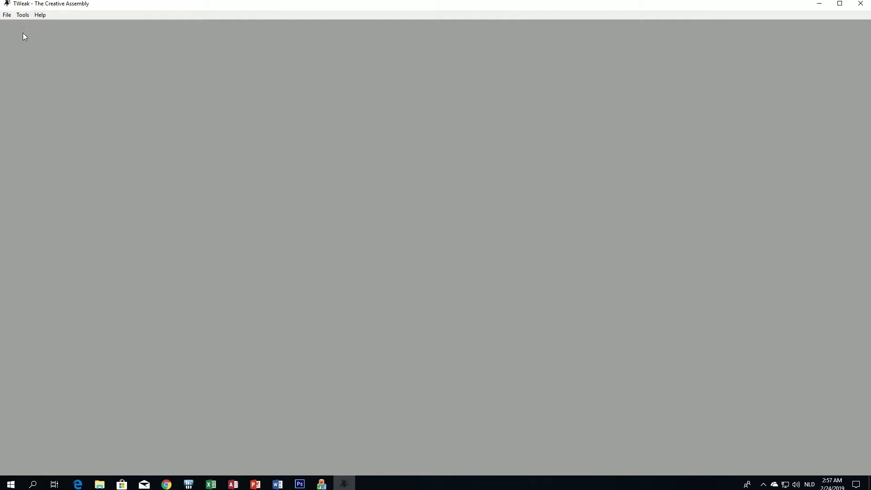
click(23, 16)
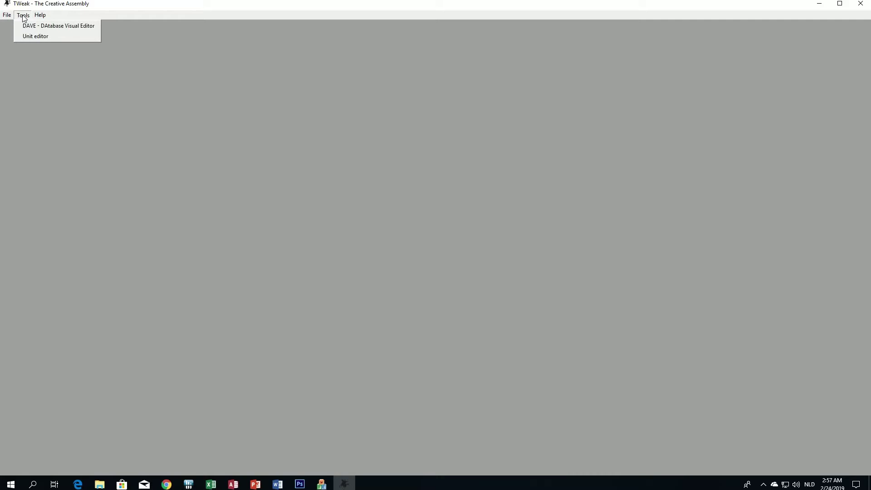
click(42, 37)
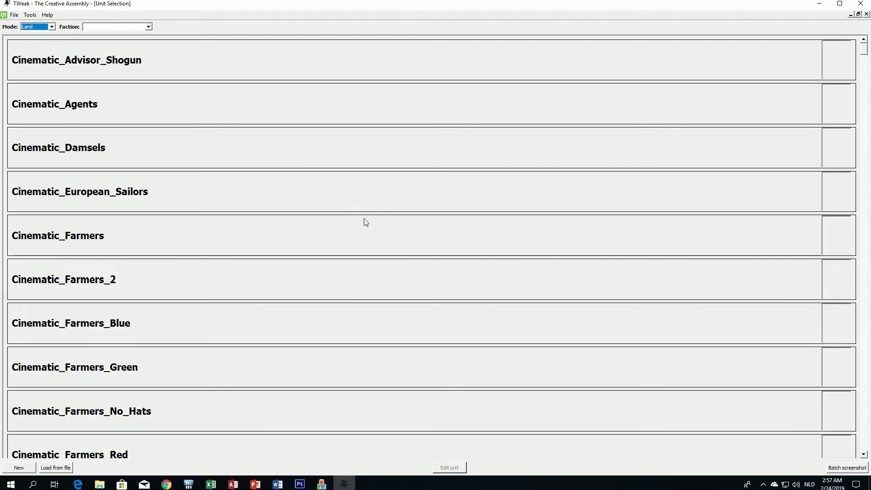
Find Default_Boshin_British_Line_Infantry in the land unit list and open it for editing
scroll(360, 252, down, 4)
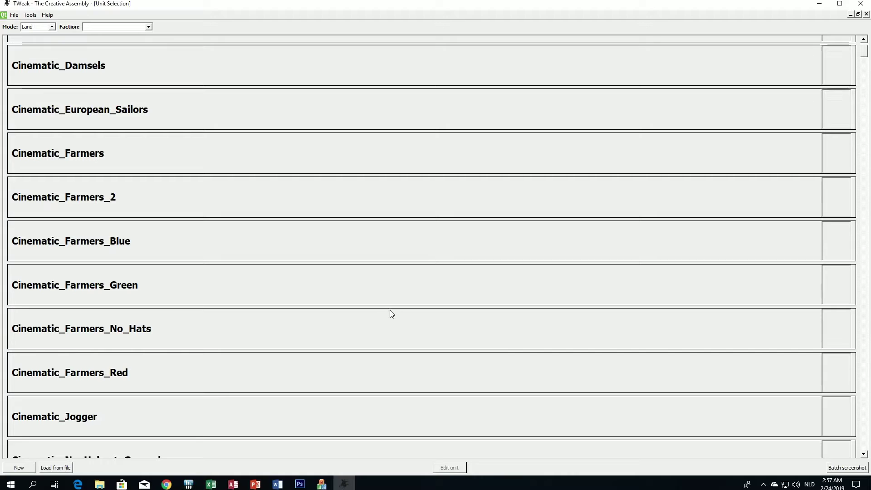
scroll(391, 316, down, 3)
scroll(391, 316, down, 3)
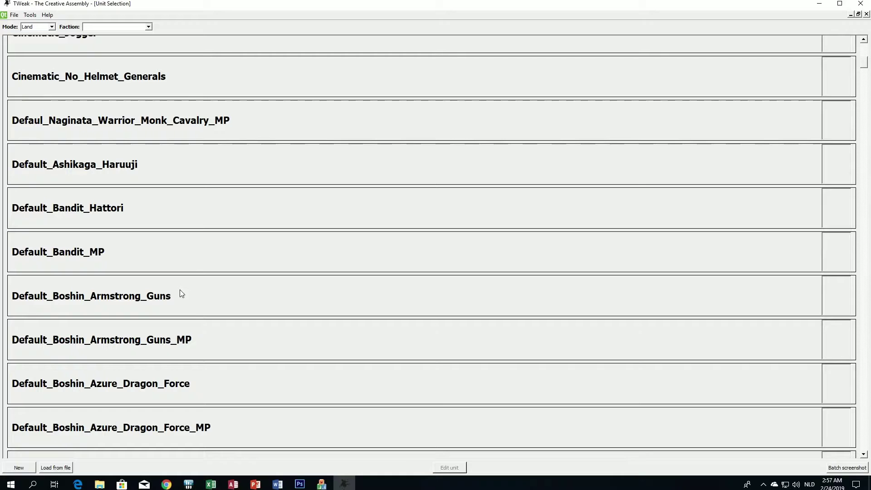
scroll(337, 325, down, 10)
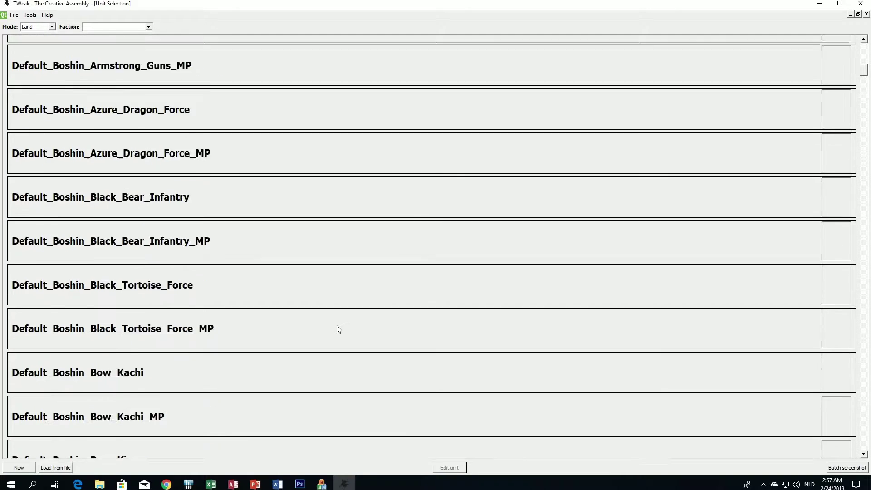
scroll(337, 326, down, 8)
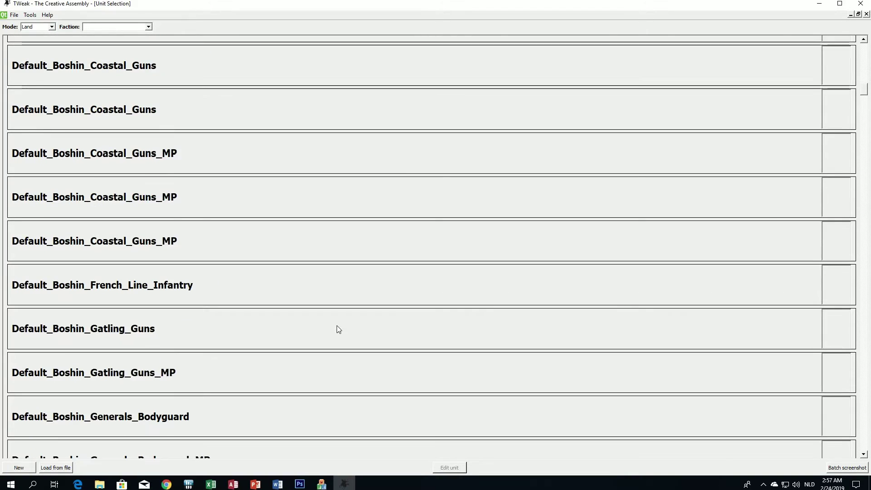
scroll(337, 325, up, 3)
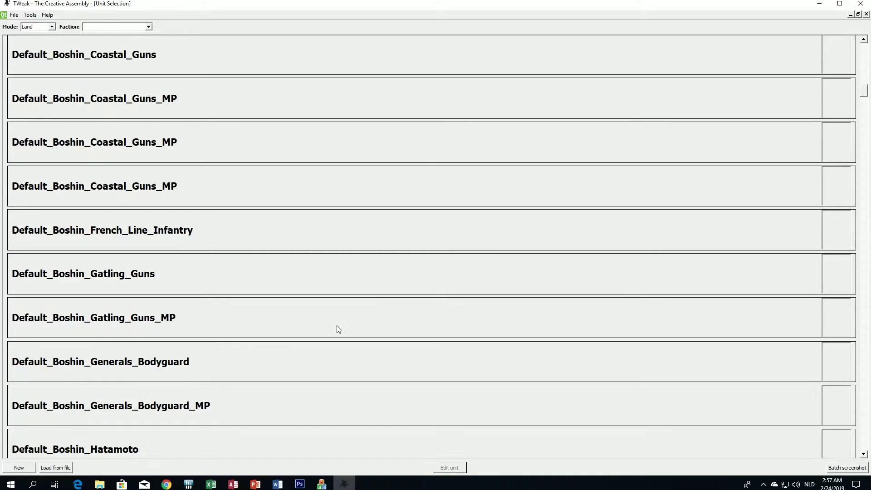
scroll(245, 266, up, 1)
scroll(244, 266, up, 6)
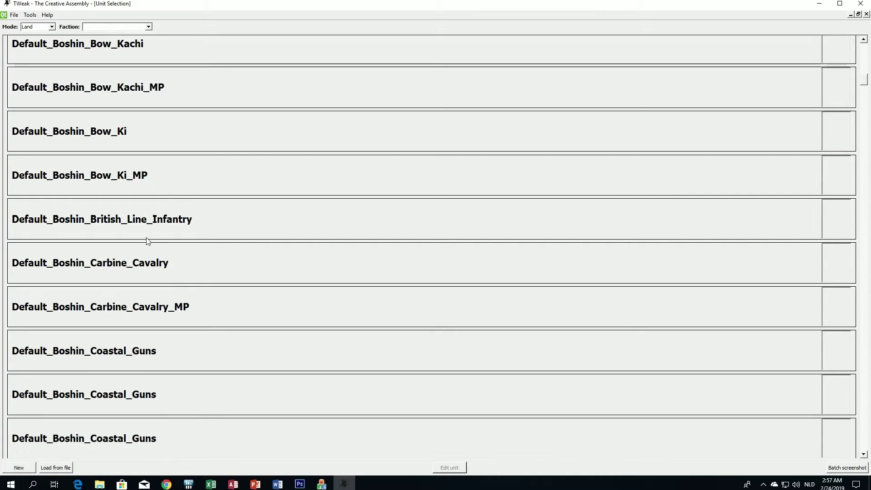
scroll(158, 235, down, 1)
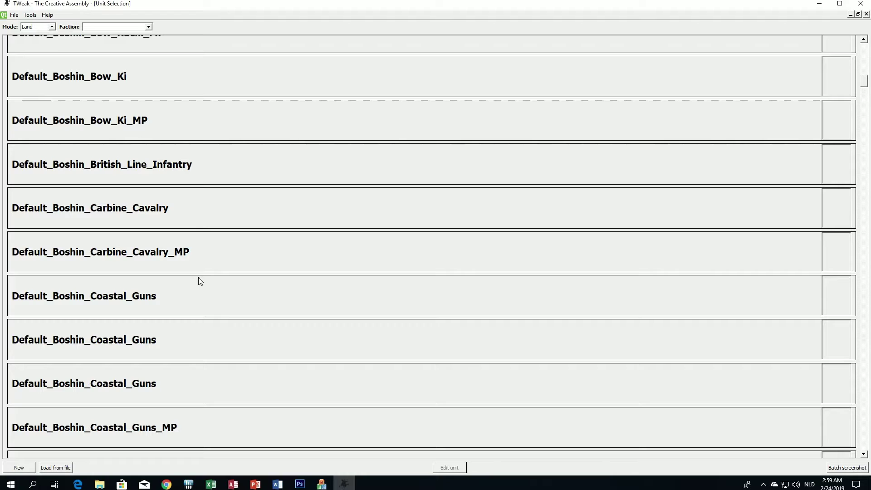
scroll(200, 281, up, 1)
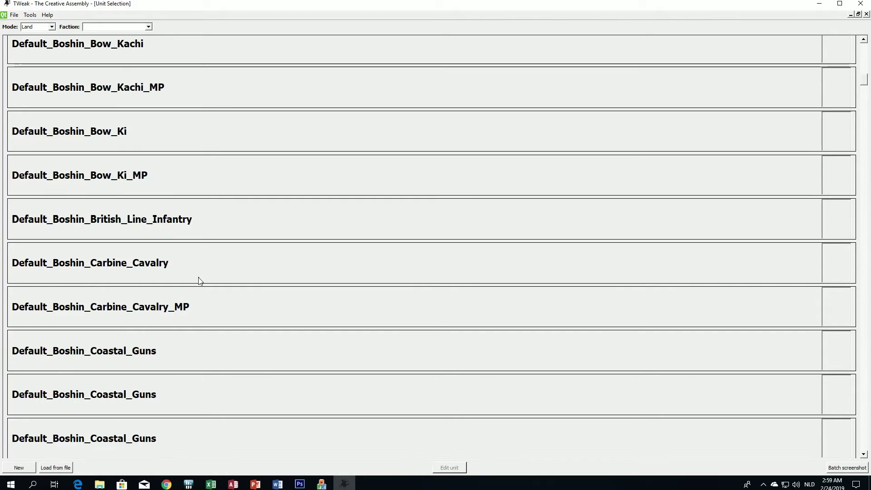
click(136, 225)
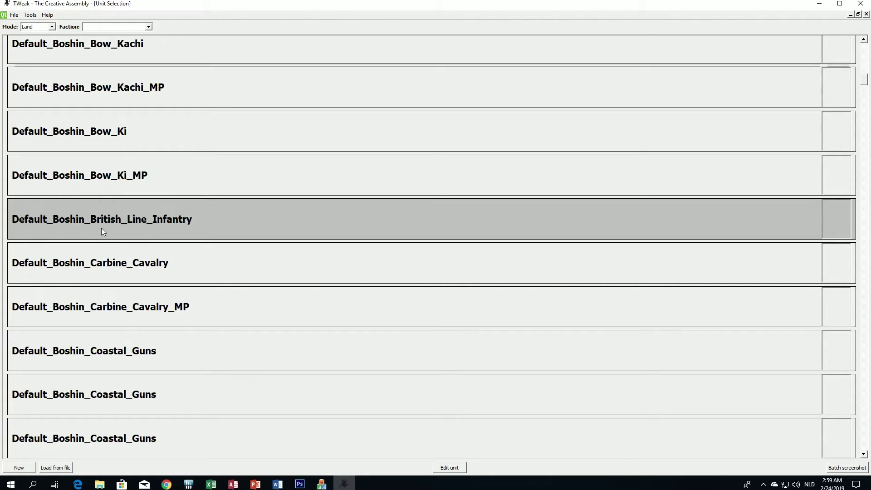
click(448, 468)
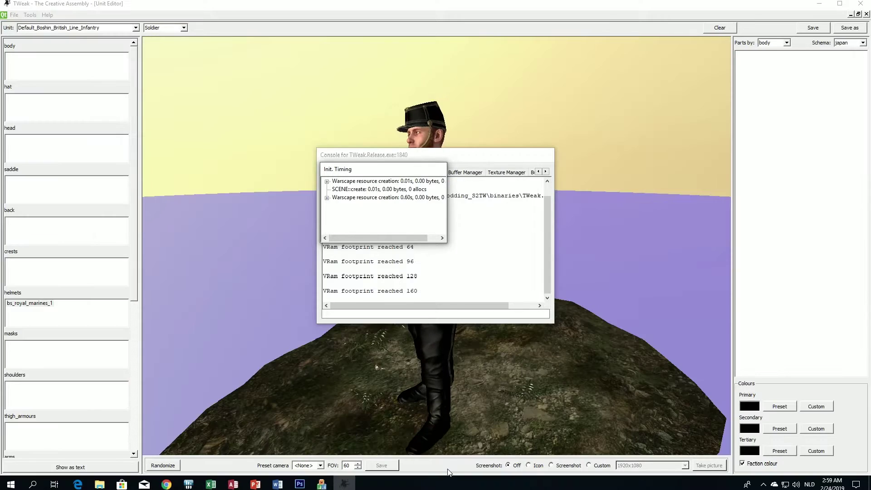
Bring the unit editor in front of the console and inspect the soldier model from the front and back
click(417, 382)
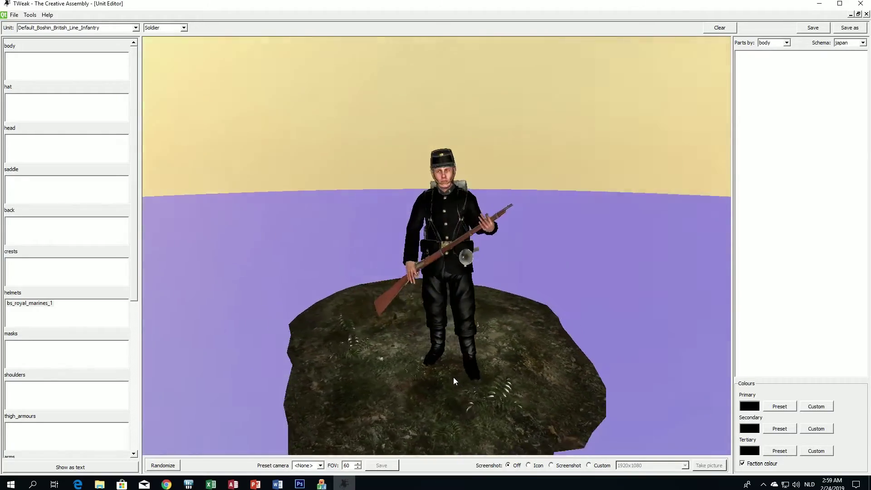
drag(453, 377, 575, 371)
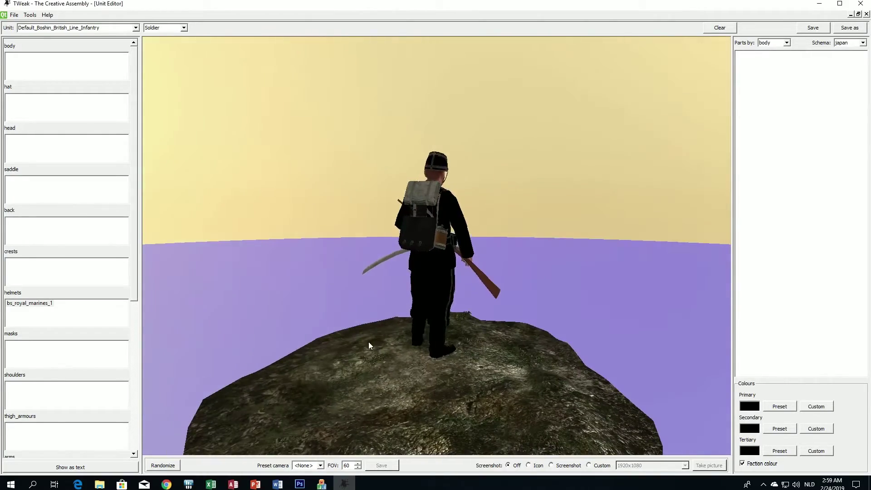
drag(368, 344, 521, 347)
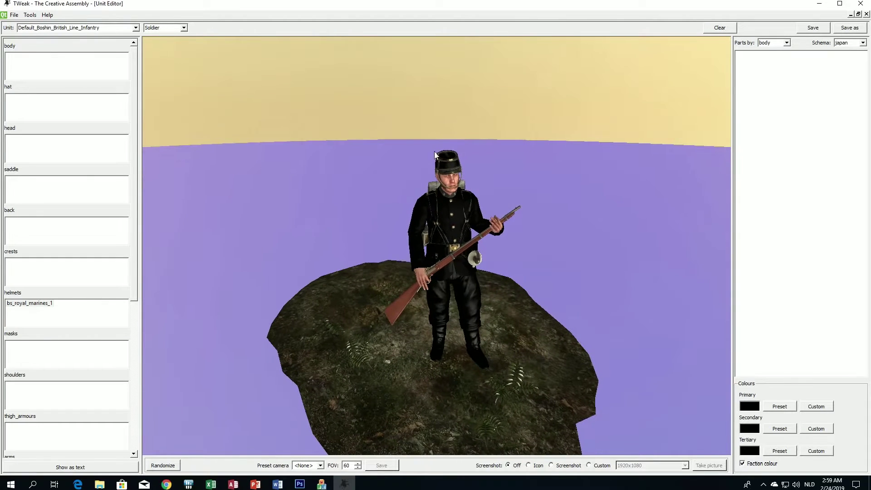
drag(452, 297, 456, 194)
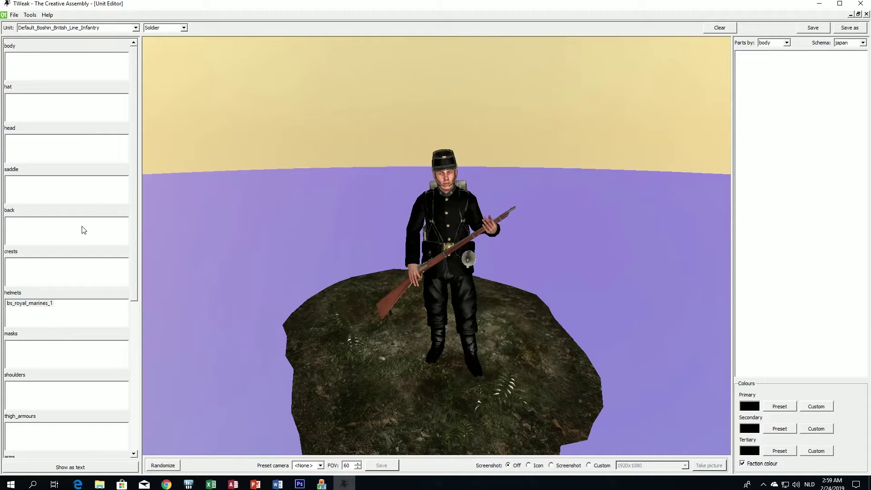
Examine the soldier's part categories from body to torsos and the parts assigned to helmets, arms, heads and legs
scroll(83, 230, down, 6)
scroll(84, 230, up, 4)
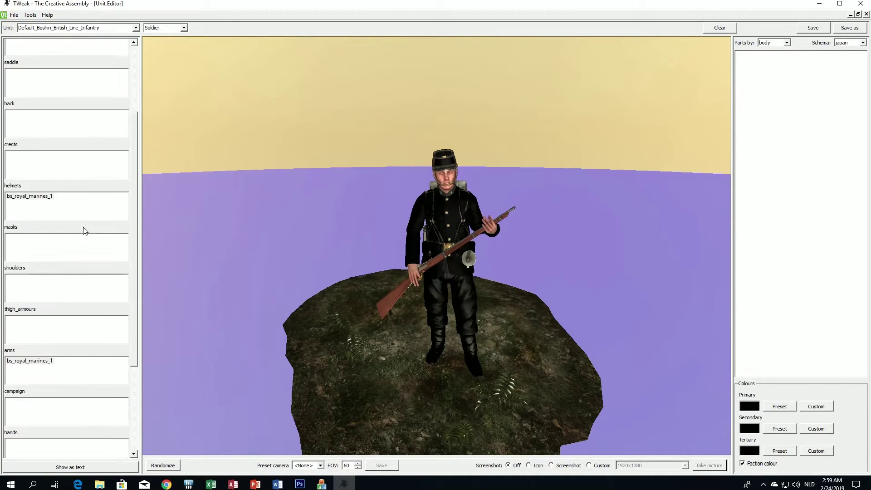
scroll(50, 145, up, 3)
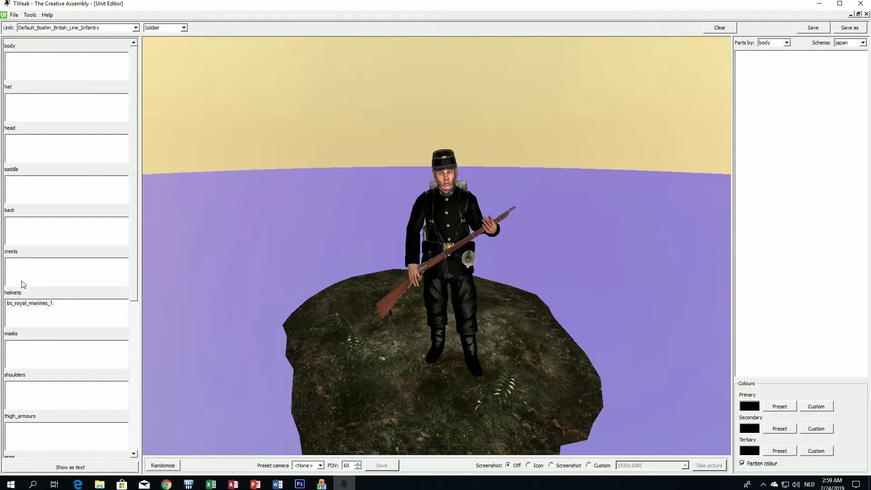
scroll(22, 285, down, 2)
click(29, 249)
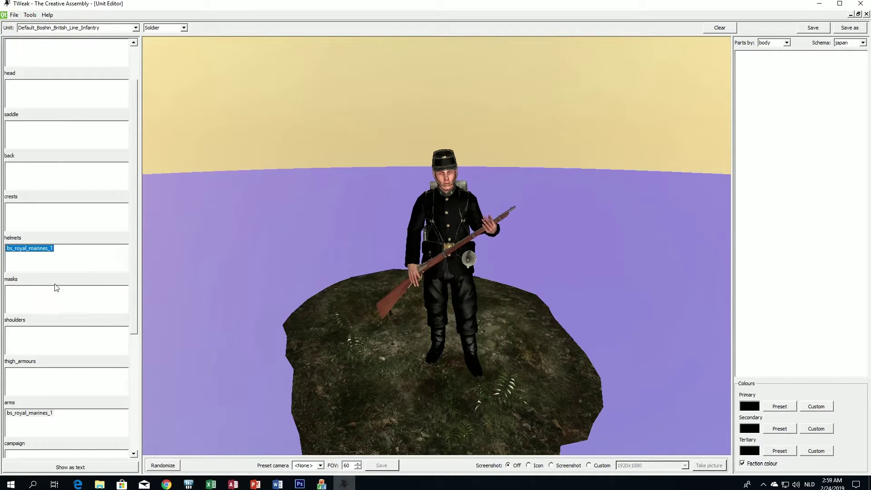
scroll(55, 287, down, 4)
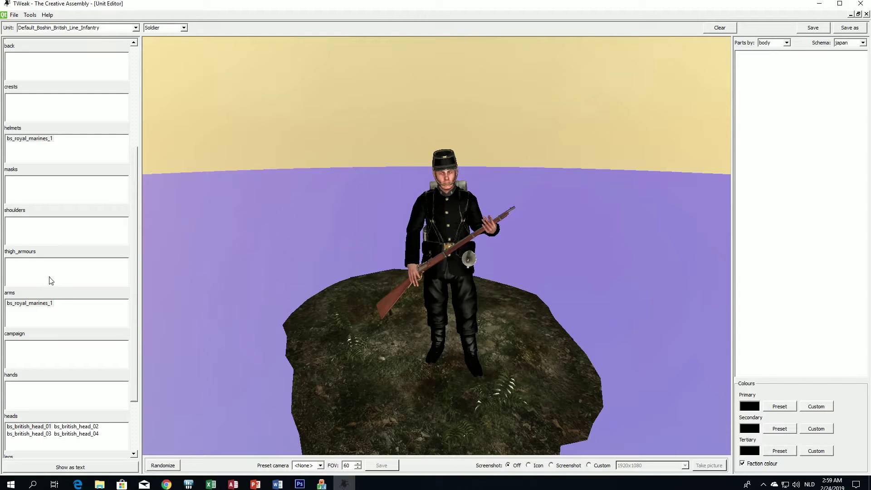
scroll(50, 279, down, 3)
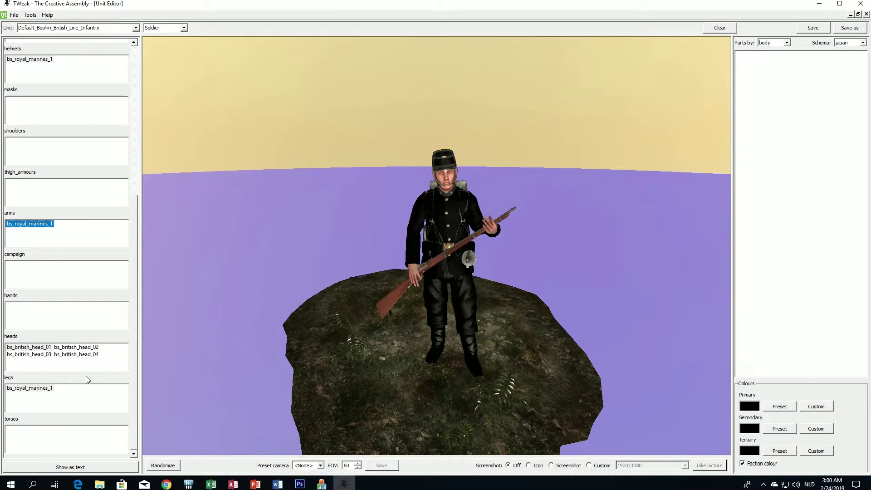
scroll(100, 347, up, 5)
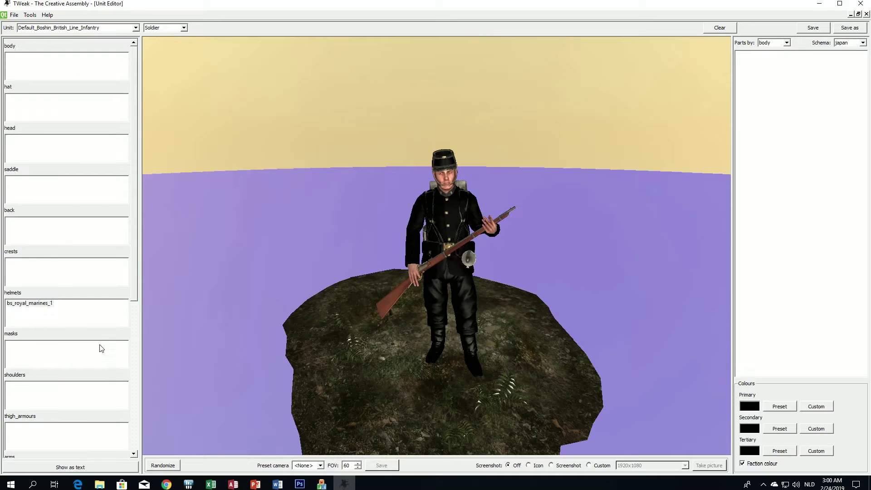
scroll(101, 348, down, 5)
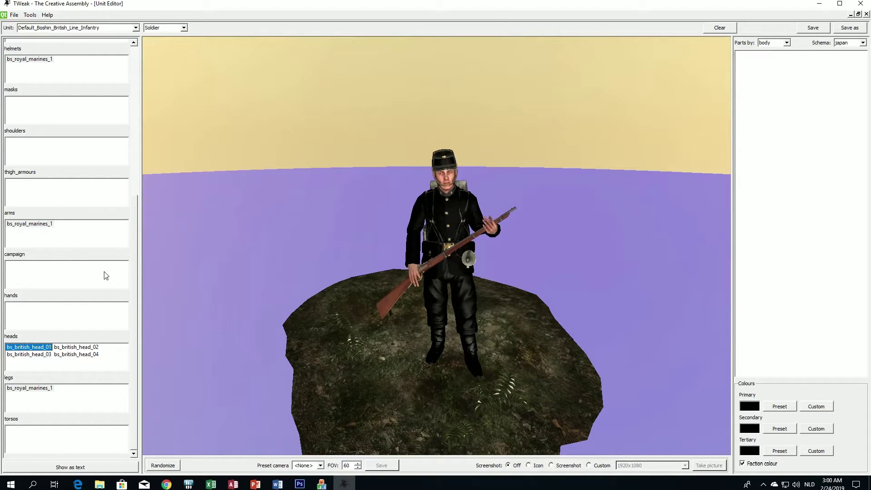
scroll(104, 272, up, 5)
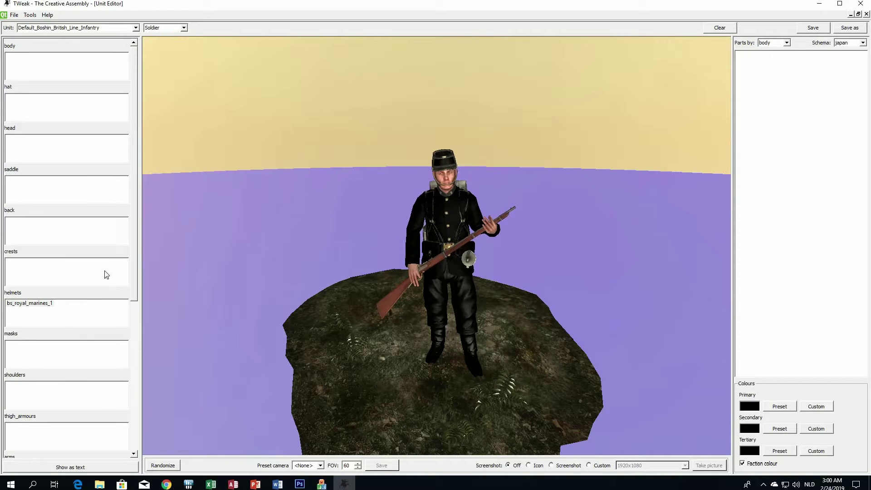
scroll(105, 278, down, 3)
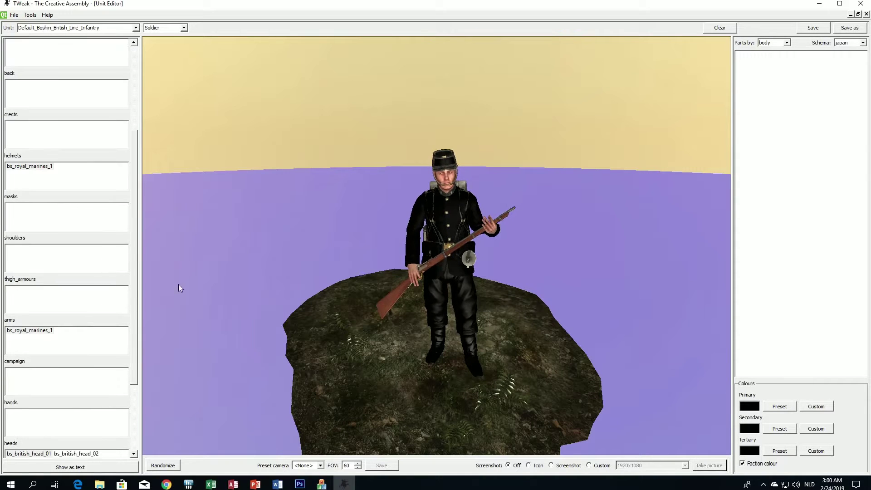
Remove the bs_royal_marines_1 parts from the soldier's helmets and arms categories
drag(474, 350, 472, 313)
scroll(489, 351, up, 2)
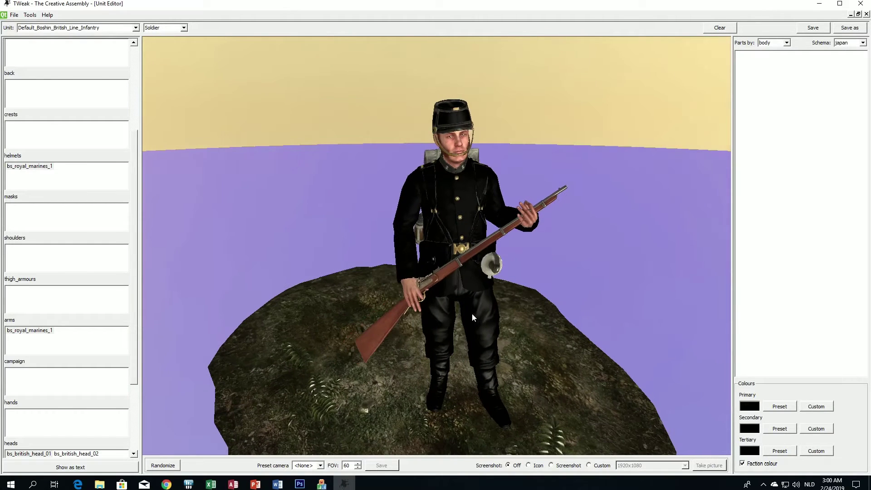
double_click(26, 167)
scroll(71, 246, down, 2)
scroll(71, 247, down, 2)
click(64, 229)
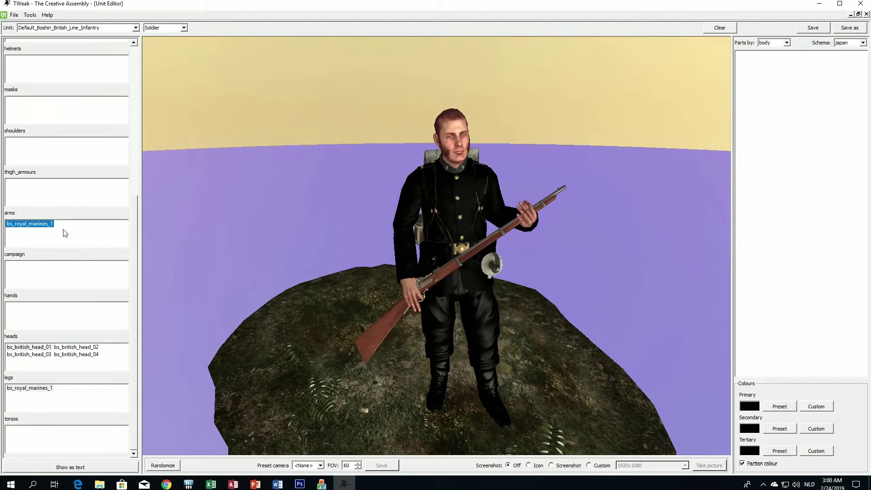
double_click(25, 227)
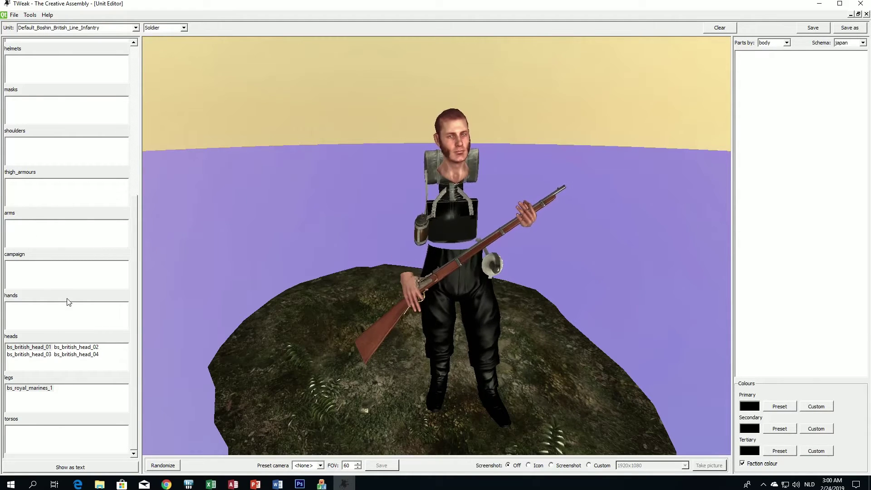
Remove all the British heads and the bs_royal_marines_1 legs from the soldier, leaving only its equipment
click(26, 347)
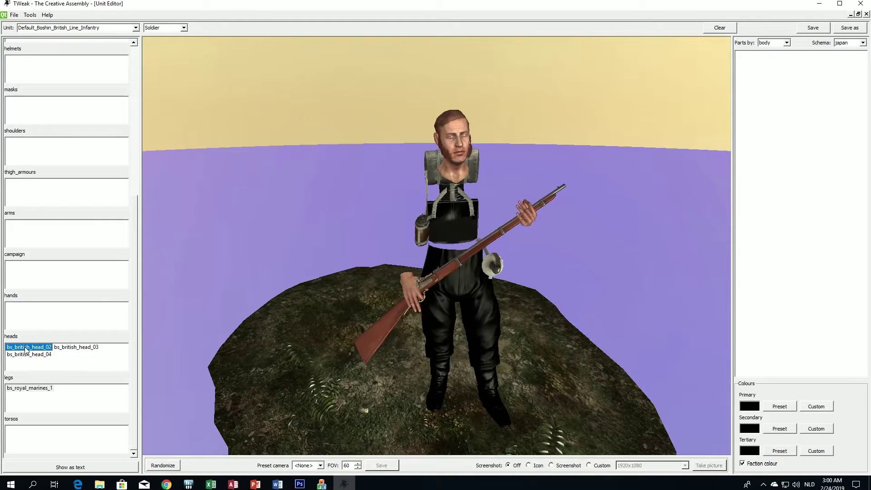
double_click(26, 347)
double_click(28, 393)
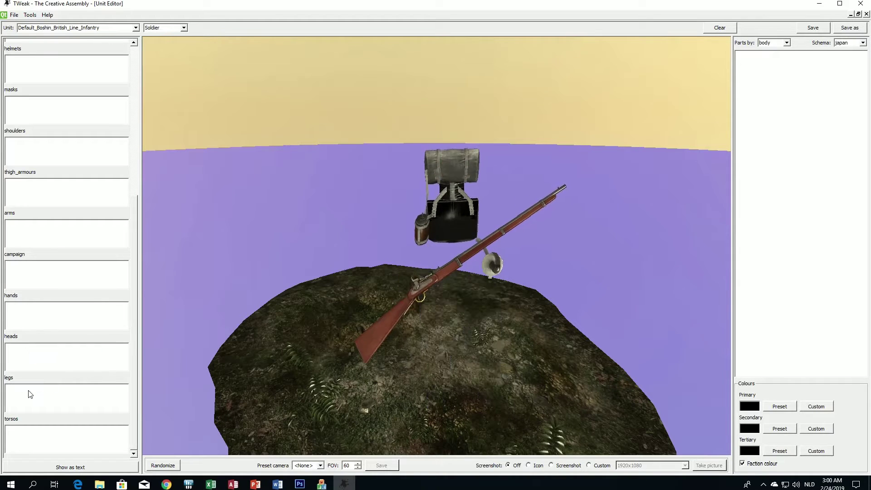
drag(385, 362, 404, 357)
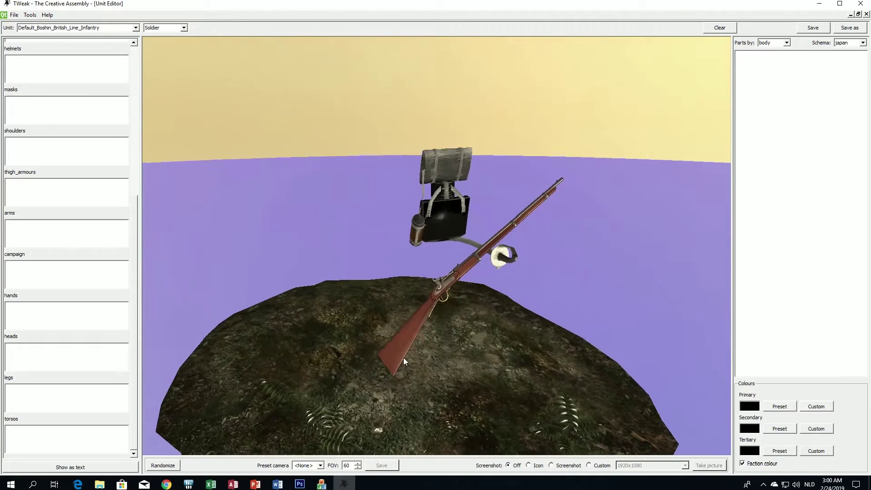
Inspect the soldier's remaining equipment from different angles and check its emptied part categories
scroll(352, 358, down, 3)
scroll(103, 245, up, 5)
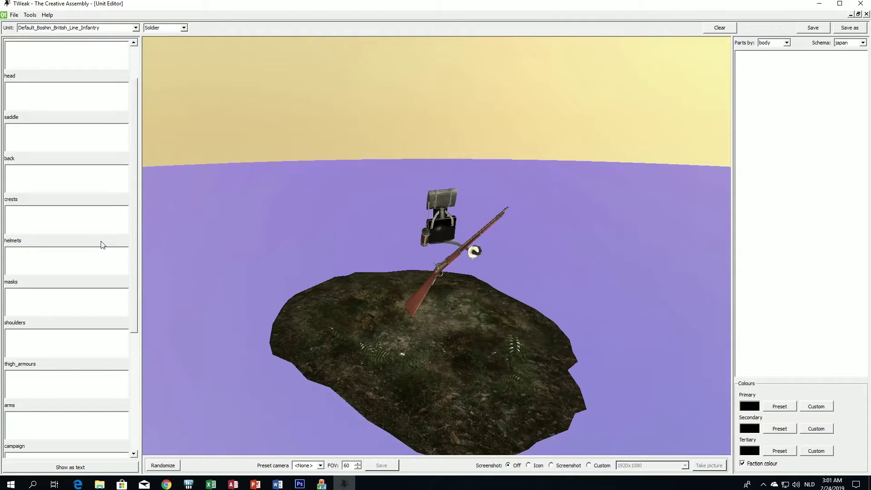
scroll(469, 306, up, 3)
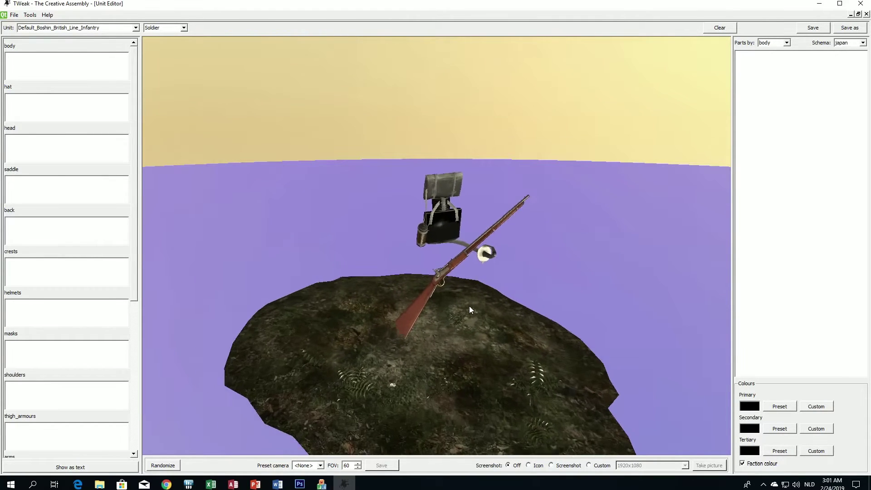
drag(425, 318, 401, 322)
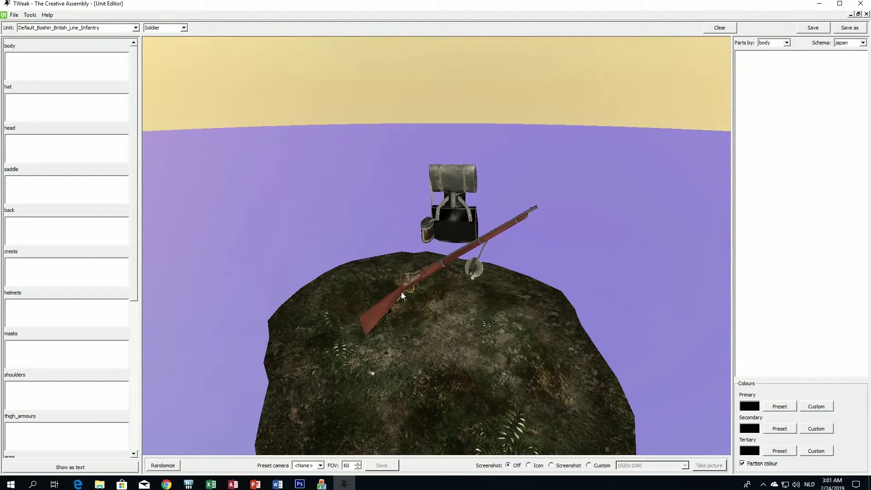
drag(422, 219, 444, 220)
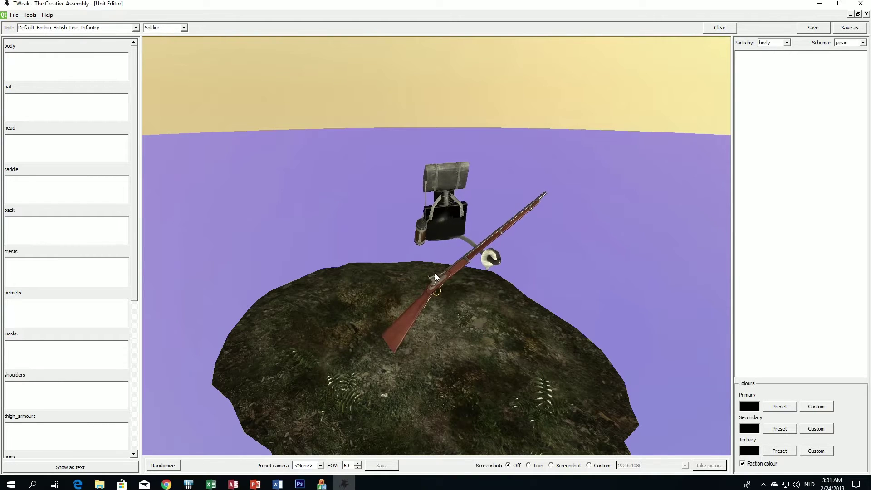
drag(435, 275, 462, 272)
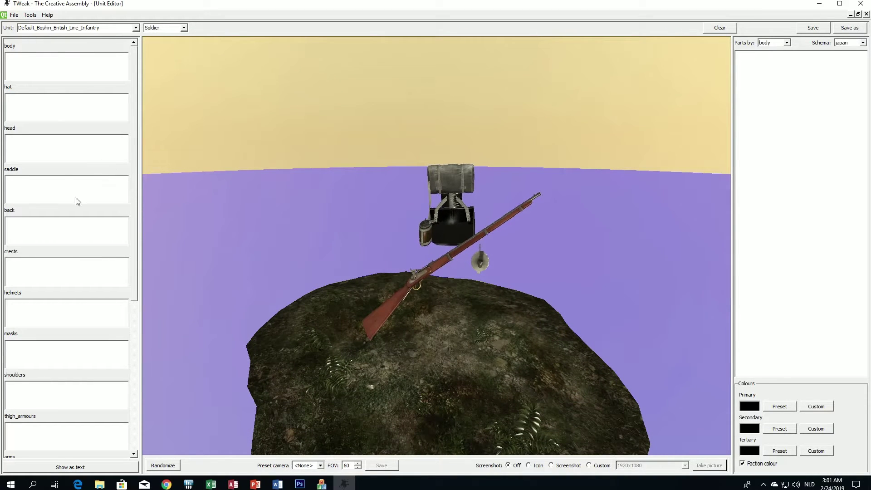
scroll(39, 304, down, 5)
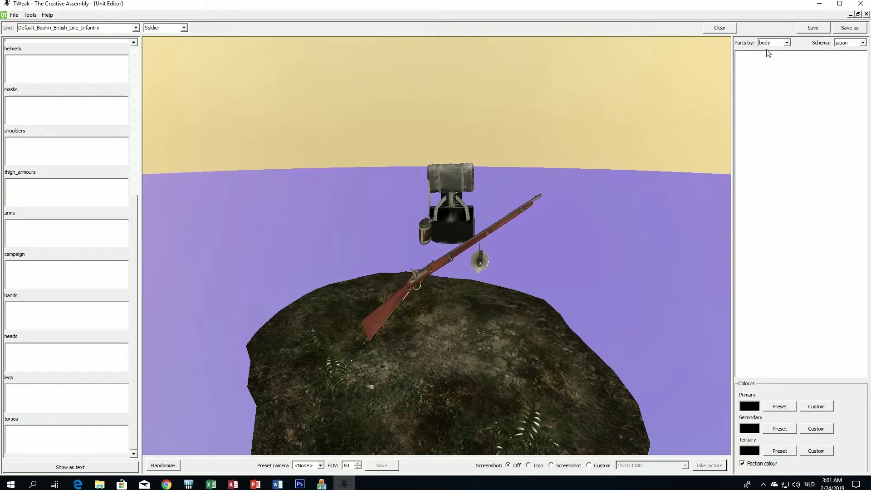
Check the schema options and browse the available hat, head and saddle parts for the japan schema
click(847, 43)
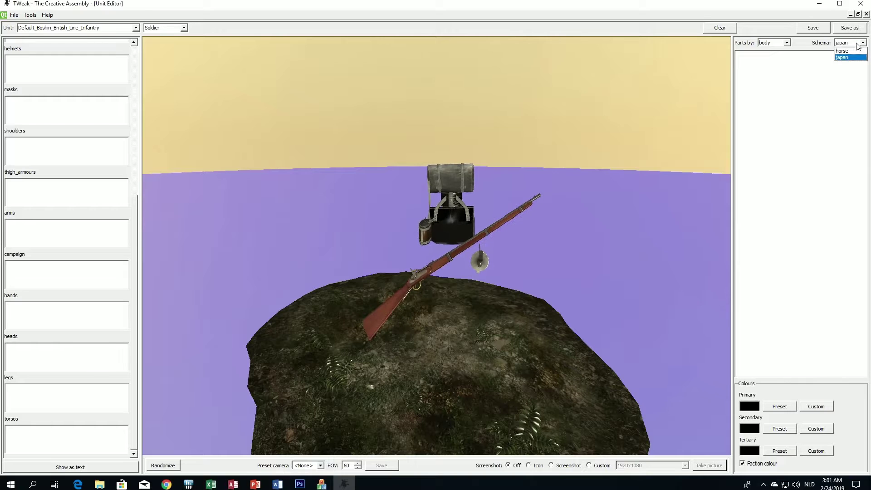
click(805, 41)
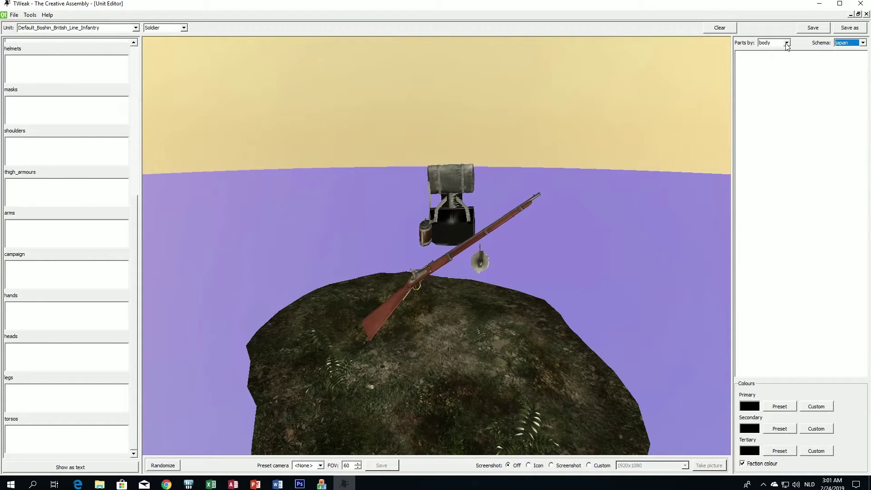
click(773, 42)
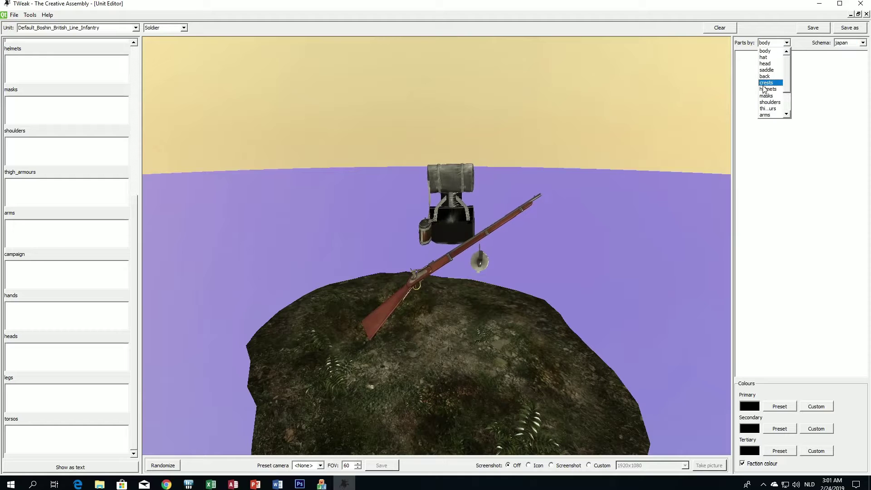
click(766, 58)
click(772, 43)
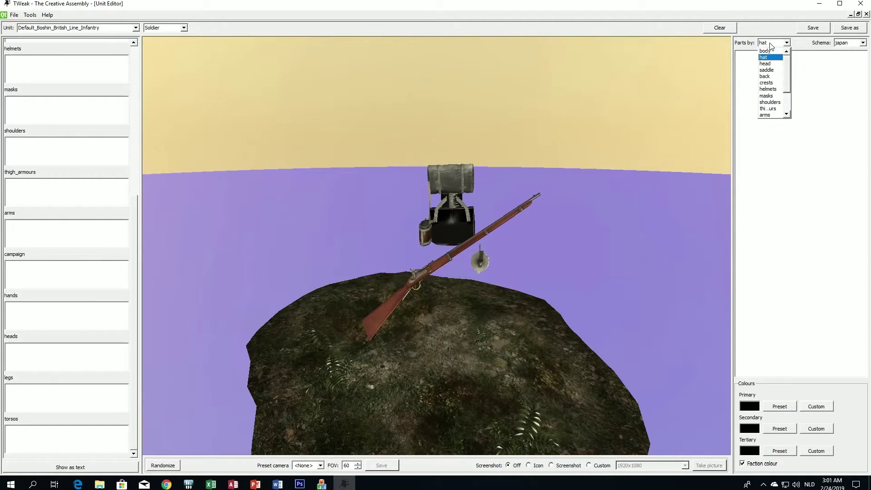
click(770, 67)
click(768, 45)
click(767, 72)
click(772, 44)
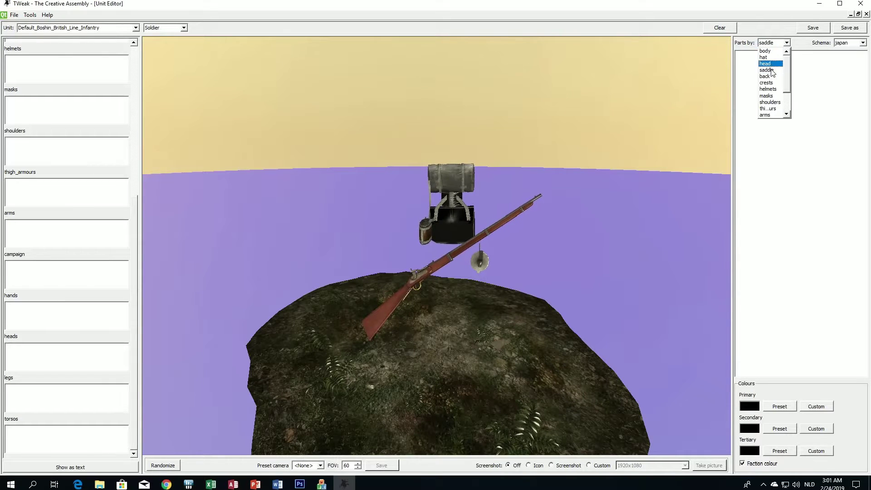
Add golden_scale_back, goldfish_scale_back and horo_normal to the soldier's back category and view them on the model
click(768, 77)
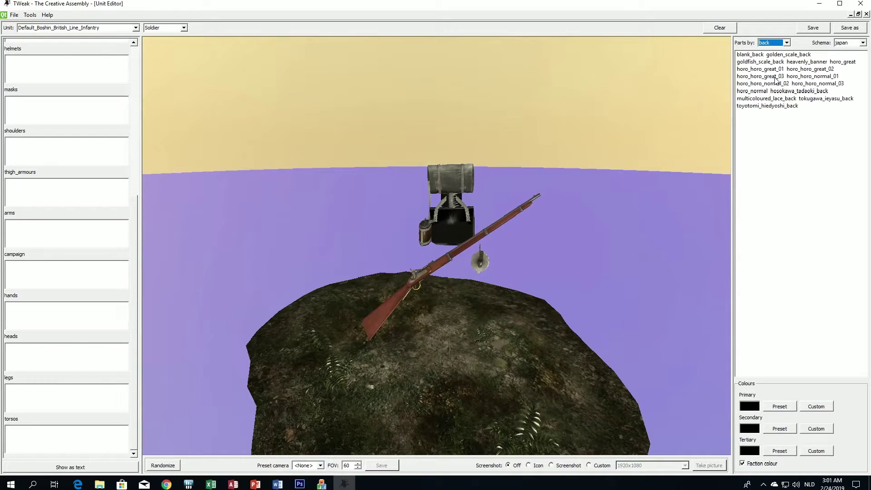
click(757, 55)
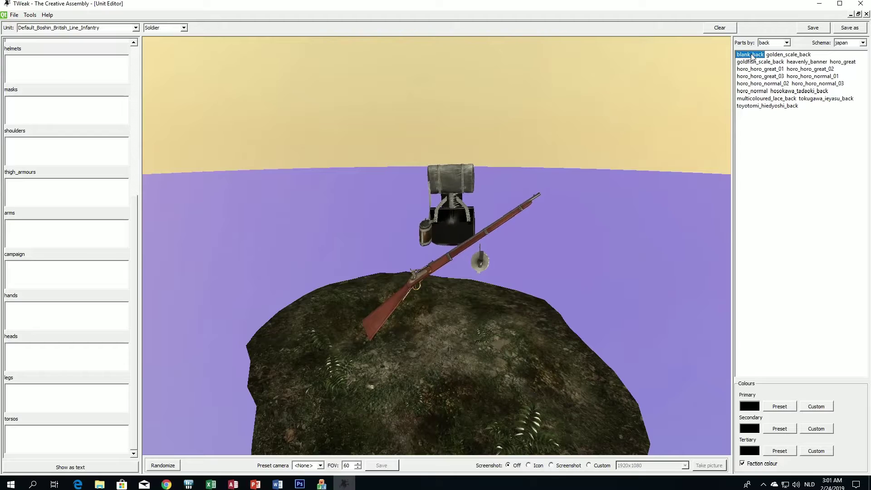
click(788, 54)
scroll(617, 128, up, 2)
drag(608, 136, 540, 165)
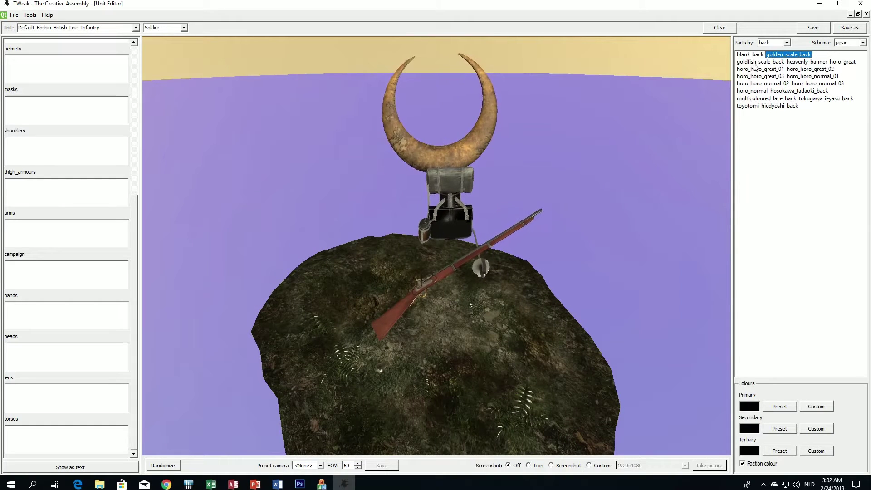
click(754, 62)
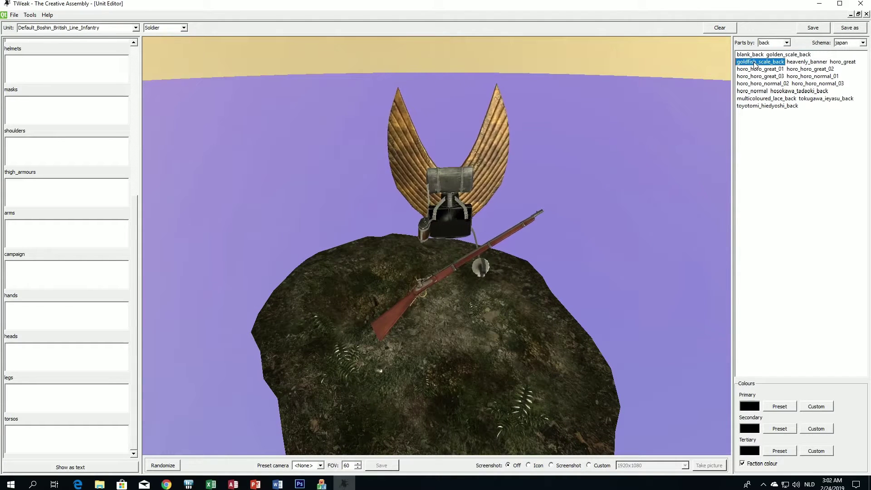
click(759, 92)
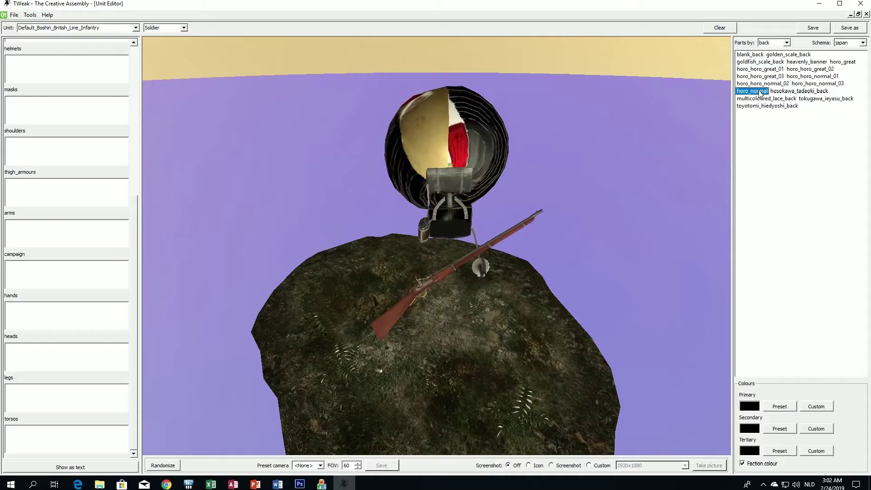
drag(634, 145, 489, 109)
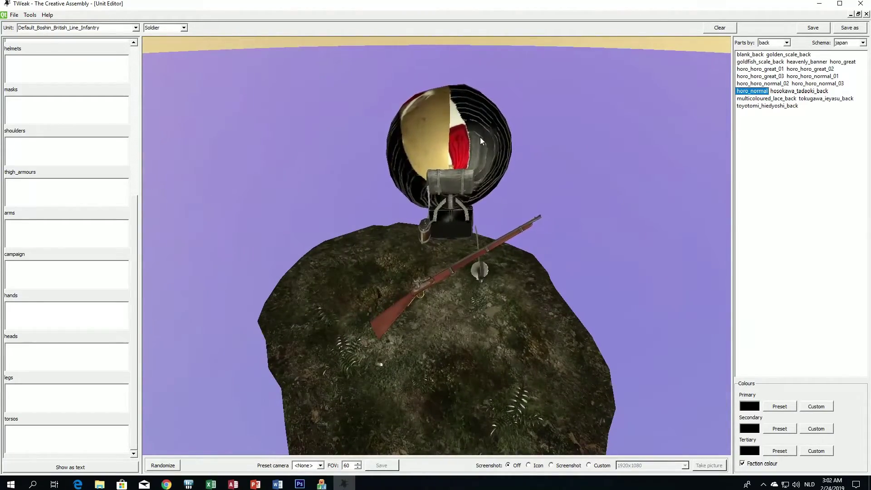
Remove golden_scale_back, goldfish_scale_back and horo_normal from the soldier's back category
scroll(32, 226, up, 5)
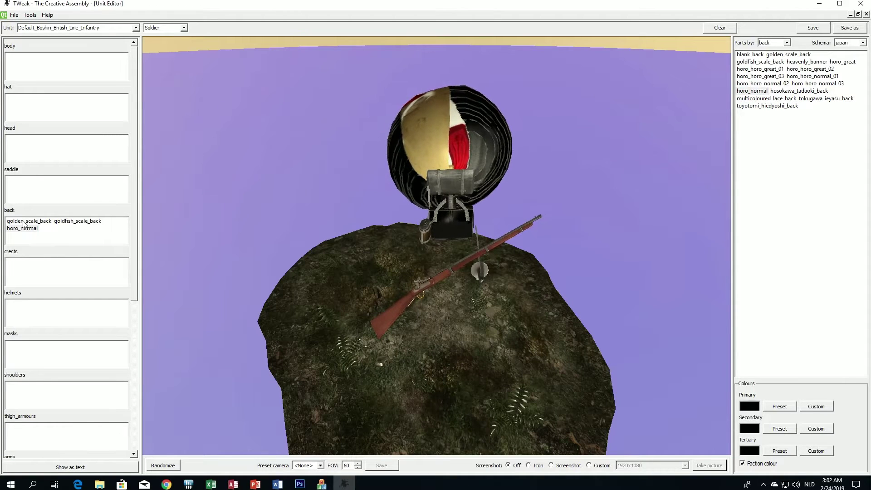
double_click(25, 222)
double_click(25, 222)
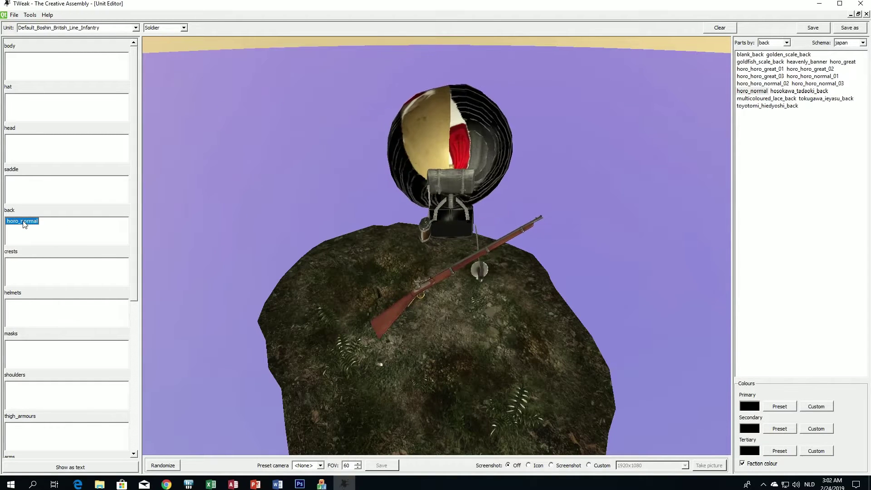
double_click(25, 222)
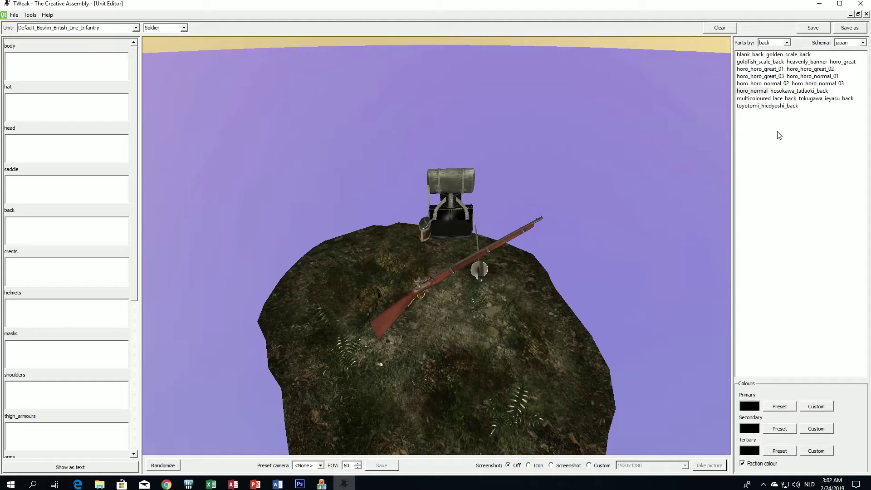
Browse the available crests, helmets and head parts for the japan schema
click(772, 44)
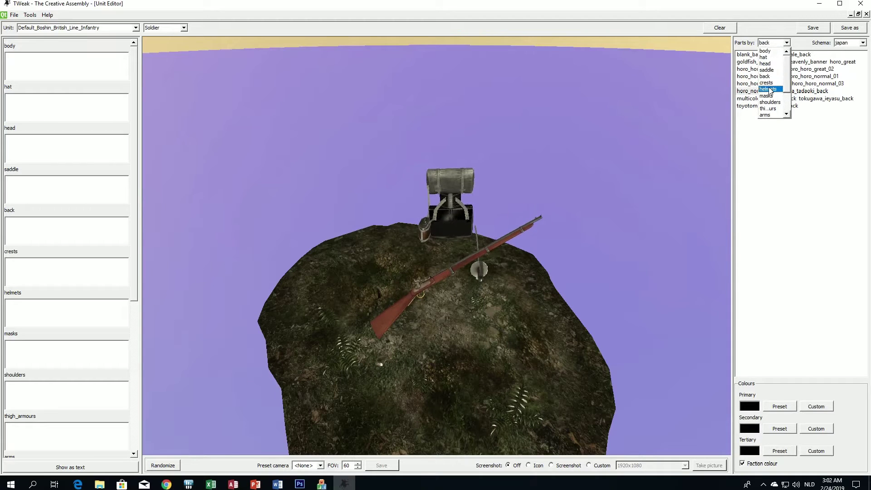
click(768, 84)
click(773, 42)
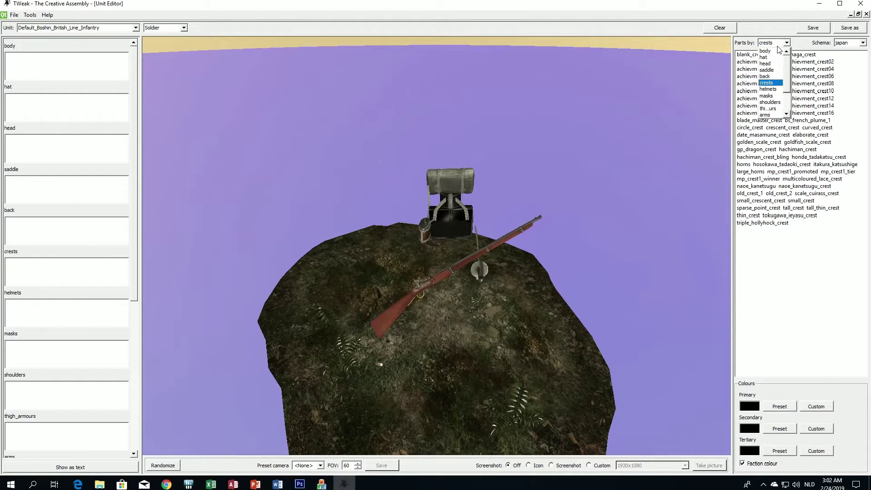
click(773, 91)
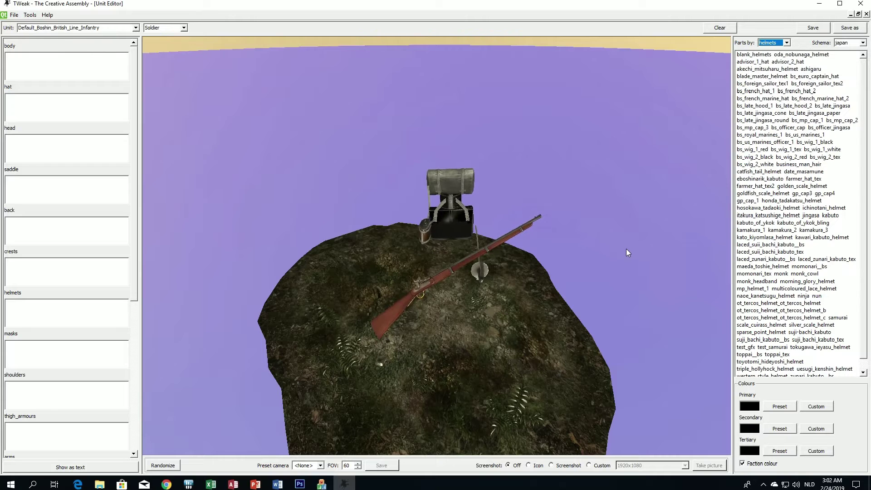
scroll(828, 312, down, 1)
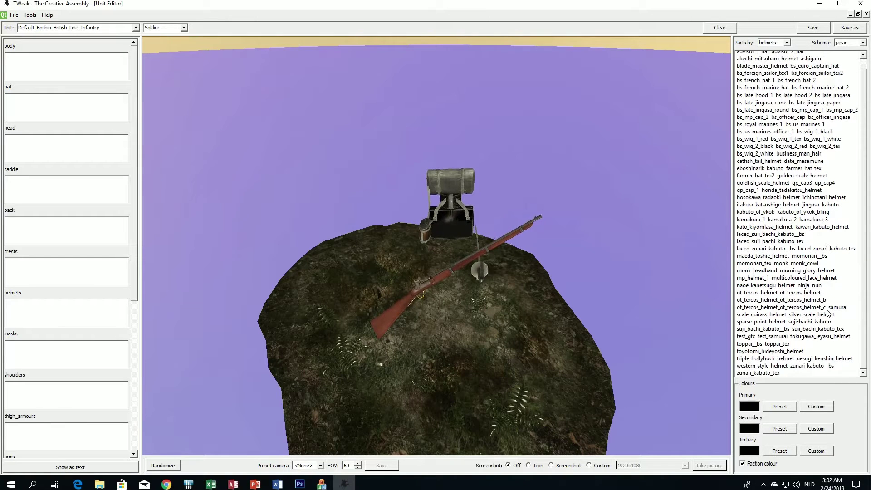
scroll(828, 312, up, 1)
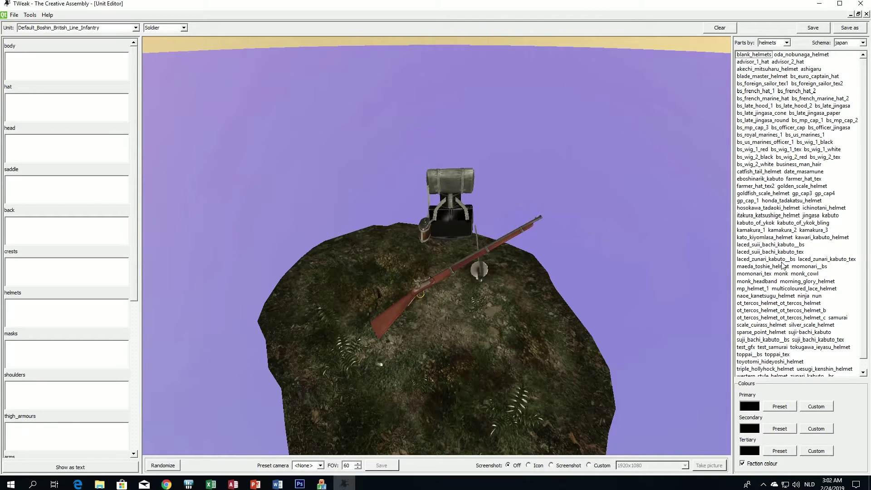
click(780, 45)
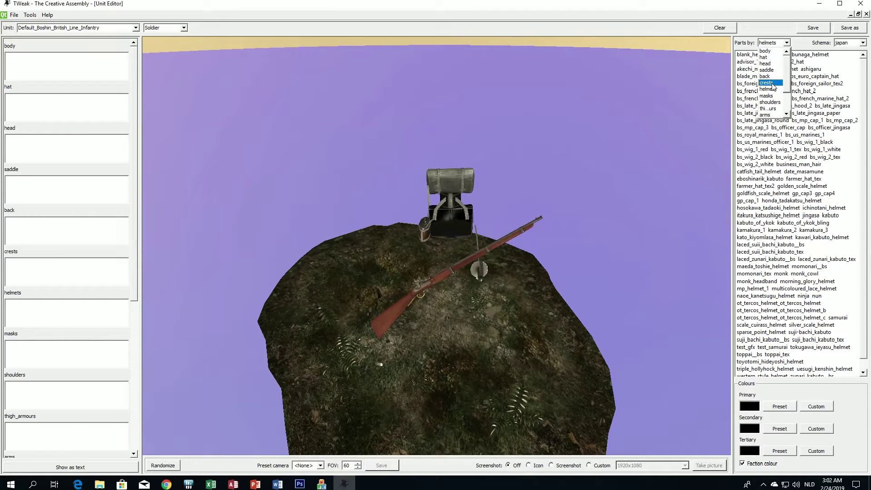
scroll(772, 85, down, 1)
scroll(772, 89, down, 1)
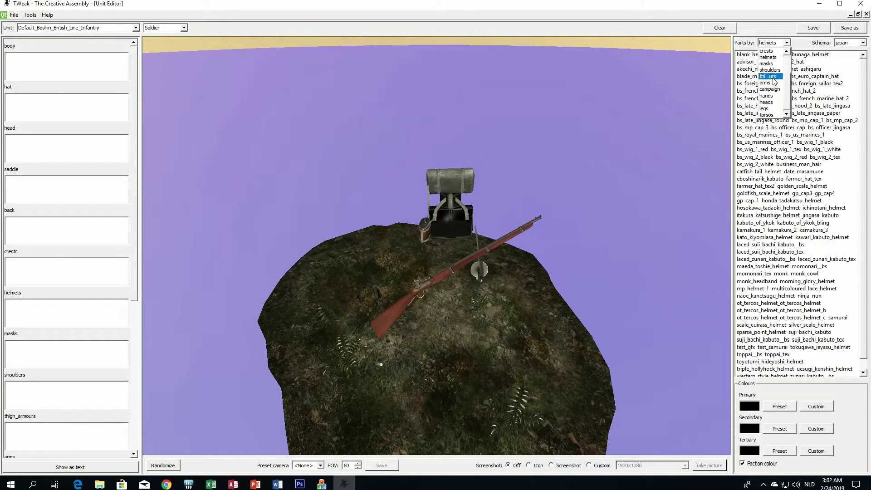
scroll(773, 85, up, 2)
click(769, 64)
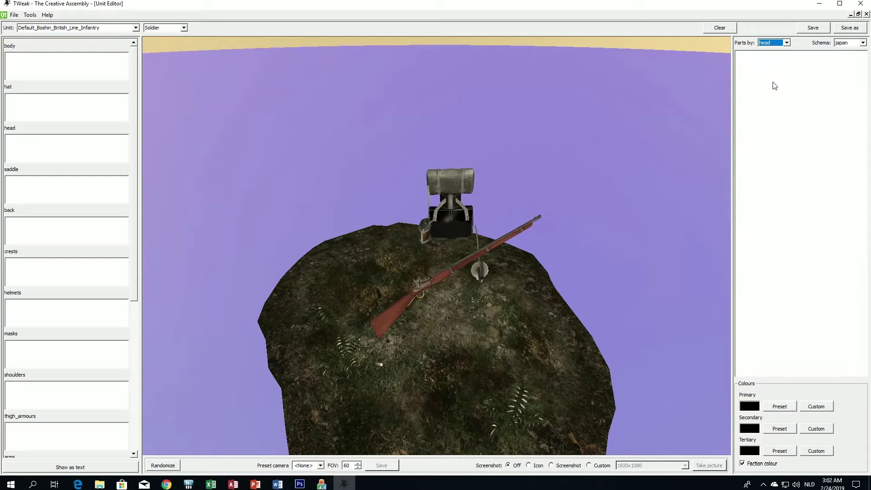
Add bs_american_head_01, bs_american_head_02, bs_american_head_03 and bs_american_head_04 to the soldier's heads category and check the assigned heads
click(776, 44)
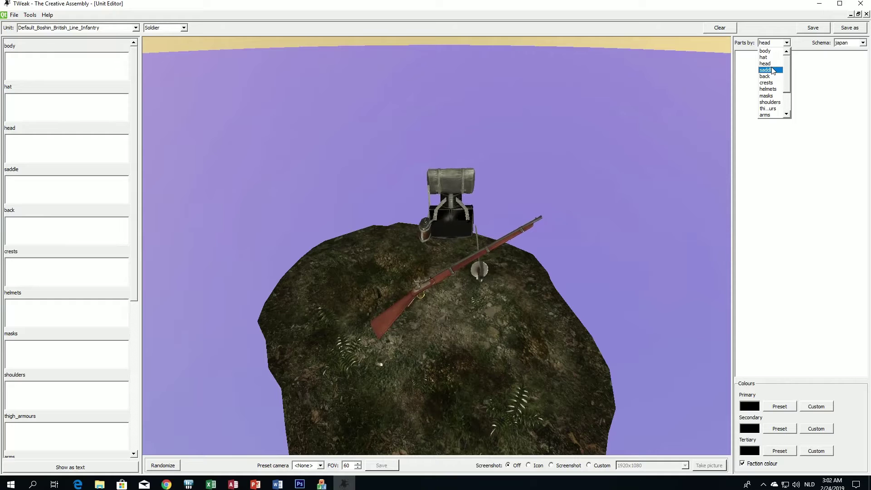
scroll(772, 71, down, 2)
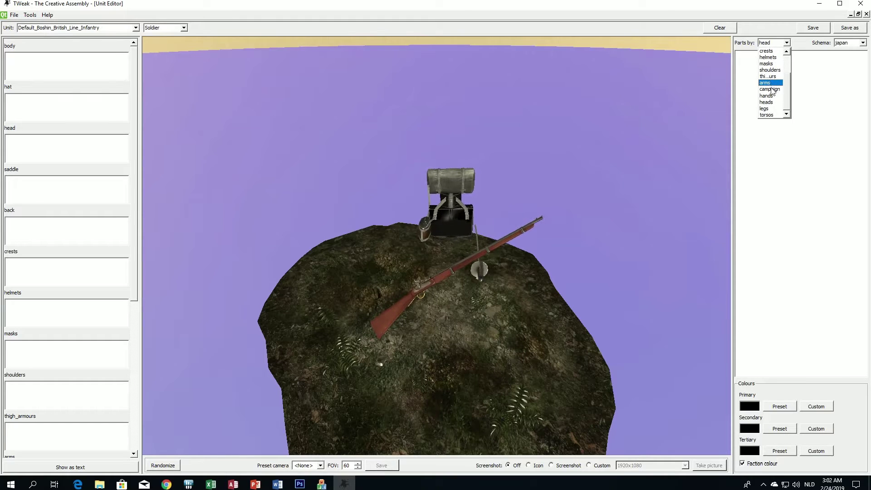
click(776, 105)
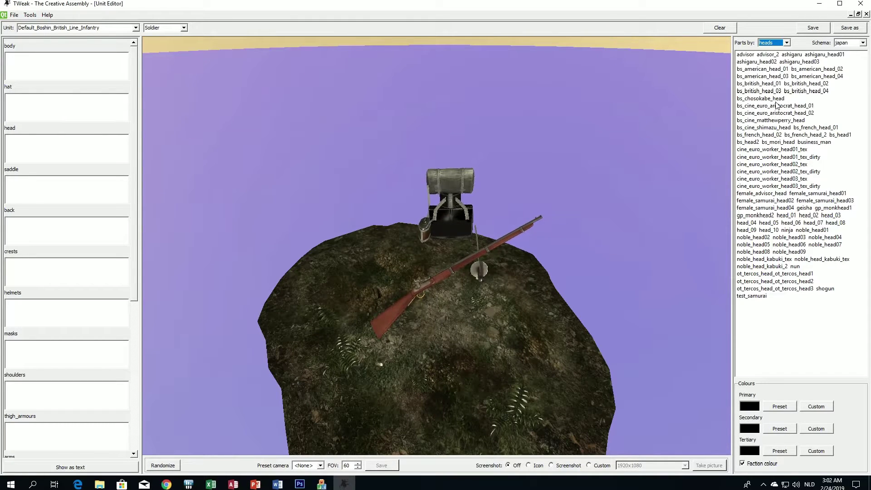
click(762, 69)
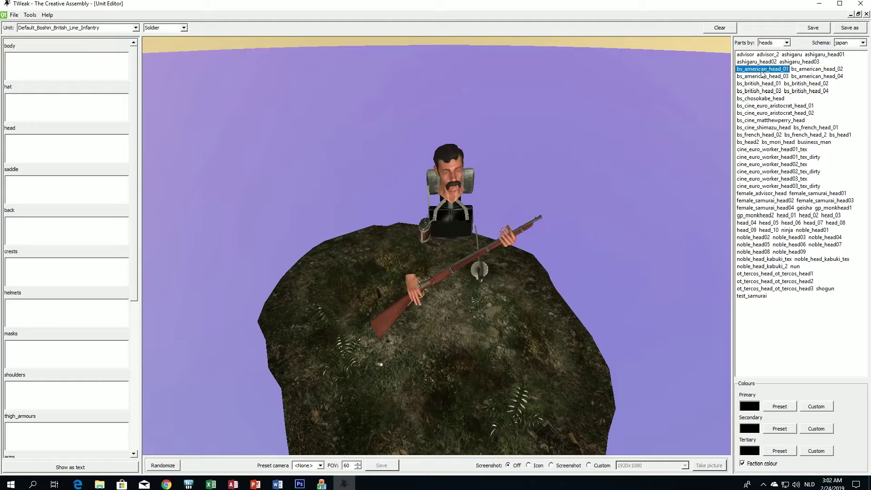
click(805, 69)
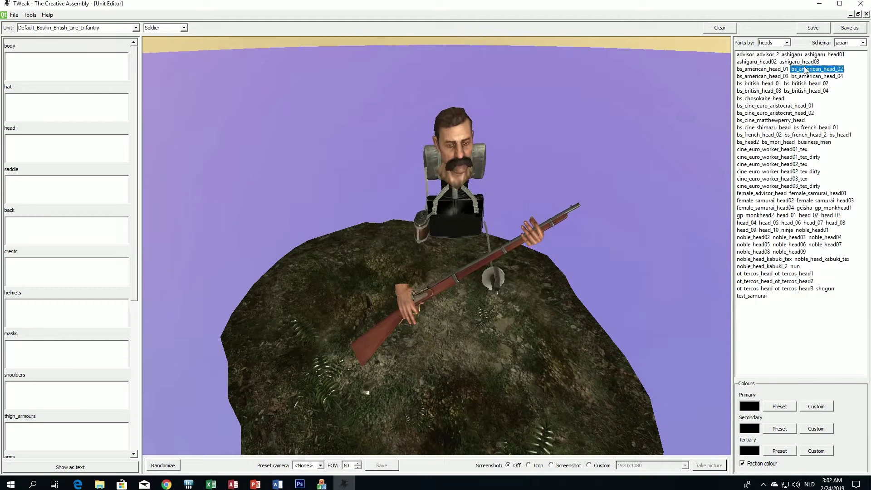
click(816, 76)
drag(690, 136, 608, 170)
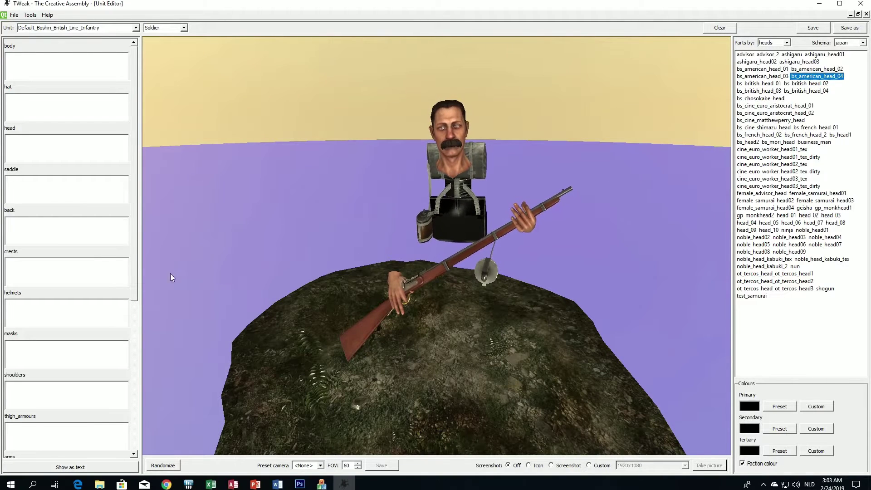
click(88, 245)
scroll(88, 245, down, 5)
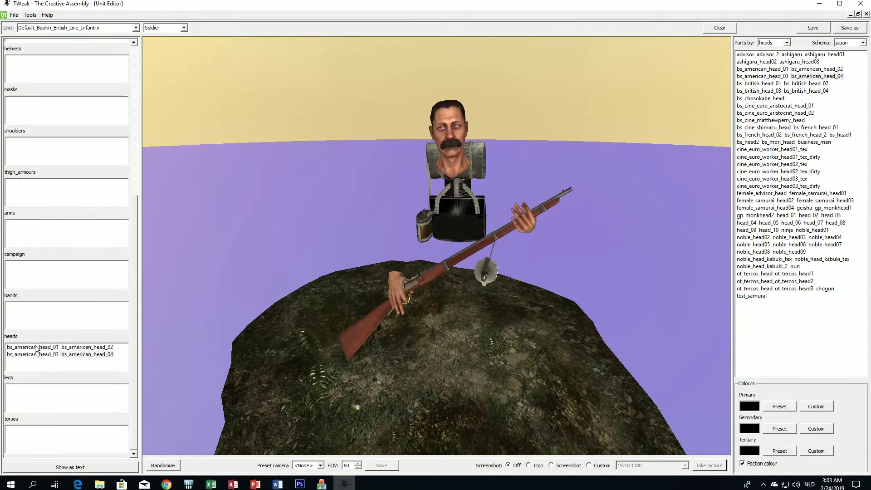
Remove bs_american_head_01, bs_american_head_02, bs_american_head_03 and bs_american_head_04 from the soldier's heads category
click(36, 346)
key(Delete)
key(Delete)
key(Delete)
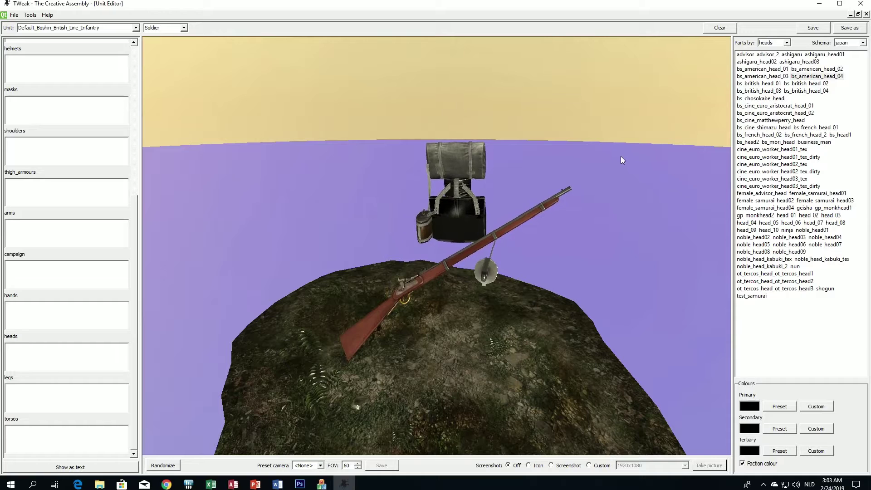
Add bs_british_head_01, bs_british_head_02, bs_british_head_03 and bs_british_head_04 to the soldier's heads category
double_click(757, 83)
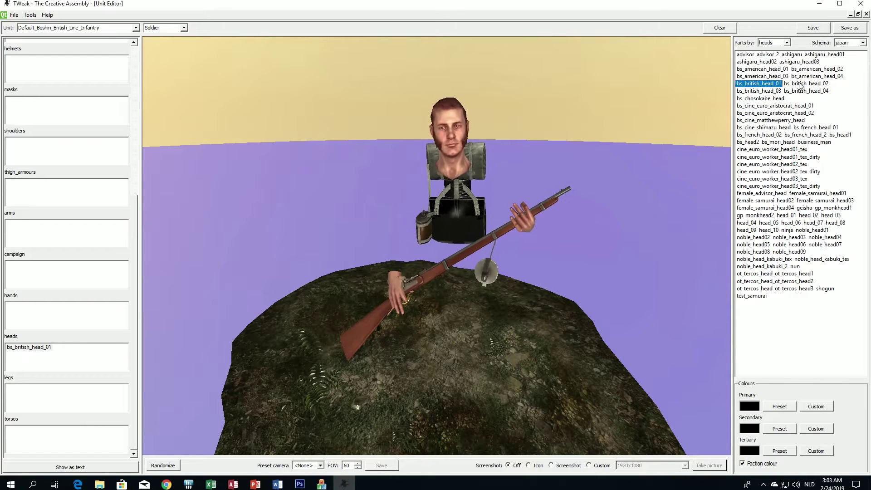
double_click(800, 84)
double_click(758, 91)
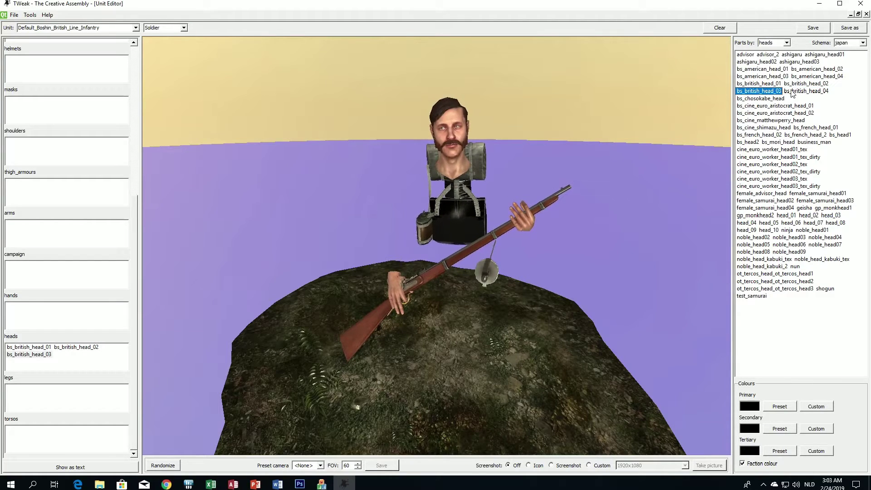
double_click(805, 91)
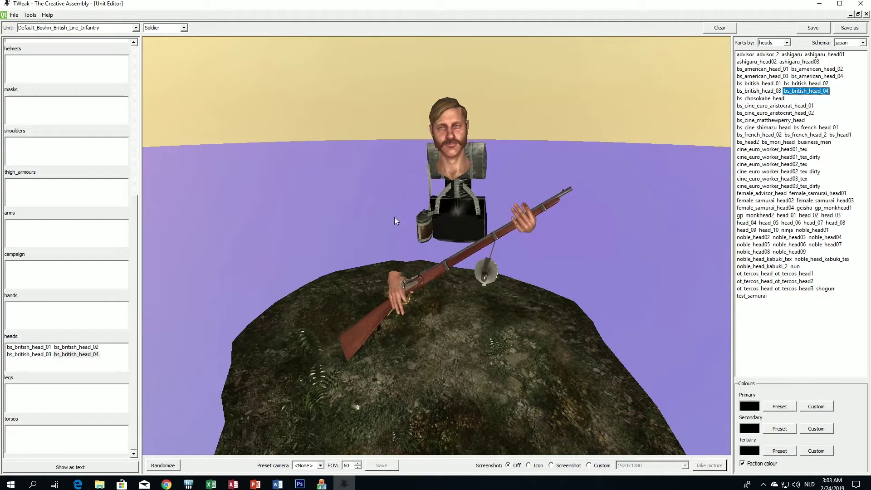
Remove all four British heads from the soldier's heads category
click(20, 351)
key(Delete)
key(Delete)
key(Delete)
key(Delete)
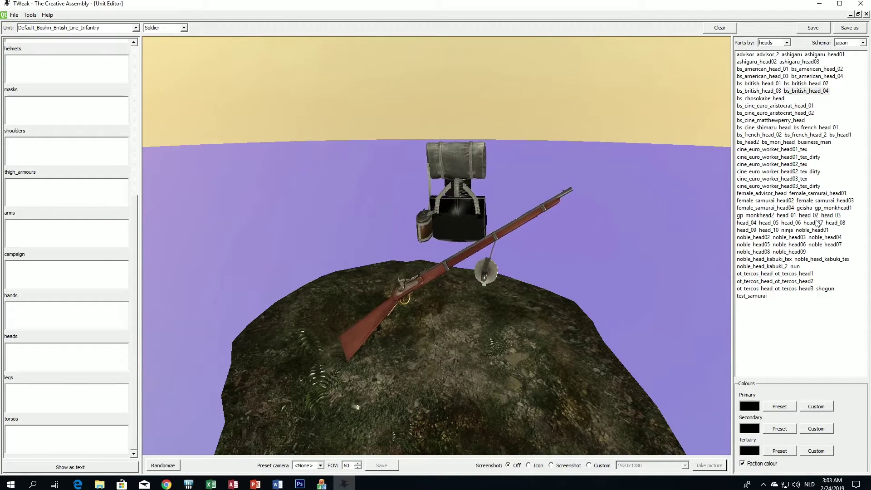
Add bs_cine_shimazu_head to the soldier's heads, view it on the model from the side, and remove it
double_click(763, 128)
mouse_move(572, 222)
mouse_down()
mouse_move(648, 226)
mouse_move(578, 233)
mouse_up()
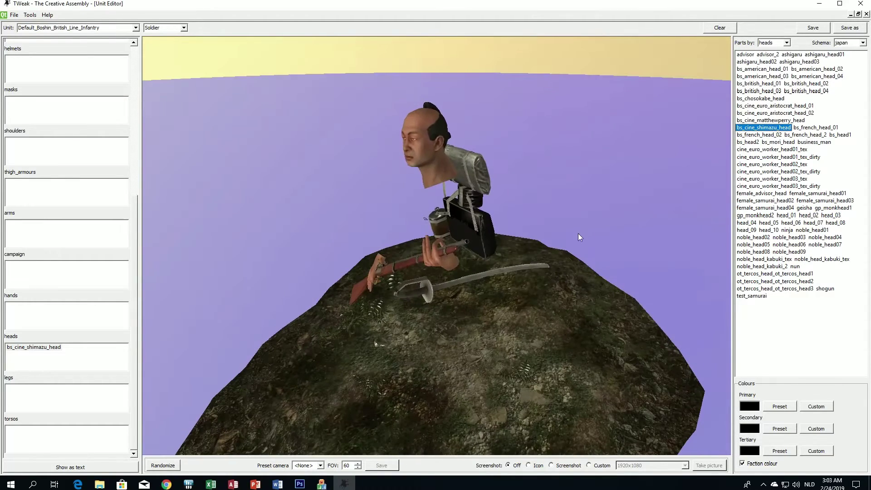
drag(392, 333, 642, 325)
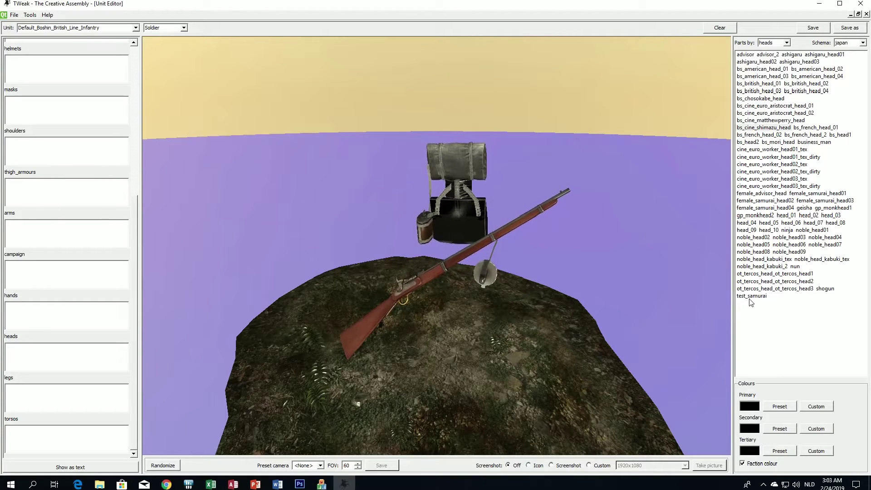
Try ot_tercos_head_ot_tercos_head1, ot_tercos_head_ot_tercos_head2 and ot_tercos_head_ot_tercos_head3 on the soldier, and remove all three from the heads category
double_click(751, 273)
drag(549, 299, 603, 295)
scroll(542, 301, up, 3)
scroll(603, 294, down, 2)
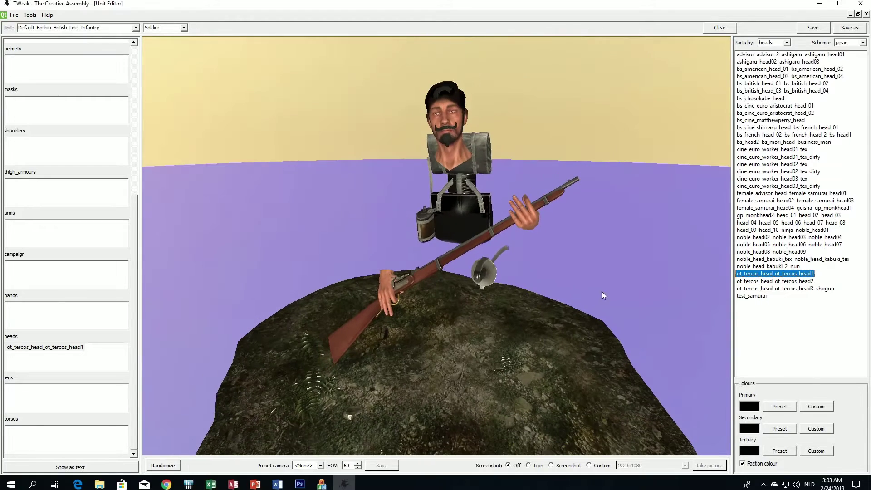
double_click(766, 281)
double_click(771, 289)
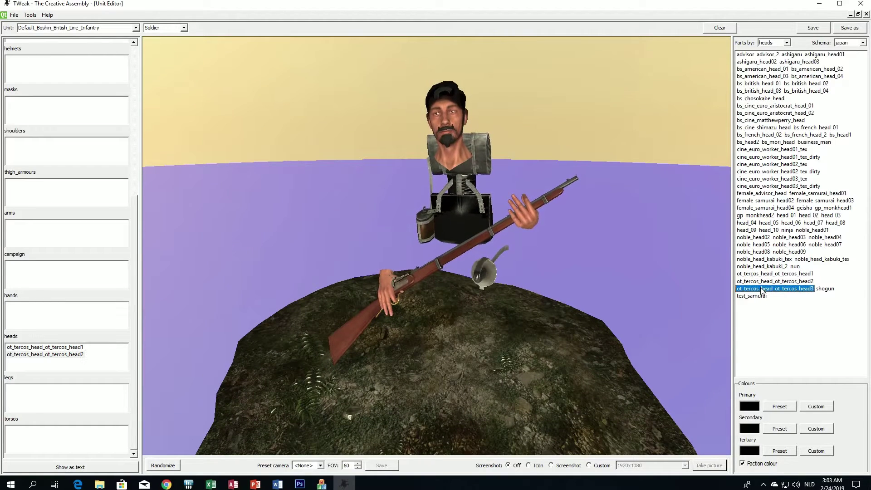
click(47, 347)
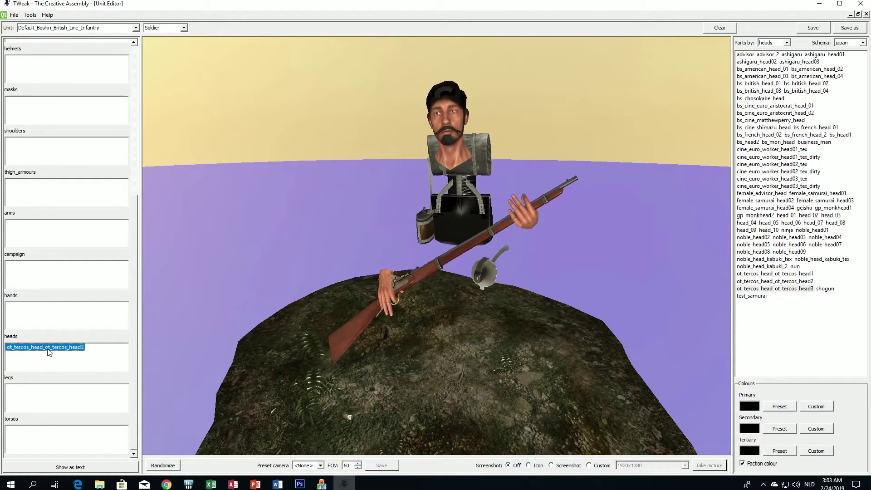
key(Delete)
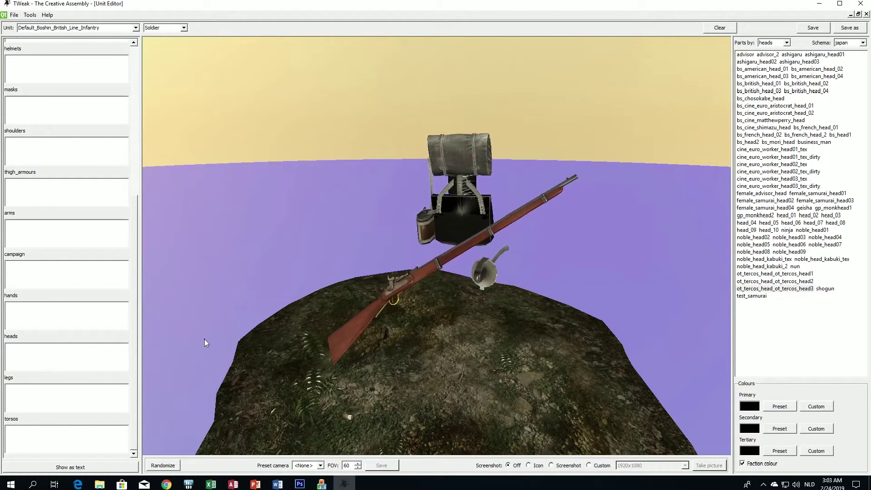
Try bs_french_head_02, bs_french_head_01 and bs_french_head_2 on the soldier, and remove all three from the heads category
double_click(759, 134)
double_click(807, 129)
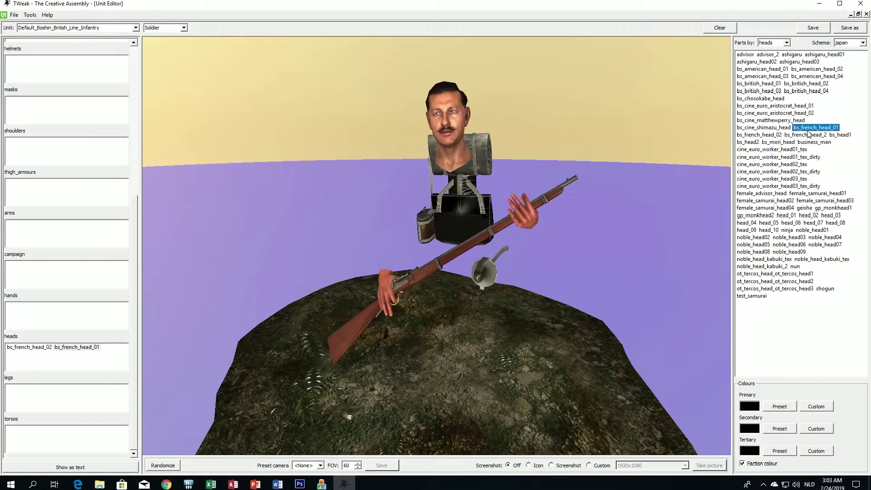
double_click(791, 135)
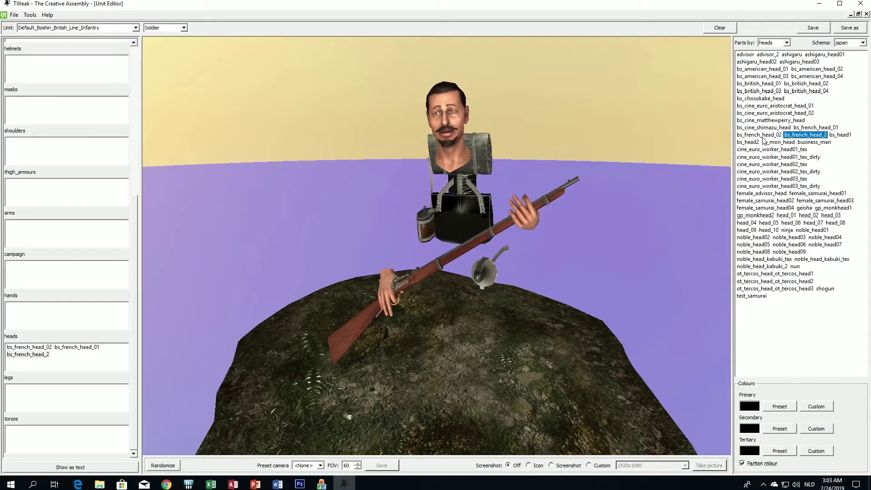
click(29, 347)
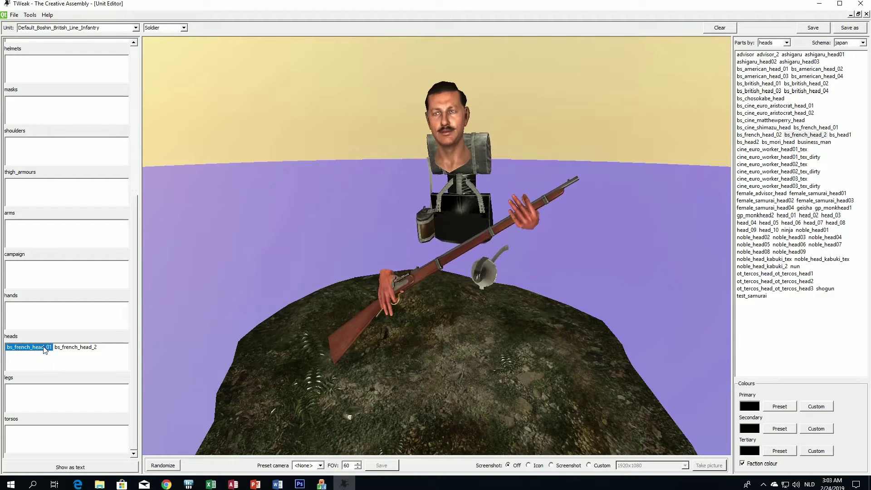
key(ctrl+a)
key(Delete)
Add cine_euro_worker_head01_tex to the soldier's heads, view it on the model, and remove it
double_click(771, 149)
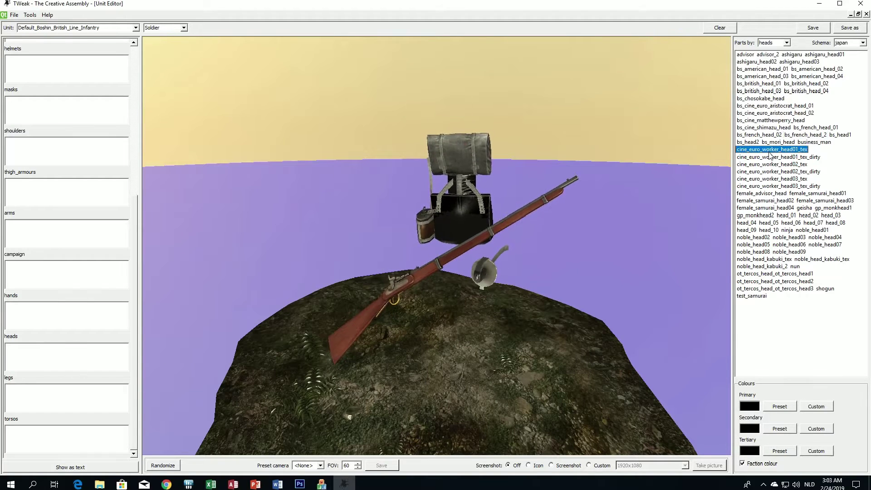
drag(598, 217, 521, 270)
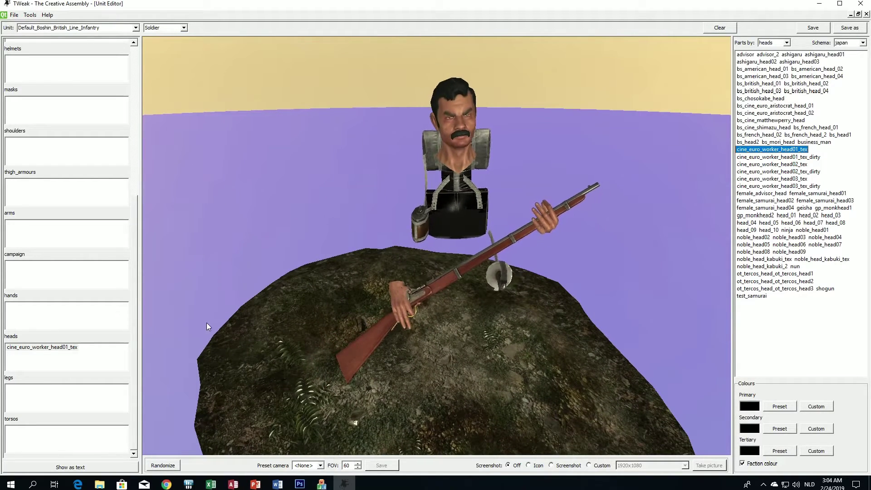
double_click(38, 356)
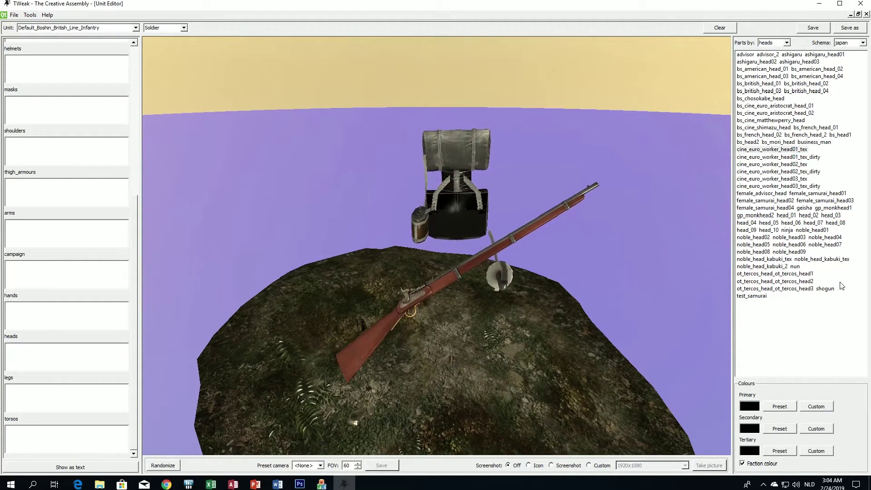
Add cine_euro_worker_head01_tex_dirty to the soldier's heads, view it on the model, and remove it
double_click(778, 156)
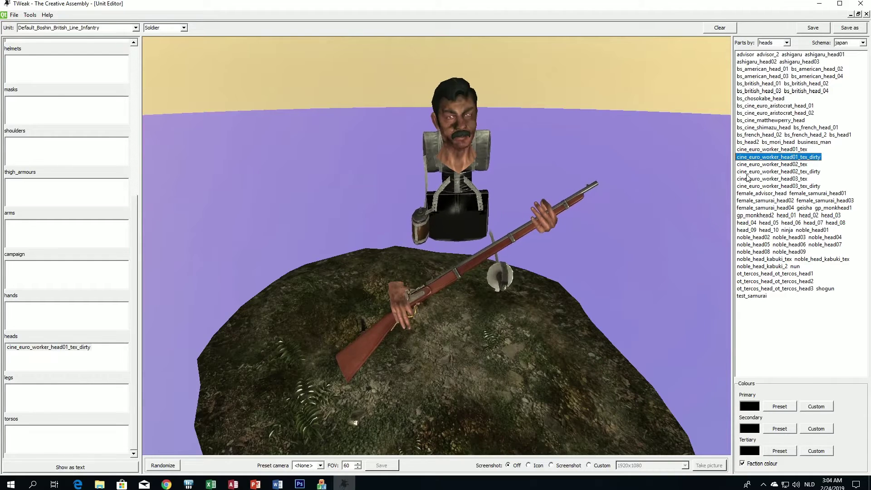
mouse_move(474, 204)
mouse_down()
mouse_move(534, 204)
mouse_move(478, 208)
mouse_up()
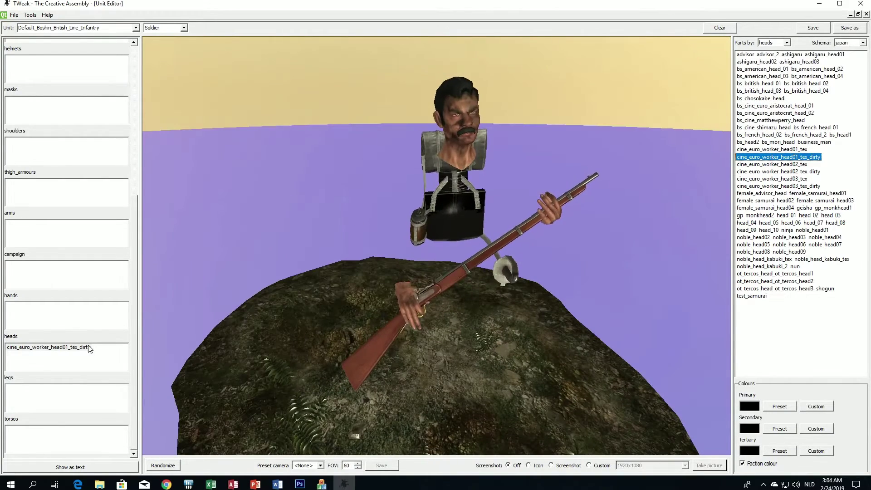
double_click(72, 349)
mouse_move(512, 272)
mouse_down()
mouse_move(396, 267)
mouse_move(512, 271)
mouse_up()
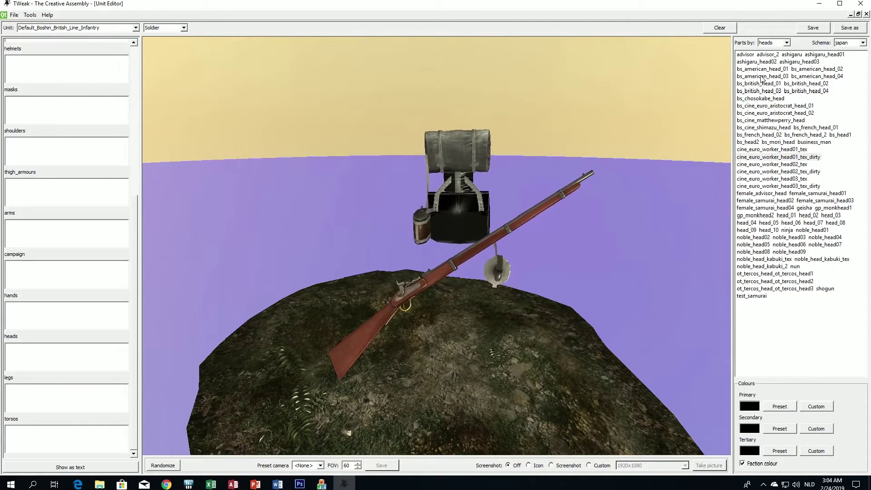
Add bs_american_head_01, bs_american_head_02, bs_american_head_03 and bs_american_head_04 to the soldier's empty heads category
click(762, 69)
mouse_move(635, 177)
mouse_down()
mouse_move(516, 174)
mouse_move(632, 178)
mouse_up()
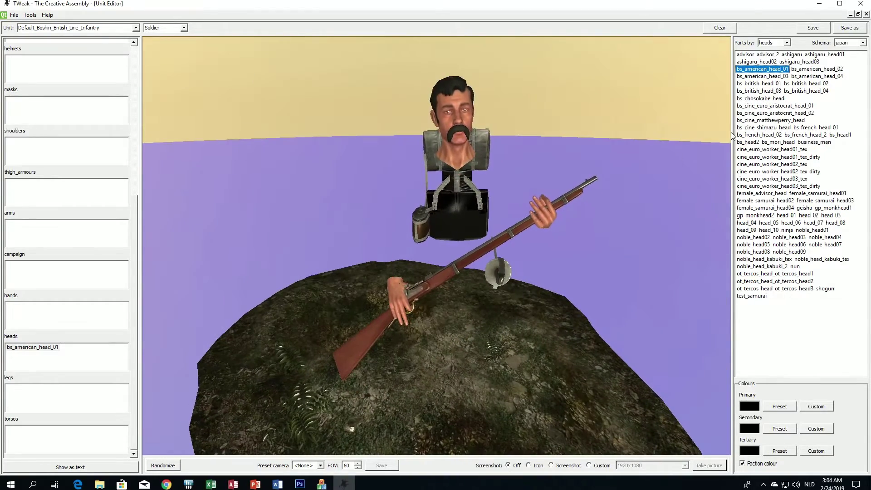
click(817, 70)
click(763, 76)
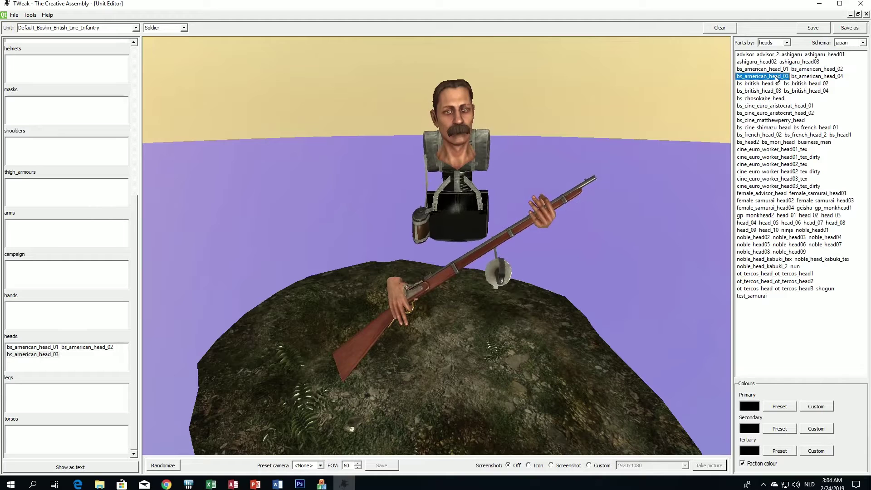
click(803, 77)
Remove bs_american_head_04, bs_american_head_03 and bs_american_head_02 from the soldier's heads, keeping only bs_american_head_01
double_click(87, 354)
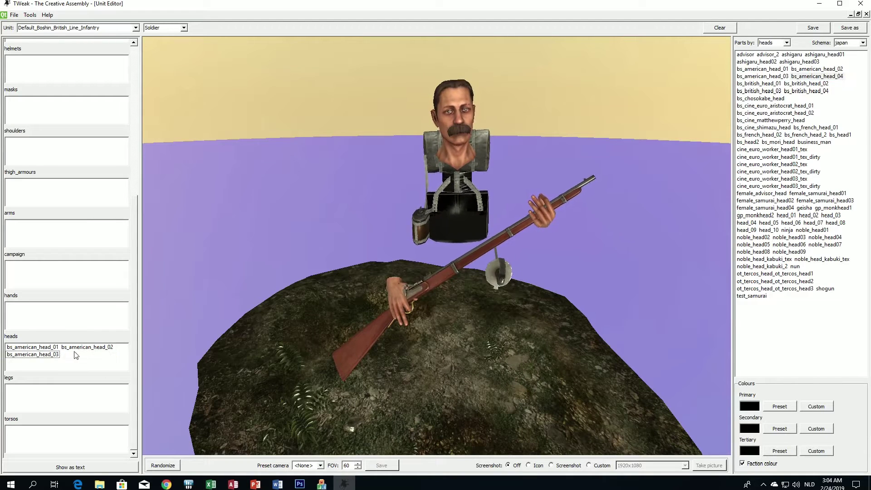
double_click(40, 355)
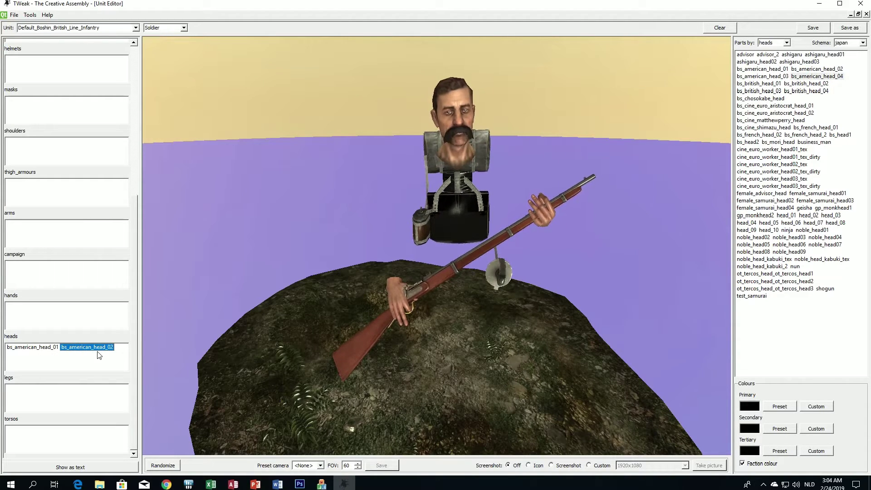
double_click(93, 347)
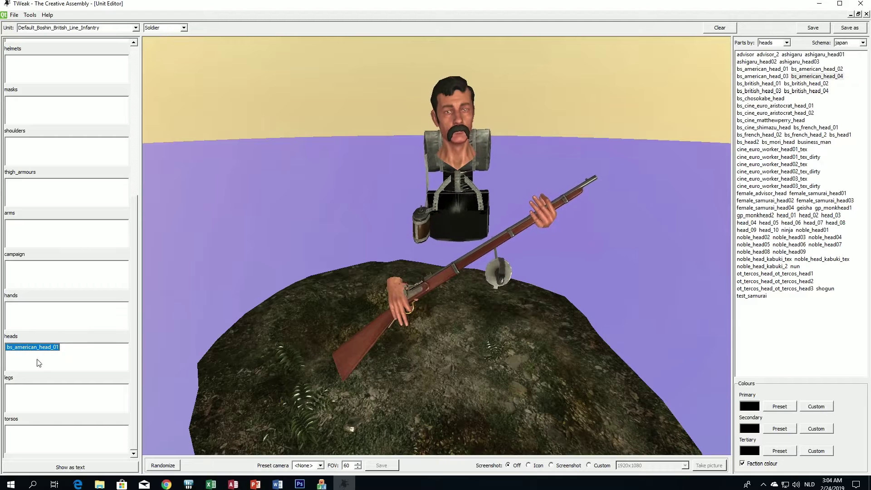
Add bs_british_head_01 alongside the American head and remove it again
click(756, 104)
double_click(758, 84)
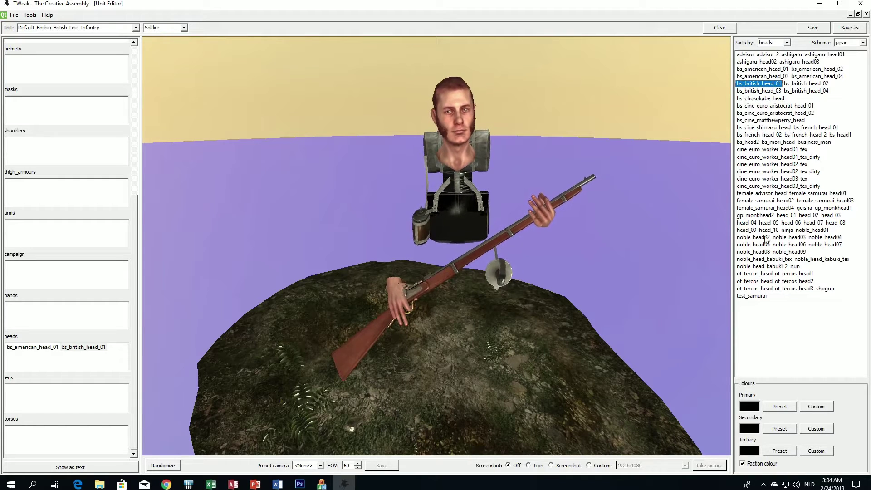
click(84, 347)
key(Delete)
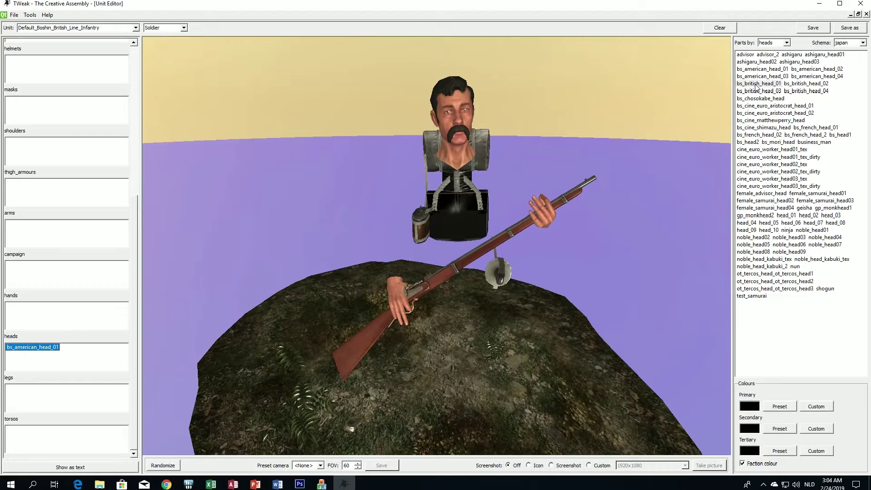
List the available parts for heads and add bs_british_head_01 to the soldier's heads category
click(787, 43)
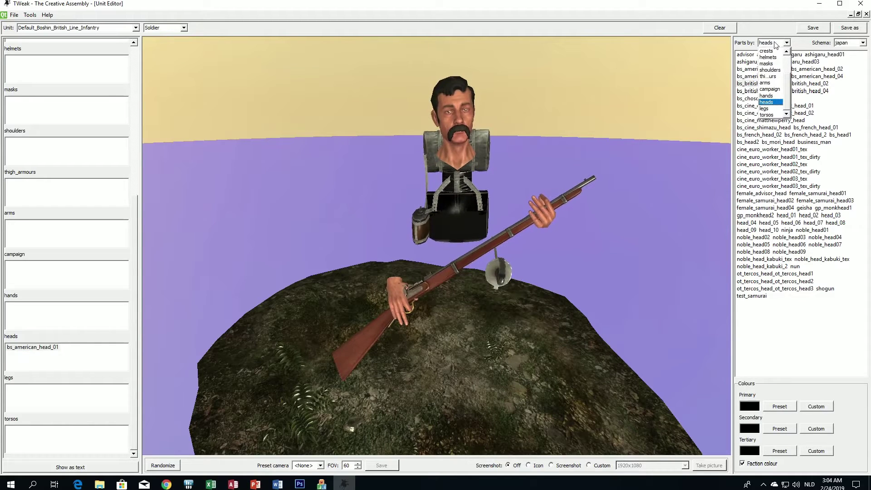
click(770, 102)
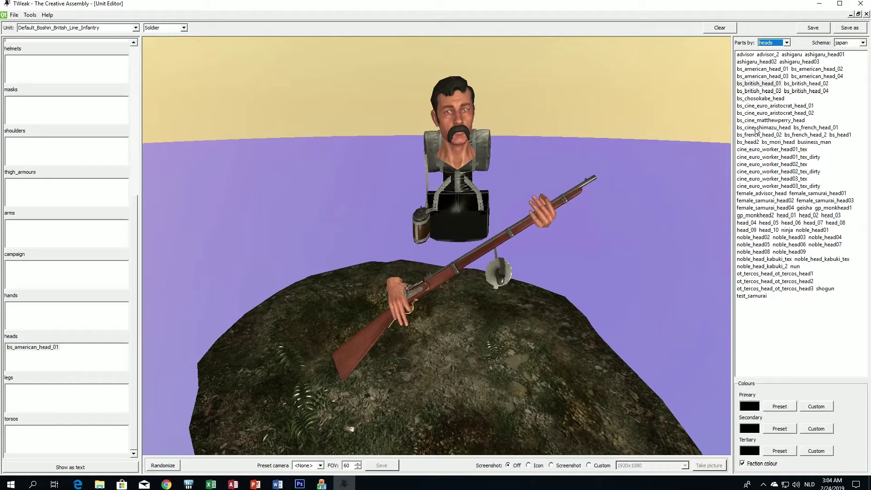
click(759, 85)
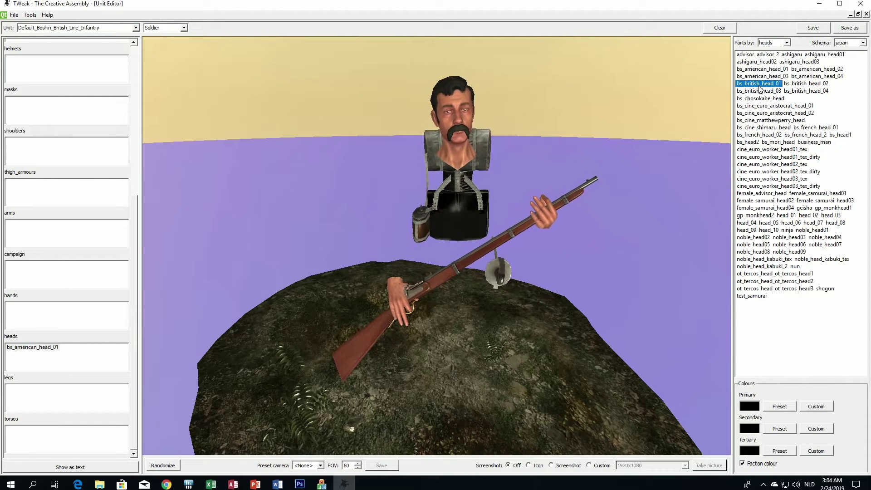
double_click(759, 86)
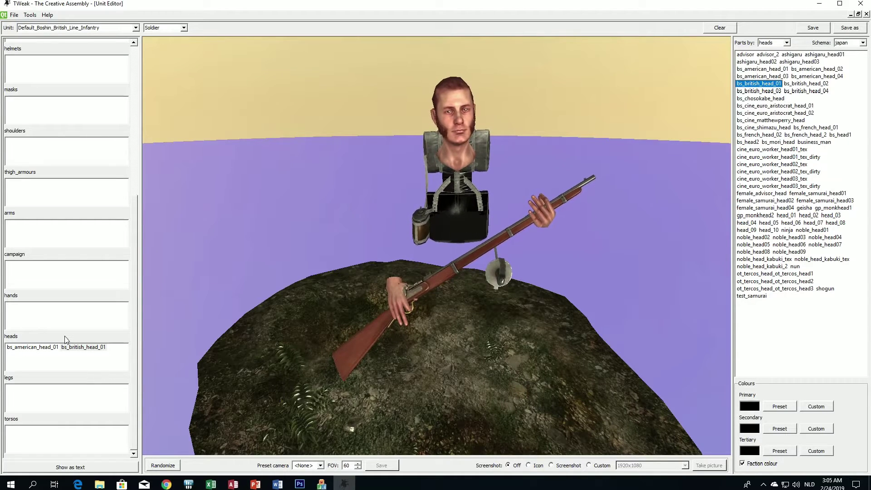
Compare the assigned bs_american_head_01 and bs_british_head_01 on the model
click(27, 348)
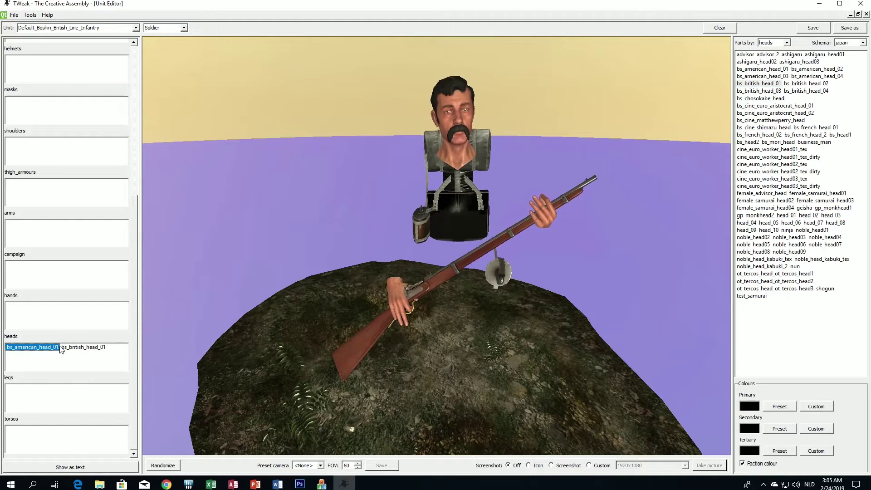
click(67, 348)
click(39, 348)
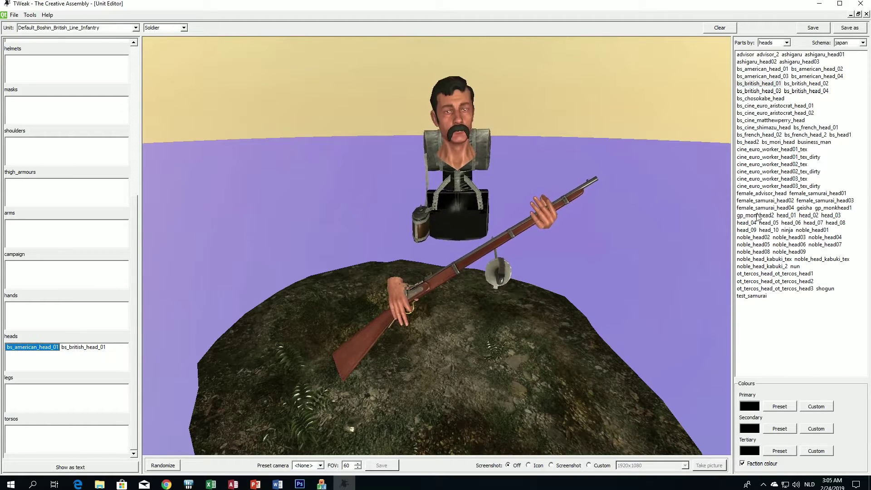
Add bs_french_head_01 to the soldier's heads category and view it on the model
click(815, 128)
double_click(816, 128)
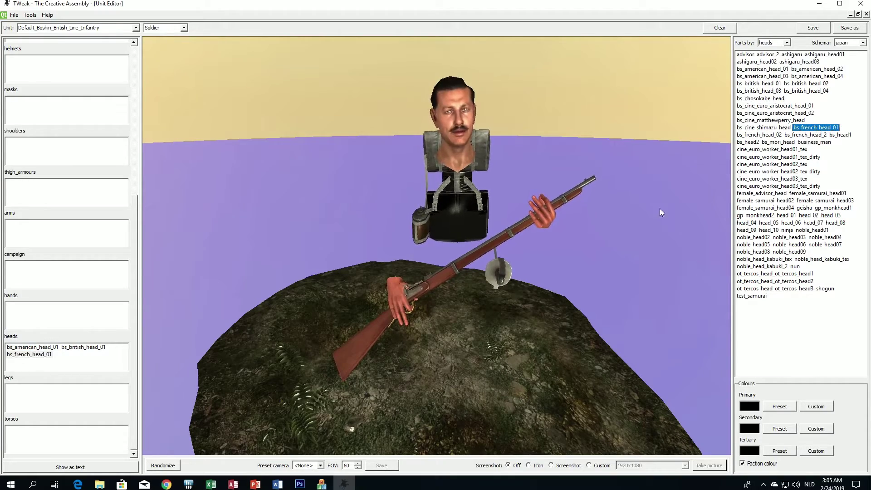
drag(659, 208, 646, 220)
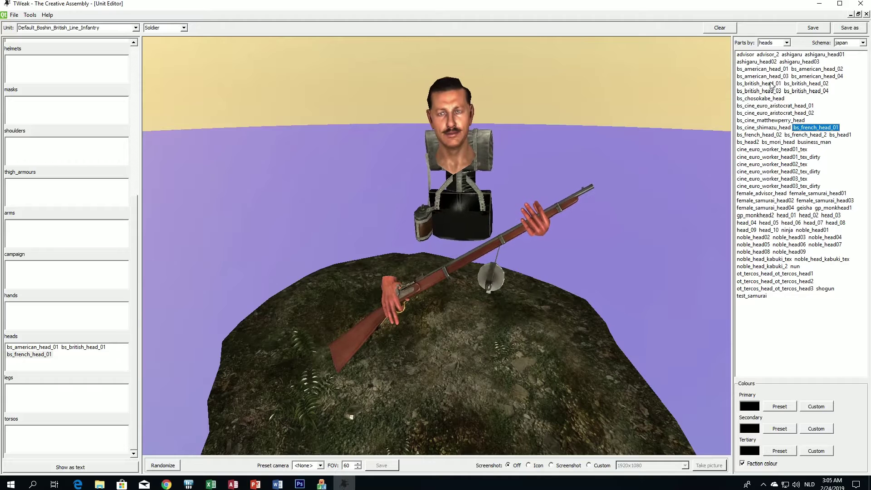
Try the advisor head in the soldier's heads category and remove it again
click(744, 55)
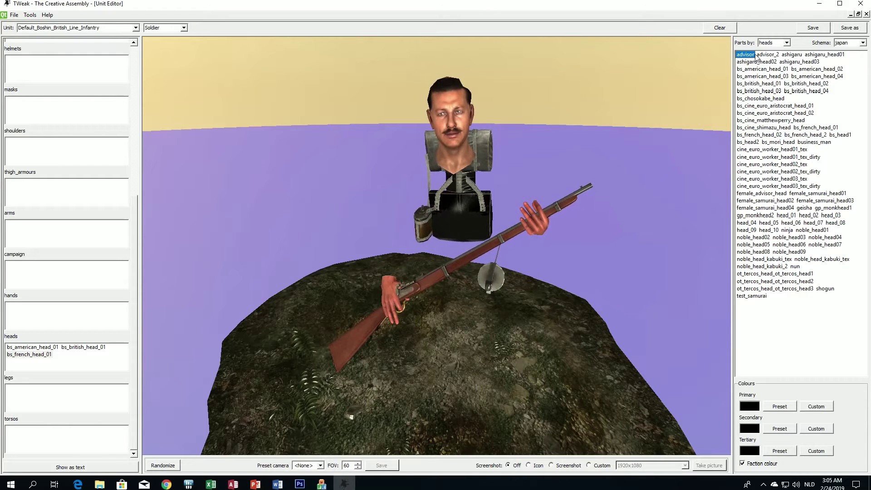
double_click(750, 55)
mouse_move(439, 238)
mouse_down()
mouse_move(470, 220)
mouse_move(428, 227)
mouse_up()
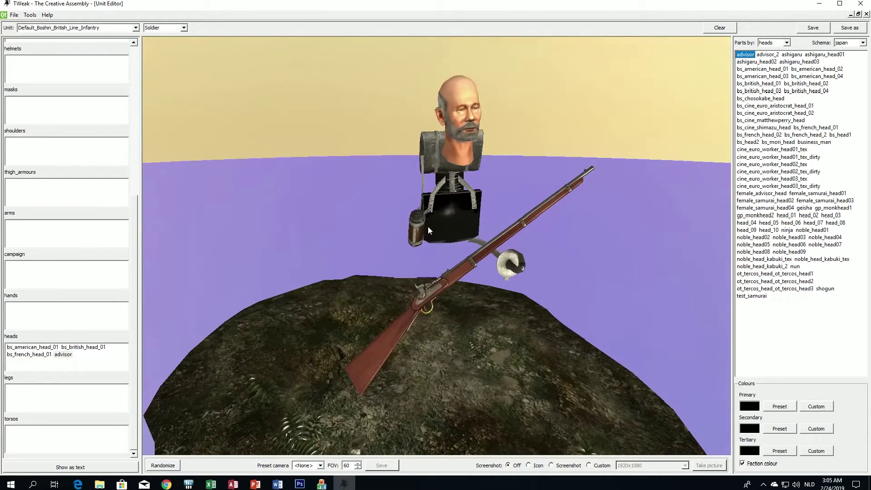
double_click(59, 356)
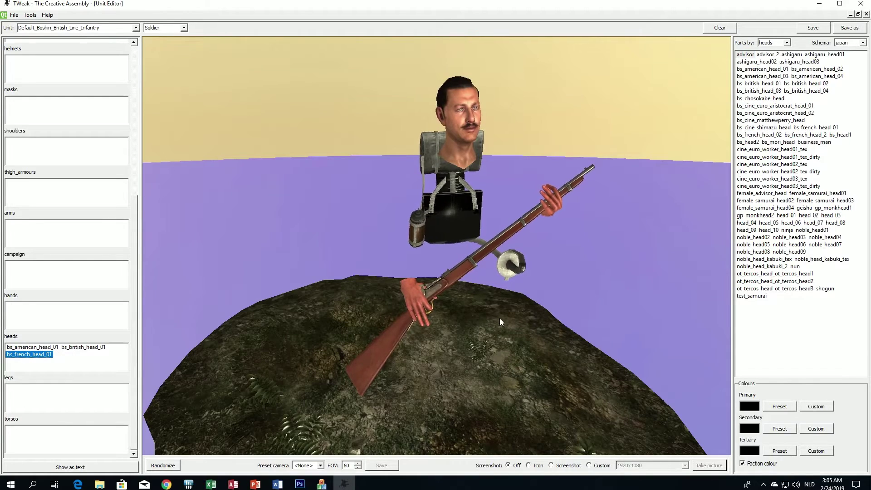
Try the business_man head in the soldier's heads category and remove it again
drag(500, 318, 464, 312)
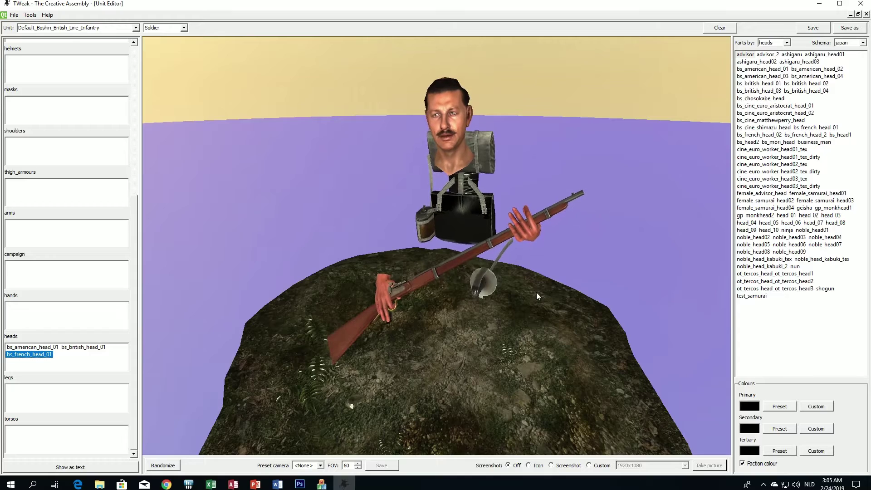
drag(521, 301, 542, 298)
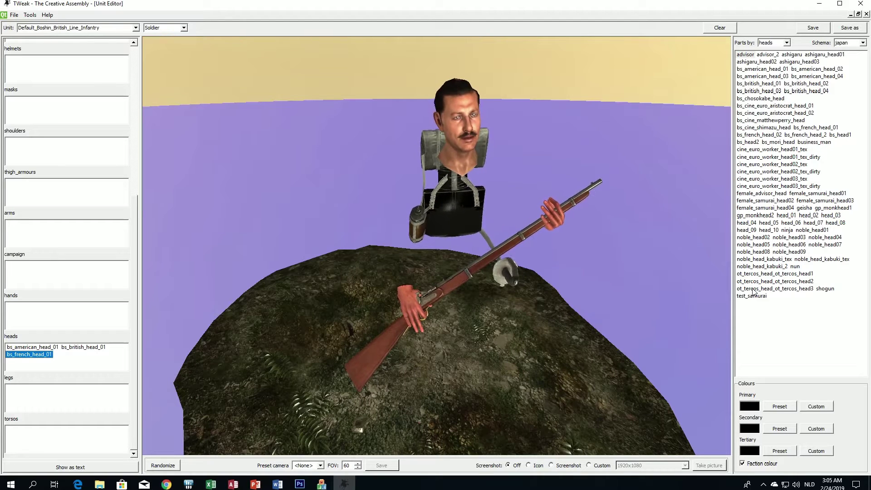
click(800, 143)
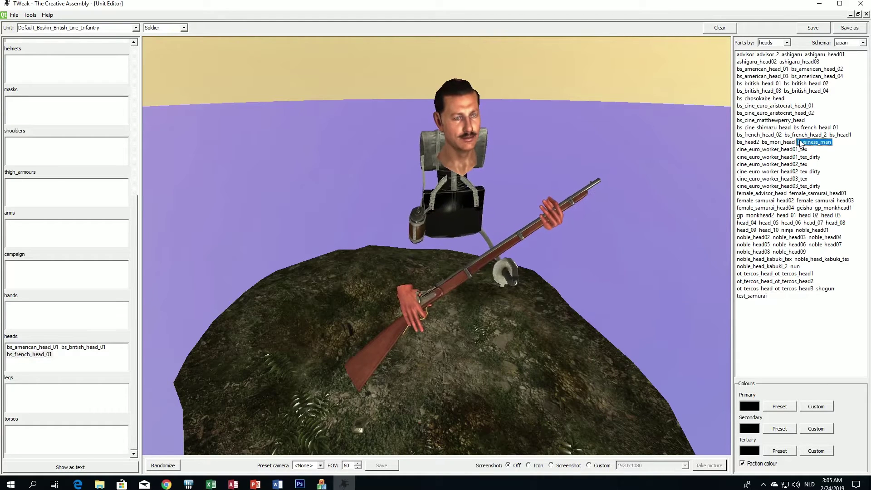
double_click(805, 142)
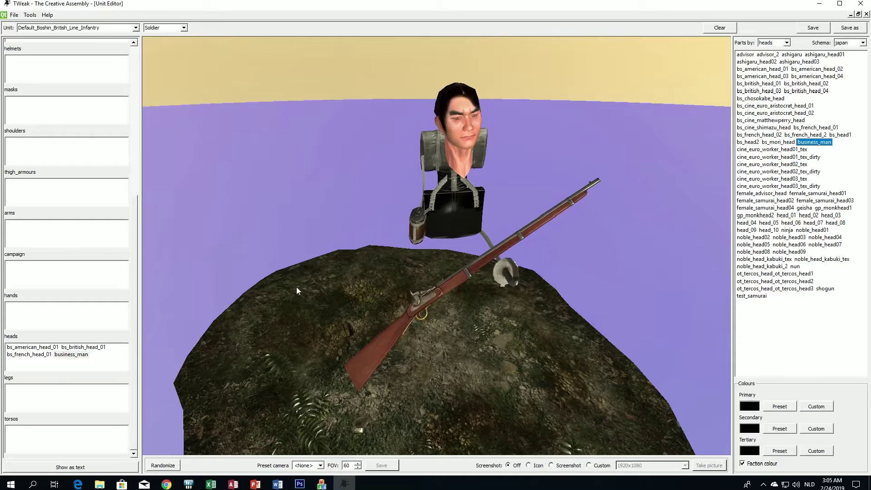
double_click(78, 355)
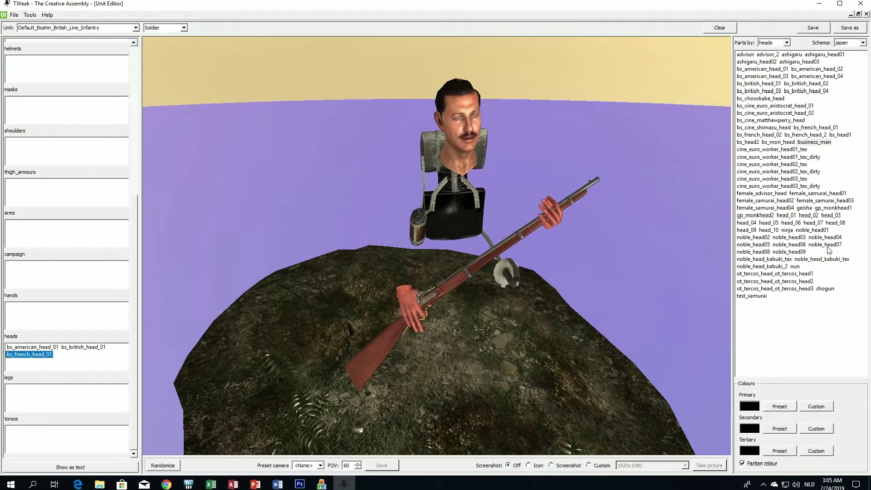
Try ot_tercos_head_ot_tercos_head1 and ot_tercos_head_ot_tercos_head2 one after the other in the heads category, removing each again
double_click(761, 274)
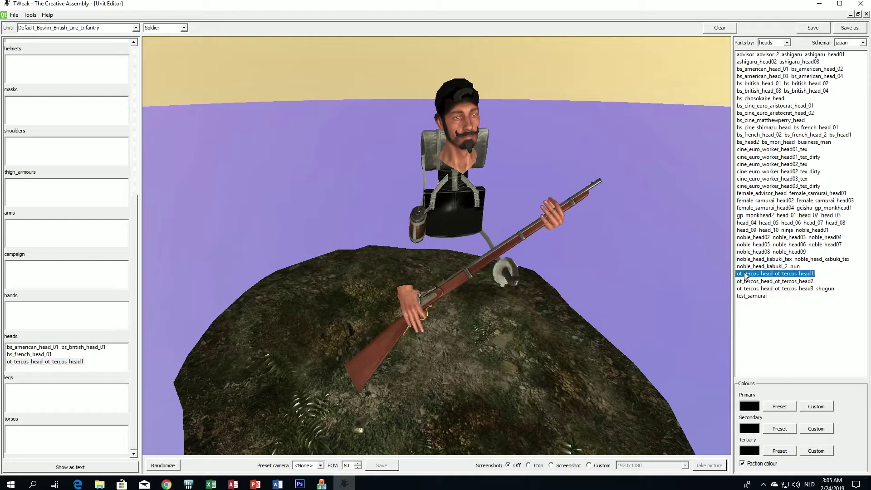
click(756, 281)
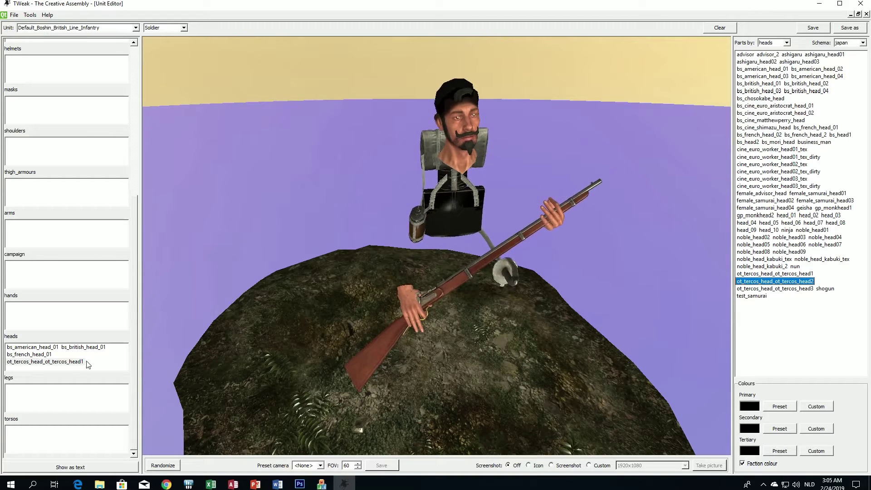
double_click(45, 362)
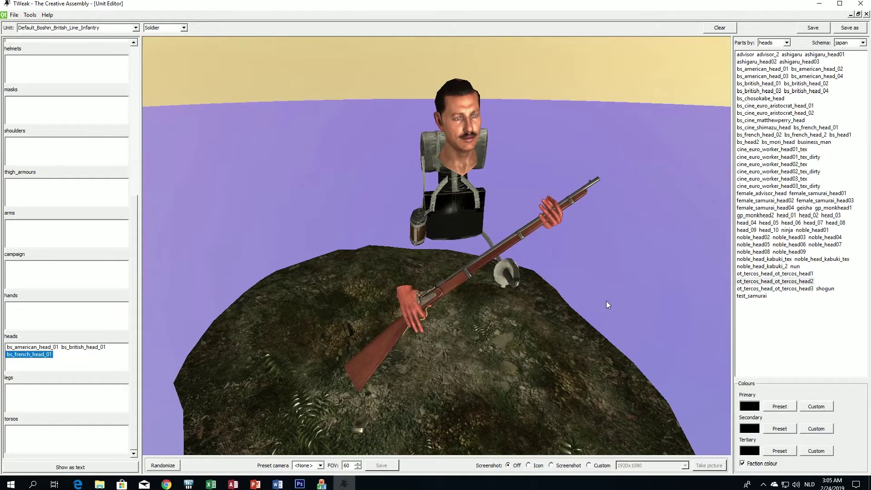
double_click(769, 282)
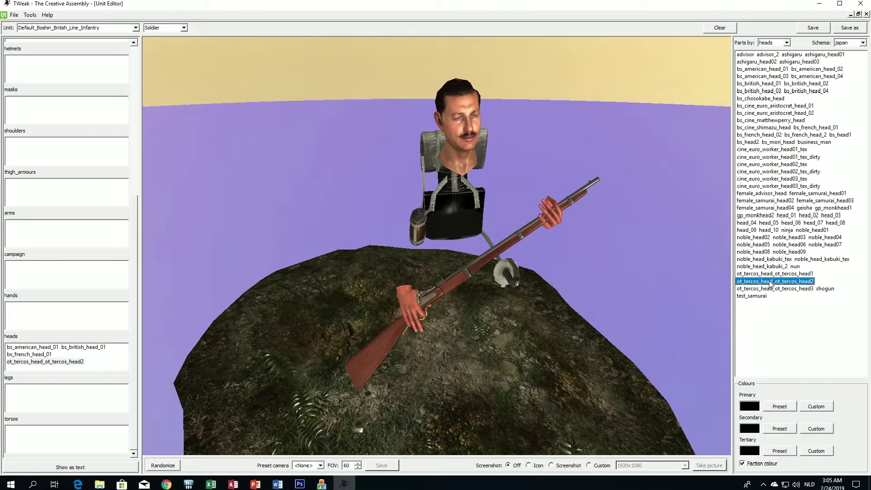
double_click(72, 361)
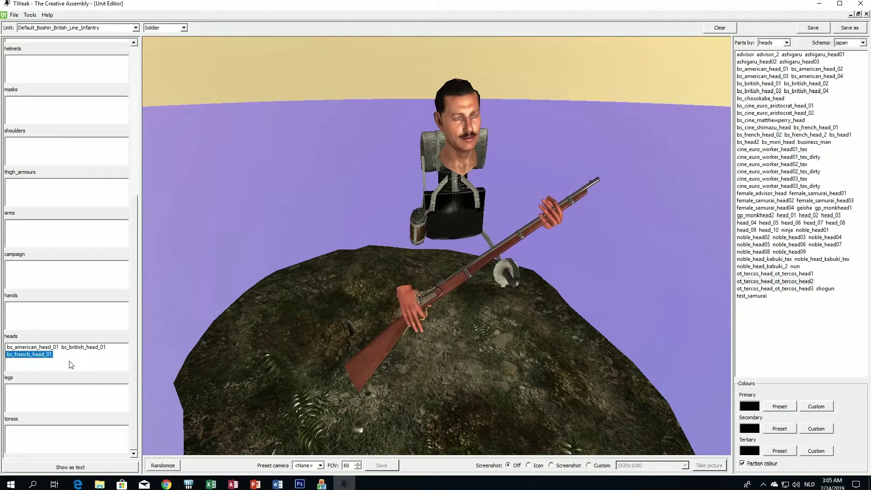
Add ot_tercos_head_ot_tercos_head3 to the soldier's heads category and view it on the model
double_click(766, 289)
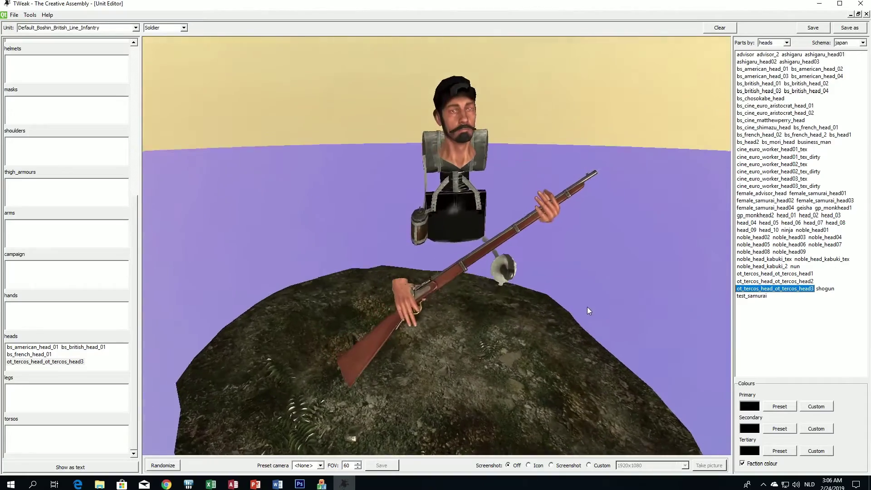
mouse_move(587, 307)
mouse_down()
mouse_move(620, 300)
mouse_move(511, 309)
mouse_move(603, 306)
mouse_up()
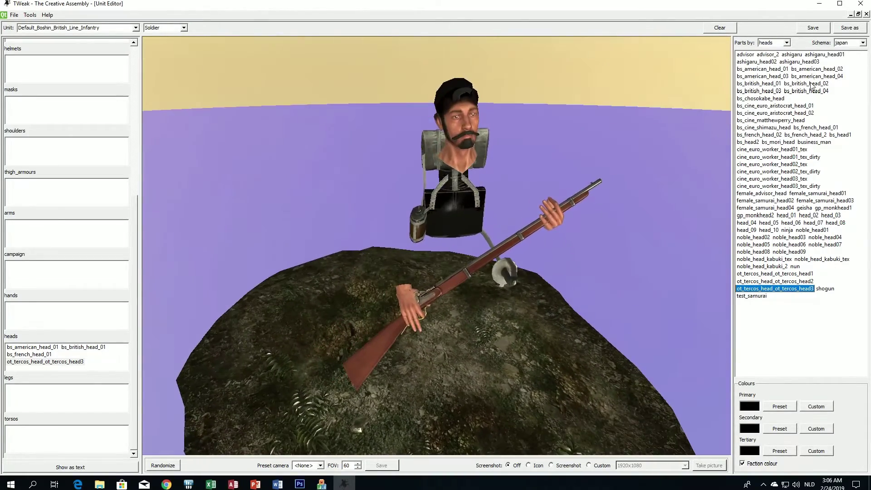
Check the parts list for hat, and list the available parts for helmets instead
click(773, 42)
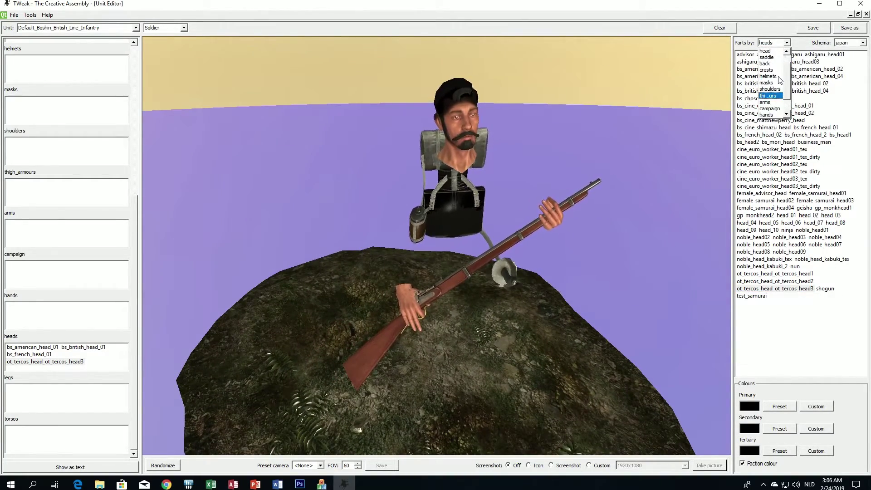
scroll(774, 75, up, 1)
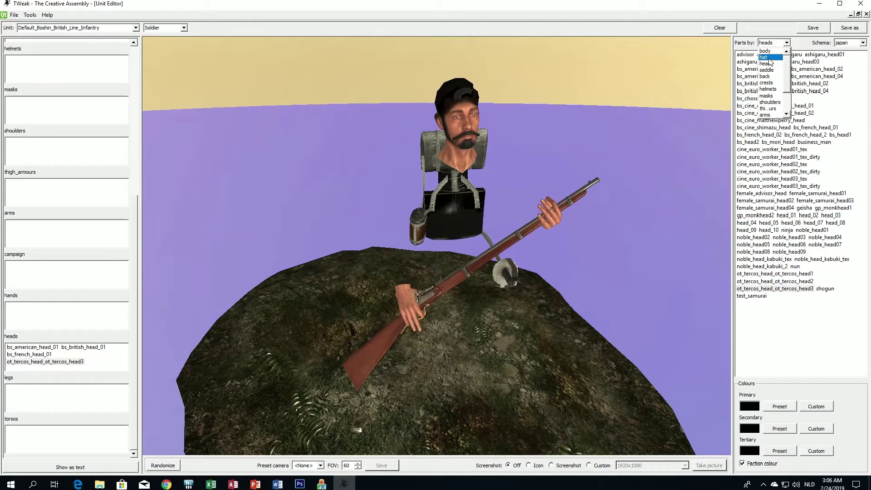
click(768, 58)
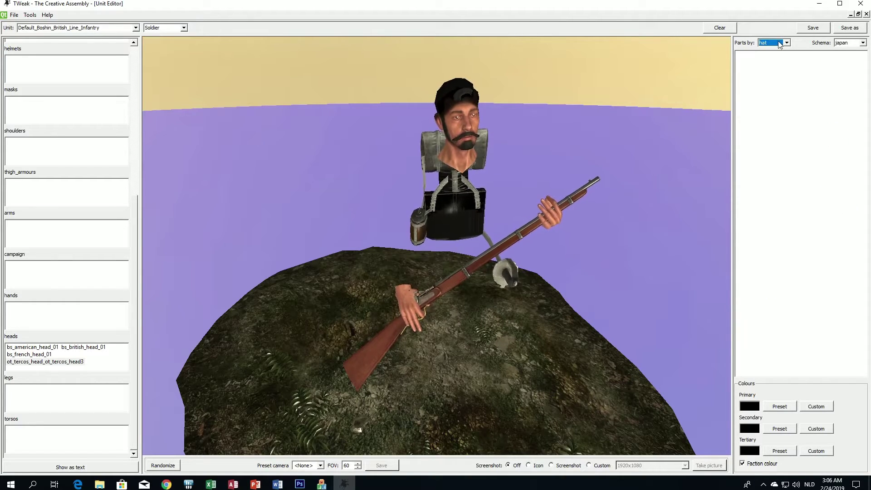
click(779, 43)
click(774, 94)
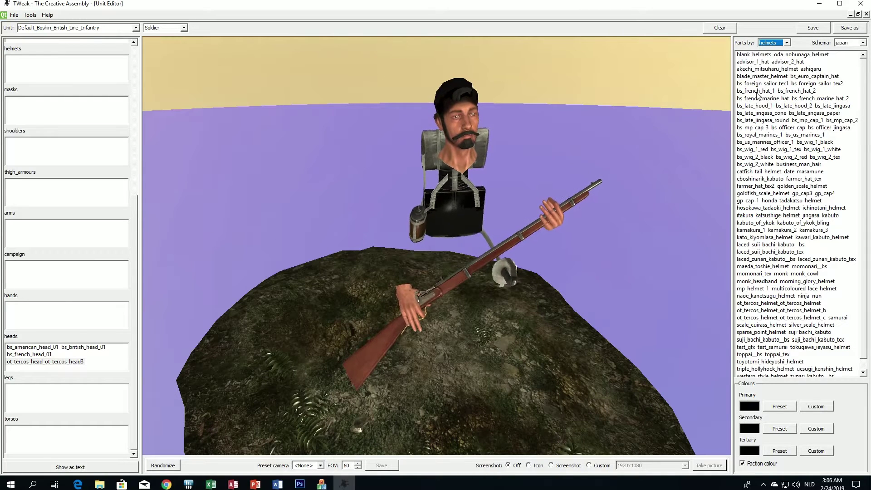
Try bs_foreign_sailor_tex1 as the soldier's helmet, inspect it on the model and remove it again
click(761, 83)
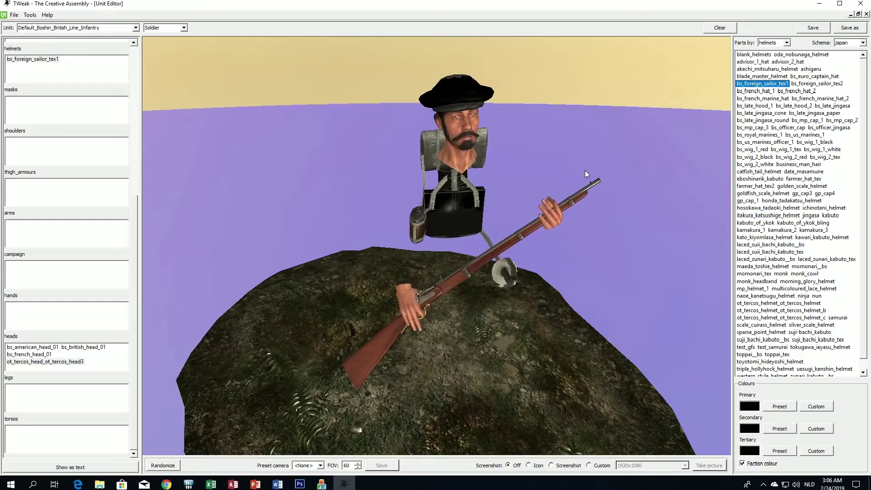
drag(584, 170, 513, 169)
scroll(500, 207, up, 3)
scroll(499, 207, down, 4)
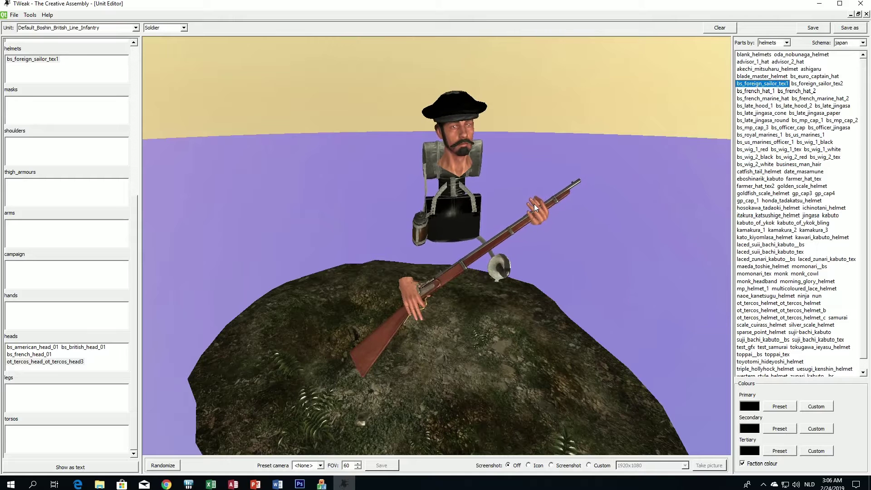
drag(534, 203, 542, 200)
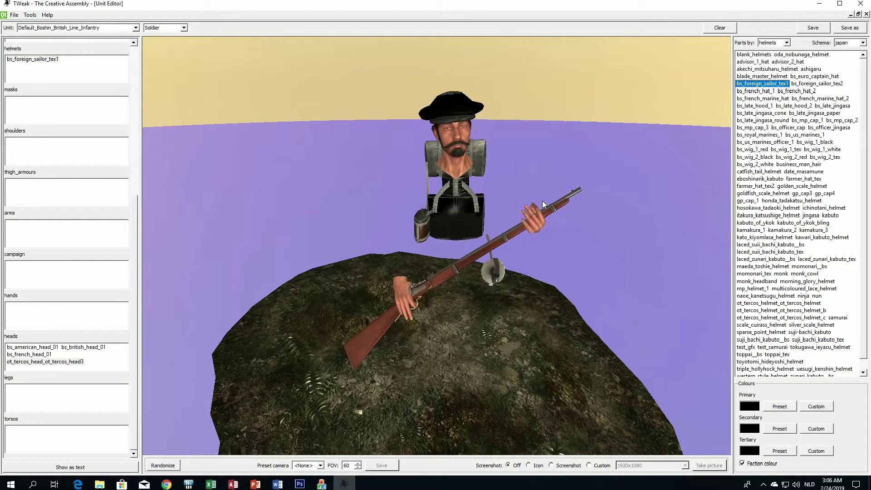
drag(536, 161, 505, 100)
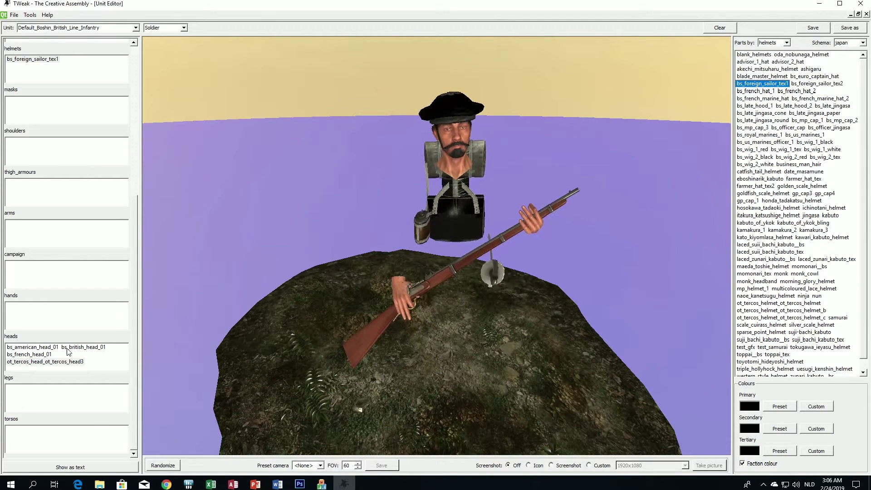
scroll(54, 374, up, 5)
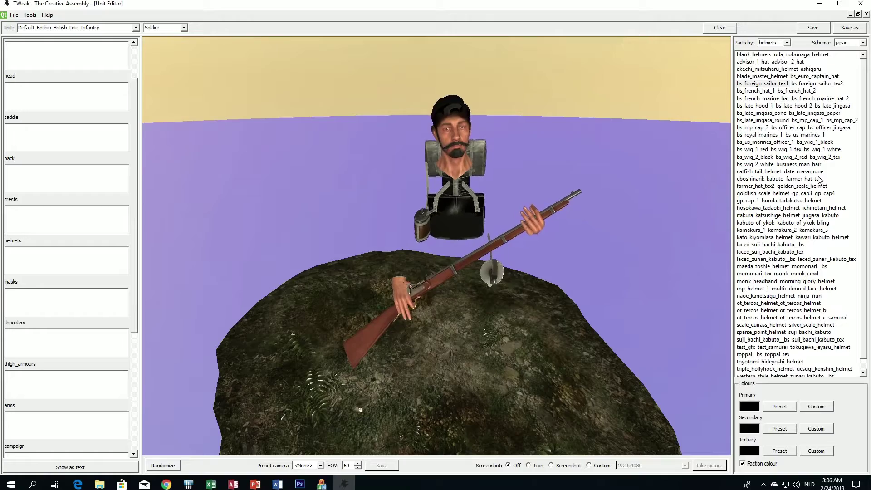
Try bs_french_hat_1 as the soldier's helmet and remove it again
click(755, 92)
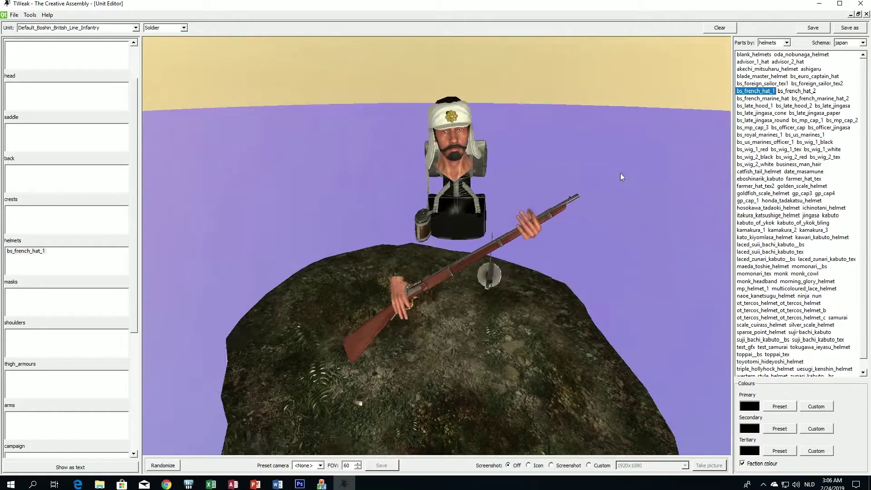
drag(620, 173, 569, 177)
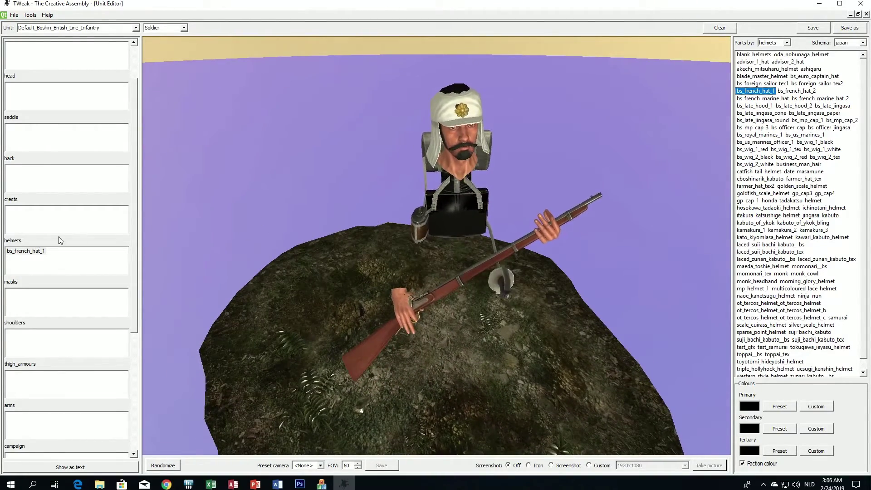
double_click(34, 253)
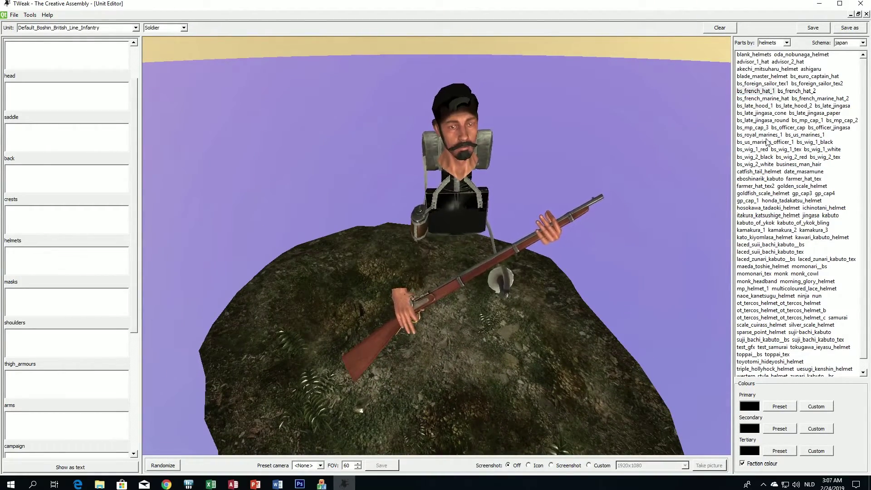
Add bs_french_marine_hat_2 to the soldier's helmets category and inspect its fit on the head from several sides
double_click(818, 98)
drag(589, 175, 401, 122)
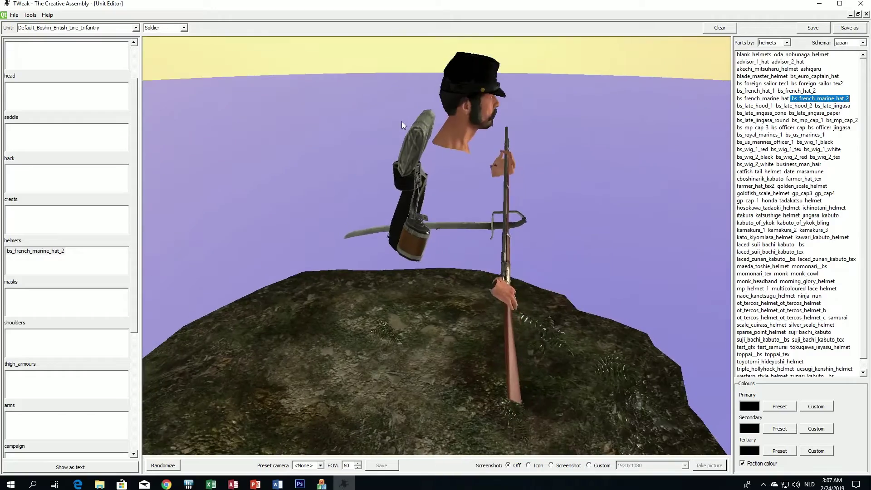
drag(478, 89, 481, 127)
scroll(481, 127, down, 5)
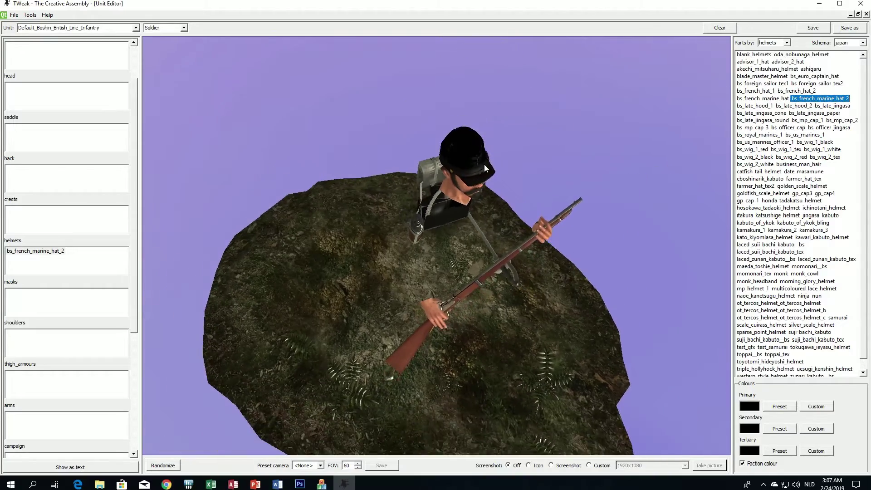
drag(483, 164, 420, 121)
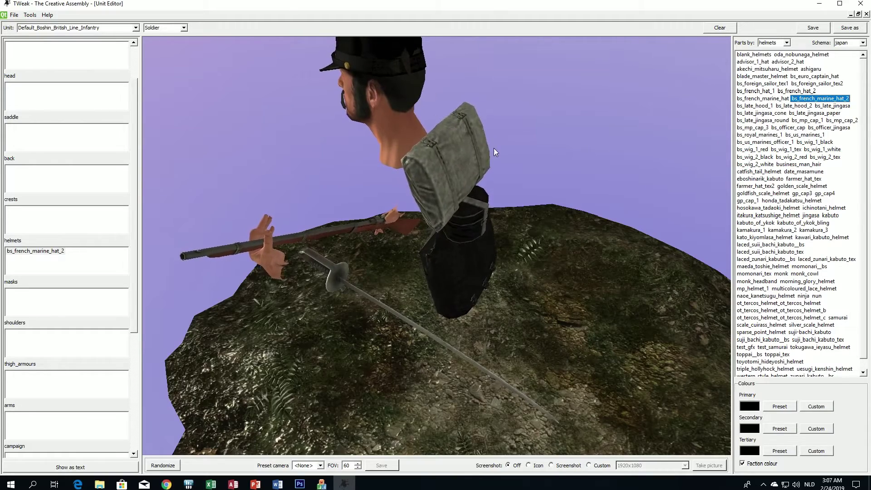
drag(493, 148, 427, 145)
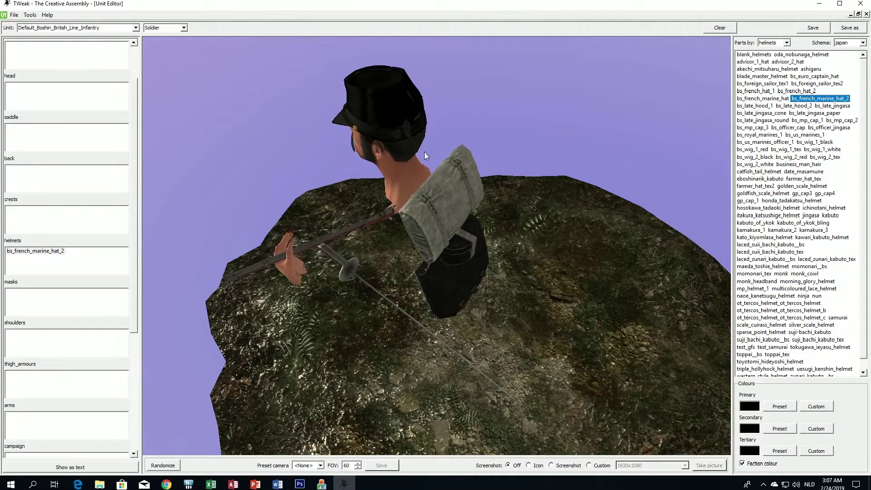
drag(422, 152, 280, 198)
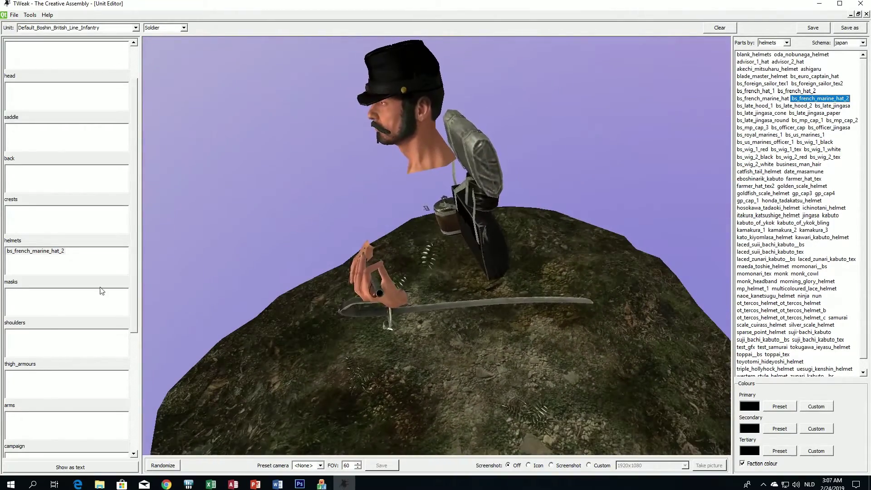
Check how bs_french_marine_hat_2 fits on bs_american_head_01, bs_british_head_01 and bs_french_head_01
scroll(101, 291, down, 5)
click(32, 373)
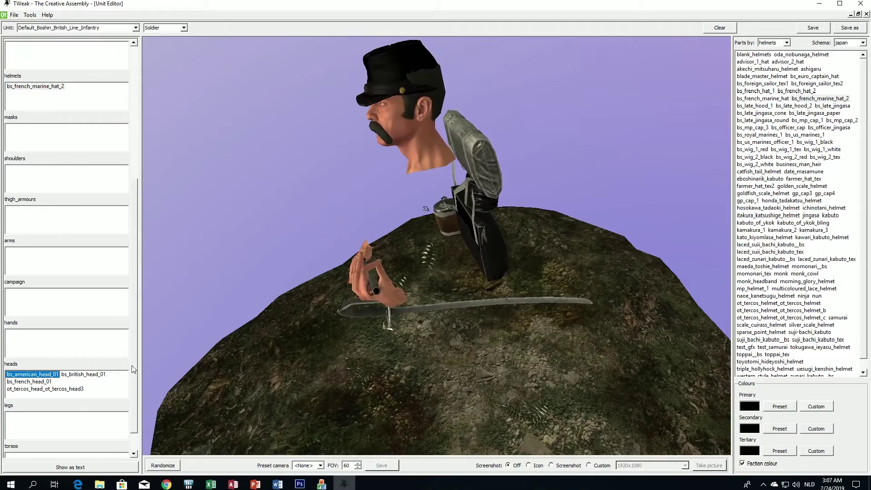
drag(190, 354, 249, 350)
drag(283, 235, 390, 100)
click(86, 374)
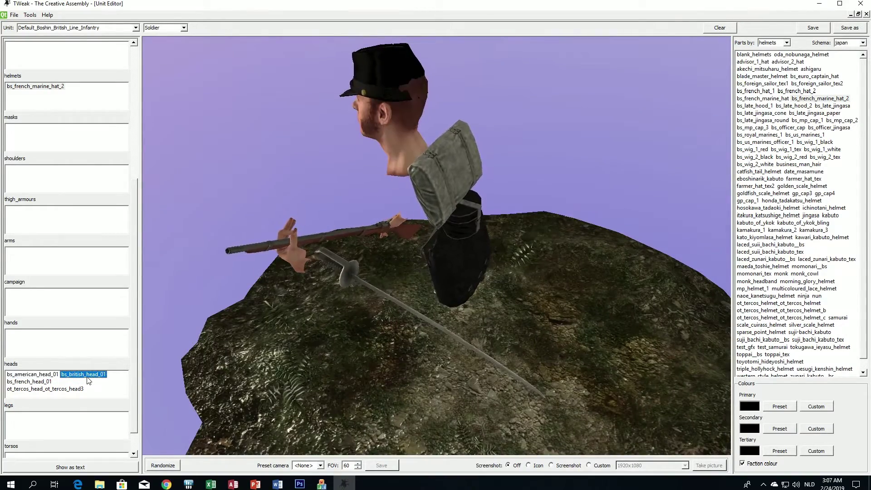
click(30, 382)
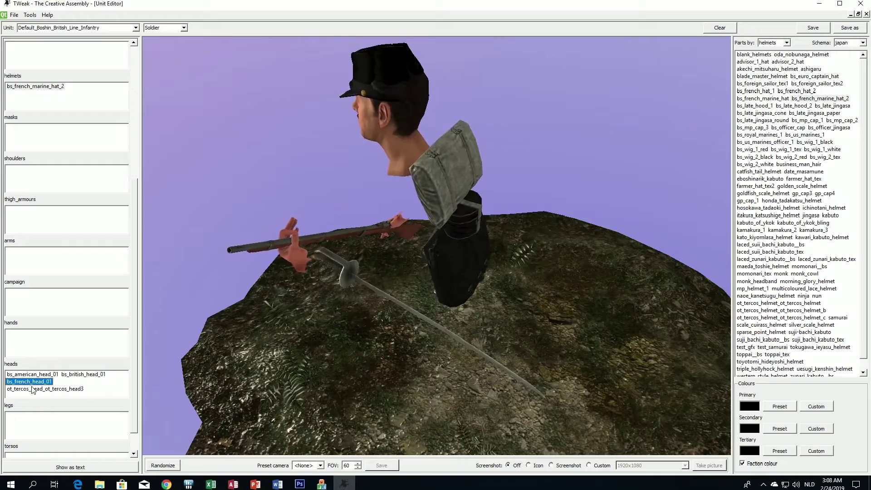
Check how bs_french_marine_hat_2 fits on ot_tercos_head_ot_tercos_head3 from the back and side
click(32, 389)
drag(380, 273, 350, 274)
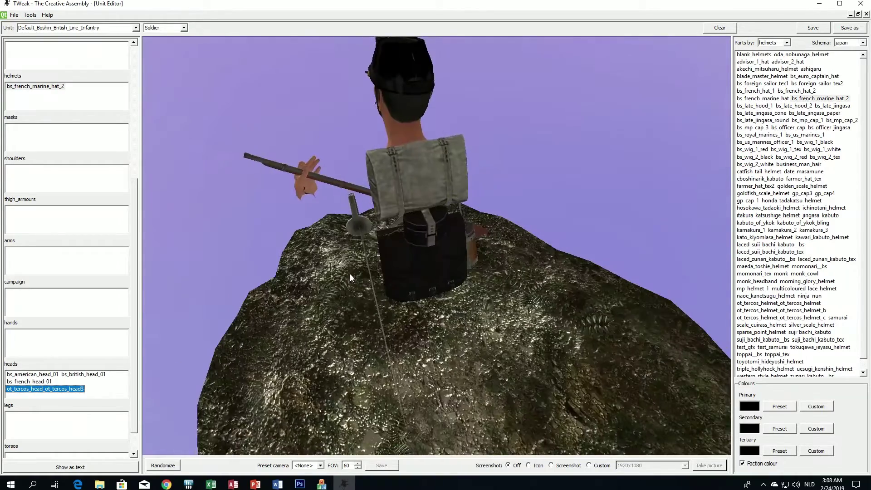
drag(589, 303, 606, 293)
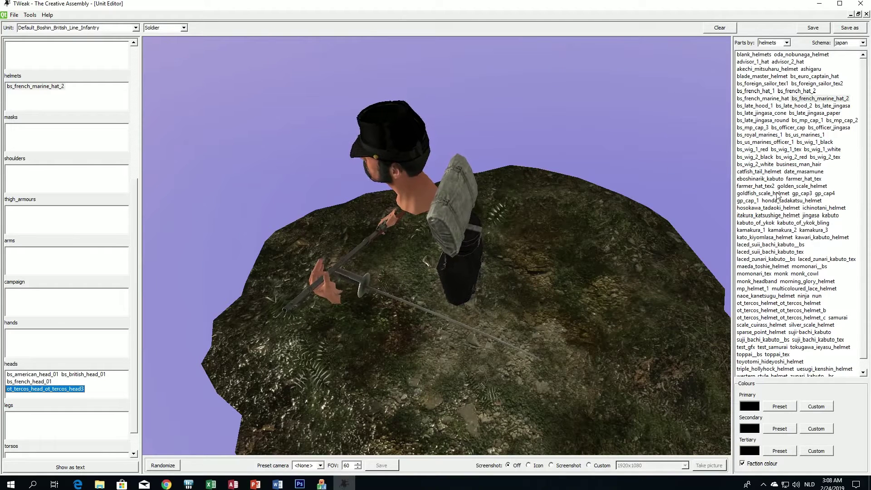
Replace bs_french_marine_hat_2 with bs_french_marine_hat in the soldier's helmets and inspect it on the model
double_click(36, 86)
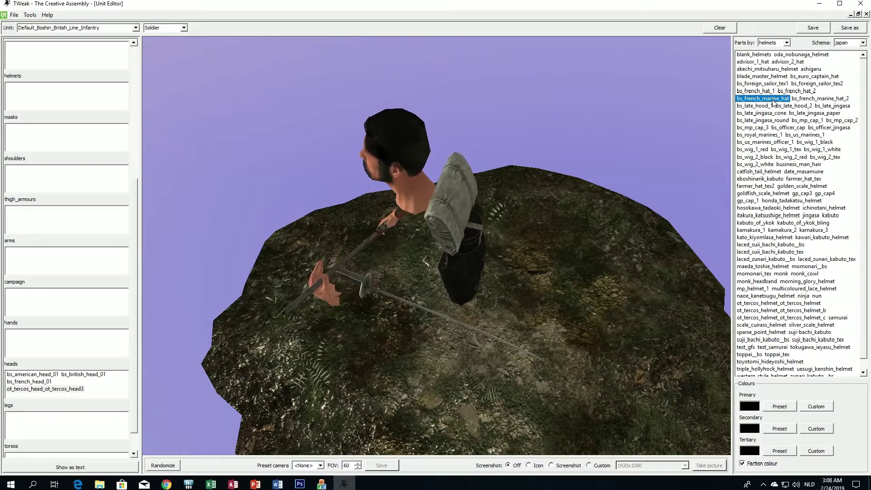
double_click(773, 103)
drag(556, 149, 221, 268)
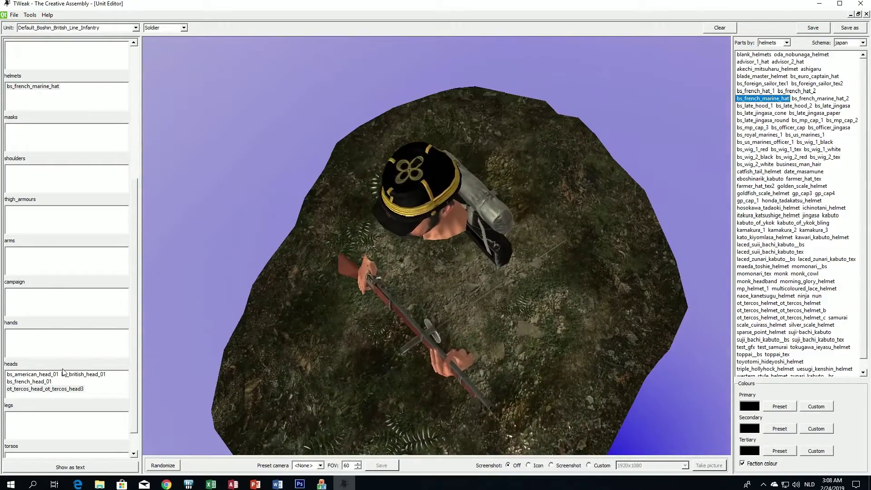
Check how bs_french_marine_hat fits on the American, British, French and ot_tercos heads from several sides
click(39, 376)
drag(301, 319, 468, 294)
key(Right)
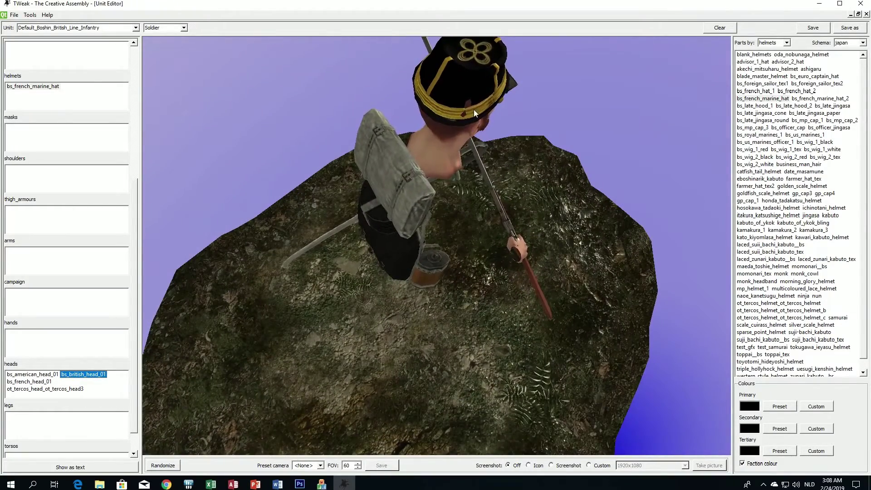
drag(473, 109, 309, 220)
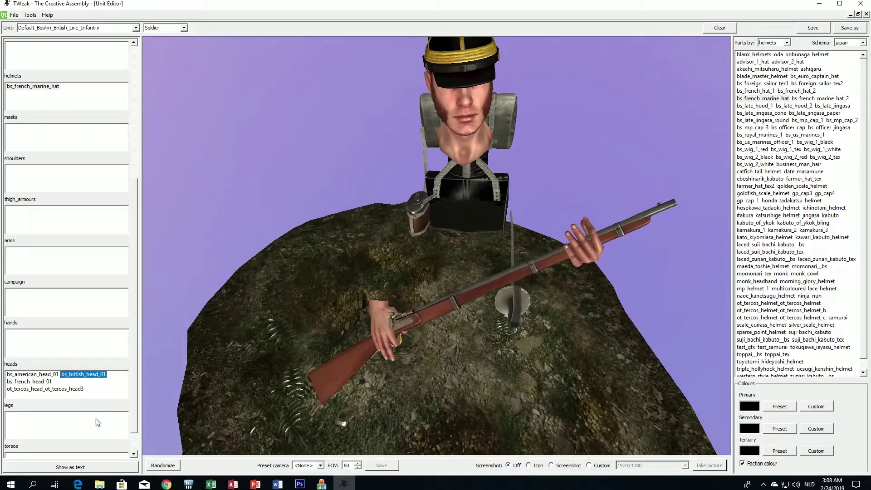
click(30, 382)
drag(408, 354, 462, 314)
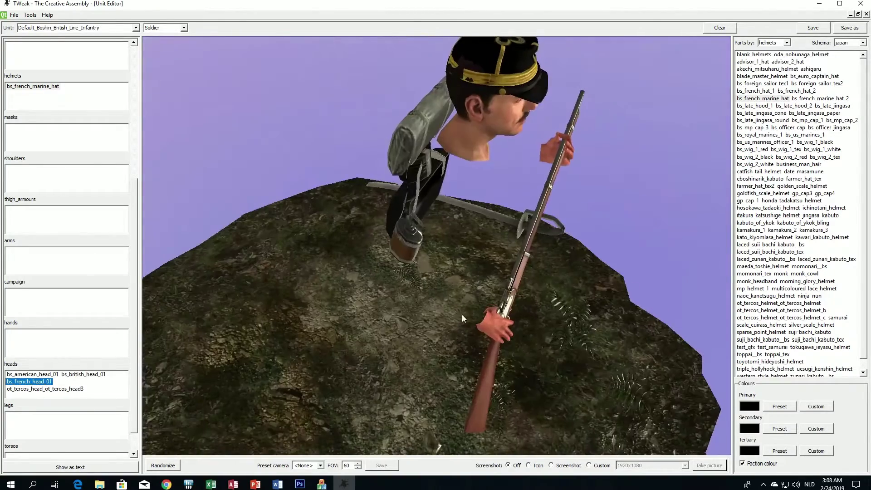
click(50, 388)
drag(393, 314, 460, 95)
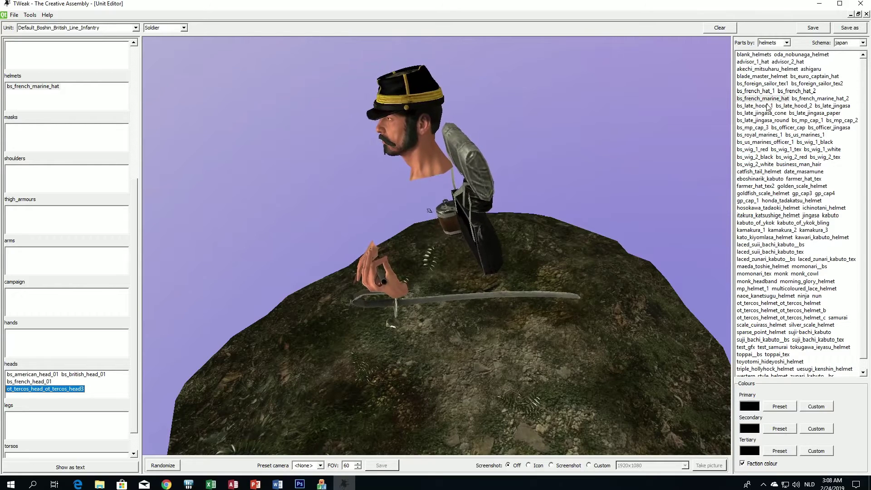
Try bs_french_hat_2 as an additional helmet, inspect it on the model and remove it again
click(790, 91)
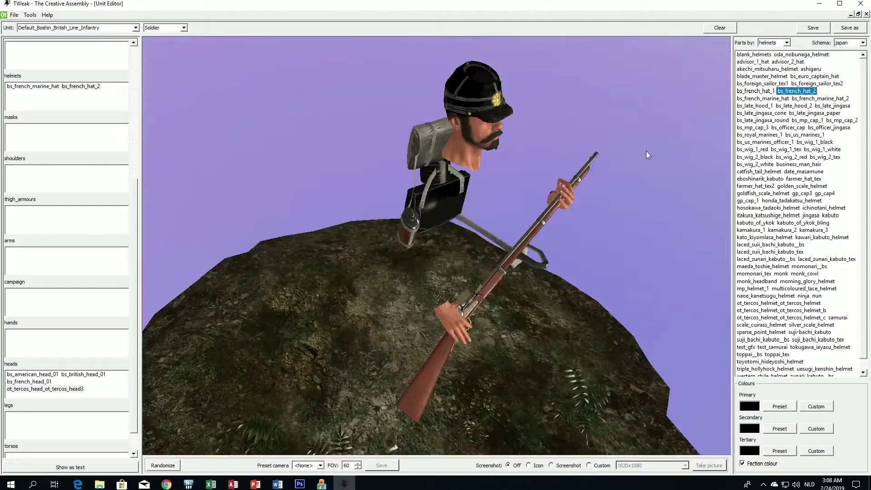
drag(646, 150, 578, 180)
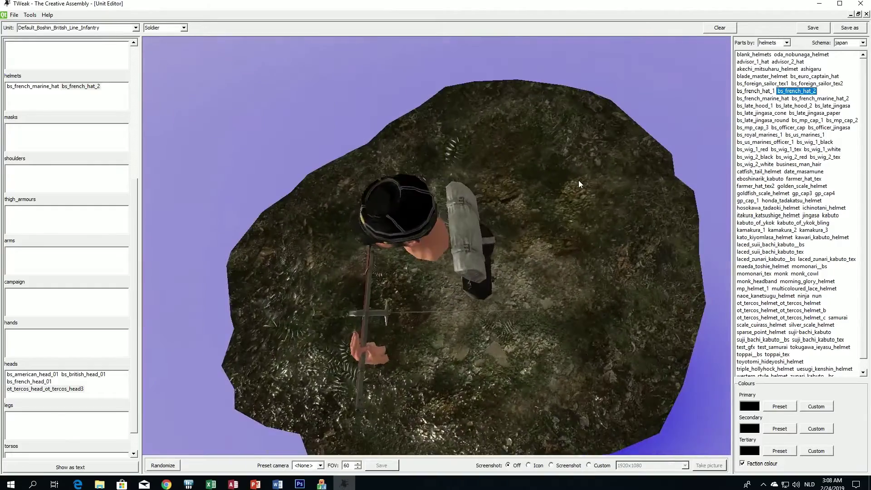
scroll(578, 180, up, 3)
click(81, 87)
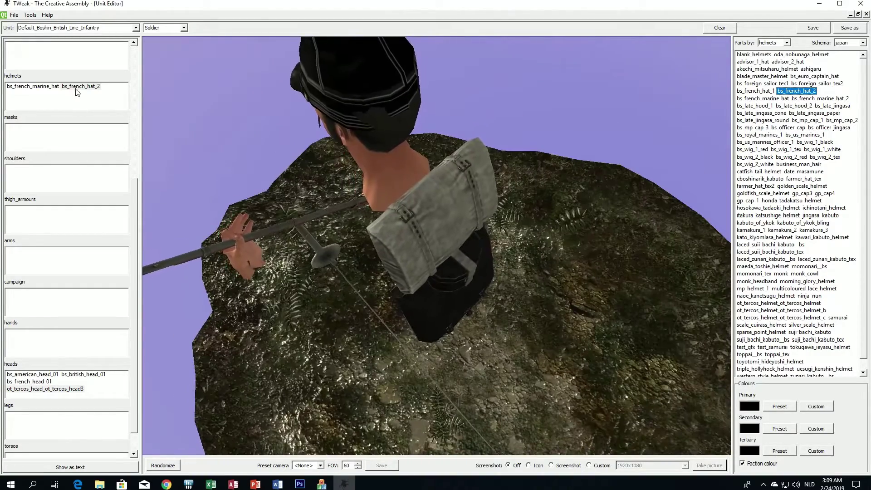
key(Delete)
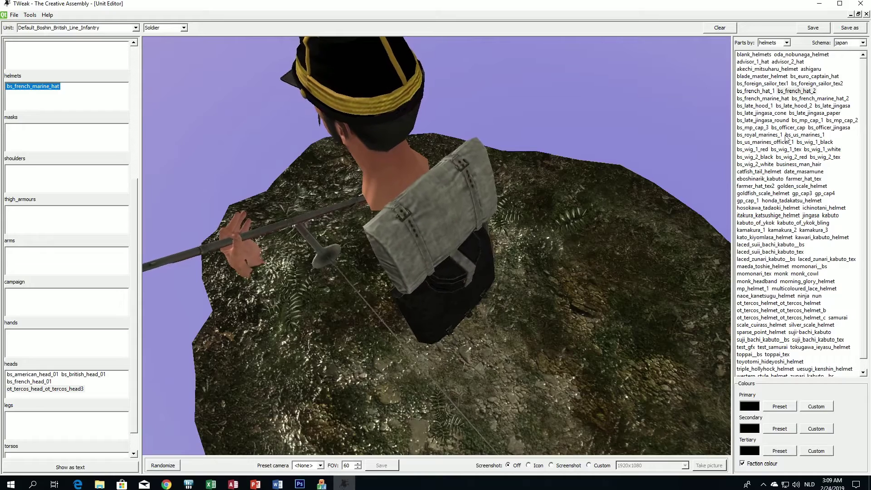
Try bs_mp_cap_3 as an additional helmet, inspect it on the model and remove it again
click(761, 129)
double_click(761, 129)
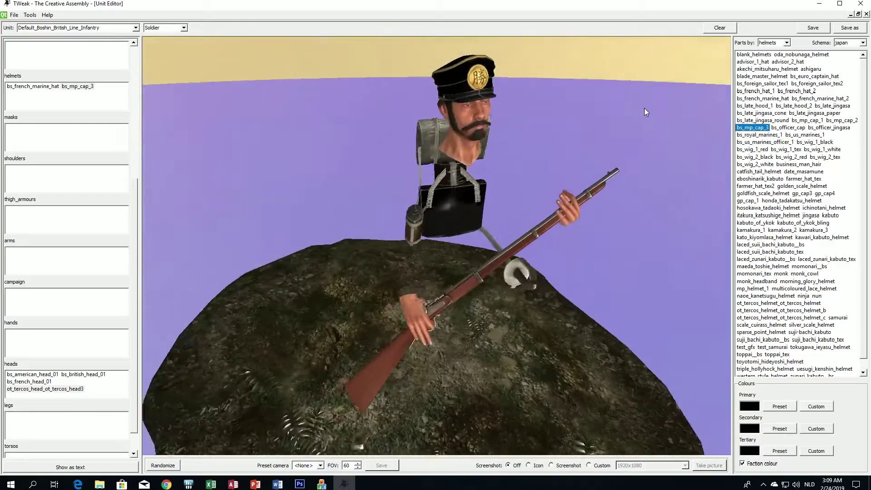
drag(645, 111, 539, 116)
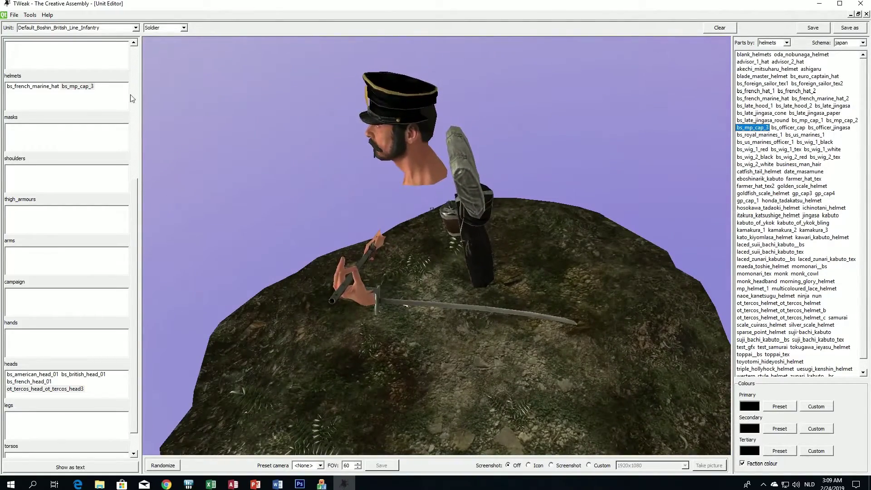
double_click(73, 87)
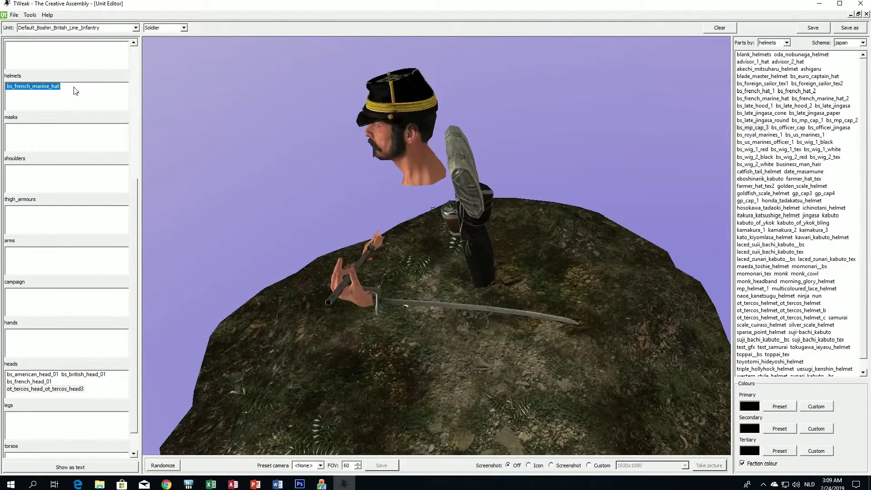
Add bs_royal_marines_1 to the soldier's helmets and compare its fit with bs_french_marine_hat on the model
double_click(758, 135)
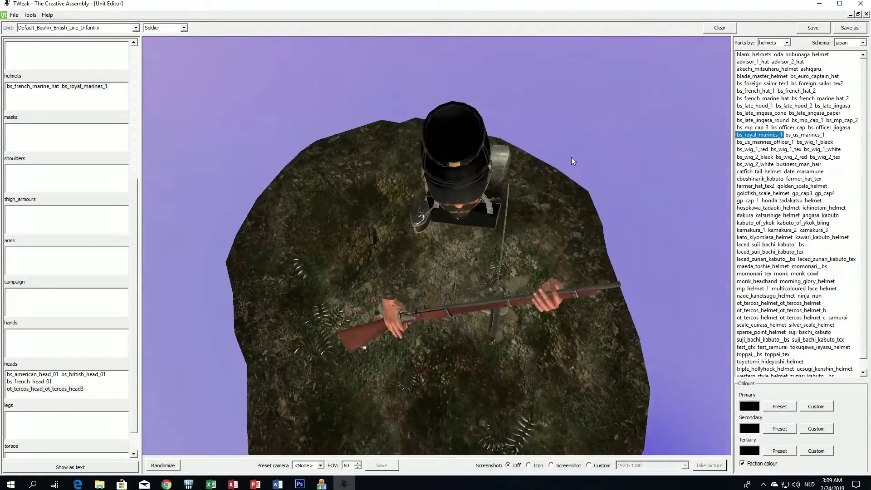
drag(571, 157, 414, 130)
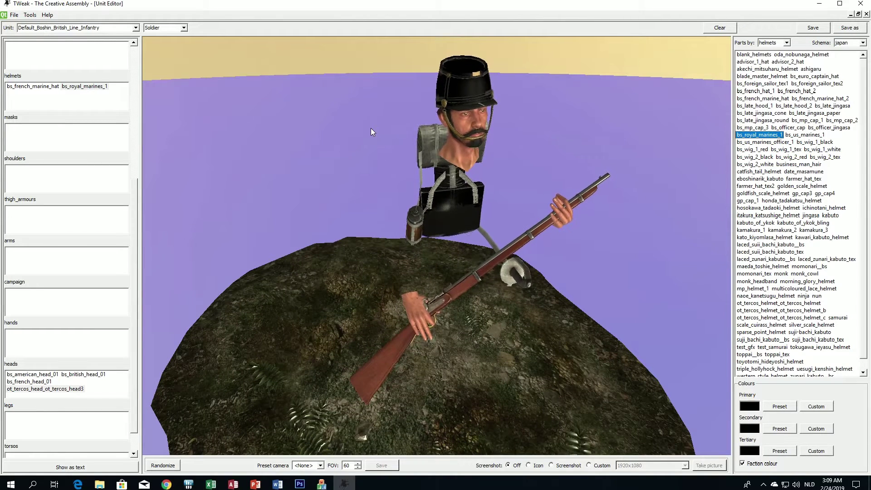
click(35, 90)
click(84, 86)
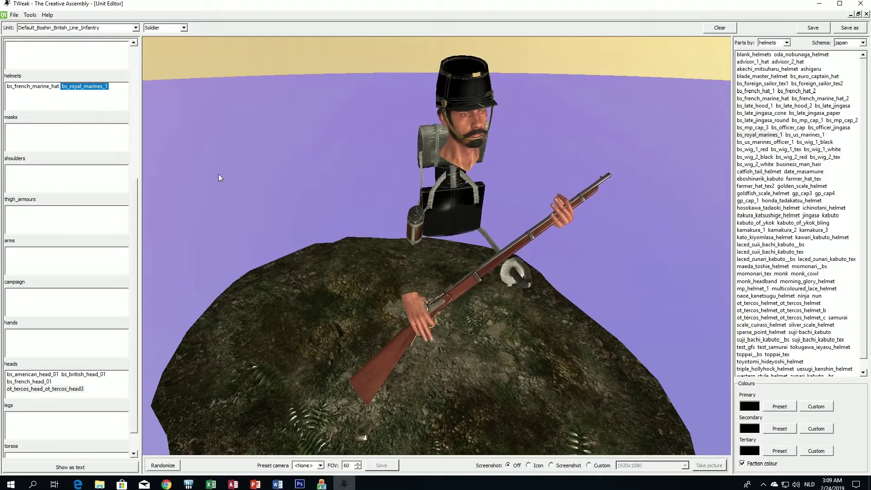
drag(381, 235, 394, 133)
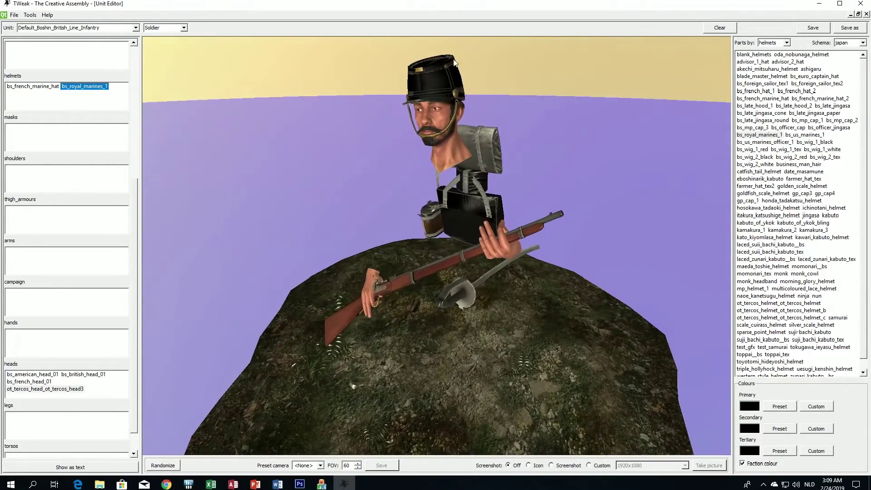
drag(454, 62, 142, 120)
click(62, 90)
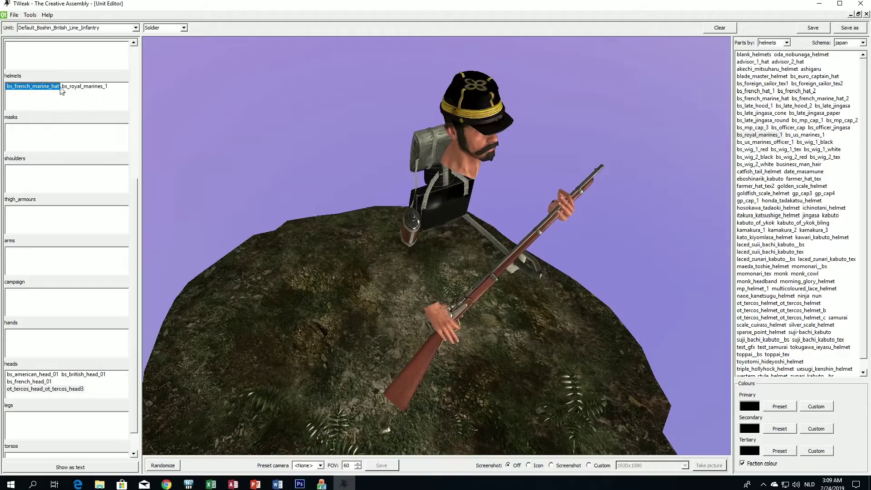
drag(472, 124, 428, 132)
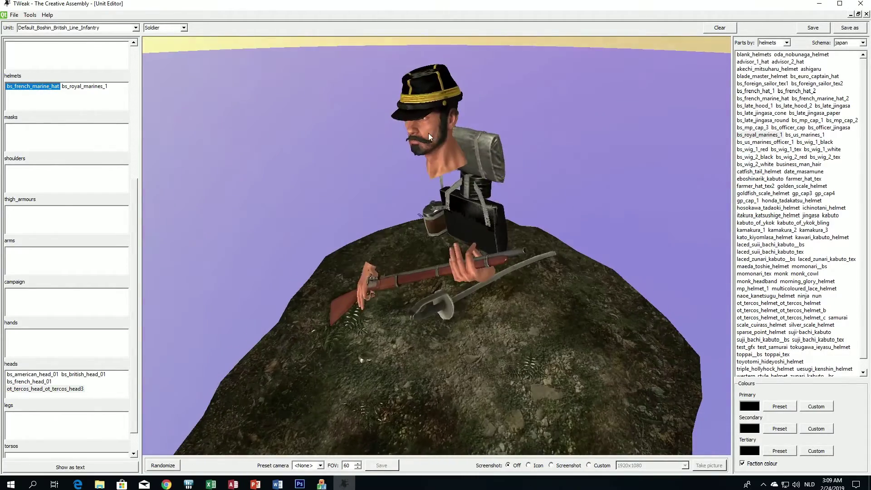
Try business_man_hair as an additional helmet, inspect it on the model and remove it again
click(781, 166)
double_click(789, 164)
drag(656, 172, 194, 125)
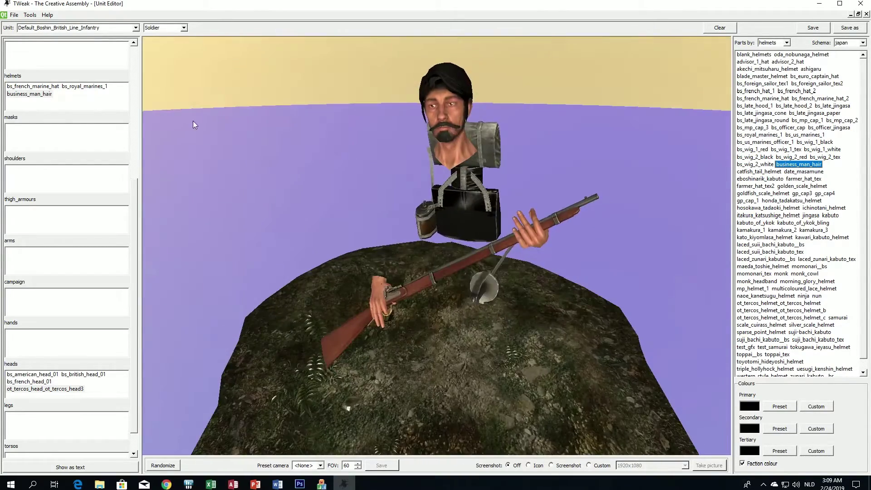
double_click(40, 96)
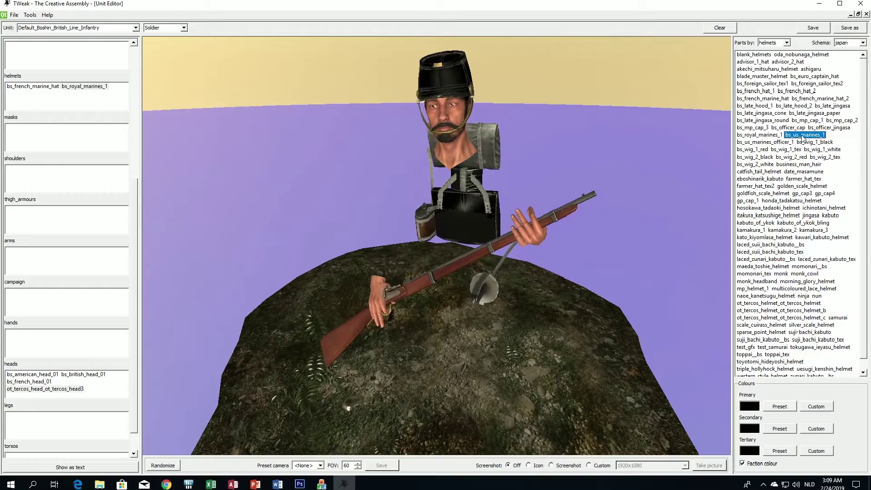
Add bs_us_marines_1 and bs_us_marines_officer_1 to the soldier's helmets, inspecting each on the model
double_click(802, 134)
drag(621, 173, 577, 181)
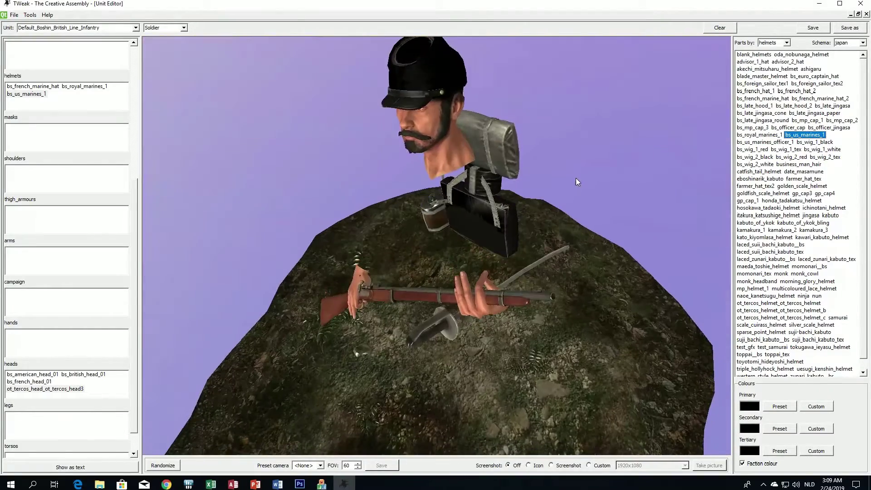
click(770, 142)
drag(560, 181, 426, 209)
Check how bs_us_marines_officer_1 fits on the American, British, French and ot_tercos heads from several sides
click(45, 375)
drag(254, 326, 198, 292)
click(84, 374)
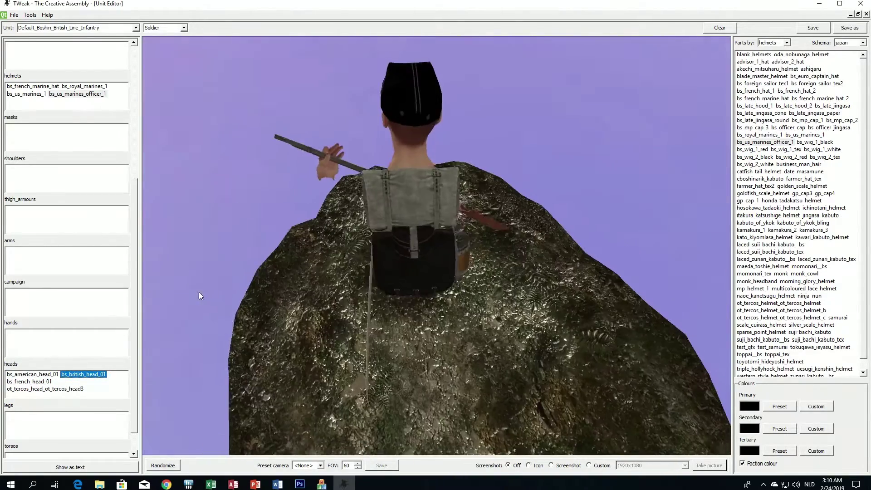
drag(402, 148, 382, 155)
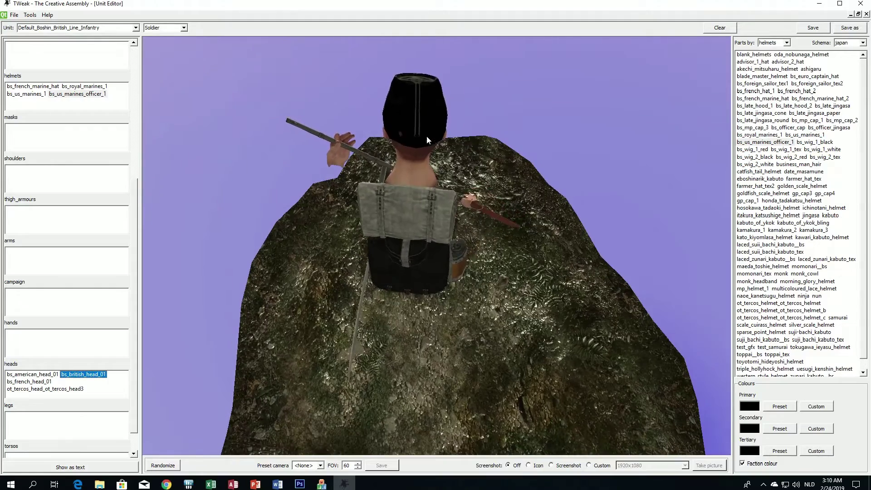
drag(427, 135, 546, 170)
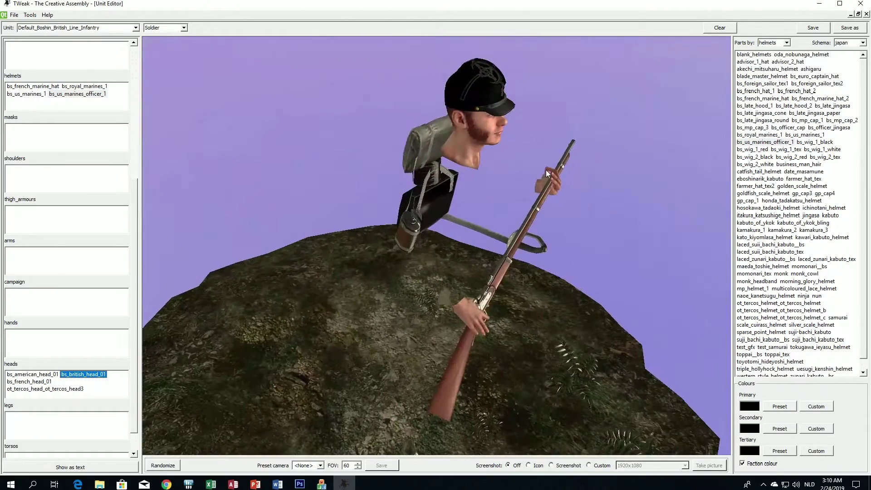
drag(437, 192, 383, 225)
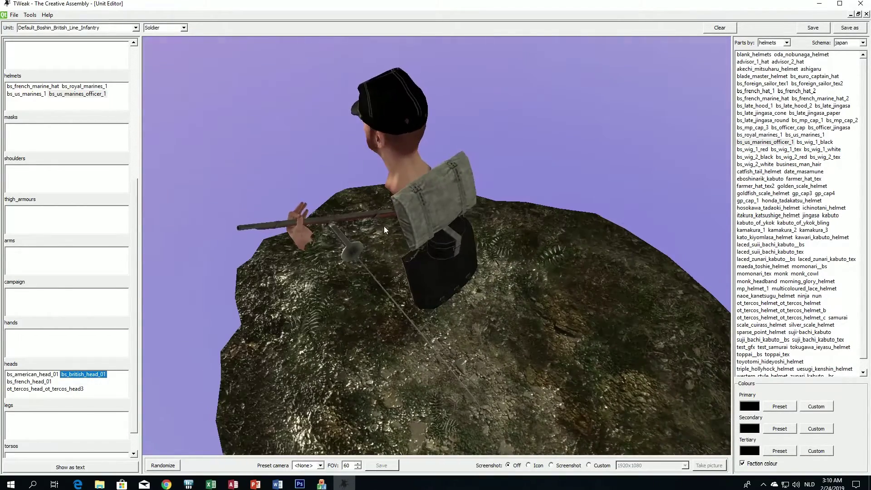
click(43, 382)
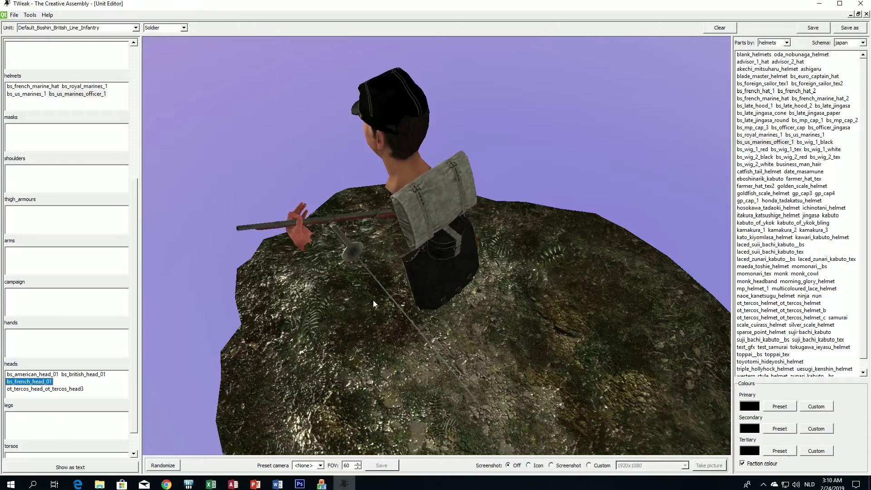
drag(373, 301, 244, 281)
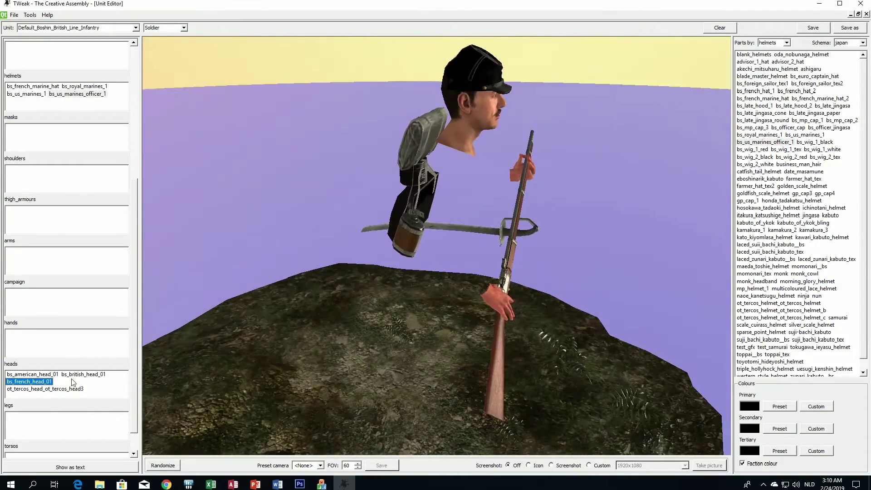
drag(276, 330, 387, 273)
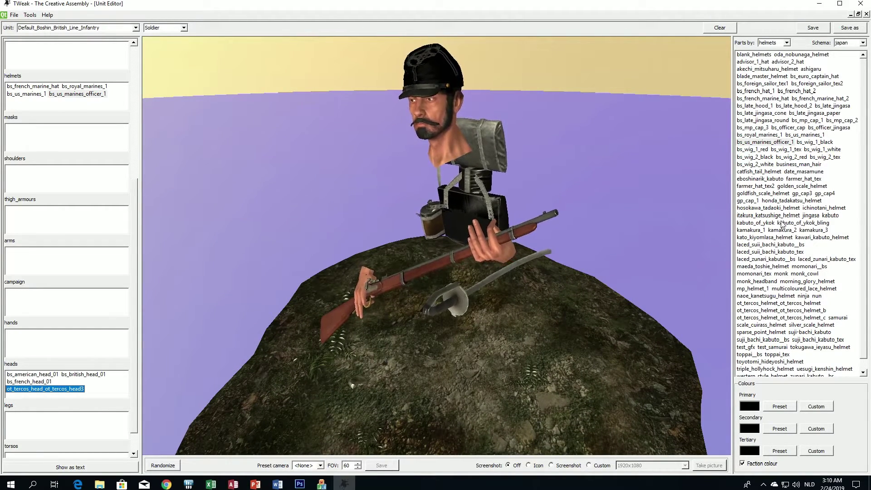
Look through the available helmets and compare bs_french_marine_hat with bs_us_marines_1 on the model
scroll(792, 172, down, 1)
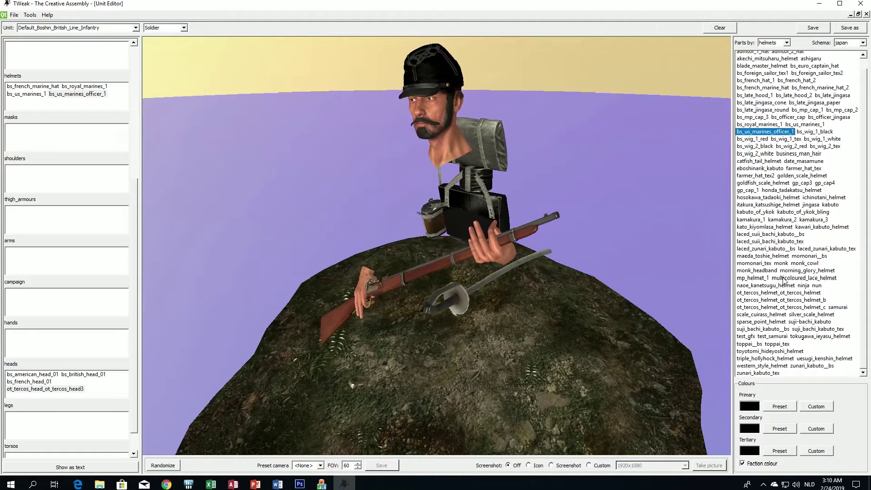
scroll(783, 314, up, 1)
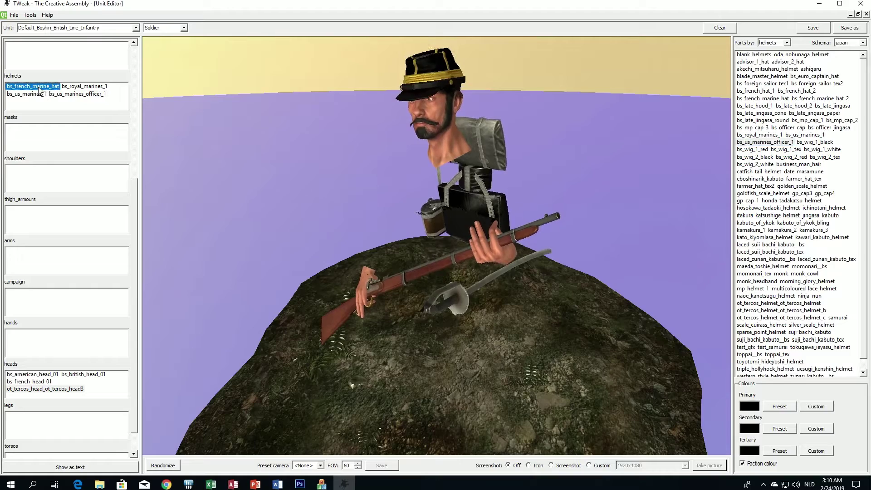
drag(190, 136, 329, 209)
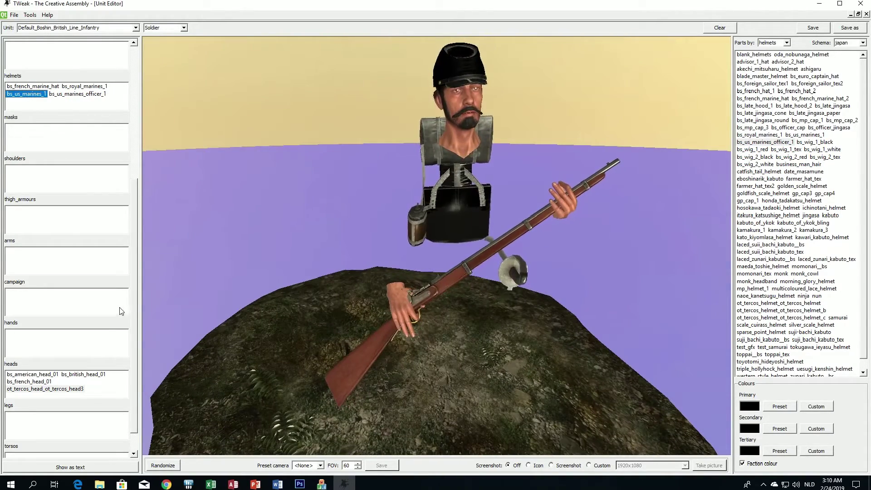
drag(325, 308, 309, 335)
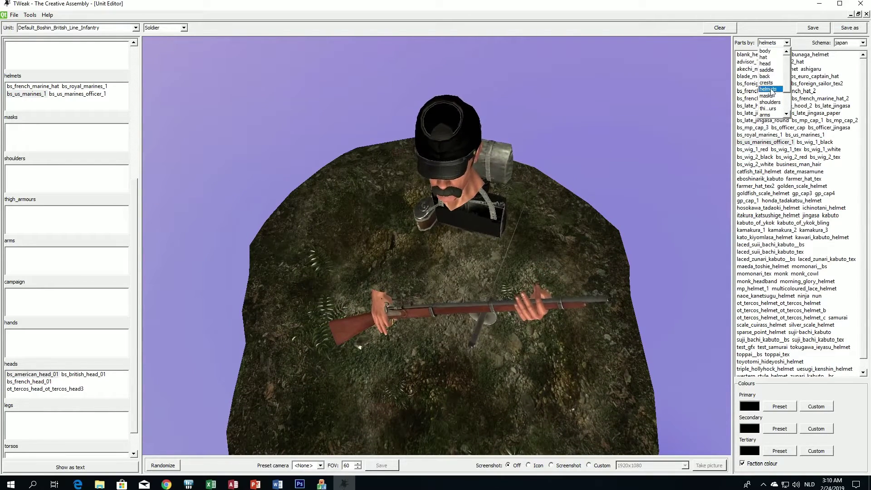
Show the available heads and remove bs_american_head_01 from the soldier's heads, inspecting the model with the British head
click(771, 102)
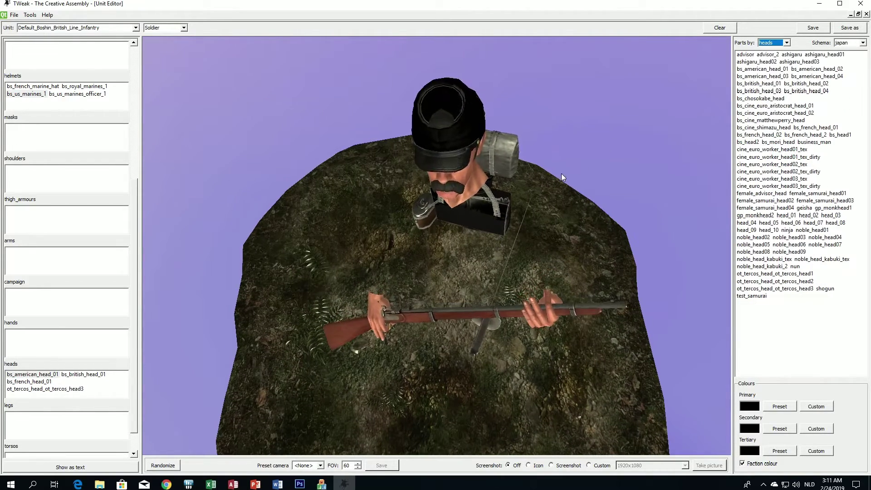
drag(561, 173, 539, 170)
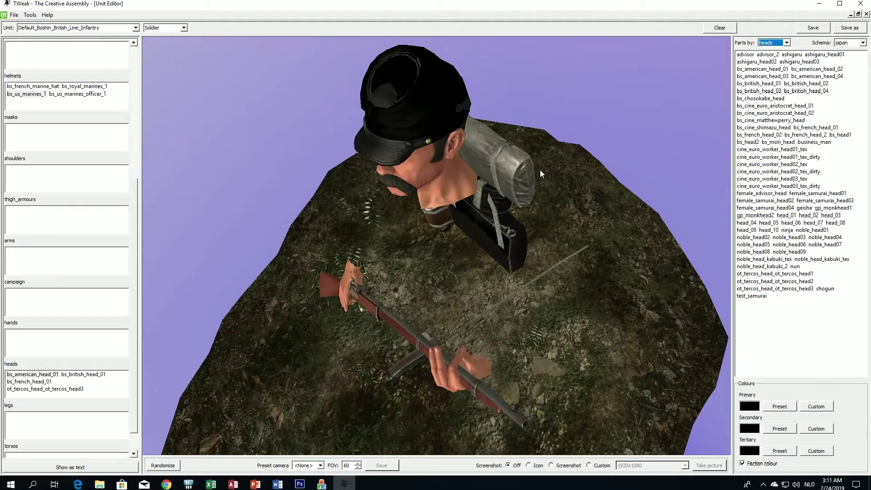
double_click(31, 375)
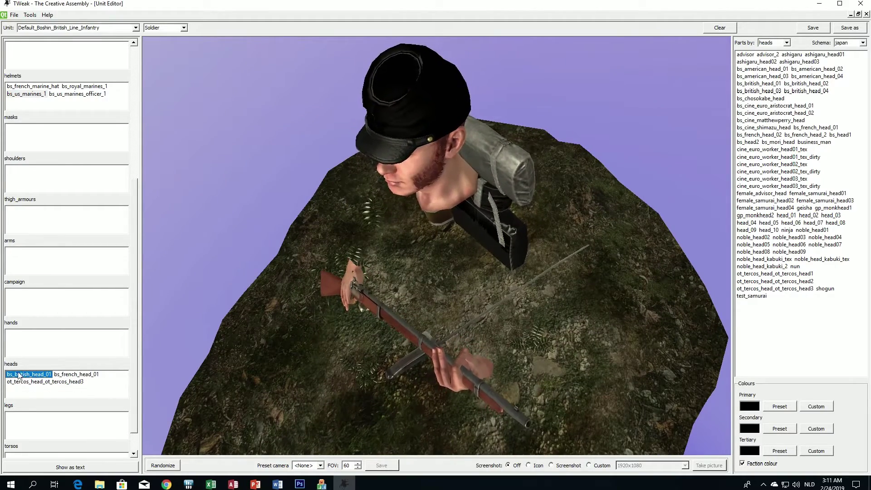
drag(421, 303, 380, 318)
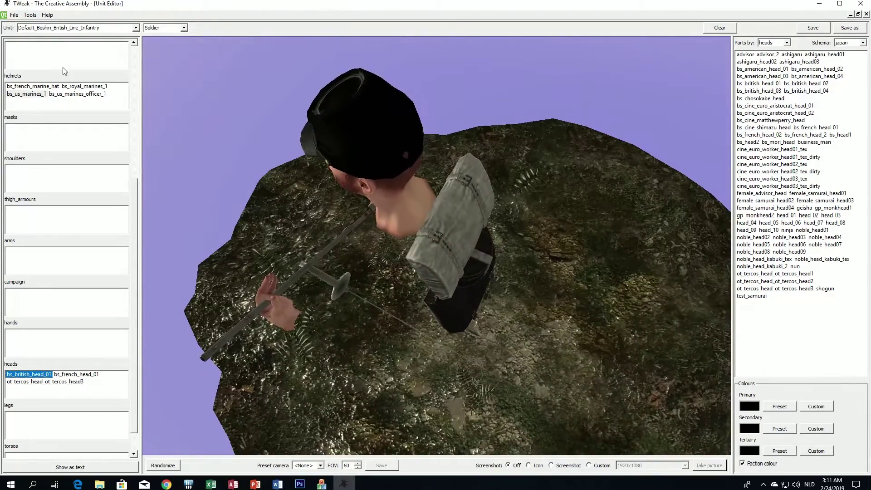
Compare bs_french_marine_hat, bs_royal_marines_1 and bs_us_marines_1 on bs_british_head_01 from several sides
click(33, 86)
drag(317, 203, 210, 205)
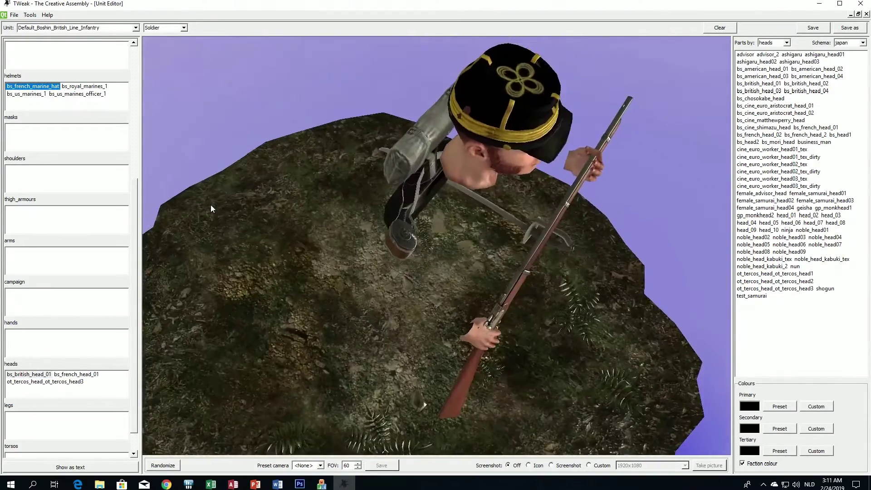
click(85, 86)
mouse_move(167, 132)
mouse_down()
mouse_move(254, 134)
mouse_move(261, 143)
mouse_move(351, 132)
mouse_move(374, 114)
mouse_move(174, 123)
mouse_up()
mouse_move(312, 148)
mouse_down()
mouse_move(305, 134)
mouse_move(307, 155)
mouse_move(320, 159)
mouse_move(383, 157)
mouse_move(385, 146)
mouse_move(265, 142)
mouse_move(264, 159)
mouse_move(317, 157)
mouse_move(272, 157)
mouse_move(281, 166)
mouse_move(332, 157)
mouse_move(338, 138)
mouse_move(301, 146)
mouse_move(317, 155)
mouse_up()
click(30, 95)
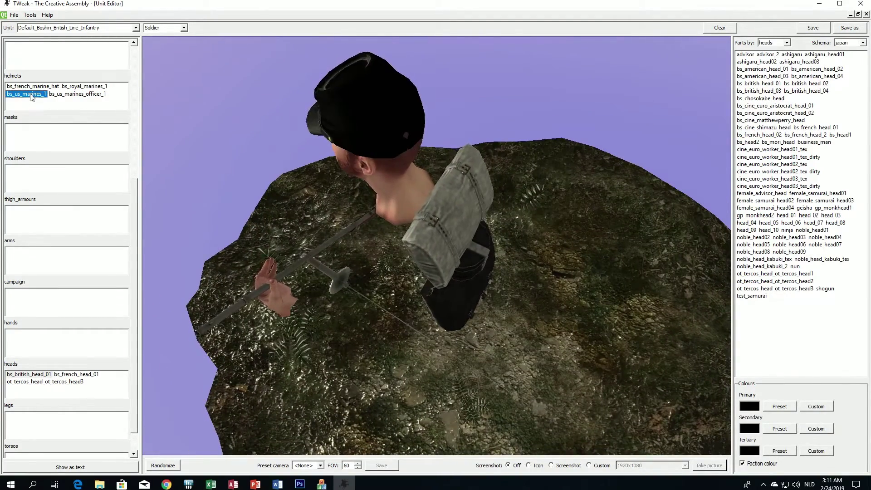
drag(310, 207, 341, 196)
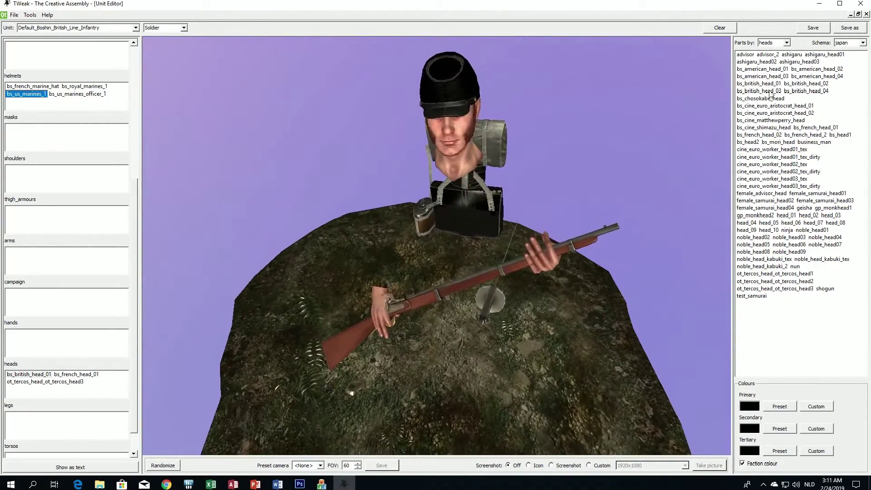
Try bs_american_head_02 on the soldier, replace it with bs_american_head_03 and inspect the head from behind and above
double_click(797, 70)
drag(639, 127, 480, 132)
double_click(44, 389)
click(73, 382)
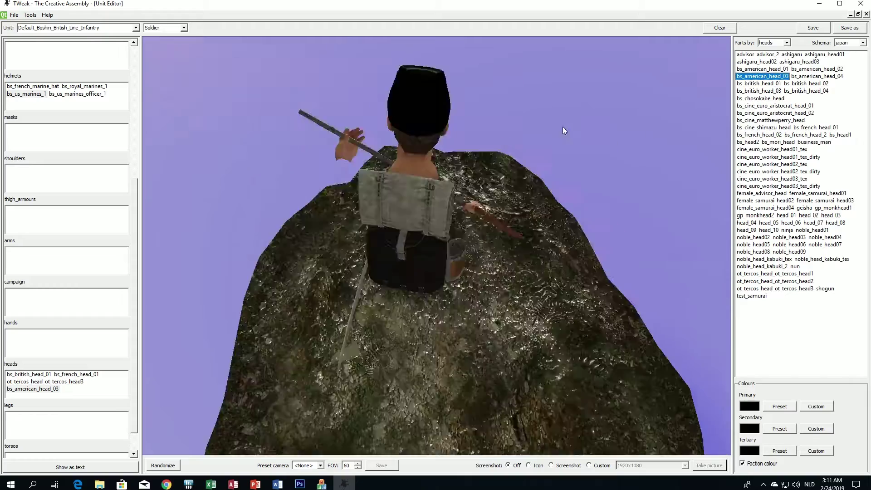
drag(562, 126, 413, 89)
drag(528, 132, 211, 124)
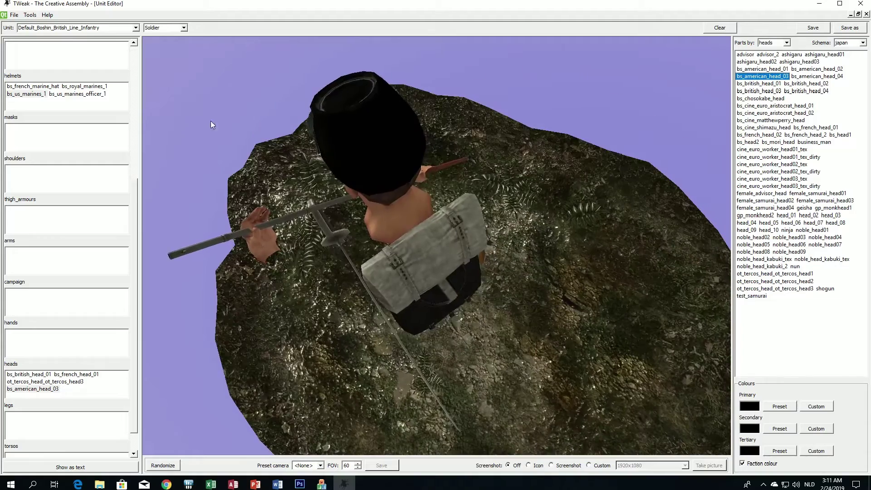
Check how bs_us_marines_officer_1, bs_royal_marines_1 and bs_french_marine_hat fit on bs_american_head_03
click(91, 94)
drag(325, 176, 539, 56)
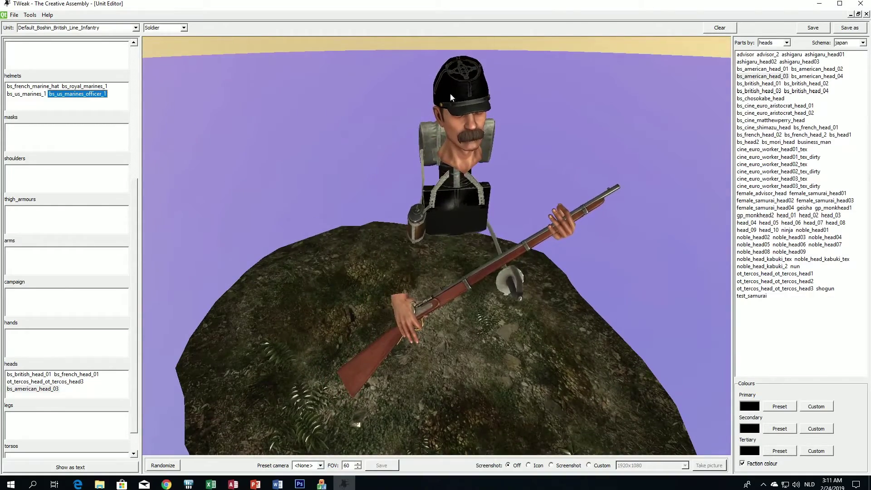
drag(450, 94, 250, 100)
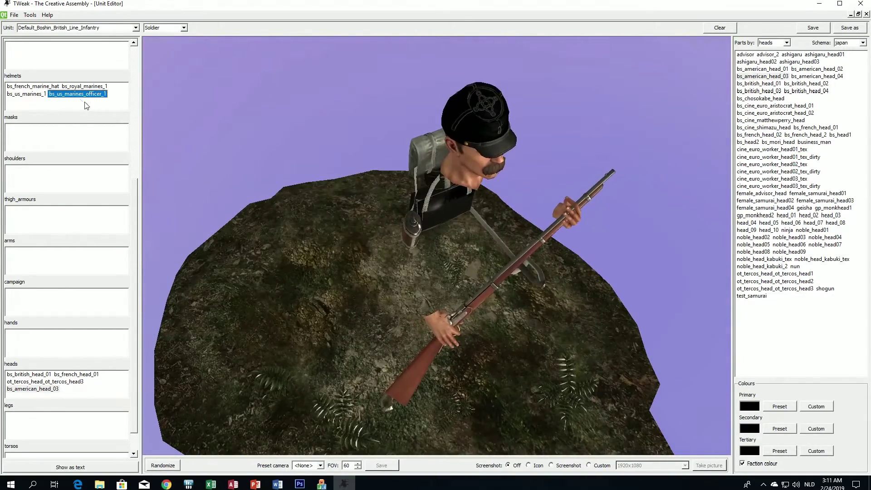
mouse_move(334, 134)
mouse_down()
mouse_move(214, 132)
mouse_move(383, 124)
mouse_move(342, 120)
mouse_up()
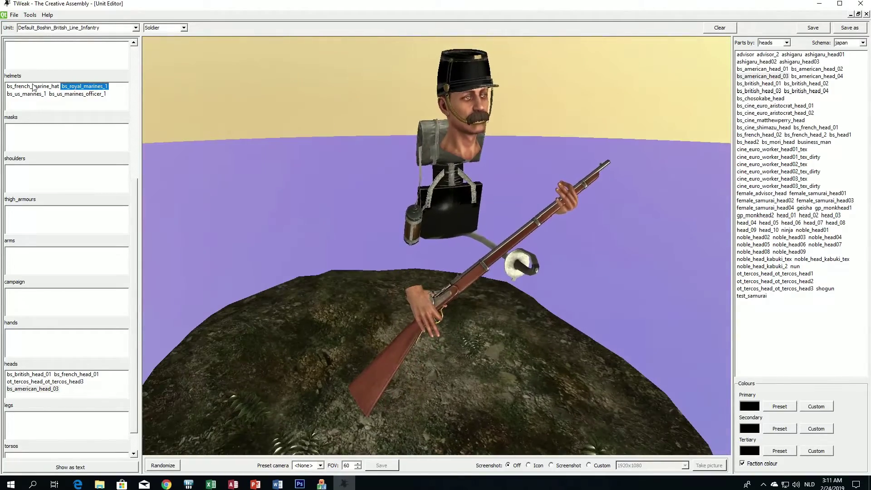
click(35, 87)
drag(327, 154, 291, 270)
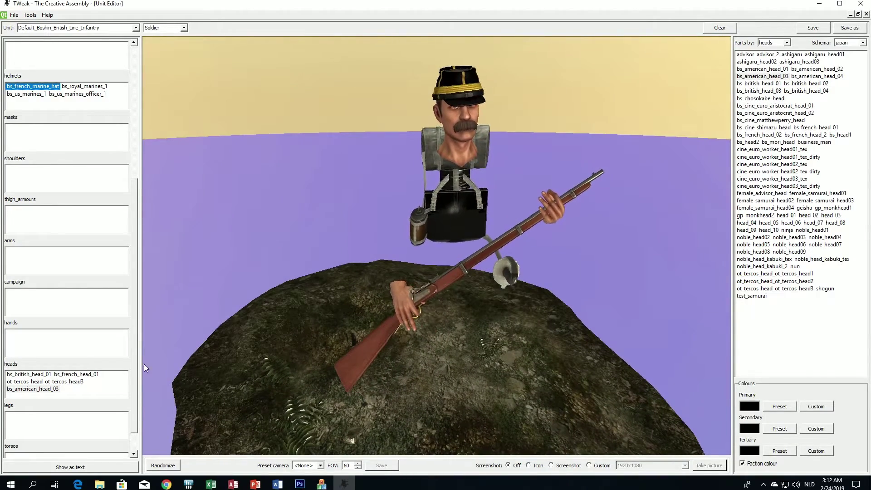
Inspect the British and French heads with bs_french_marine_hat, remove bs_french_head_01 and examine the ot_tercos head
click(31, 374)
click(62, 374)
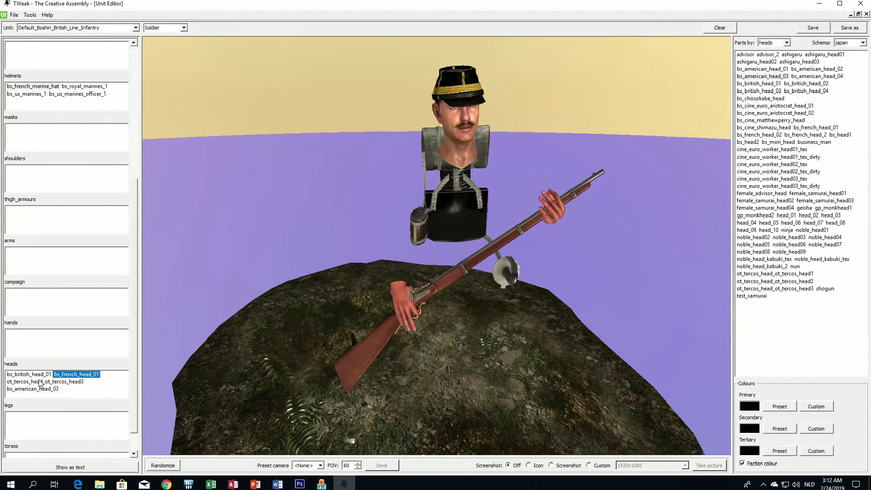
mouse_move(290, 254)
mouse_down()
mouse_move(343, 295)
mouse_move(346, 322)
mouse_move(383, 244)
mouse_move(282, 251)
mouse_up()
click(79, 381)
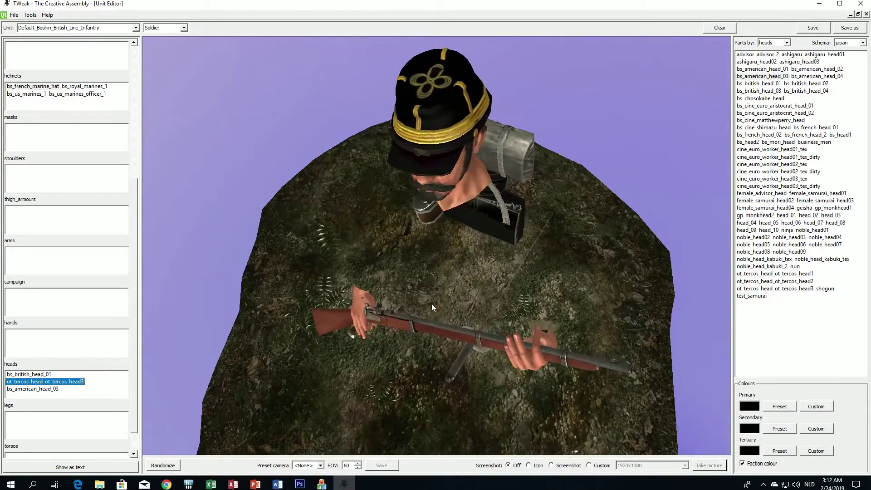
drag(431, 303, 429, 265)
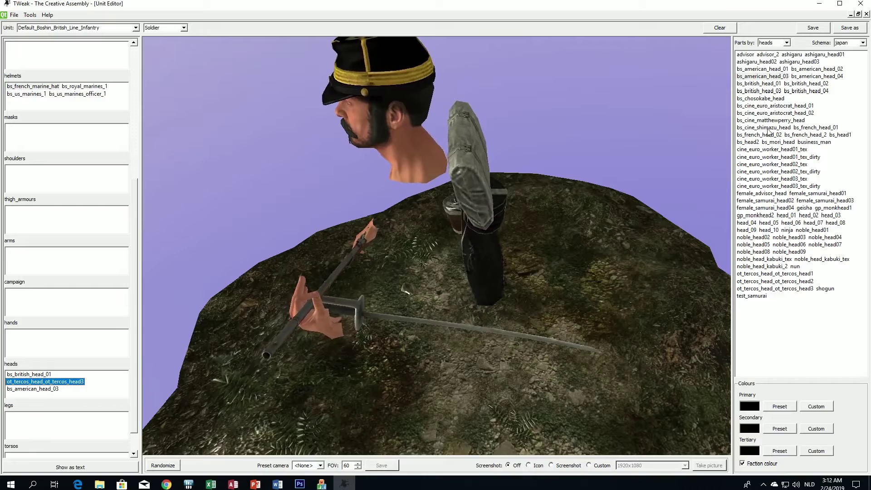
Try bs_british_head_02 as an additional head, inspect it under the French marine hat and remove it again
click(805, 83)
drag(570, 153, 526, 140)
click(758, 91)
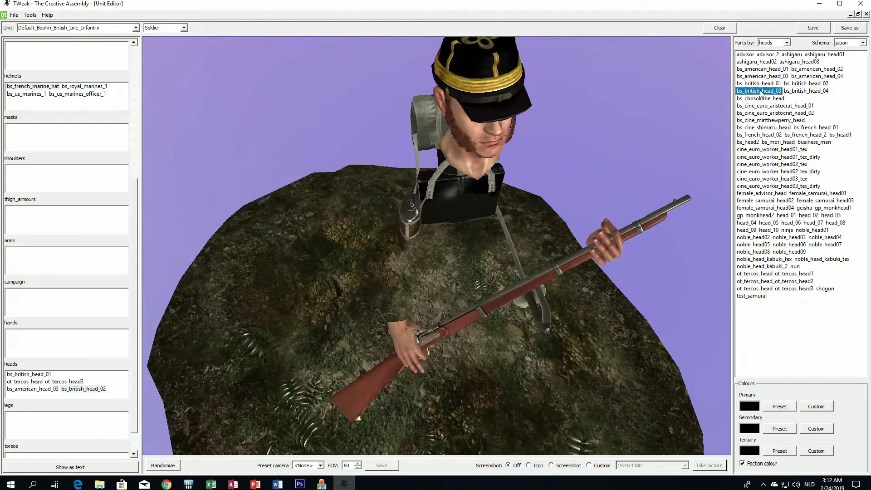
drag(567, 182, 313, 294)
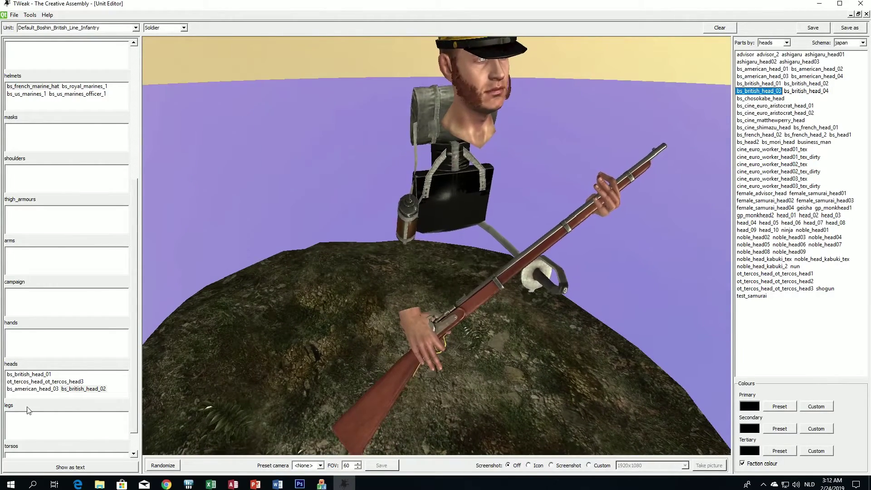
click(83, 388)
key(Delete)
Try bs_british_head_03 as an additional head, inspect it on the model and remove it again
double_click(758, 91)
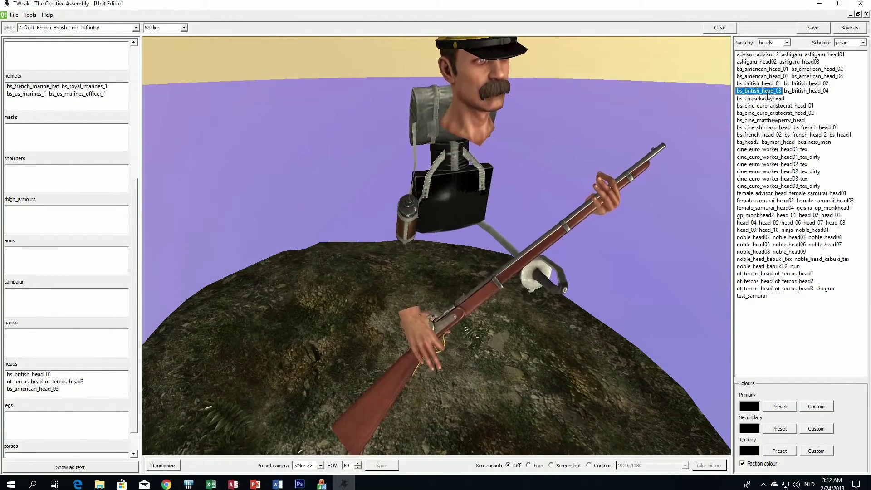
drag(445, 207, 433, 235)
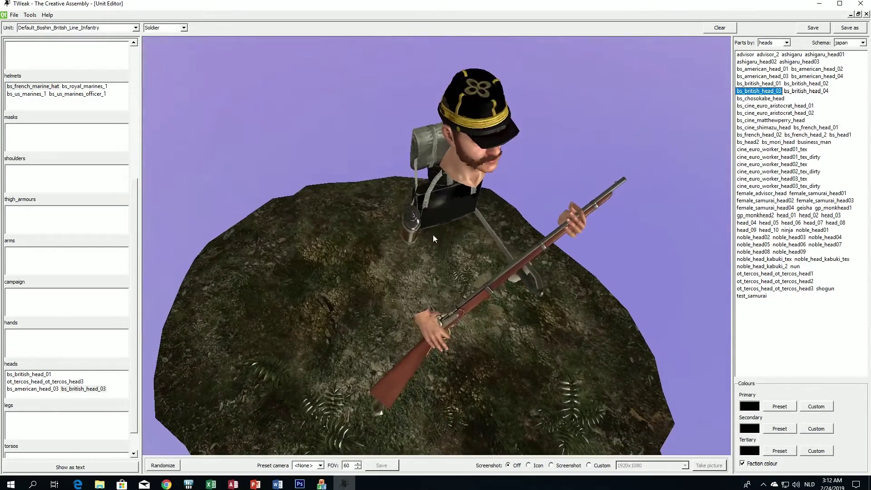
double_click(95, 389)
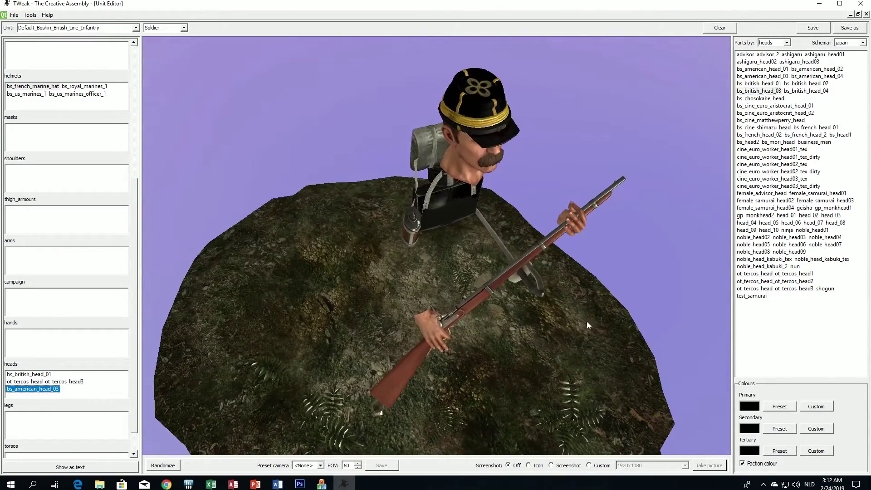
Try bs_french_head_02 as an additional head, inspect it from the side and remove it again
click(768, 135)
double_click(767, 135)
drag(552, 184, 600, 144)
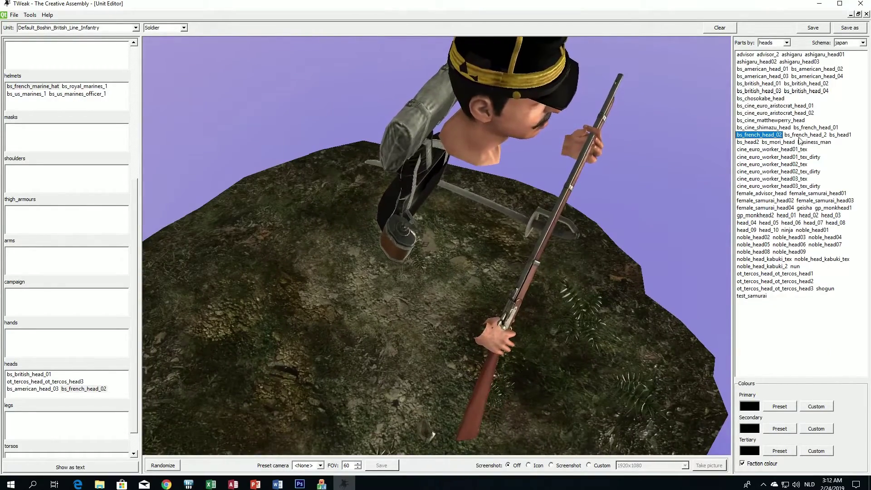
double_click(84, 388)
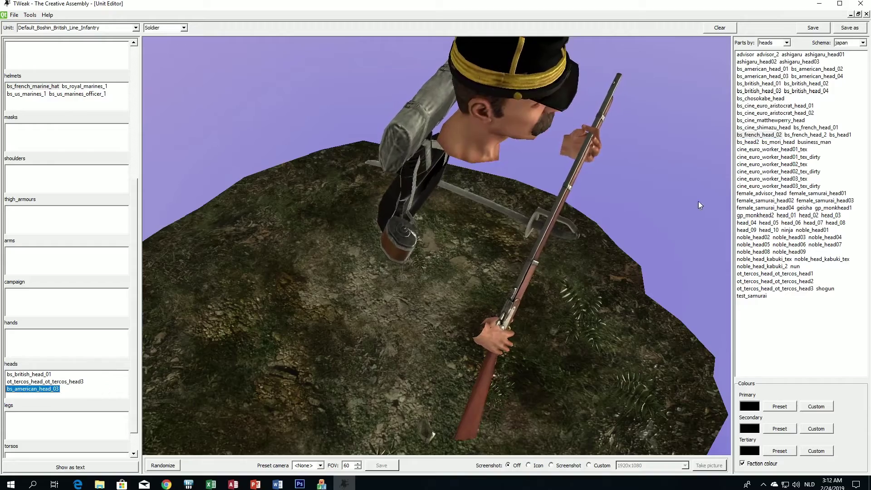
Add bs_french_head_2 to the soldier's heads and inspect its fit under the French marine hat from above and the side
double_click(805, 135)
drag(513, 164, 523, 189)
scroll(522, 188, down, 3)
scroll(522, 182, up, 5)
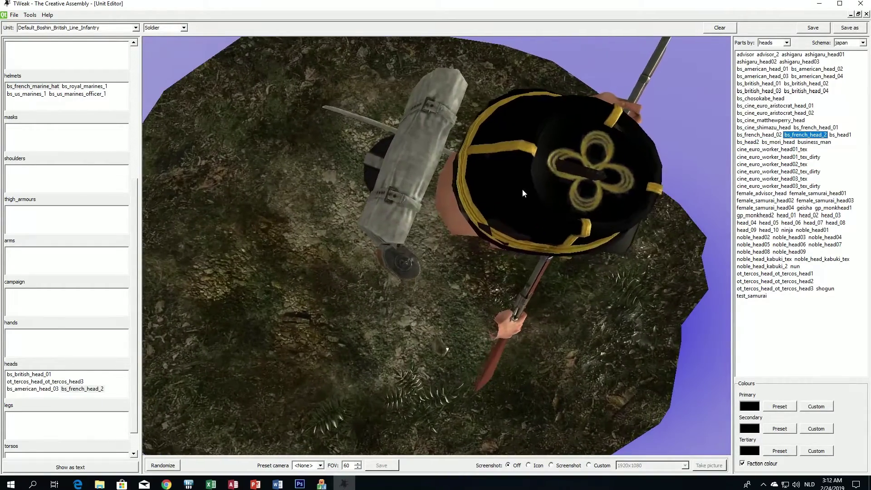
scroll(568, 192, down, 2)
drag(546, 187, 516, 220)
scroll(518, 221, up, 3)
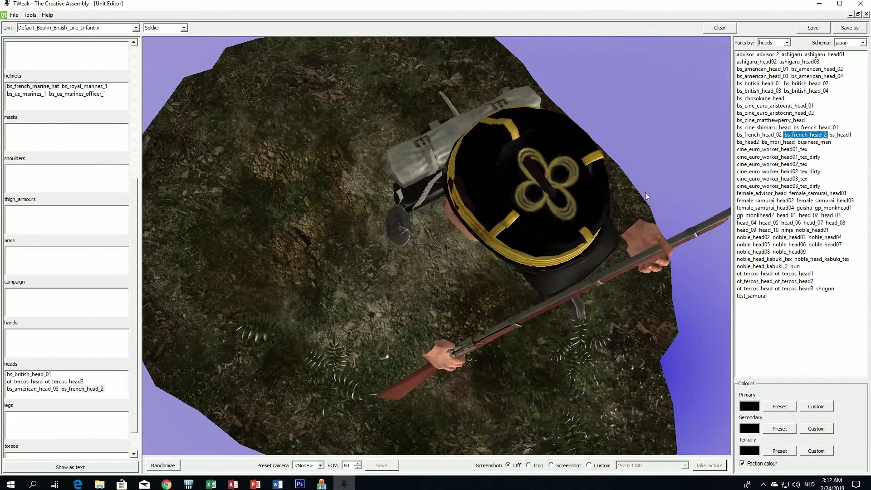
drag(475, 259, 478, 253)
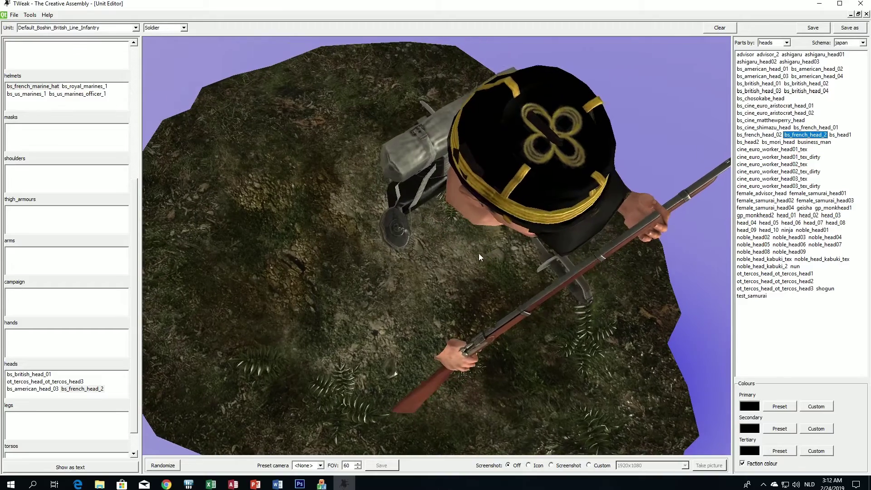
drag(151, 364, 279, 334)
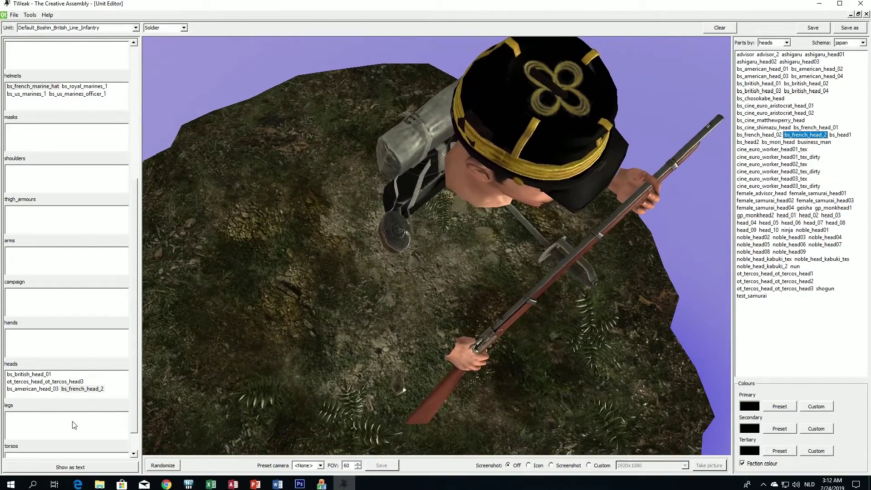
Compare bs_french_head_2 with bs_american_head_03 under the French marine hat
click(77, 388)
key(Left)
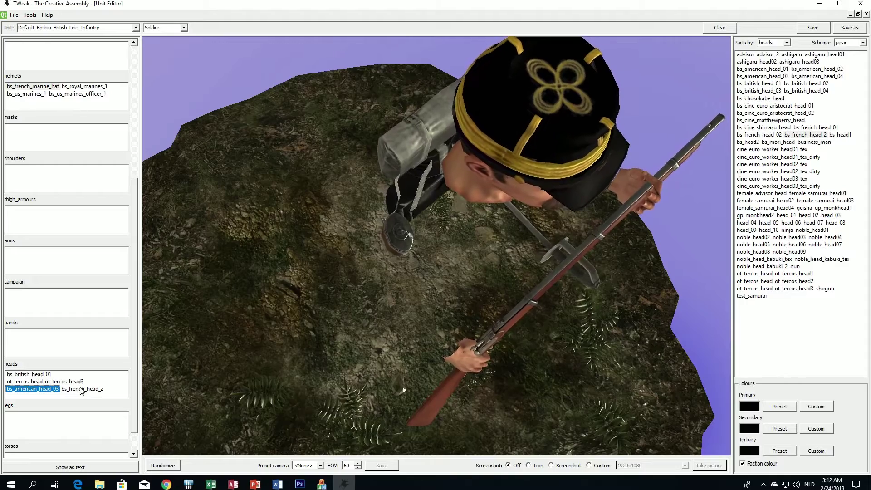
drag(373, 321, 335, 265)
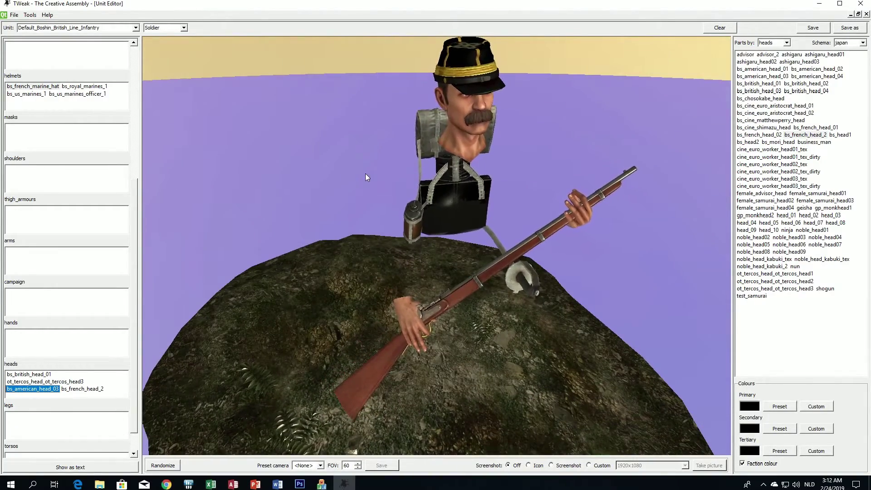
Remove bs_french_marine_hat, bs_us_marines_1 and bs_us_marines_officer_1 from the soldier's helmets, keeping only bs_royal_marines_1
drag(368, 177, 356, 183)
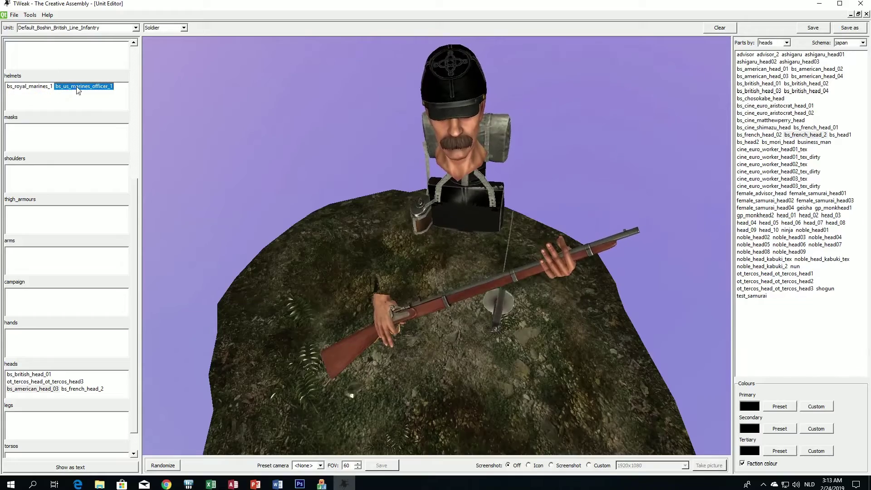
double_click(82, 85)
drag(437, 215, 409, 252)
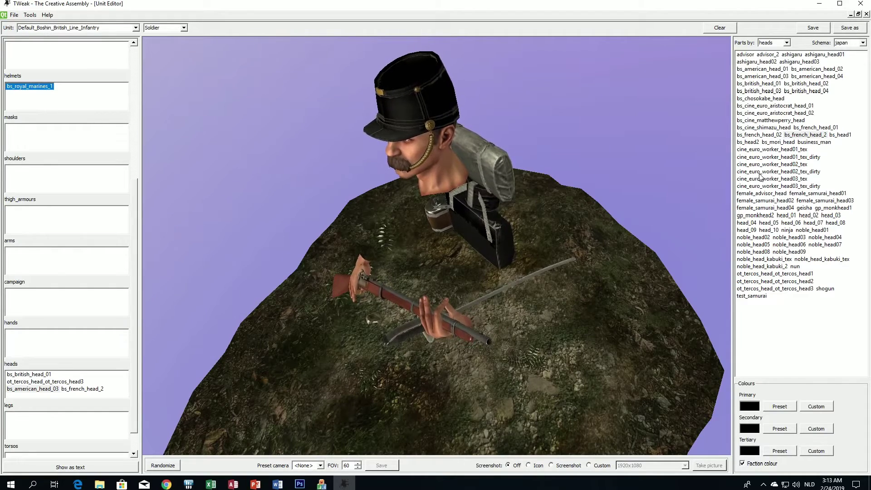
Compare bs_british_head_01, ot_tercos_head_ot_tercos_head3, bs_american_head_03 and bs_french_head_2 under the bs_royal_marines_1 hat from the front and side
drag(543, 247, 586, 230)
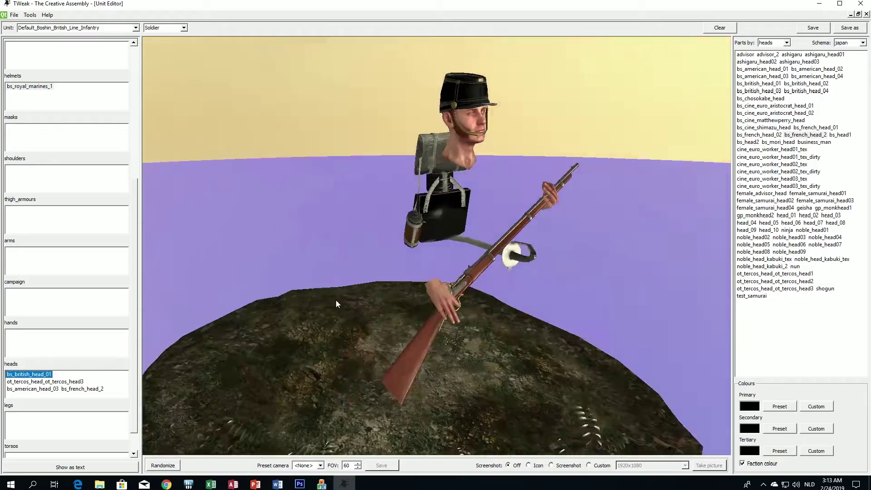
drag(335, 300, 209, 320)
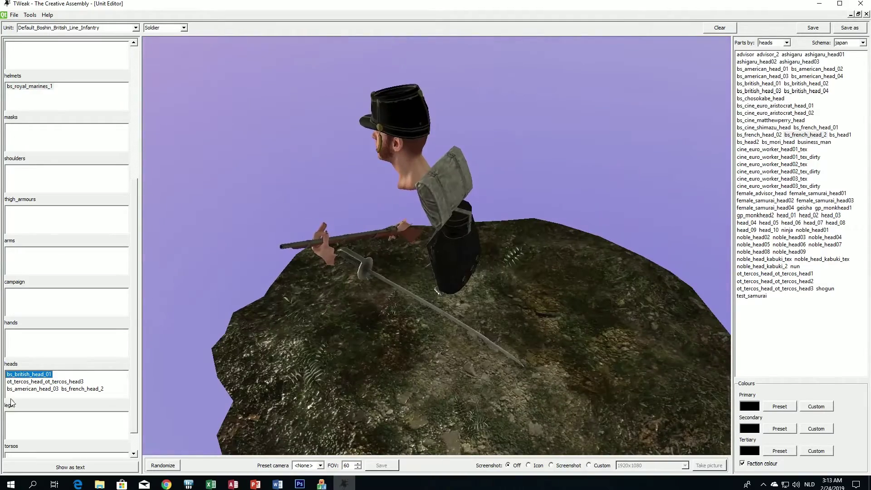
drag(217, 356, 458, 295)
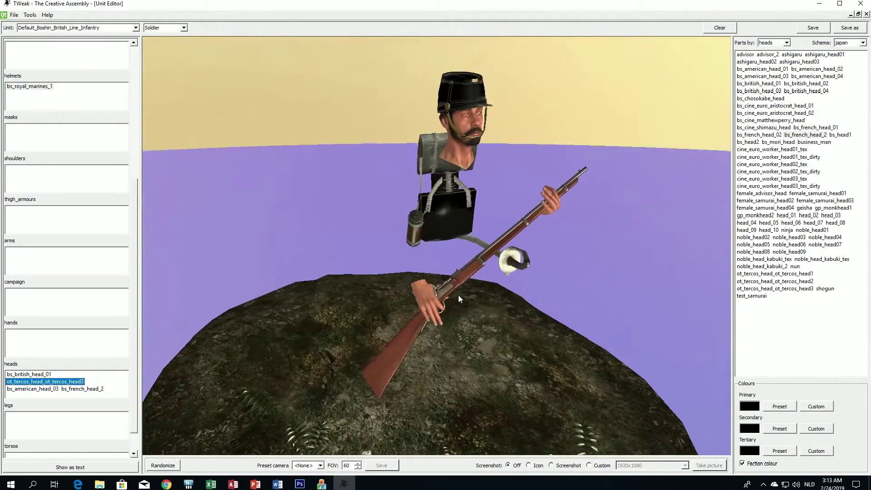
click(27, 390)
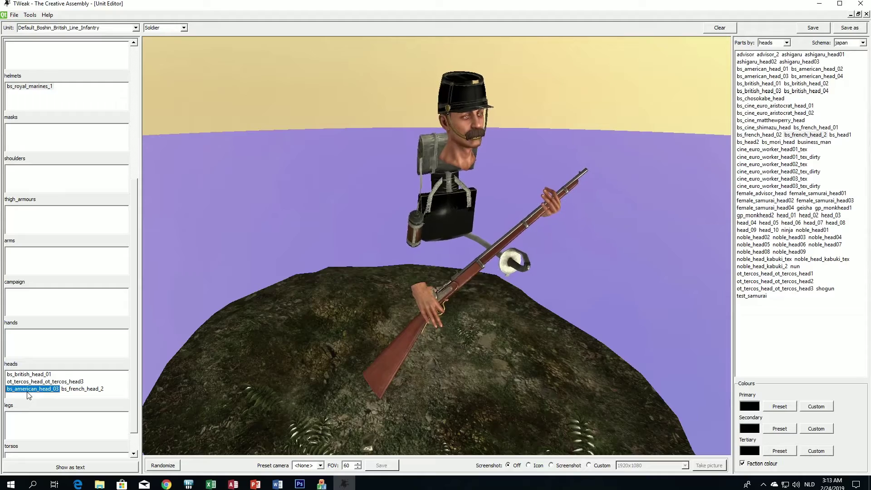
drag(425, 305, 515, 313)
drag(448, 308, 487, 227)
List the helmet parts, try bs_late_jingasa_cone on the soldier and remove it again
click(777, 45)
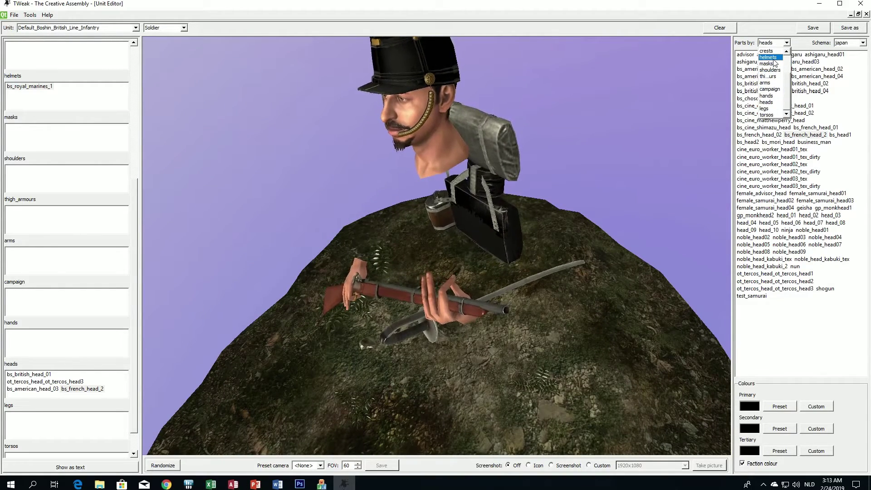
click(768, 57)
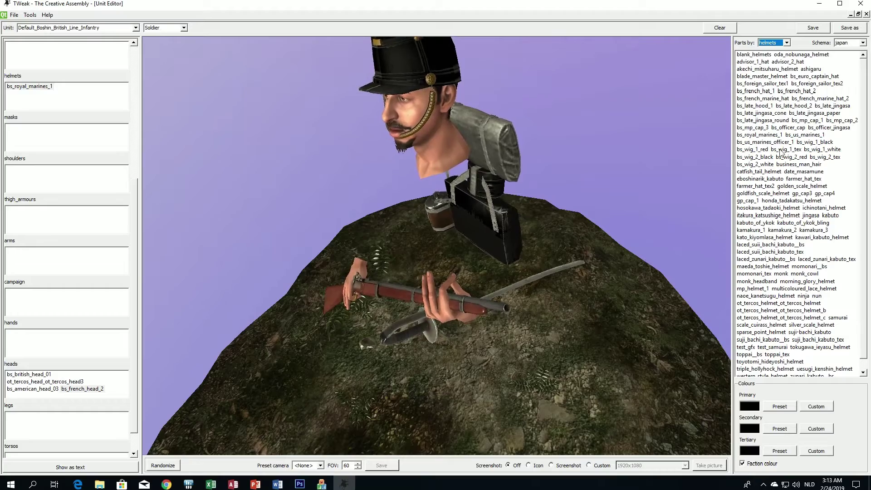
double_click(762, 113)
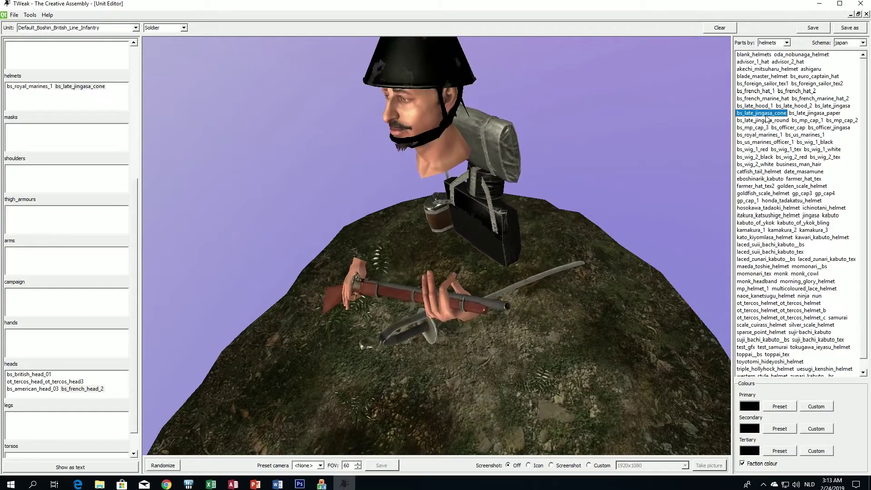
drag(523, 222, 472, 207)
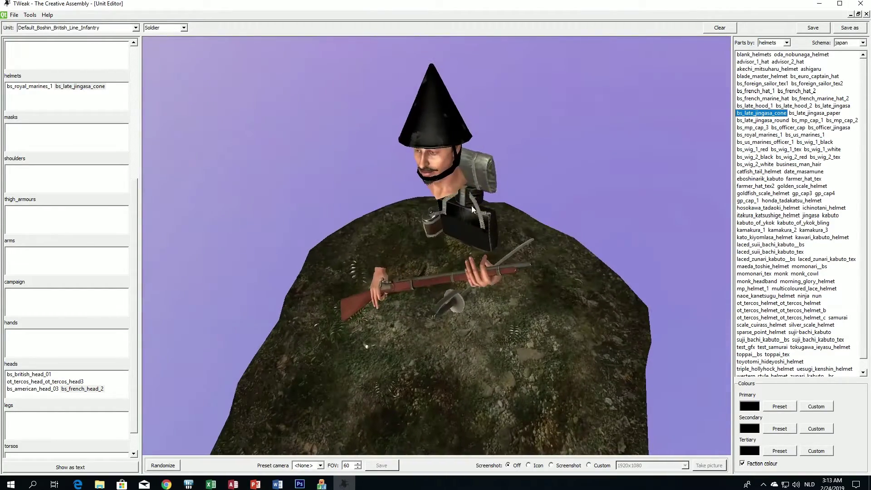
double_click(90, 87)
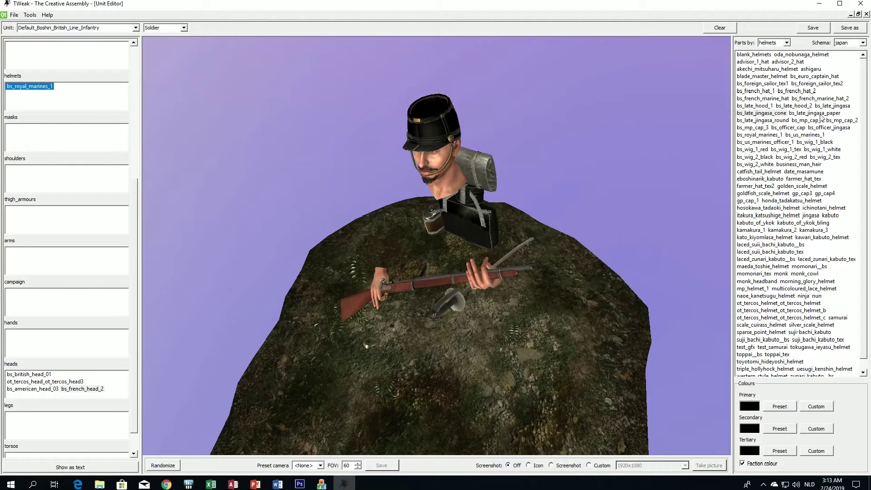
Try bs_euro_captain_hat as an additional helmet, inspect it from the side and remove it again
double_click(814, 76)
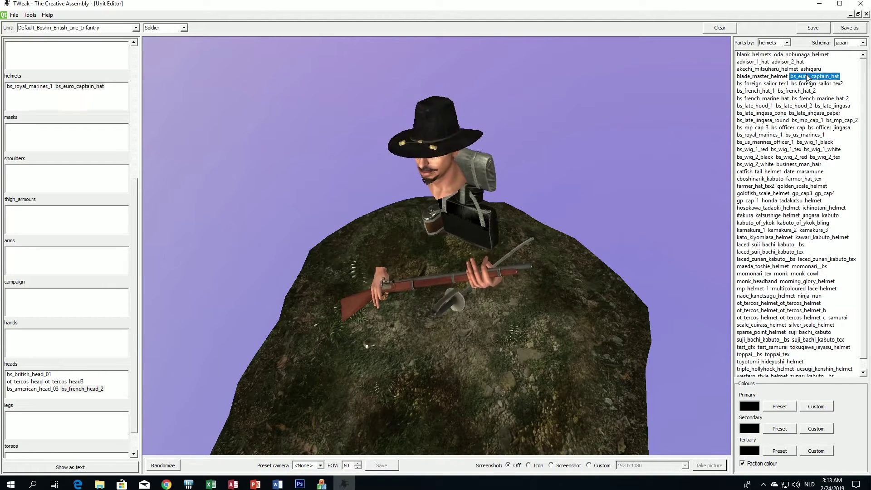
drag(634, 104, 516, 167)
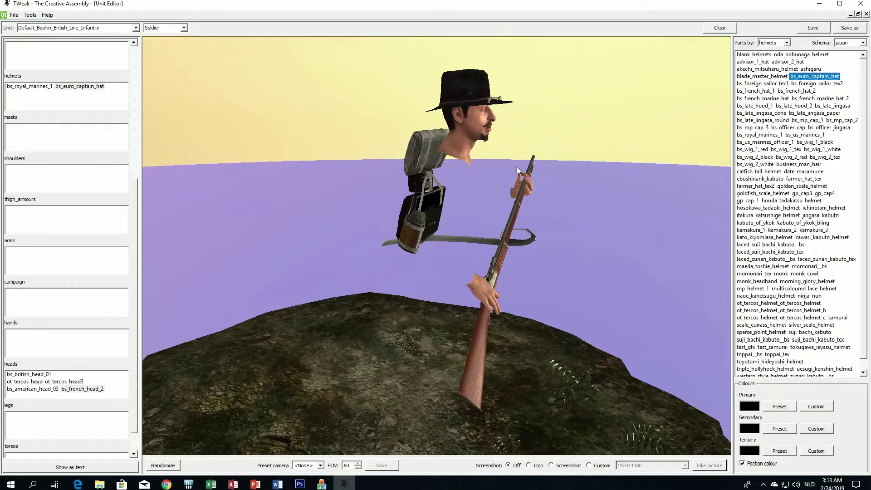
double_click(96, 86)
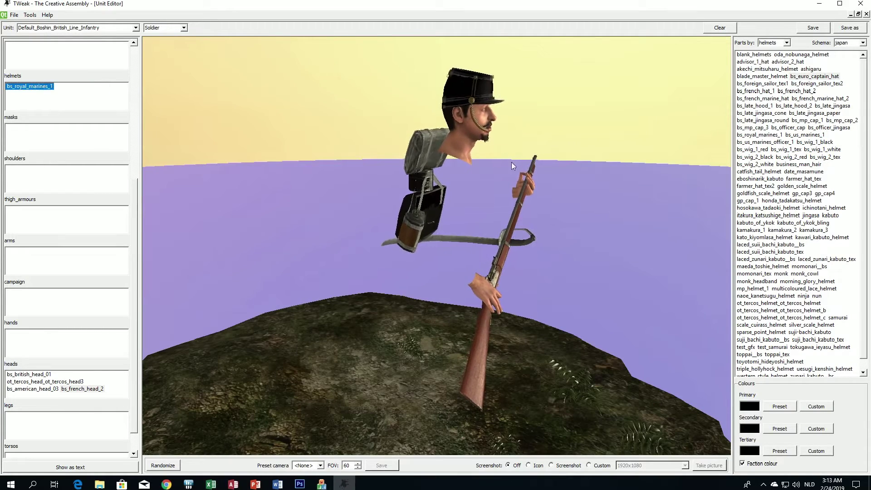
drag(521, 134, 435, 136)
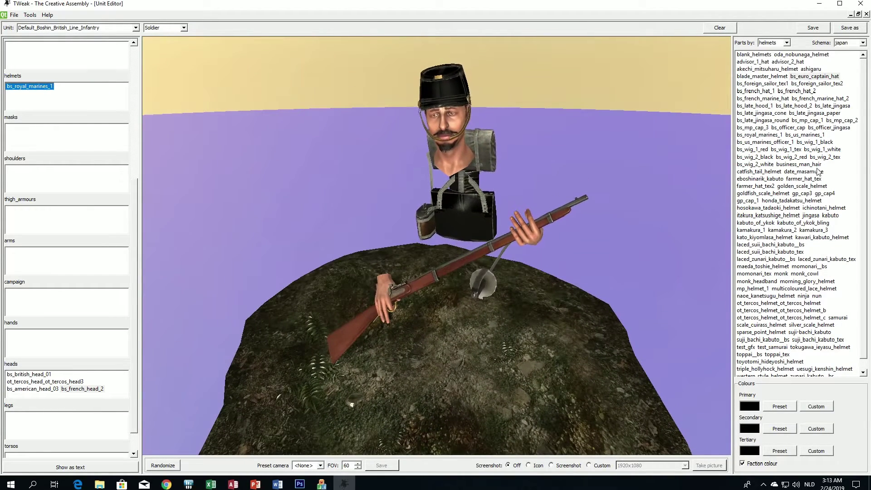
Try bs_french_marine_hat_2 as an additional helmet, inspect its fit from the side and above, and remove it
double_click(819, 98)
drag(654, 146, 499, 172)
scroll(492, 179, up, 5)
scroll(306, 173, down, 5)
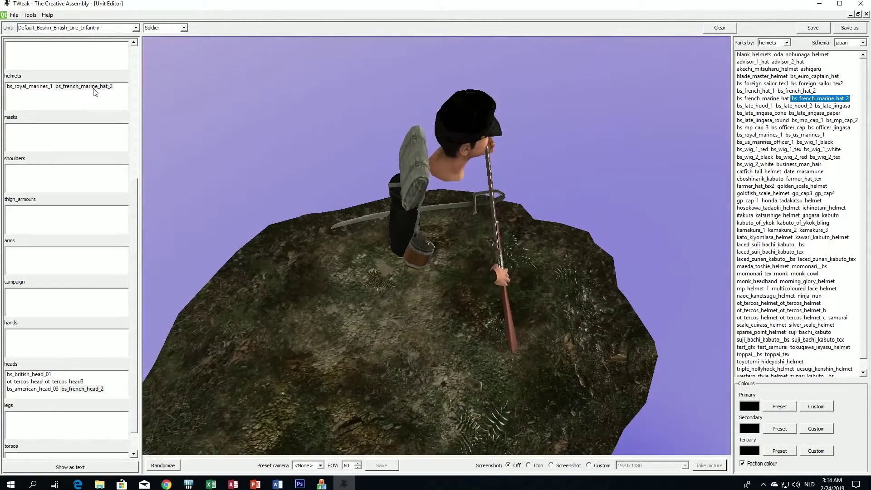
double_click(94, 88)
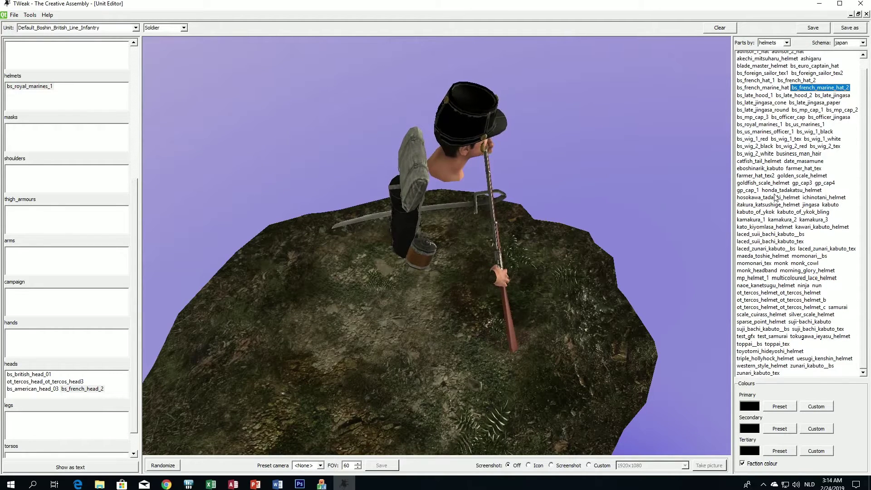
Try the kamakura_1 helmet on the soldier, inspect it and remove it again
double_click(751, 219)
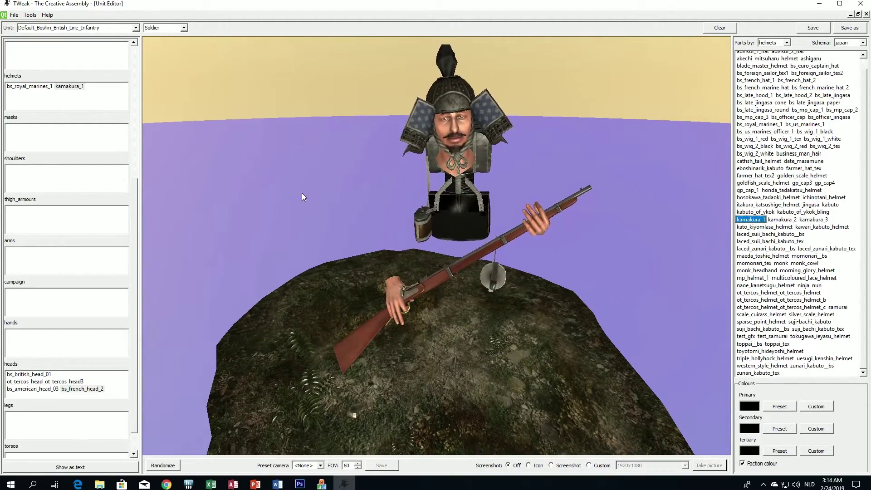
drag(426, 164, 481, 191)
double_click(70, 86)
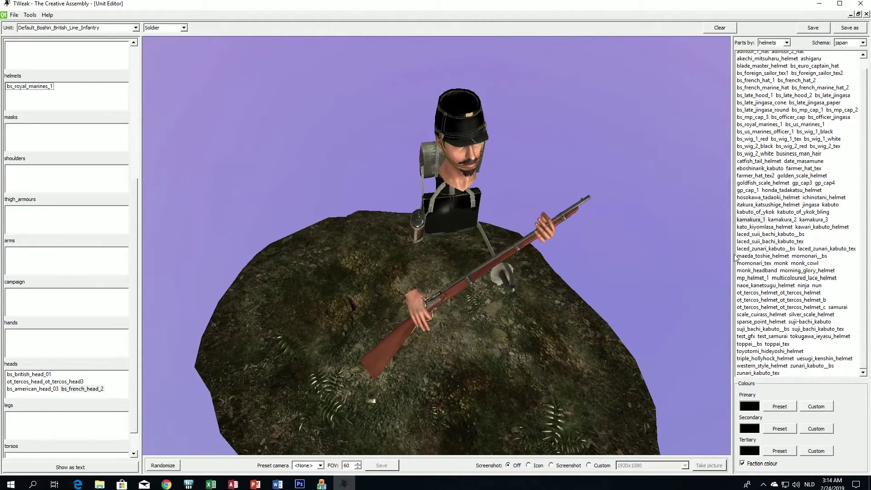
Try ot_tercos_helmet_ot_tercos_helmet and ot_tercos_helmet_ot_tercos_helmet_b as helmets, leaving only bs_royal_marines_1 in the list
double_click(755, 293)
drag(608, 270, 550, 231)
click(776, 300)
drag(636, 301, 578, 298)
click(52, 101)
key(Delete)
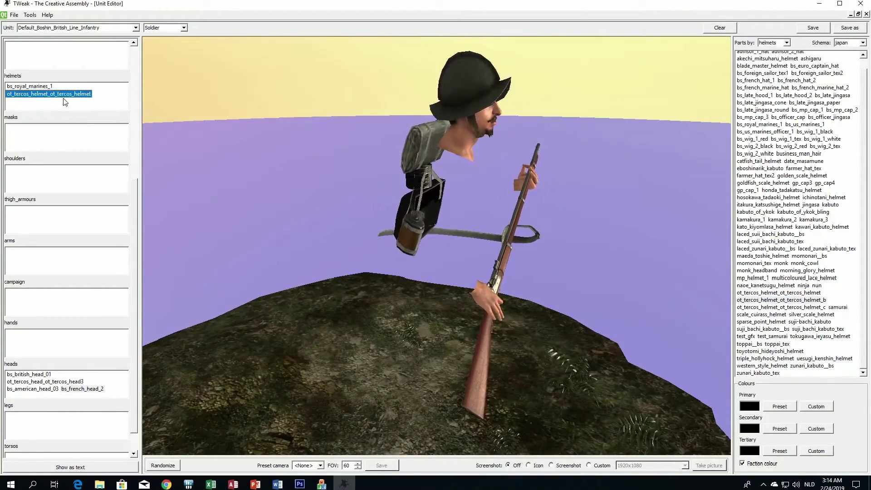
key(Delete)
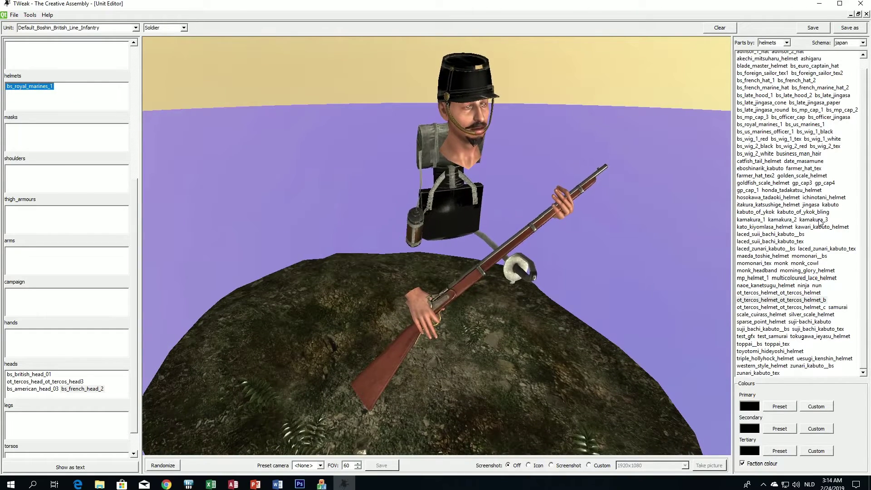
click(803, 300)
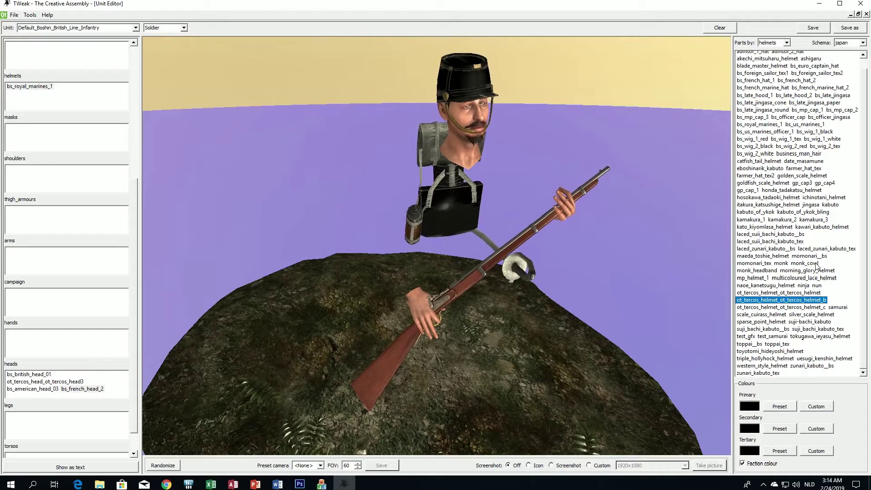
Try bs_late_hood_1 as an additional helmet, inspect it from above and remove it again
click(753, 95)
drag(565, 153, 562, 188)
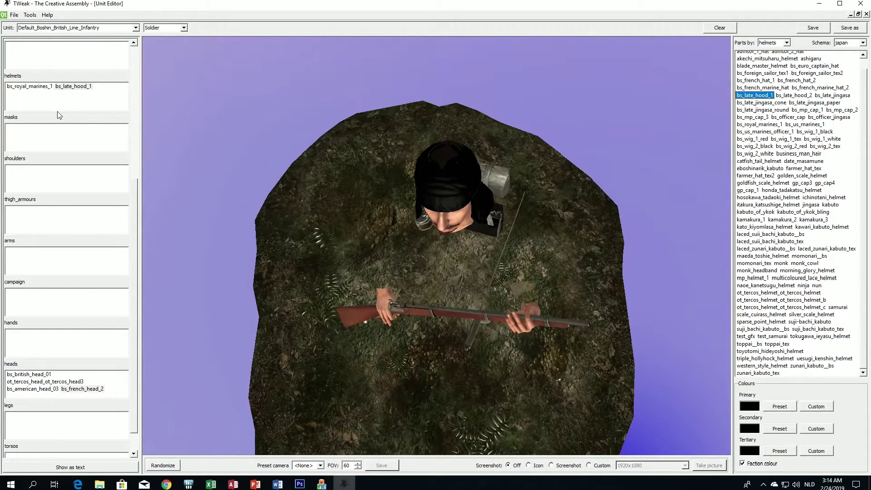
double_click(83, 87)
drag(504, 210, 511, 183)
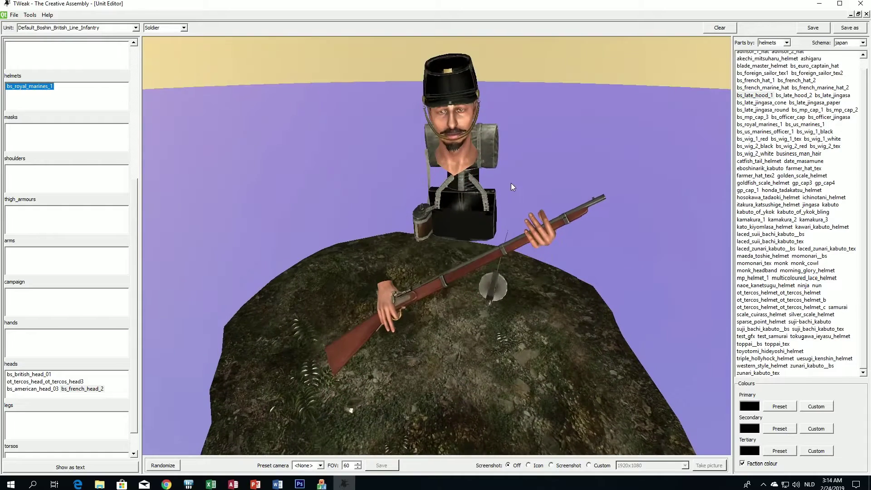
drag(568, 194, 570, 199)
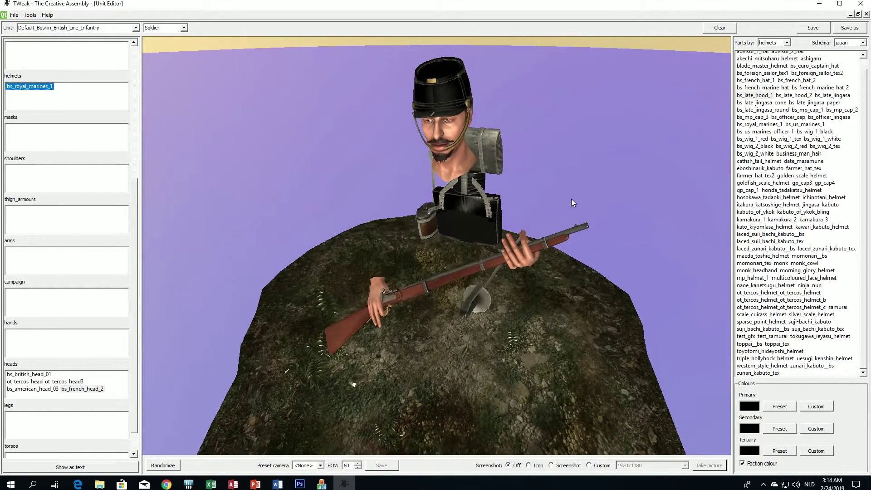
scroll(788, 211, up, 1)
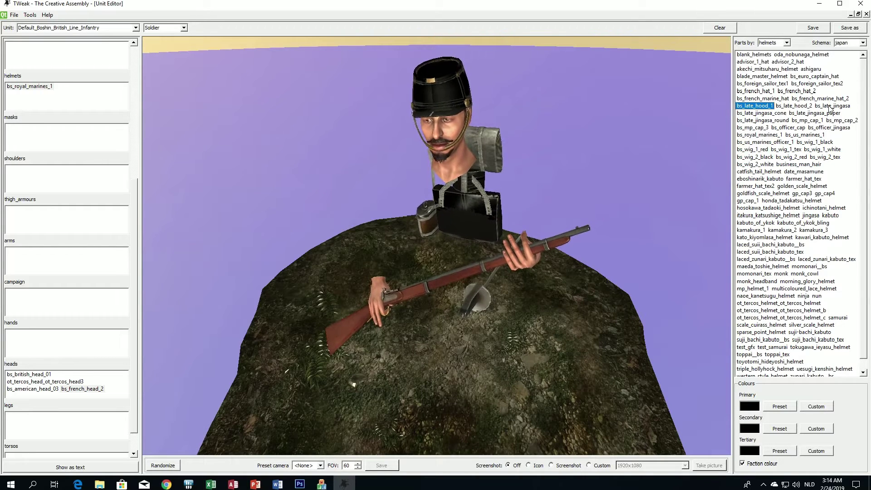
drag(544, 278, 442, 163)
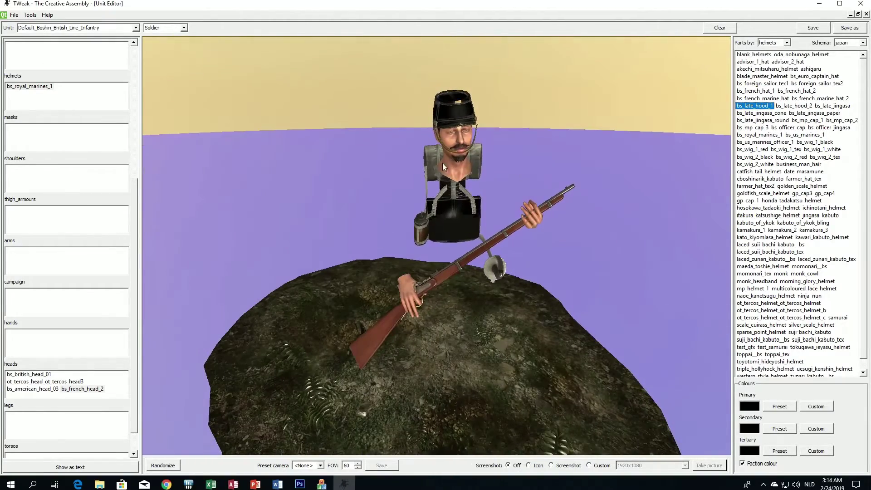
drag(470, 206, 556, 144)
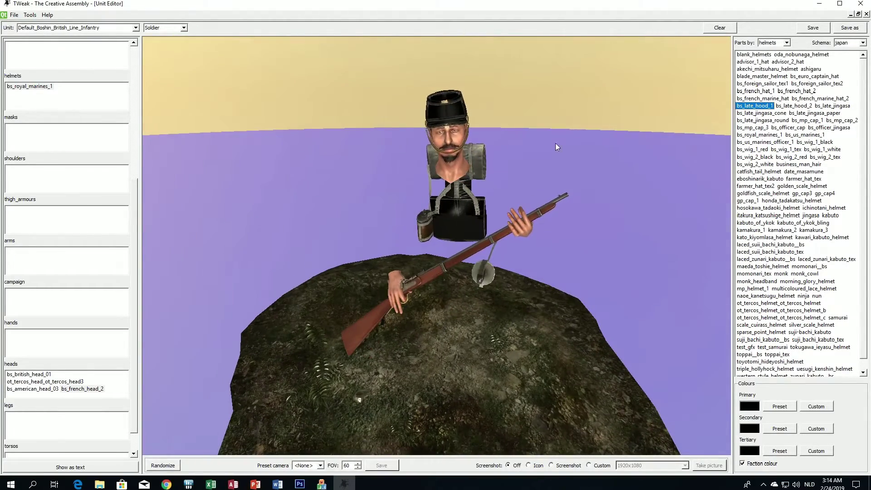
List the arm parts, try bs_cine_japan_actor_male_arm_tex1 on the soldier and remove it again
click(768, 44)
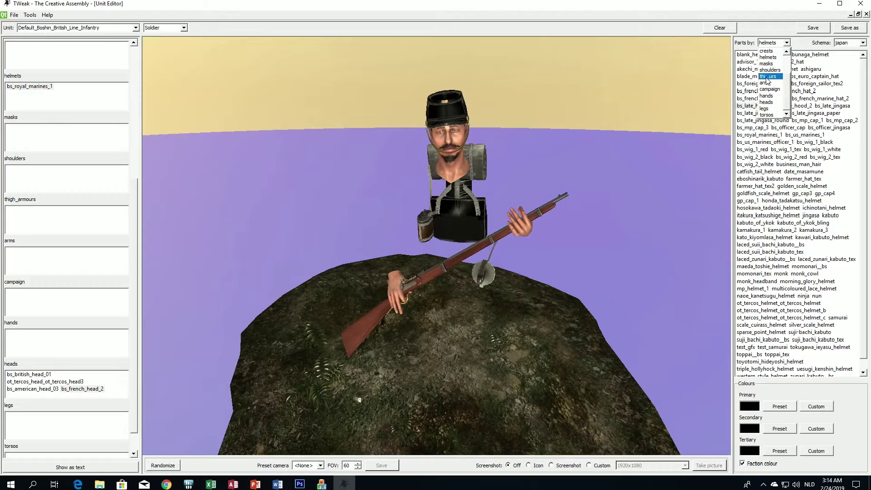
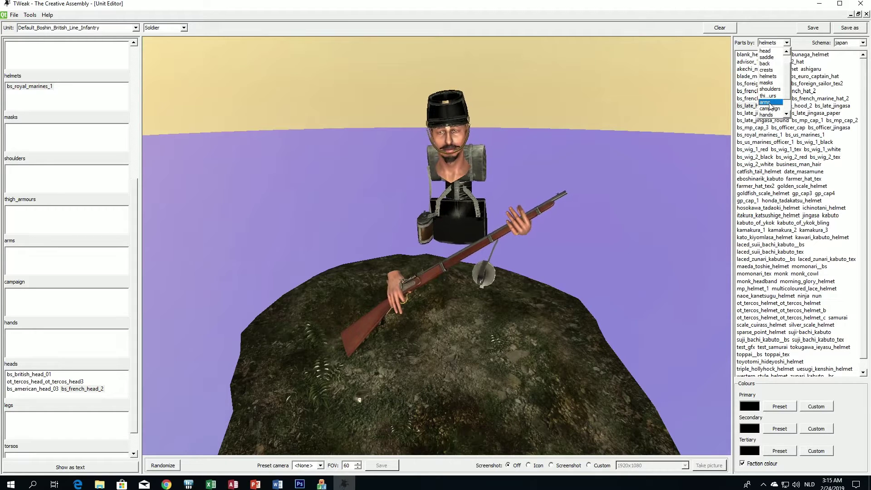
click(766, 102)
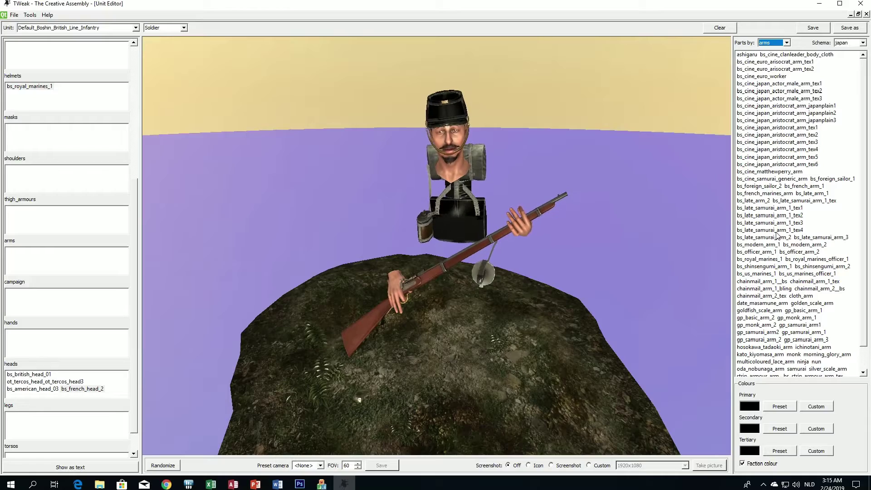
click(779, 84)
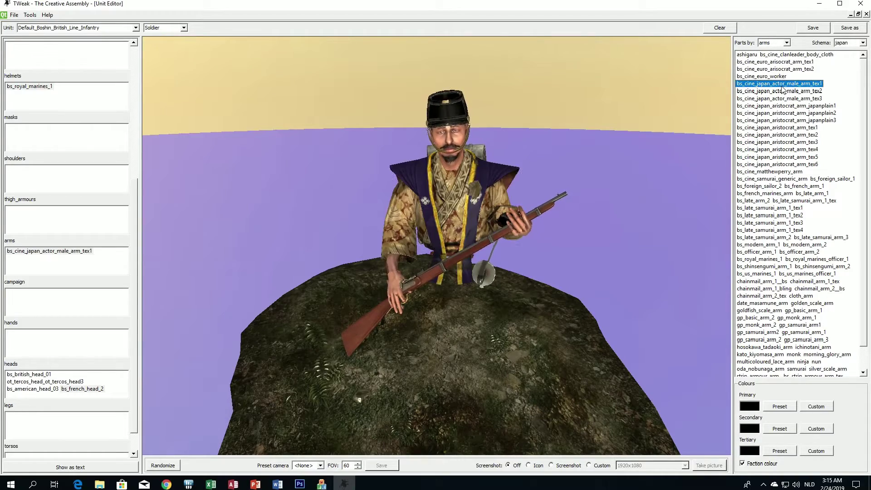
drag(642, 213, 602, 226)
double_click(64, 251)
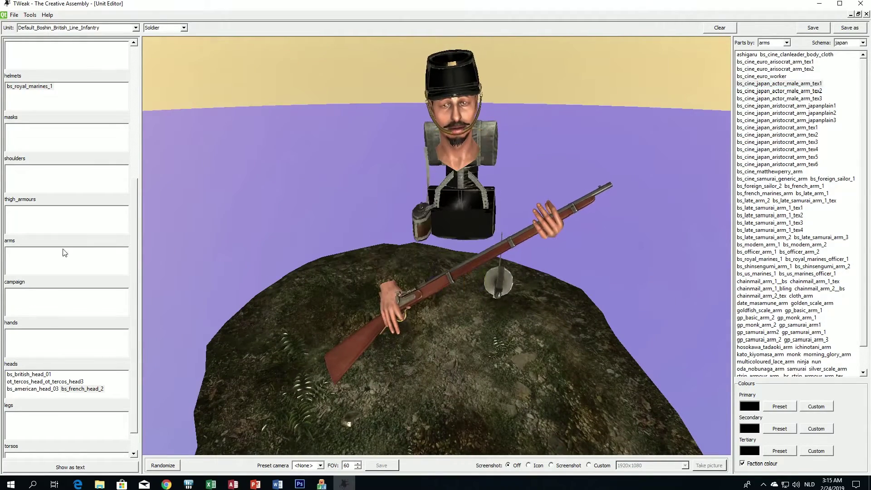
Try bs_cine_euro_arisocrat_arm_tex1 and bs_cine_euro_arisocrat_arm_tex2 as the soldier's arms one after the other, removing each again
click(775, 62)
drag(599, 219, 576, 227)
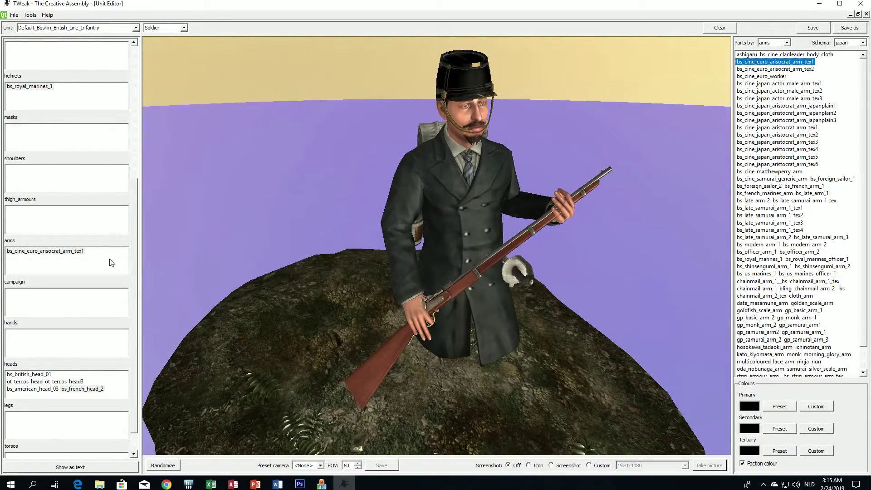
click(55, 251)
key(Delete)
double_click(751, 70)
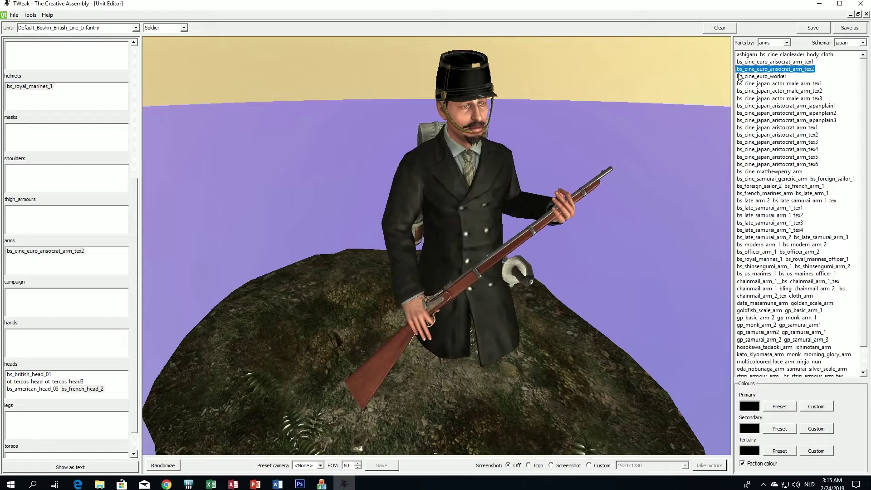
click(54, 251)
key(Delete)
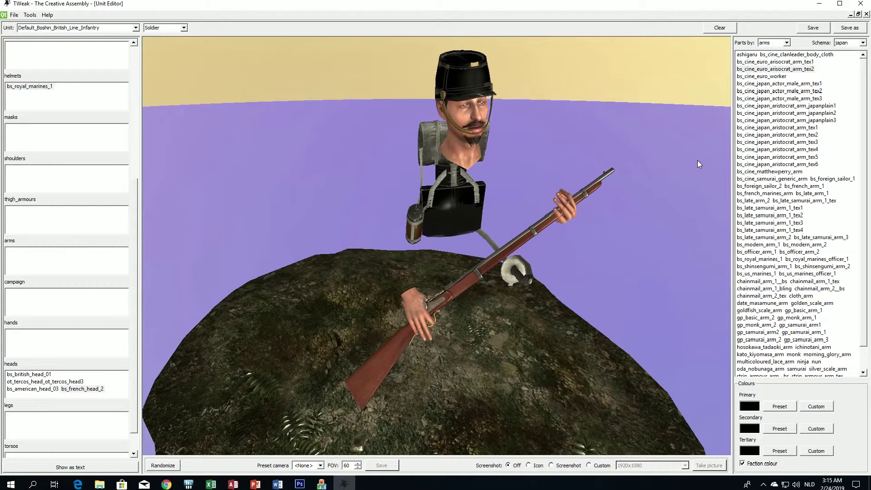
Try bs_cine_matthewperry_arm as the soldier's arms, inspect it from the side and remove it again
double_click(769, 171)
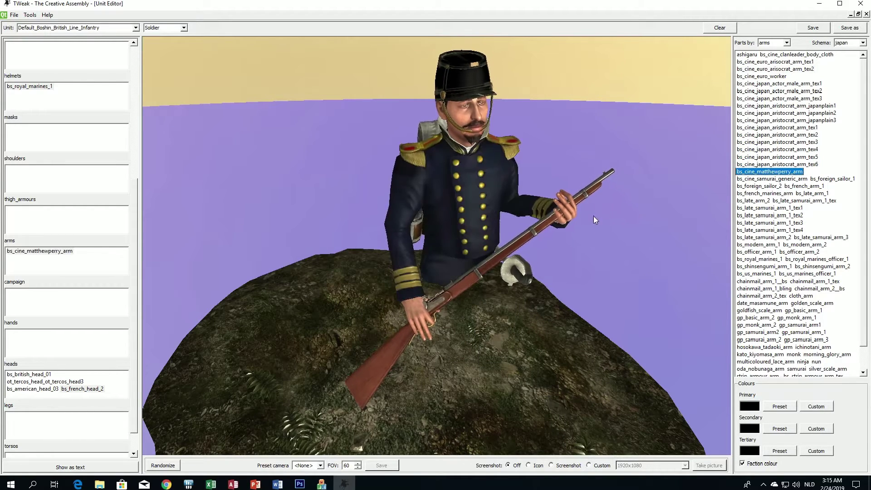
drag(593, 216, 486, 194)
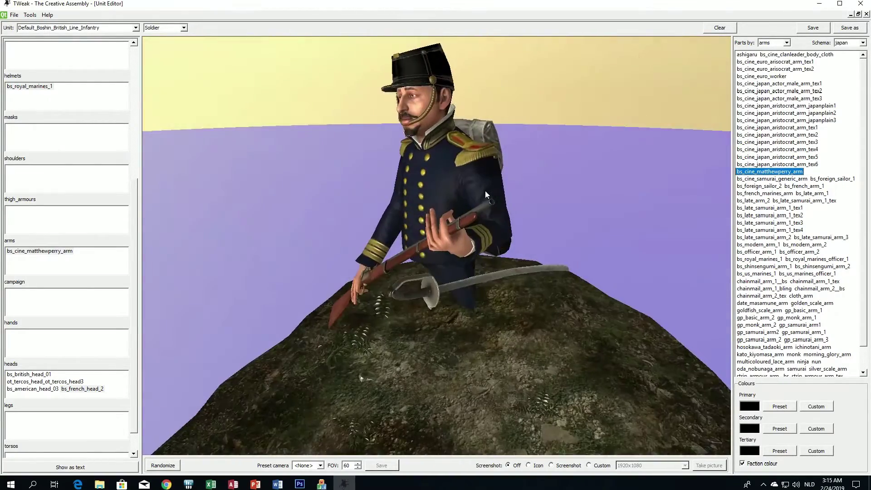
double_click(53, 252)
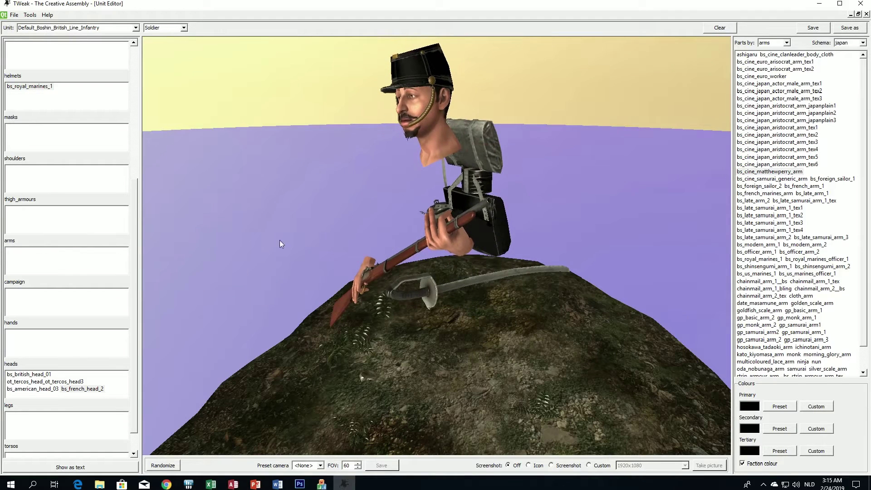
Add bs_french_arm_1 to the soldier's arms and inspect the uniform up close
double_click(803, 186)
drag(494, 225, 363, 272)
scroll(524, 230, up, 5)
scroll(549, 232, down, 5)
Examine the French arm uniform with each head: bs_british_head_01, ot_tercos_head_ot_tercos_head3, bs_american_head_03 and bs_french_head_2
click(29, 374)
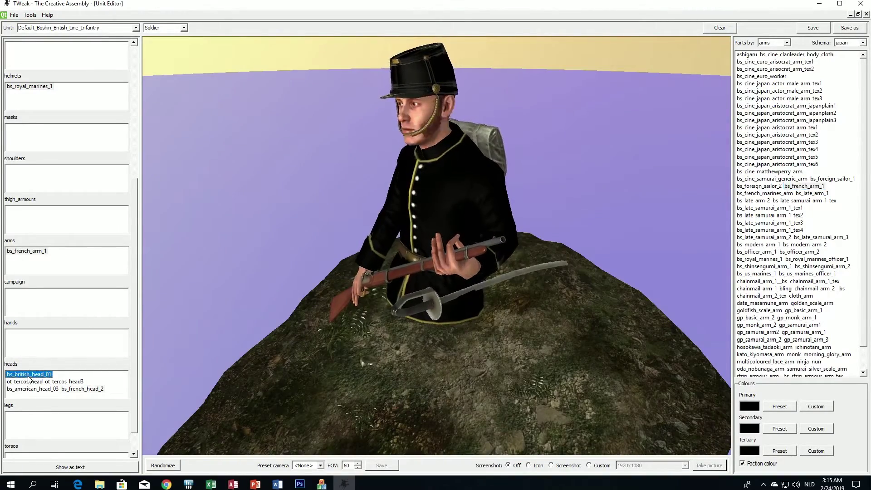
drag(281, 300, 200, 363)
click(45, 381)
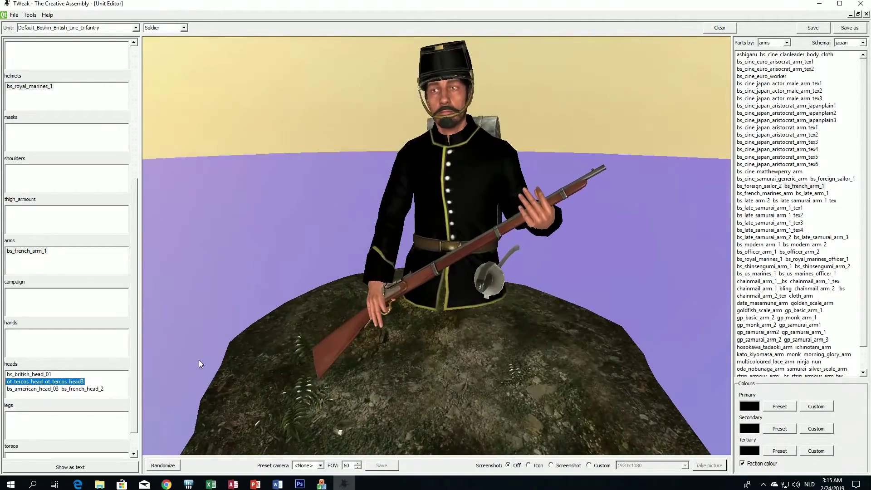
click(32, 389)
drag(305, 336, 361, 340)
click(83, 389)
drag(435, 313, 301, 339)
drag(404, 241, 458, 232)
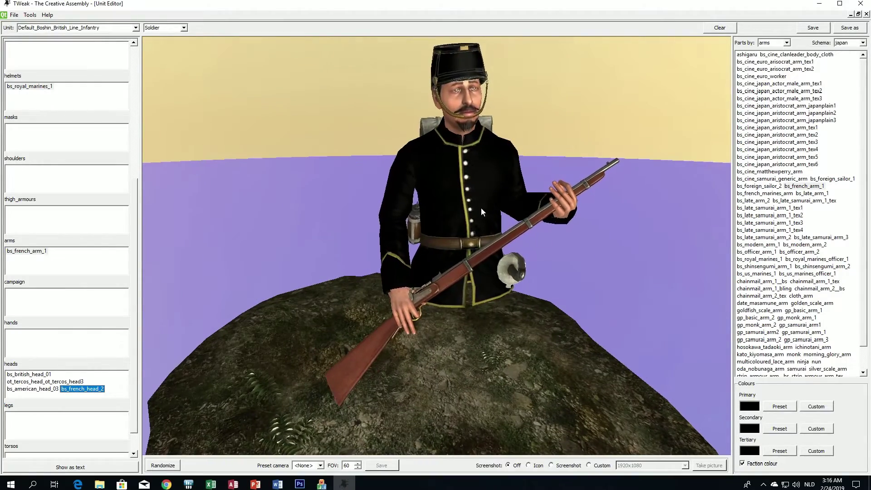
Add bs_french_marines_arm as a second arms variant and inspect it on the soldier
double_click(753, 193)
mouse_move(621, 225)
mouse_down()
mouse_move(485, 230)
mouse_move(630, 226)
mouse_up()
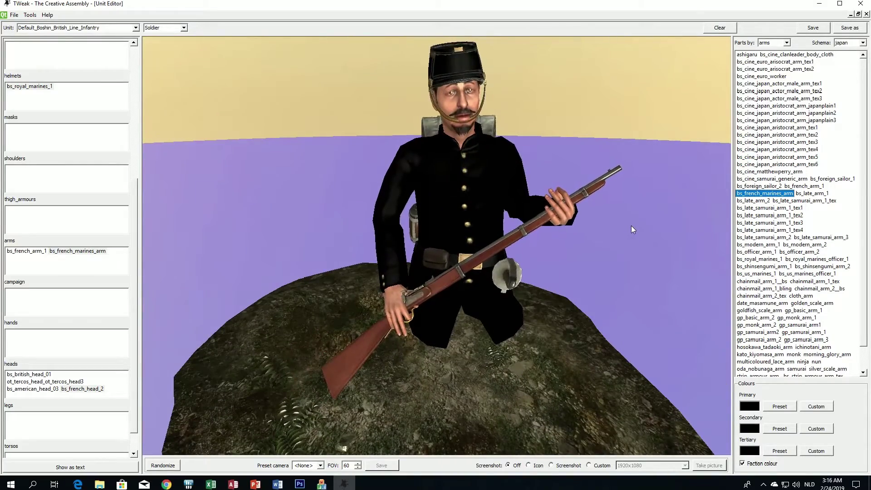
mouse_move(523, 269)
mouse_down()
mouse_move(584, 265)
mouse_move(520, 266)
mouse_up()
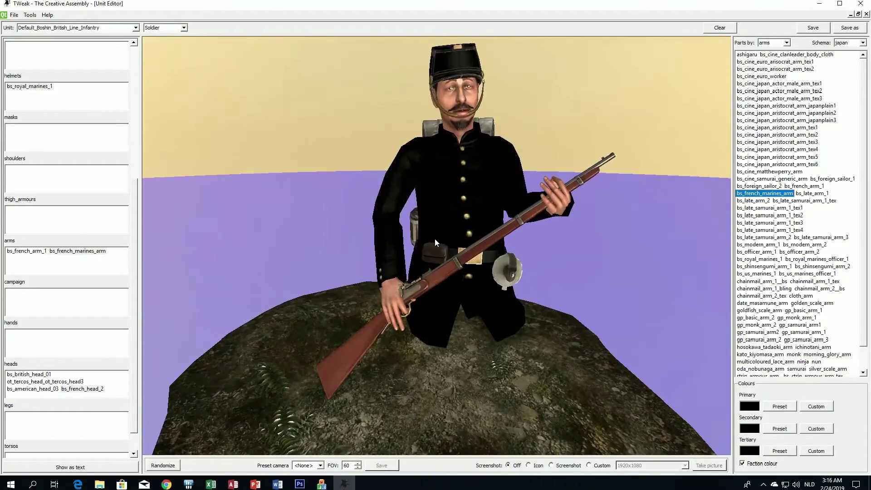
scroll(435, 239, down, 3)
drag(437, 236, 371, 251)
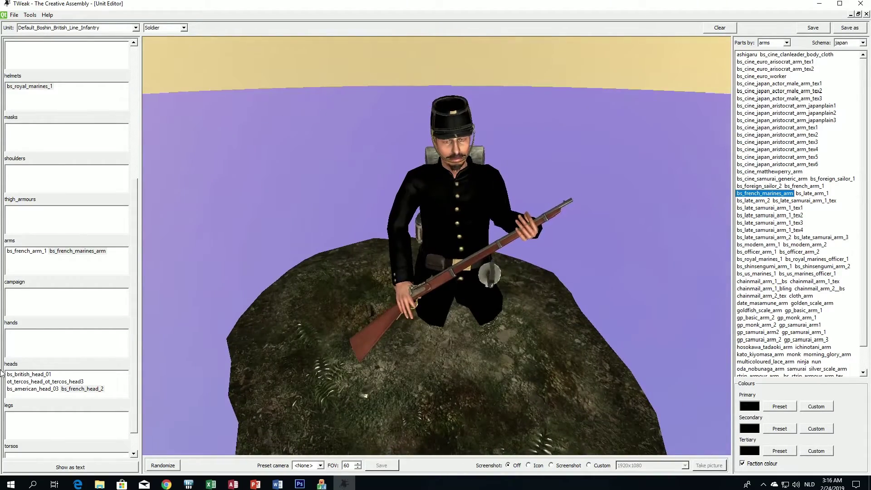
Examine the French marines uniform with each of the four listed heads, ending on bs_french_head_2
drag(371, 314, 409, 303)
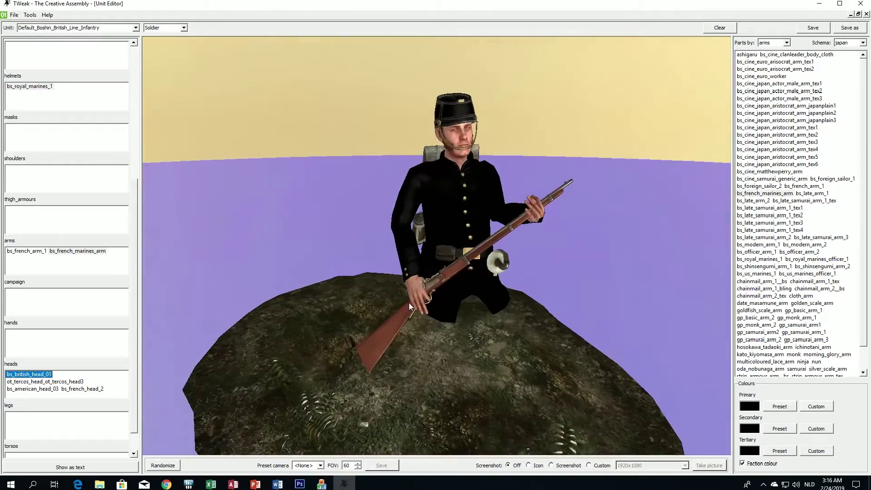
scroll(409, 303, up, 2)
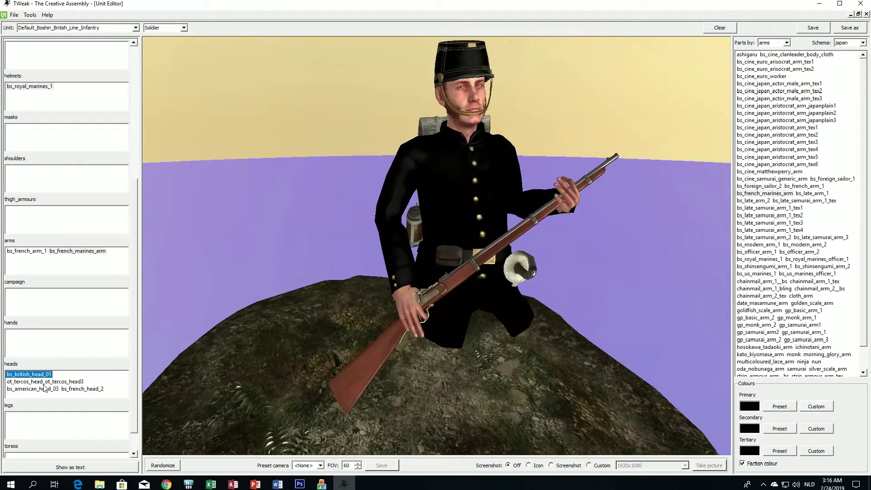
click(44, 381)
drag(318, 344, 292, 349)
click(45, 389)
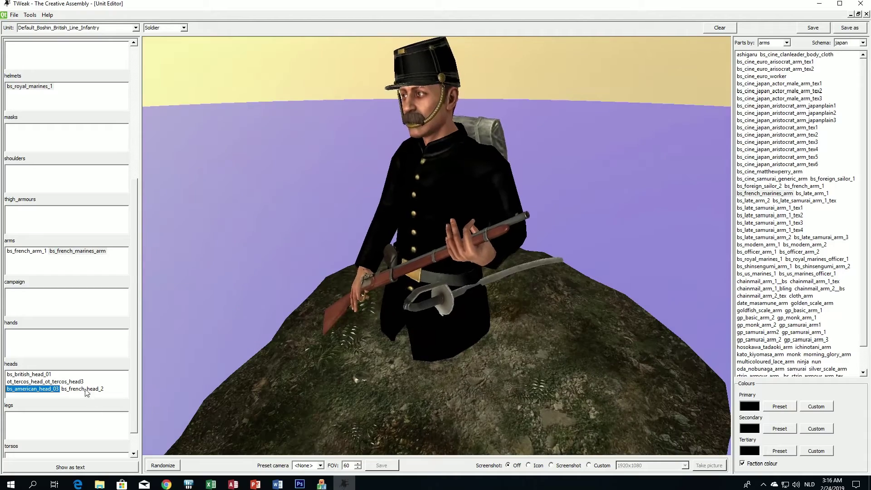
click(85, 389)
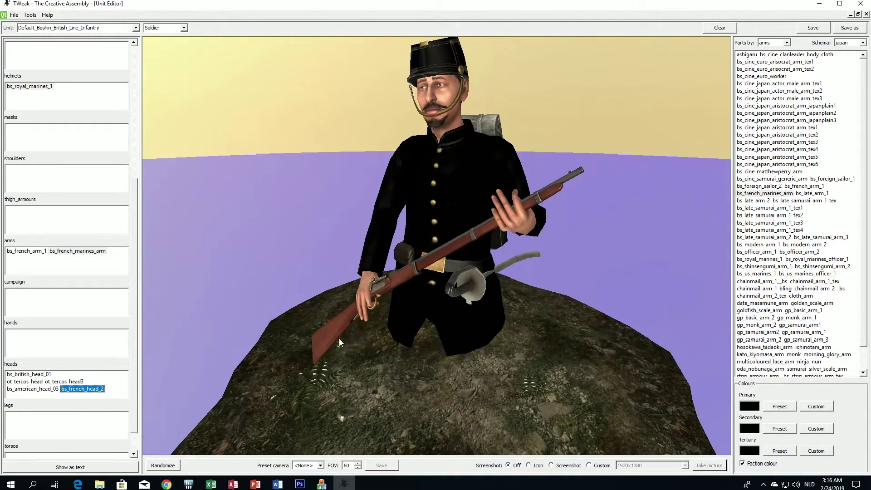
Try bs_late_arm_2, bs_late_samurai_arm_1_tex and bs_late_arm_1 as additional arms one after the other, removing each again
click(752, 200)
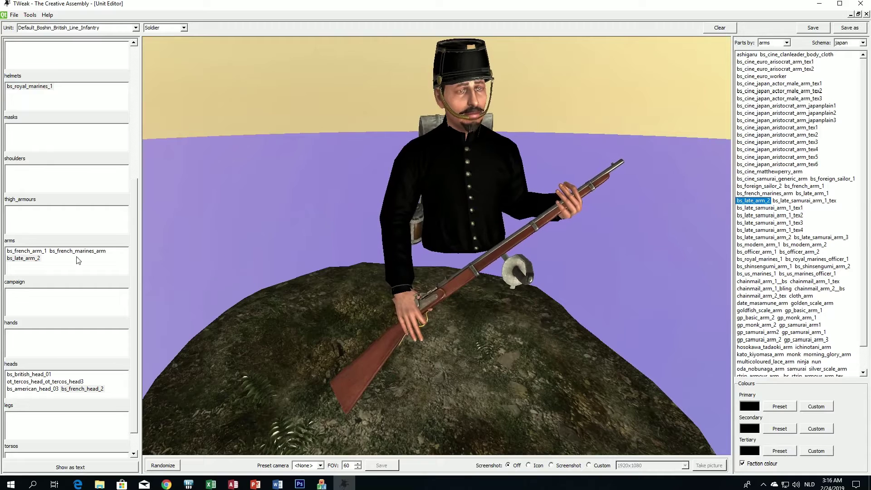
double_click(36, 259)
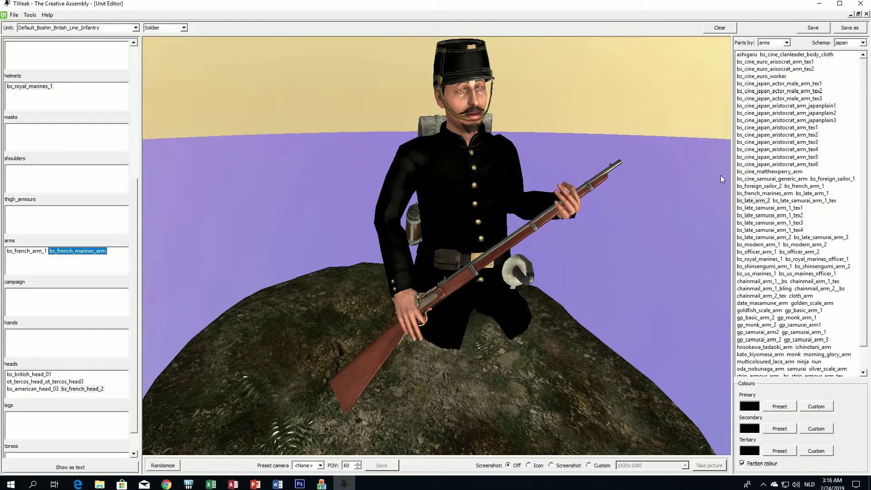
click(791, 201)
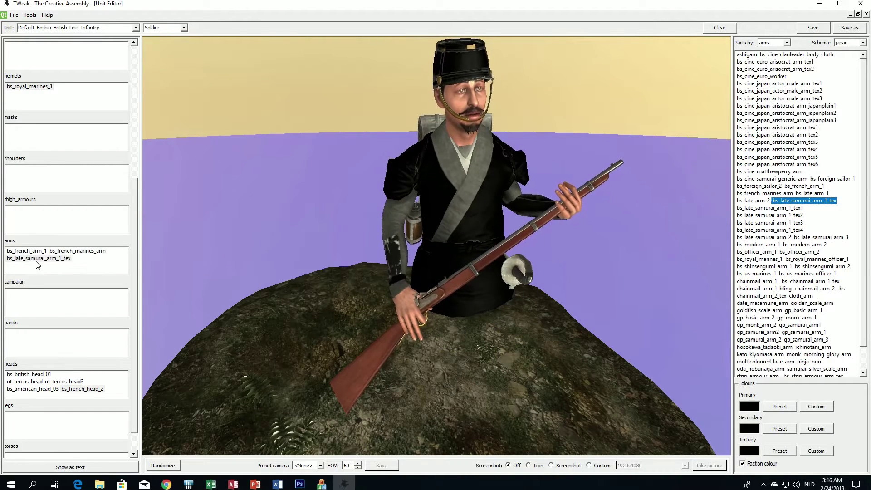
double_click(37, 259)
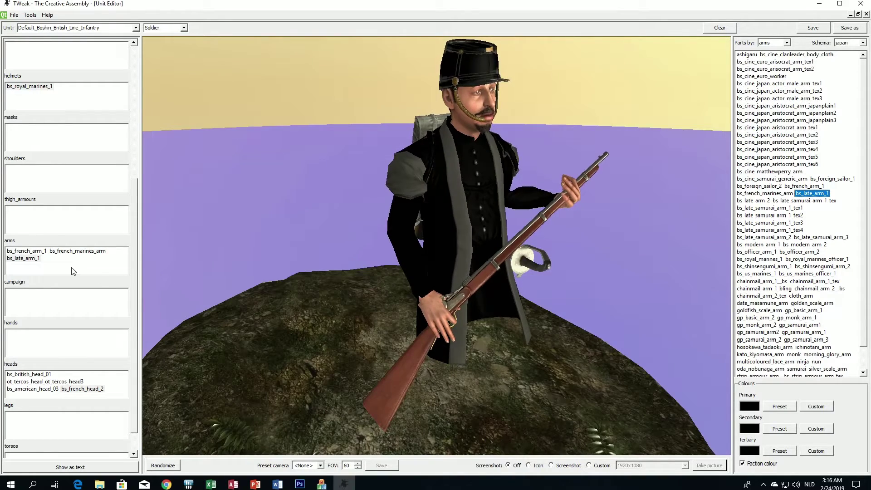
click(23, 258)
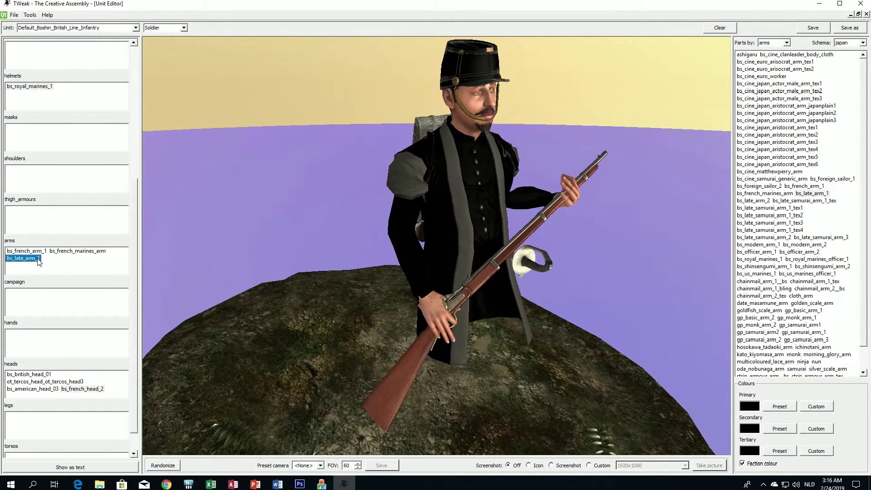
key(Delete)
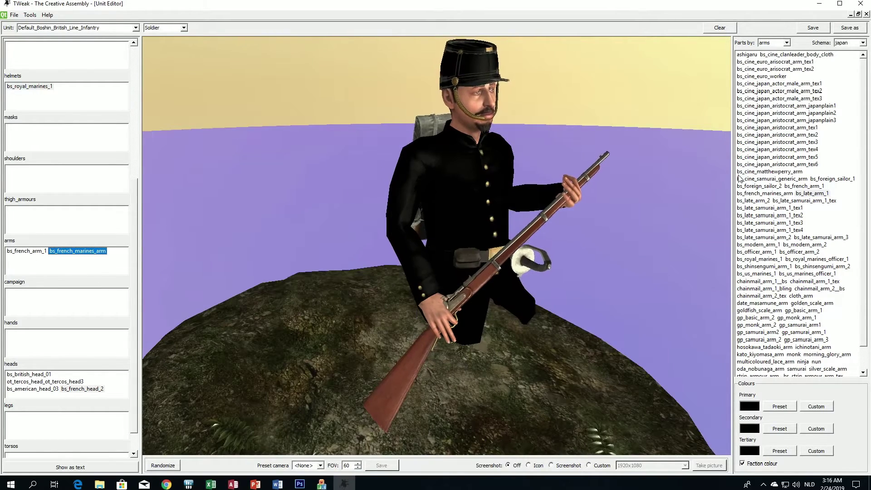
Try bs_foreign_sailor_2 as an additional arms variant and remove it again
click(765, 193)
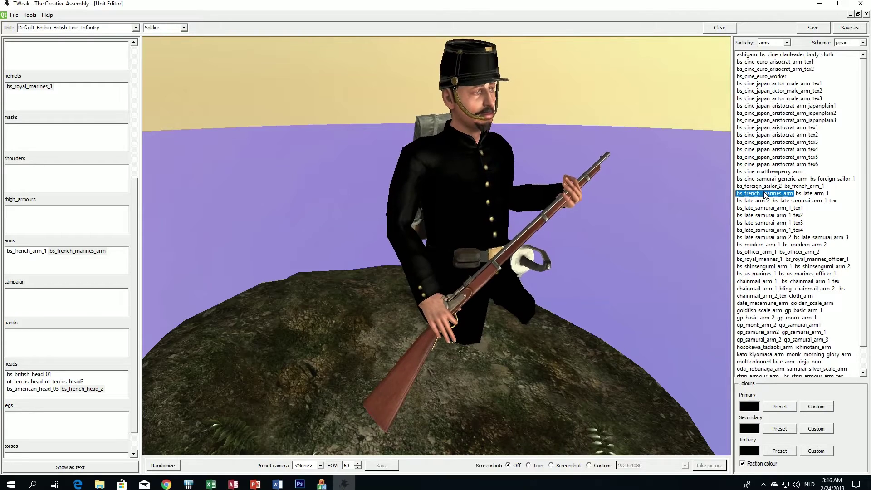
double_click(759, 186)
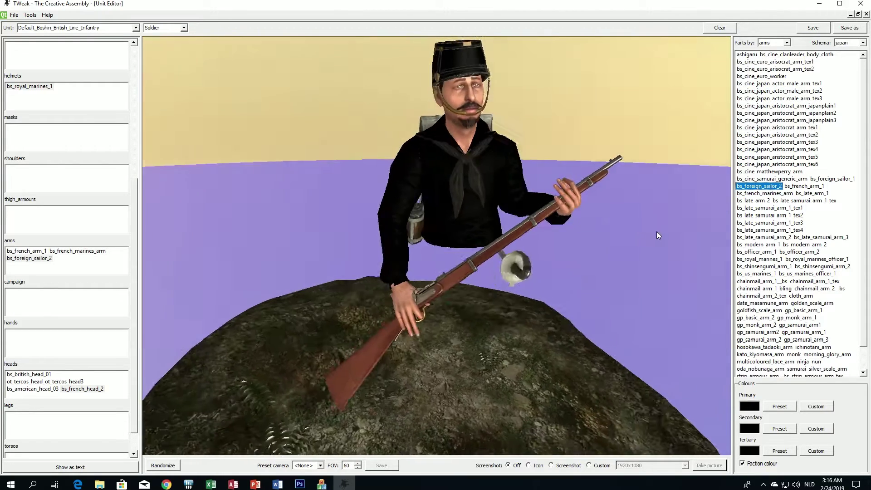
click(29, 258)
key(Delete)
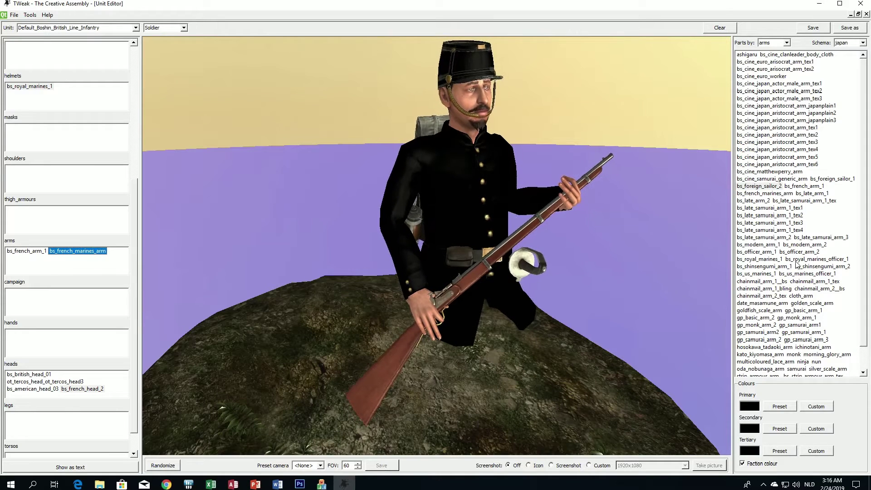
Add bs_modern_arm_1 to the soldier's arms and inspect its coat and belt buckle up close
click(820, 238)
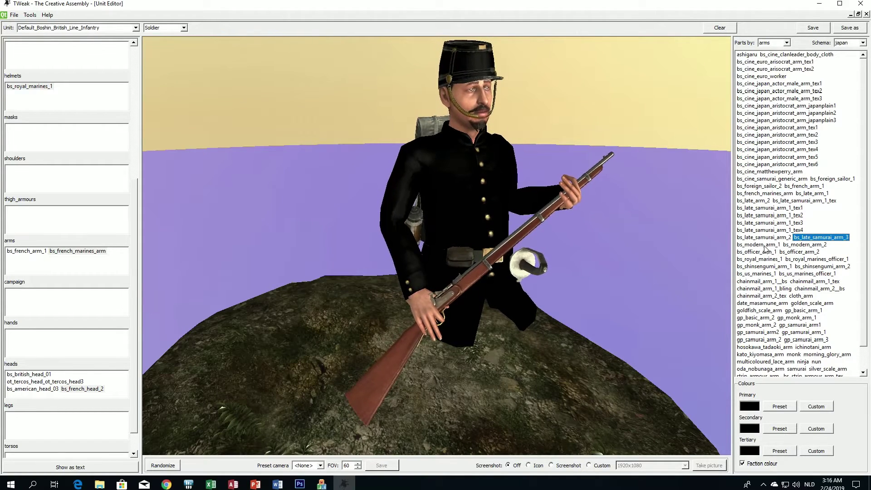
double_click(770, 245)
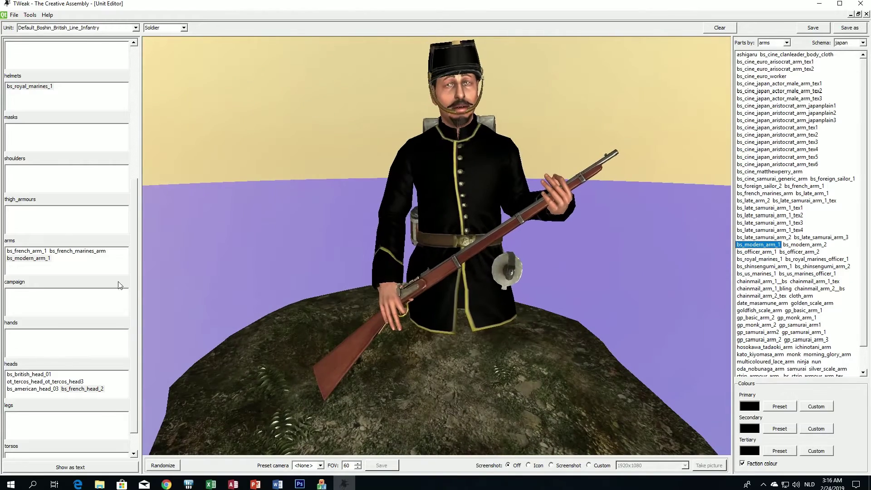
click(24, 252)
click(26, 258)
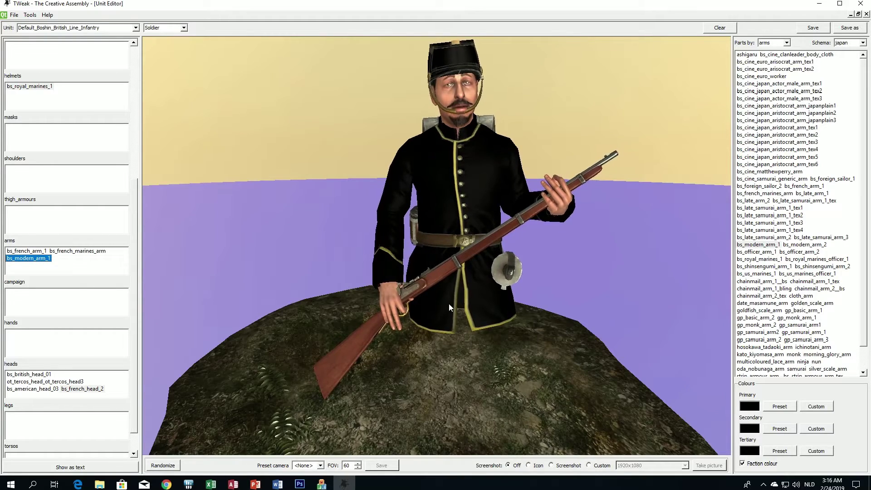
scroll(443, 310, up, 5)
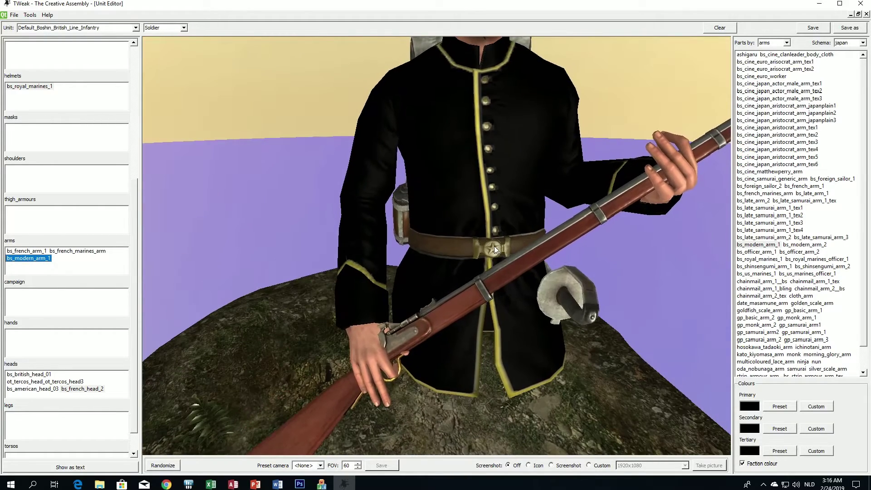
mouse_move(459, 262)
mouse_down()
mouse_move(579, 253)
mouse_move(444, 250)
mouse_move(478, 253)
mouse_move(346, 262)
mouse_move(476, 264)
mouse_up()
scroll(479, 267, down, 3)
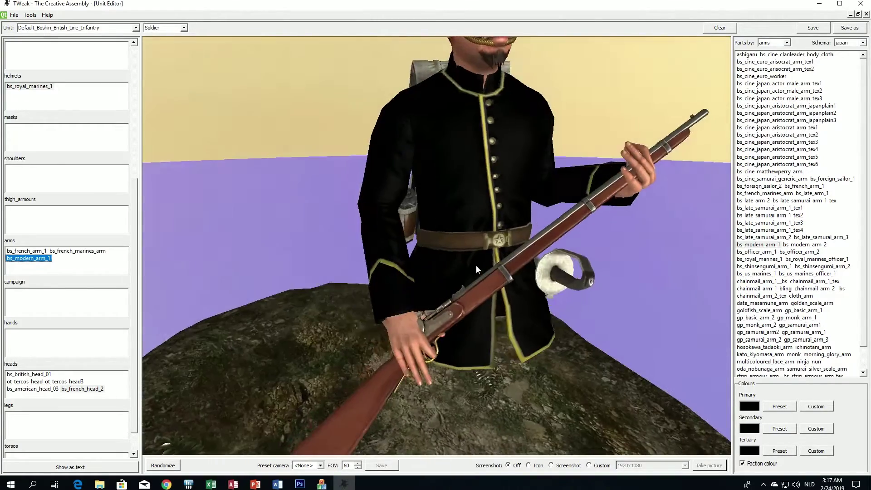
scroll(276, 300, up, 3)
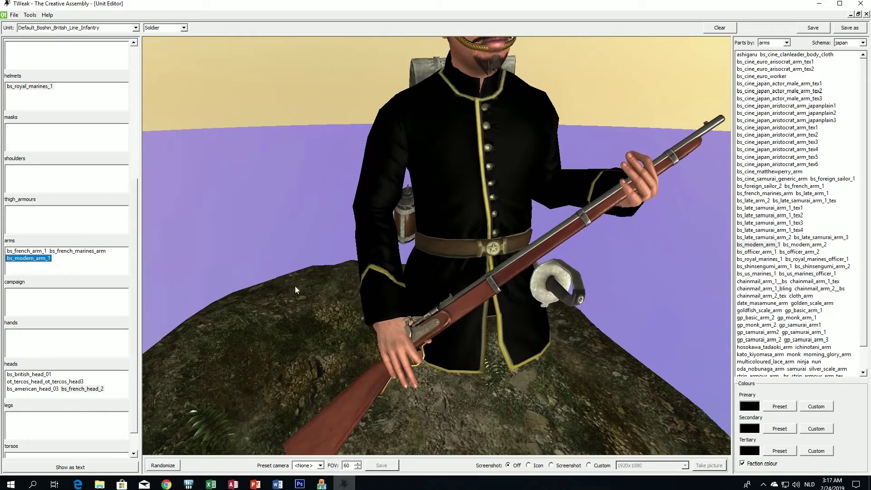
Try bs_modern_arm_2 as an additional arms variant, inspect its jacket and remove it again
click(803, 245)
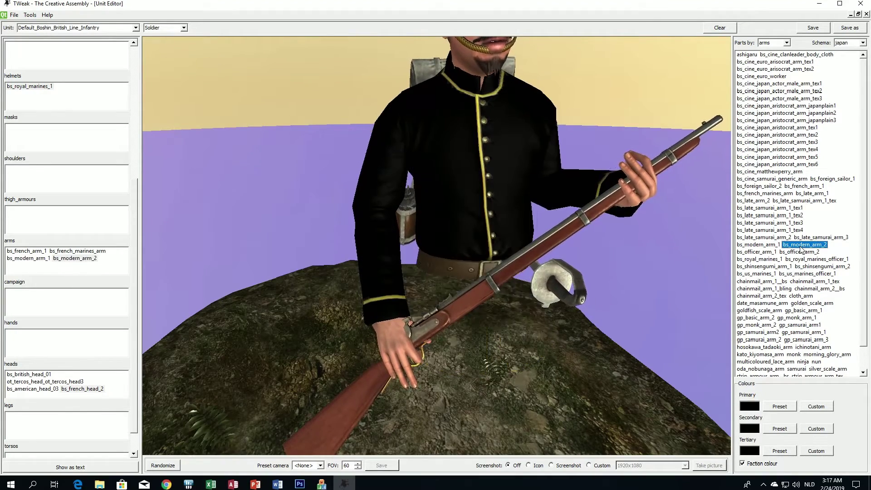
scroll(565, 322, down, 2)
drag(565, 322, 519, 313)
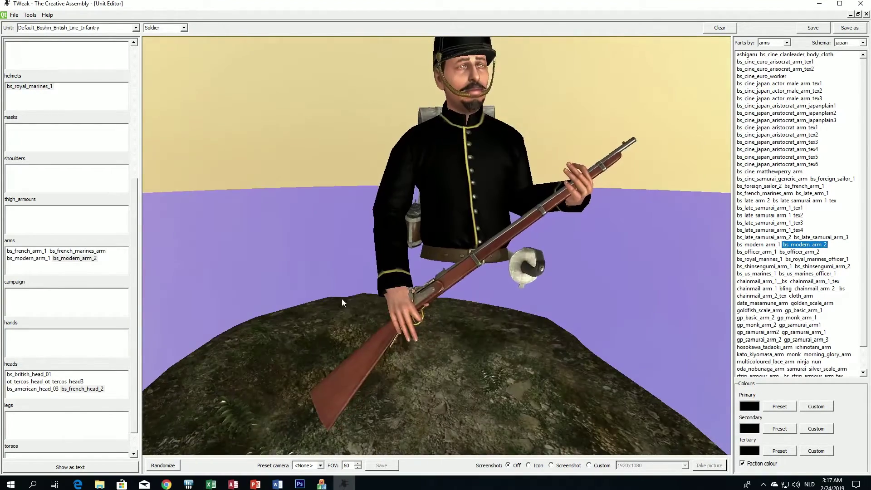
click(75, 258)
key(Delete)
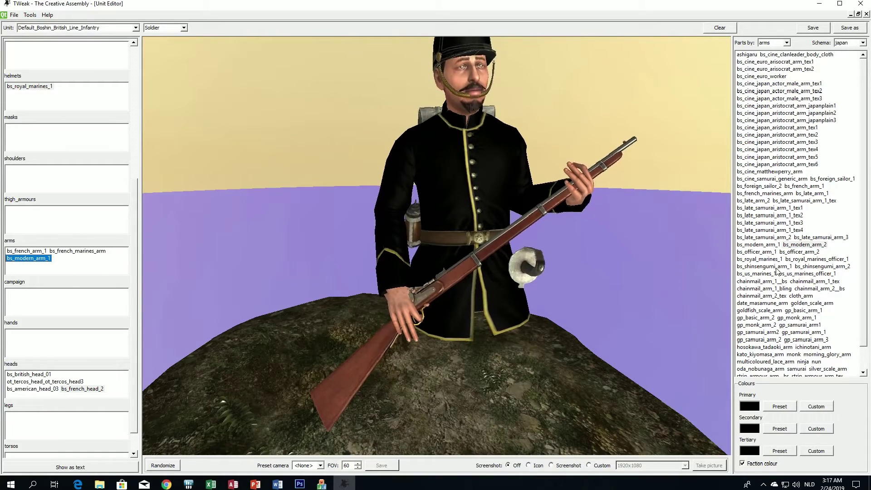
Try bs_officer_arm_1 as an additional arms variant, view it from the front and remove it again
click(763, 253)
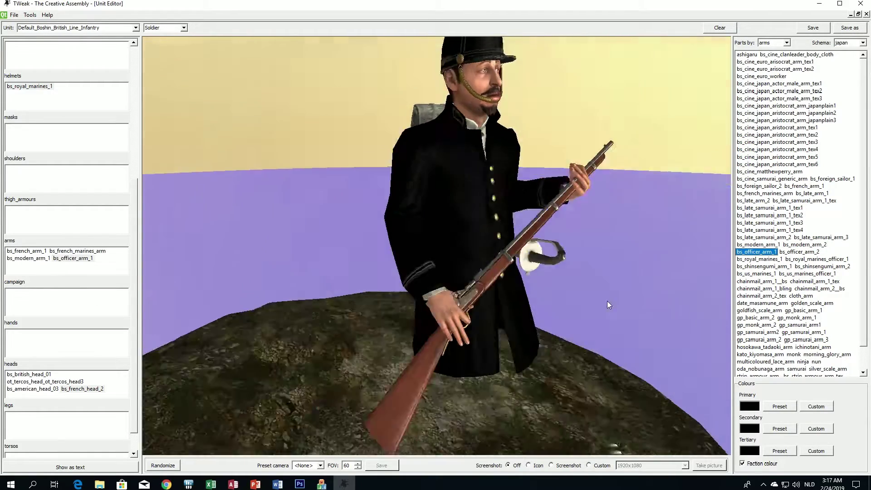
drag(607, 301, 605, 320)
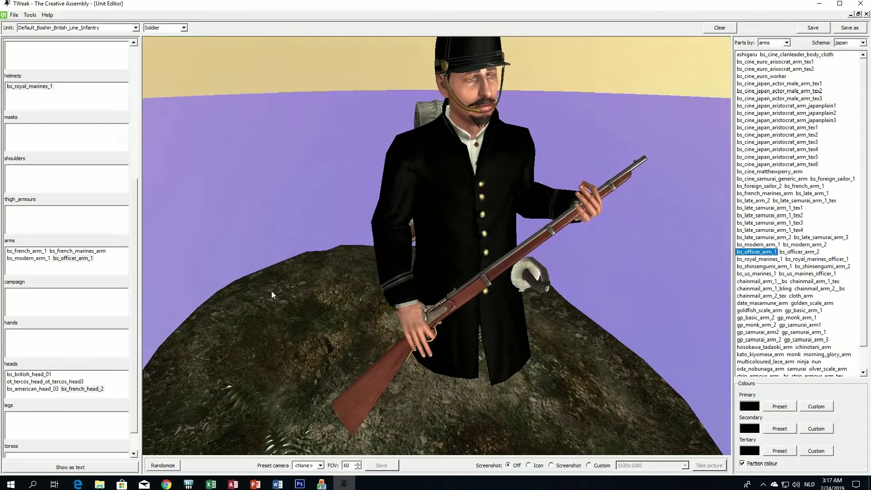
click(72, 258)
key(Delete)
Add bs_officer_arm_2 to the soldier's arms and inspect its epaulettes and collar
click(799, 252)
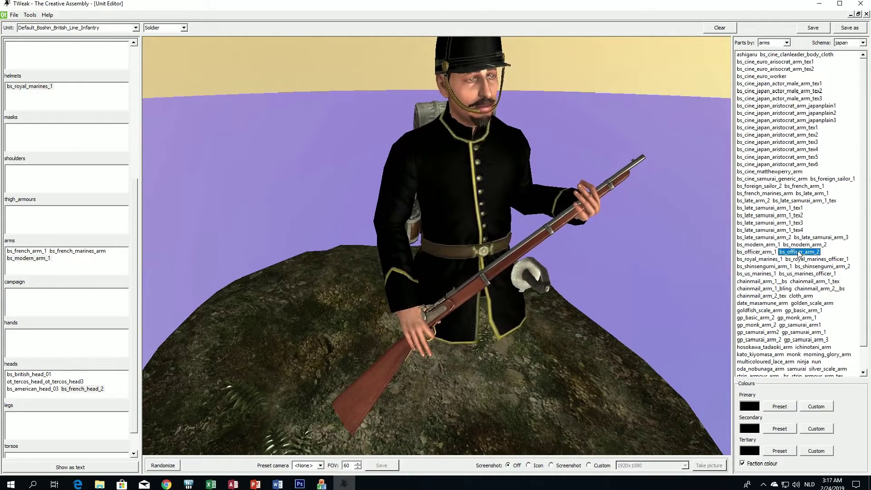
drag(627, 303, 608, 156)
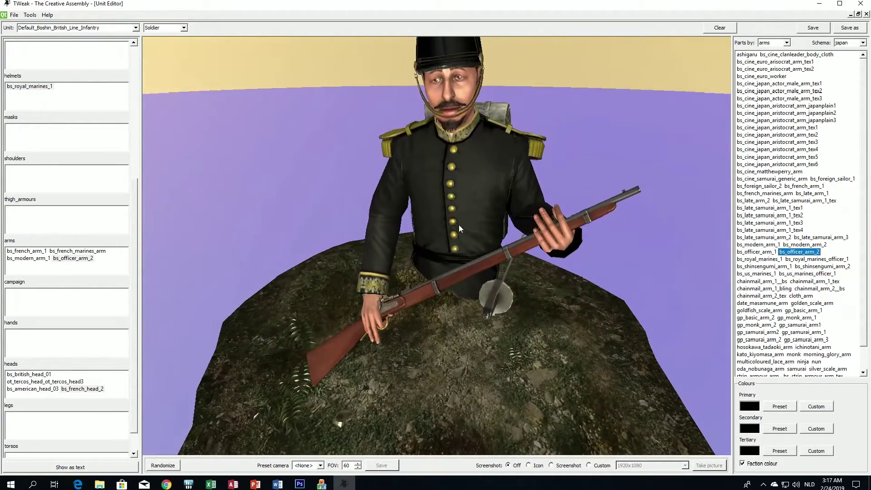
View bs_officer_arm_2 from the side and remove it from the soldier's arms
drag(458, 224, 398, 186)
click(81, 259)
key(Delete)
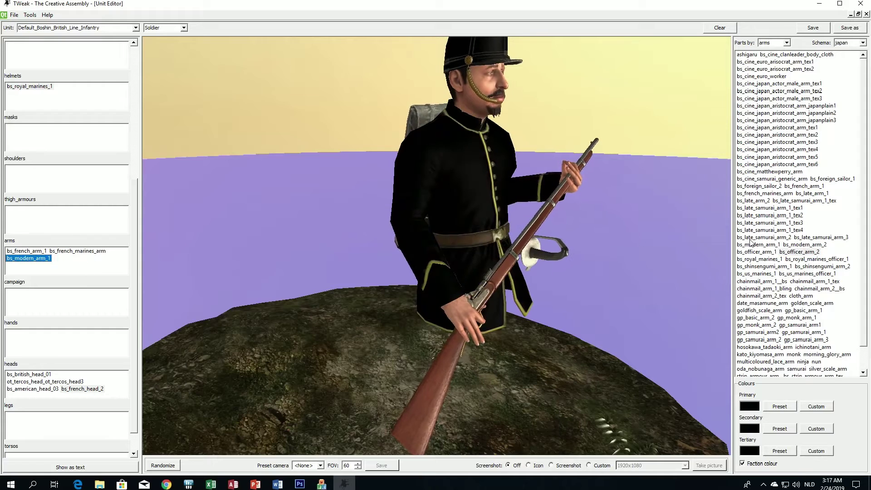
Try chainmail_arm_2_tex as an additional arms variant, view it from the front and remove it again
click(775, 295)
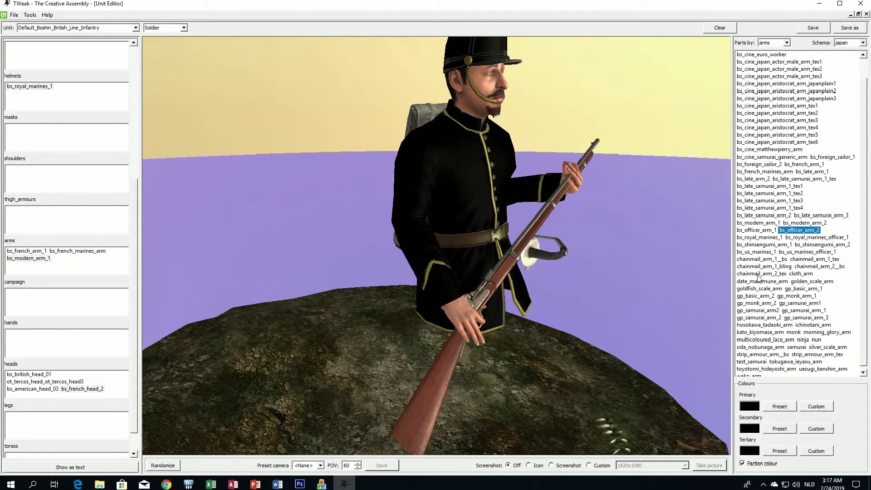
drag(634, 292, 572, 297)
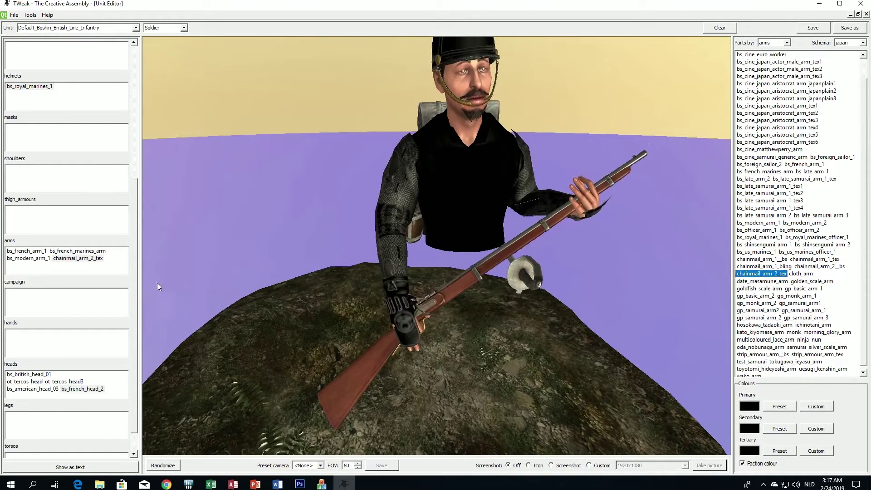
click(78, 258)
key(Delete)
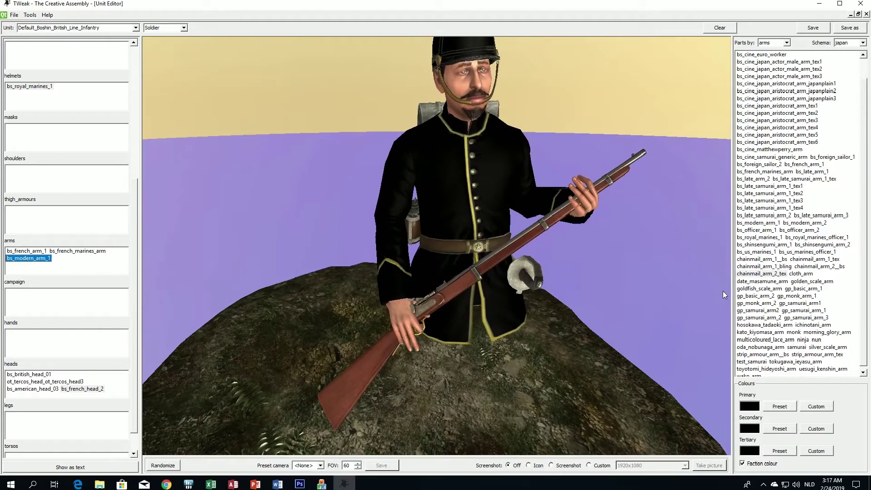
Try bs_us_marines_1 as an additional arms variant, inspect its coat and buckles up close and remove it again
click(755, 252)
mouse_move(497, 296)
mouse_down()
mouse_move(627, 287)
mouse_move(474, 291)
mouse_move(497, 295)
mouse_up()
scroll(497, 295, up, 5)
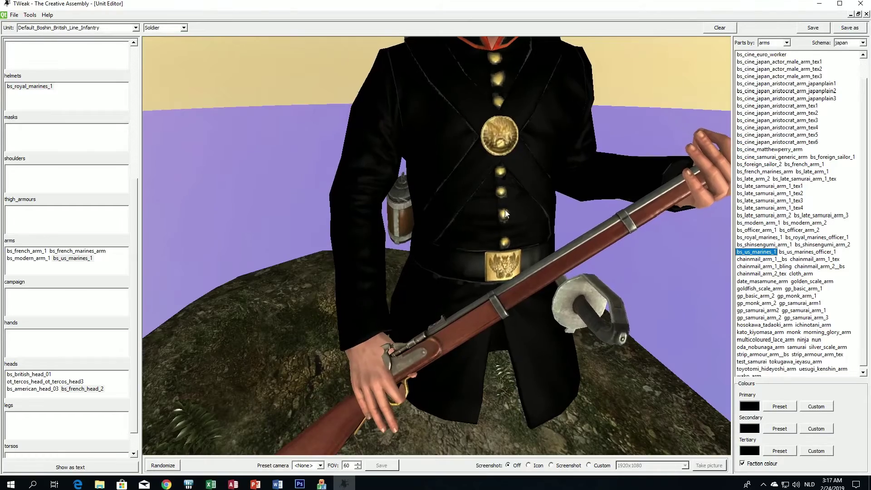
drag(504, 216, 479, 216)
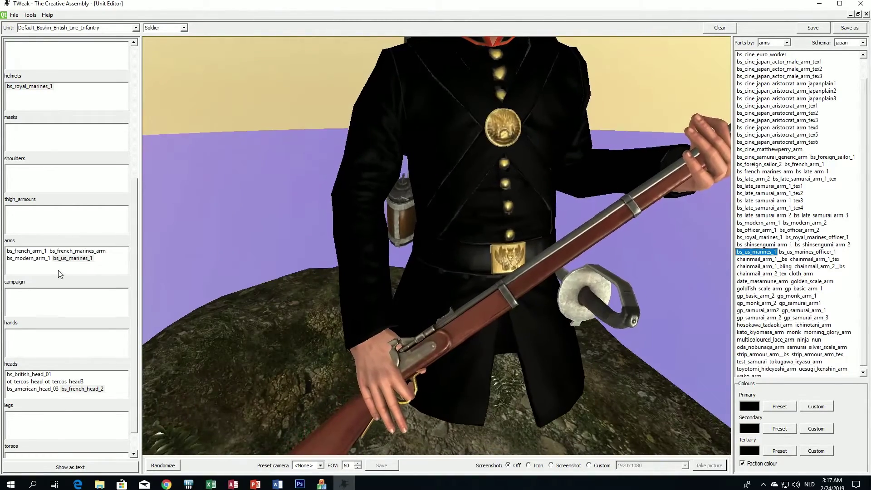
click(70, 258)
key(Delete)
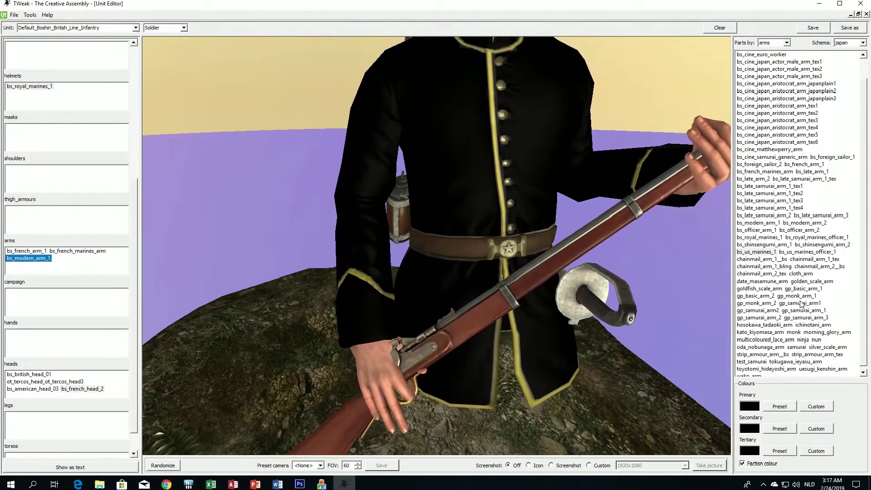
Try bs_us_marines_officer_1 as an additional arms variant, view the whole jacket and remove it again
double_click(807, 252)
scroll(445, 293, down, 3)
drag(445, 293, 503, 156)
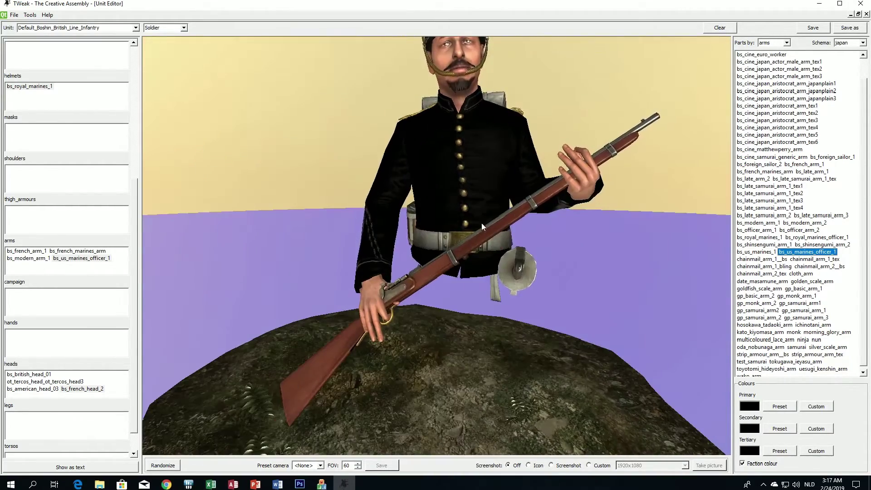
drag(481, 222, 346, 222)
double_click(86, 258)
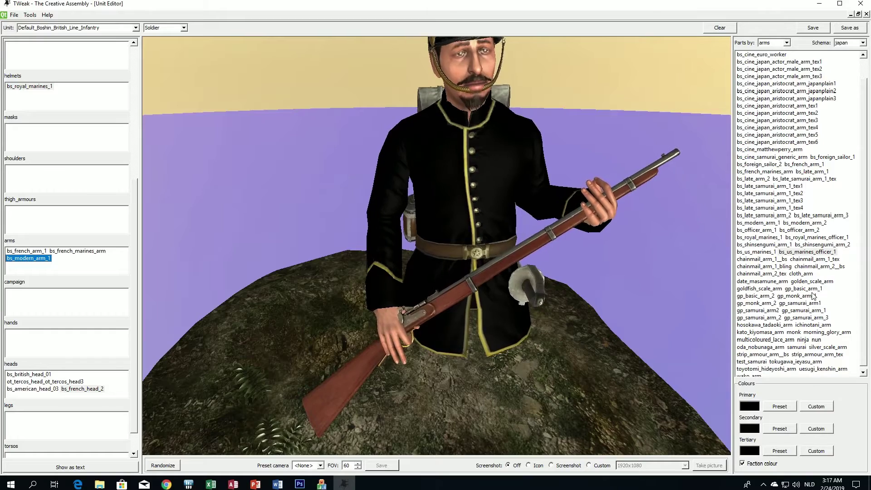
Review the soldier's upper body and the bs_french_arm_1 and bs_modern_arm_1 entries among his arms
scroll(487, 321, down, 2)
mouse_move(487, 318)
mouse_down()
mouse_move(616, 306)
mouse_move(491, 307)
mouse_up()
click(27, 251)
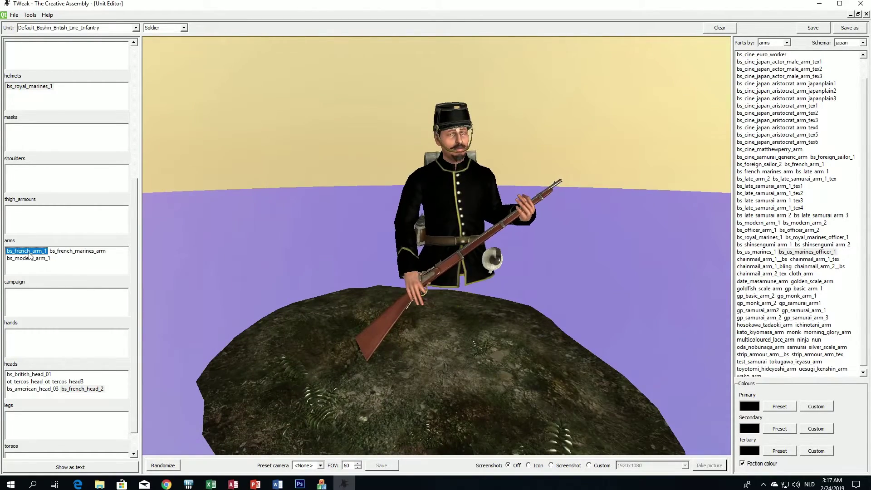
click(24, 258)
click(22, 252)
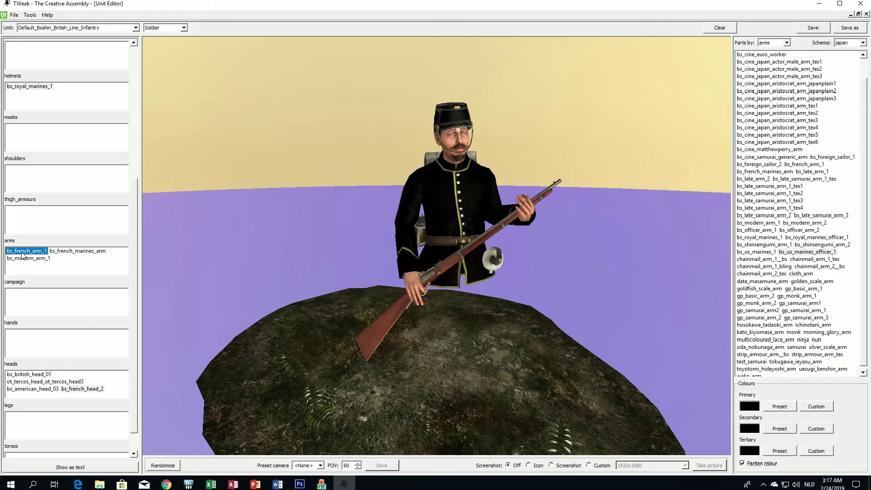
click(25, 258)
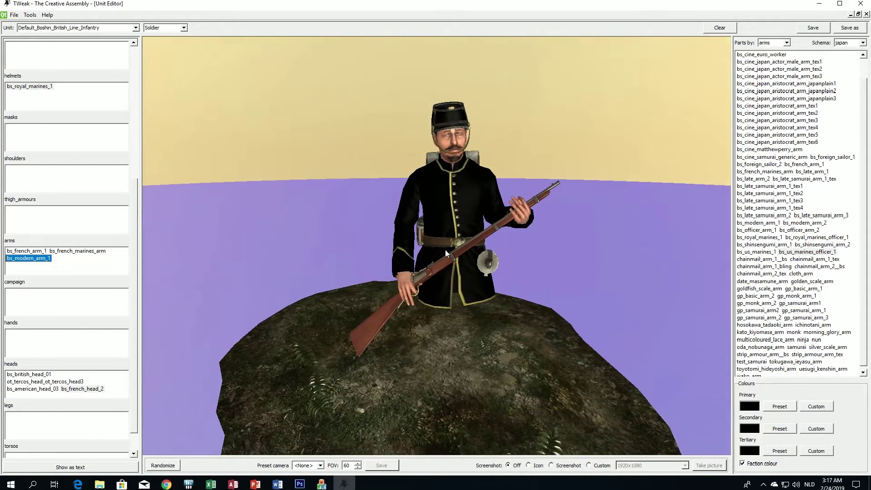
Try bs_cine_euro_aristocrat_leg_tex1 and bs_cine_euro_aristocrat_leg_tex2 as the soldier's legs and remove both again
click(788, 42)
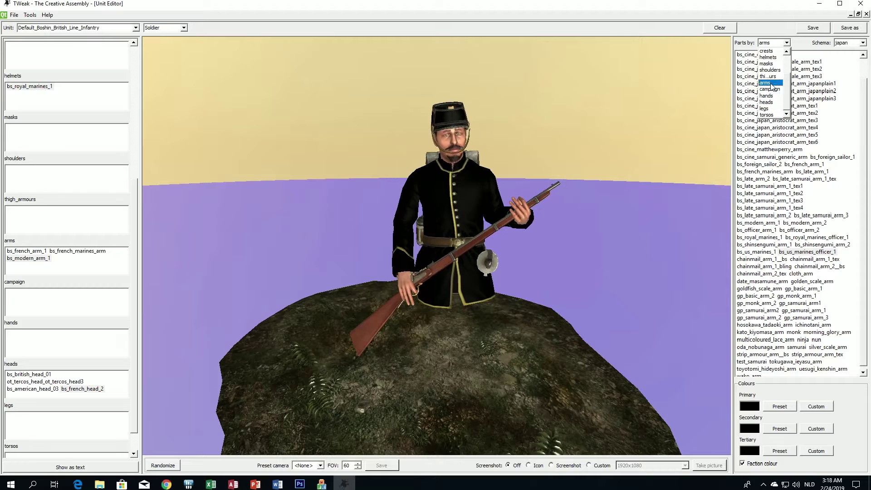
click(769, 109)
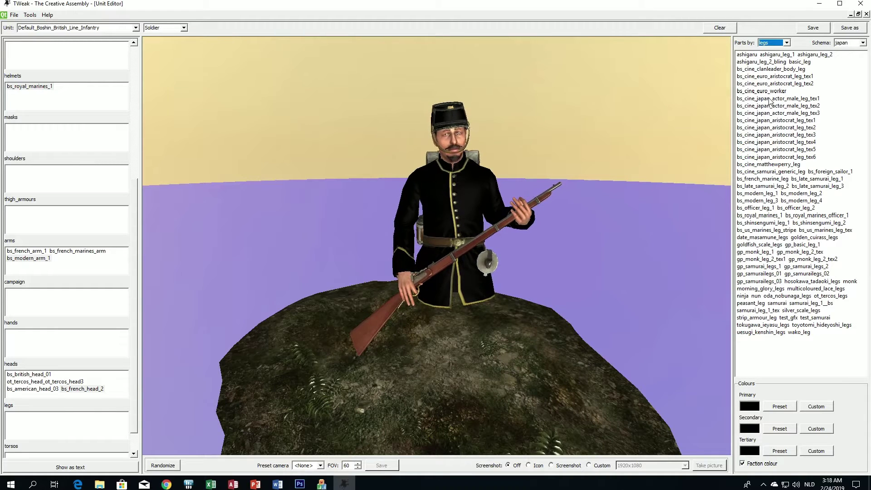
click(776, 76)
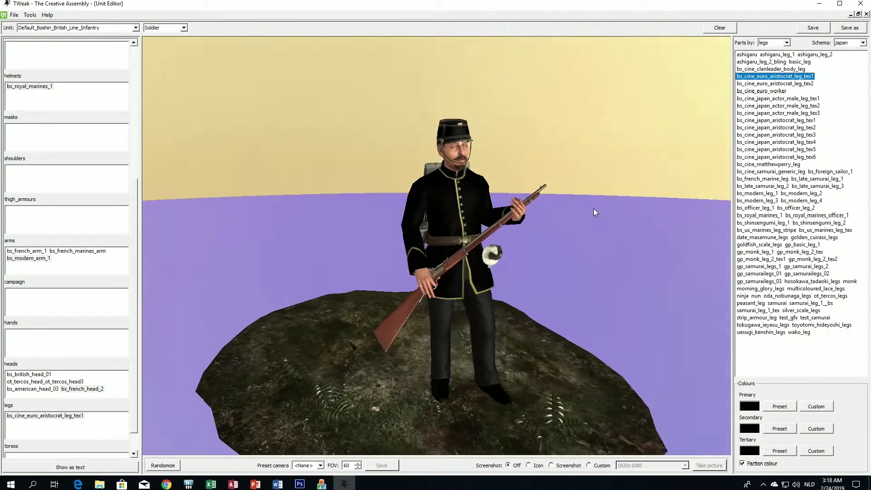
click(783, 84)
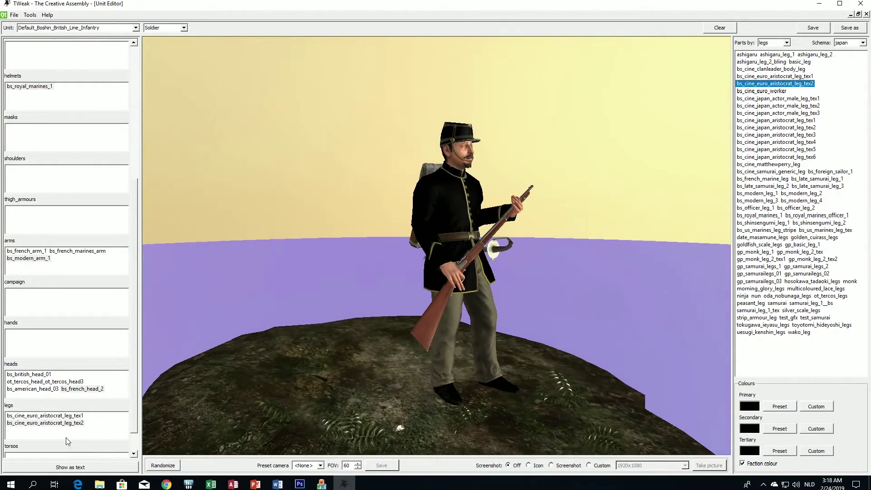
click(45, 416)
key(Delete)
key(Delete)
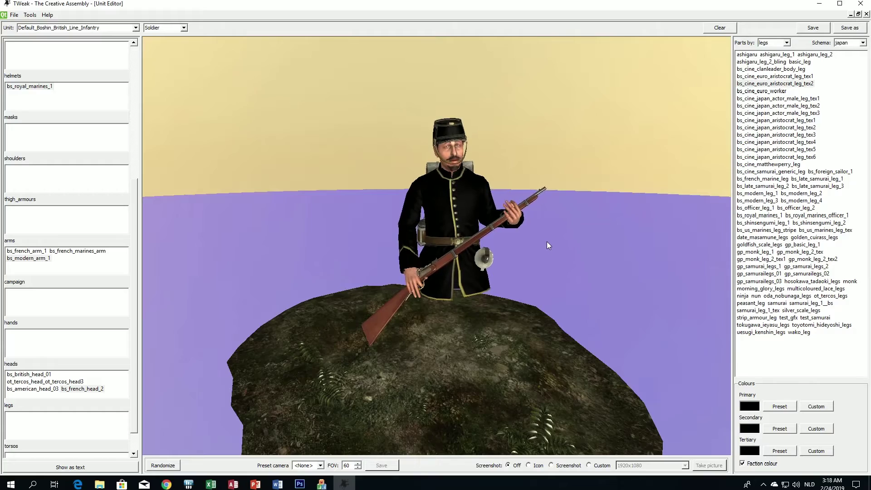
Add bs_modern_leg_1 and bs_modern_leg_2 to the soldier's legs
drag(546, 241, 530, 249)
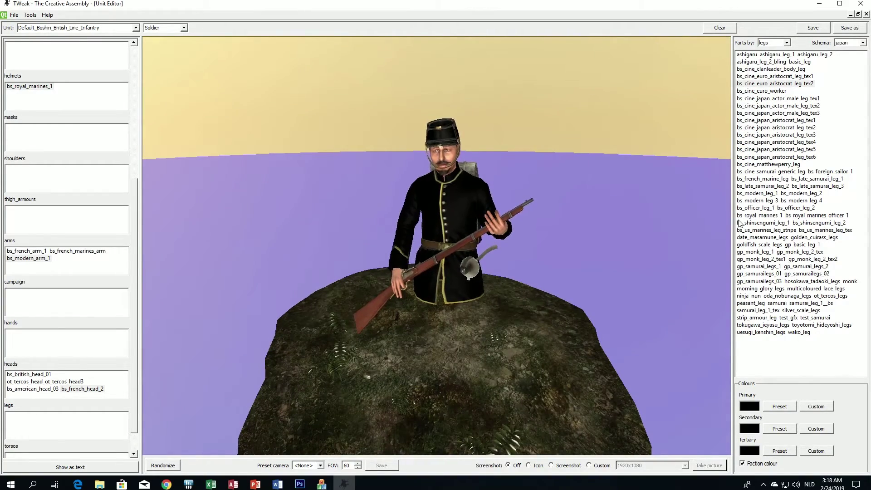
double_click(756, 194)
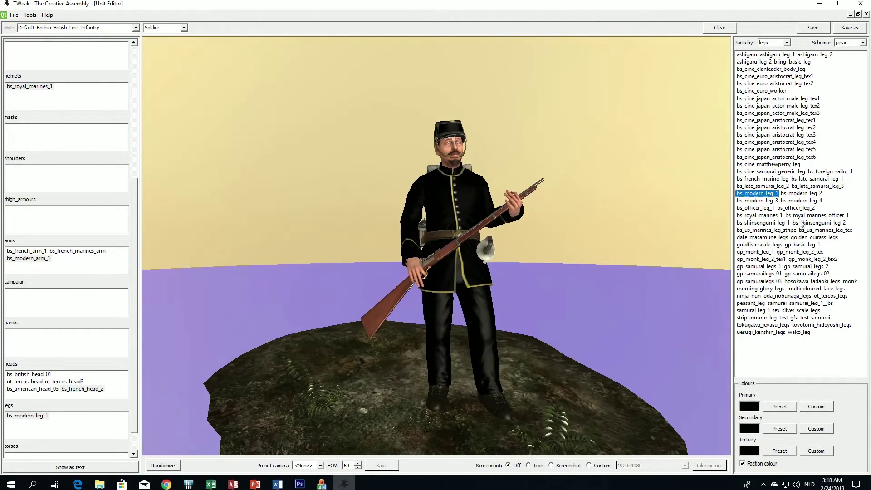
double_click(806, 193)
drag(604, 281, 736, 241)
Add bs_modern_leg_3 and bs_modern_leg_4 to the soldier's legs and inspect the boots from several angles
double_click(753, 200)
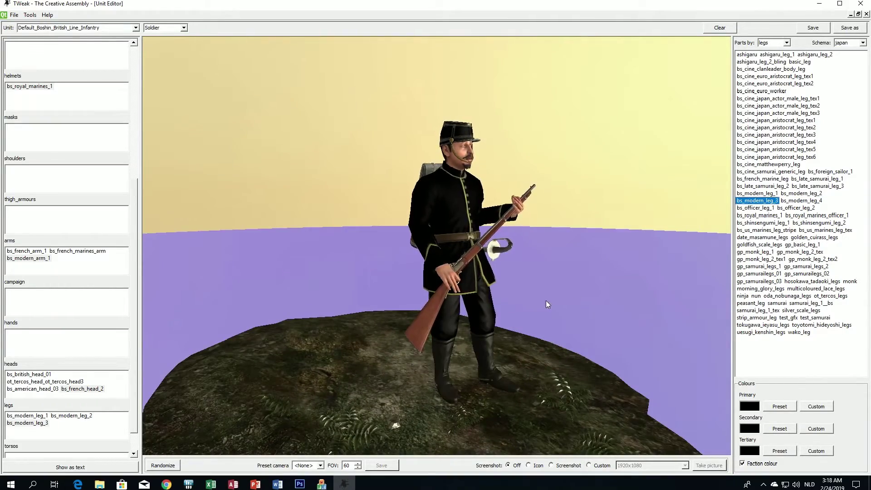
drag(546, 300, 510, 302)
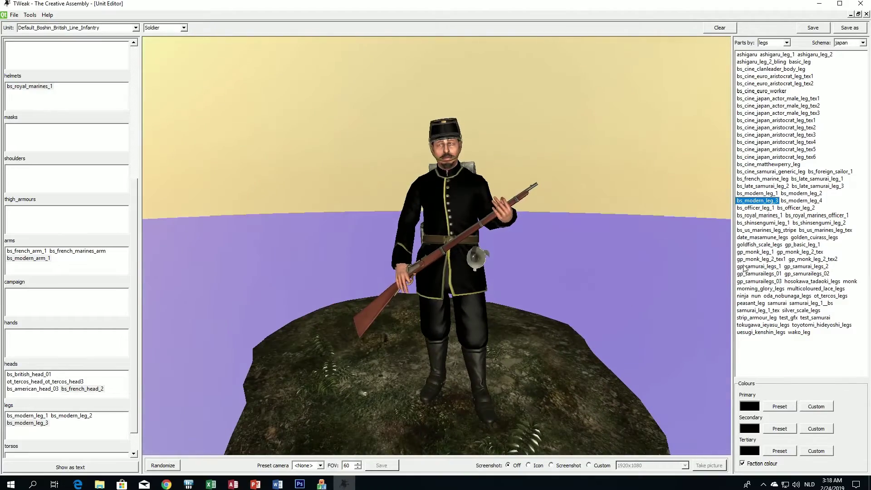
double_click(799, 200)
drag(585, 290, 532, 277)
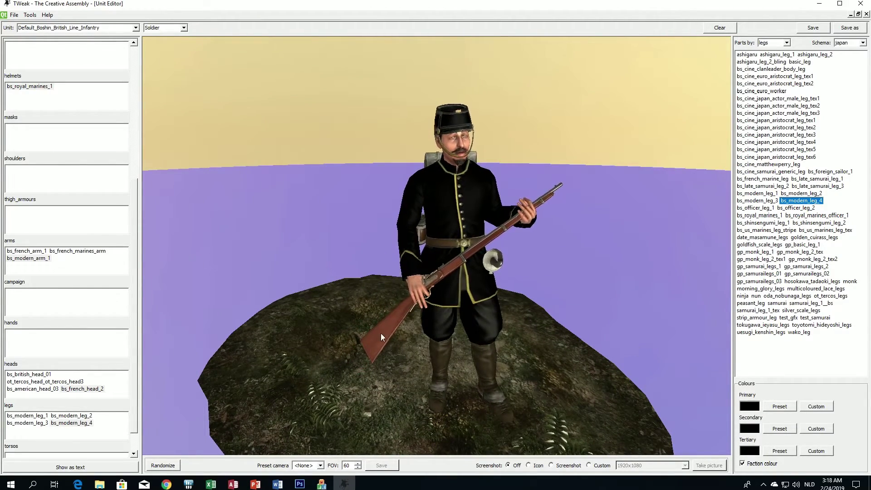
drag(380, 332, 417, 248)
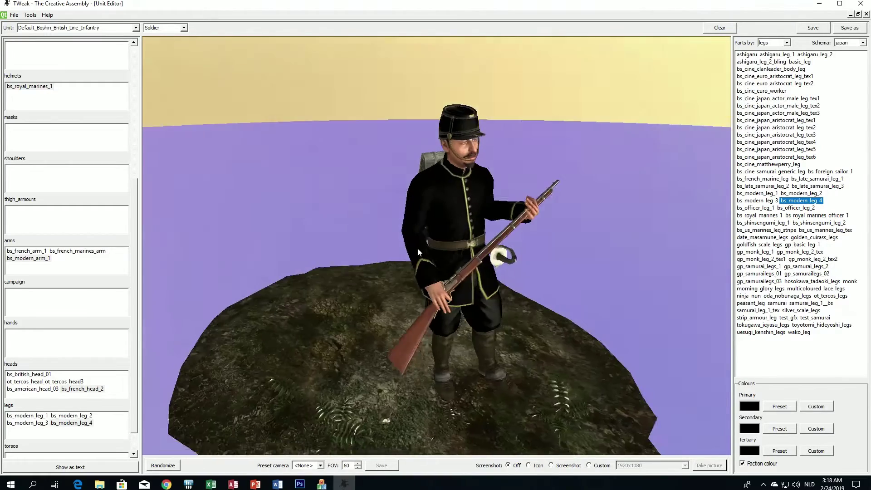
Try multicoloured_lace_guards as the soldier's thigh armour and remove it again
click(770, 43)
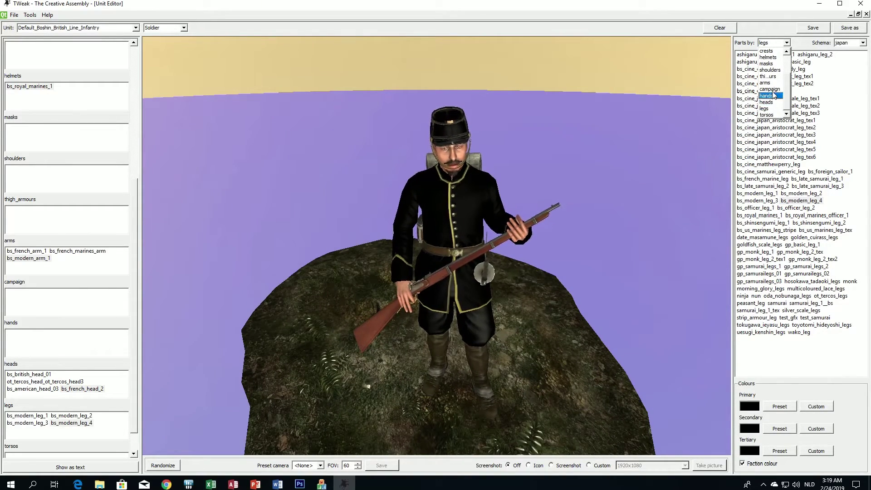
click(771, 76)
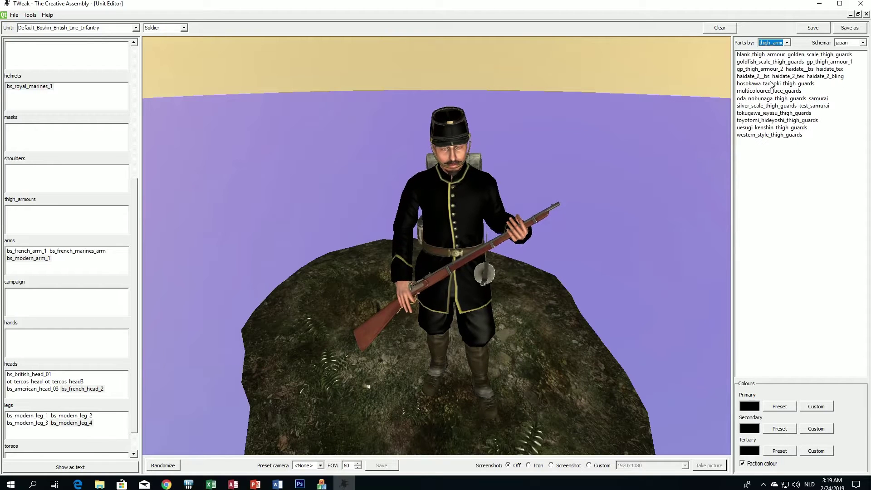
double_click(762, 92)
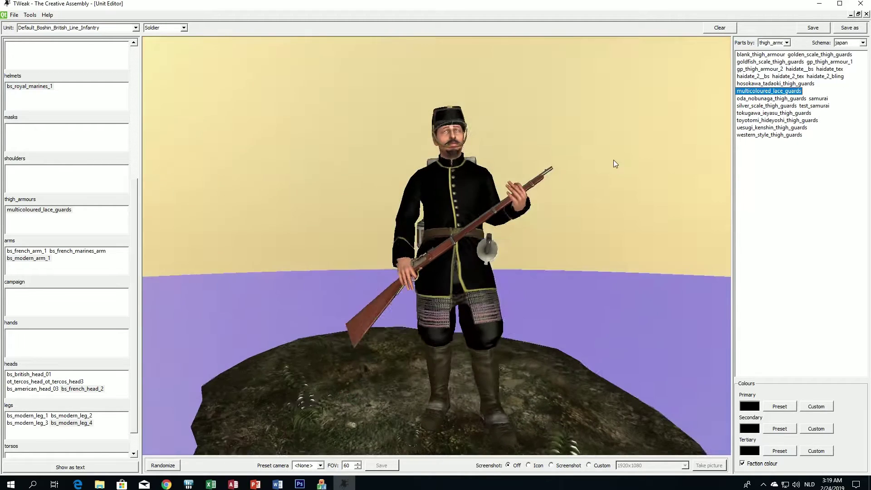
double_click(38, 210)
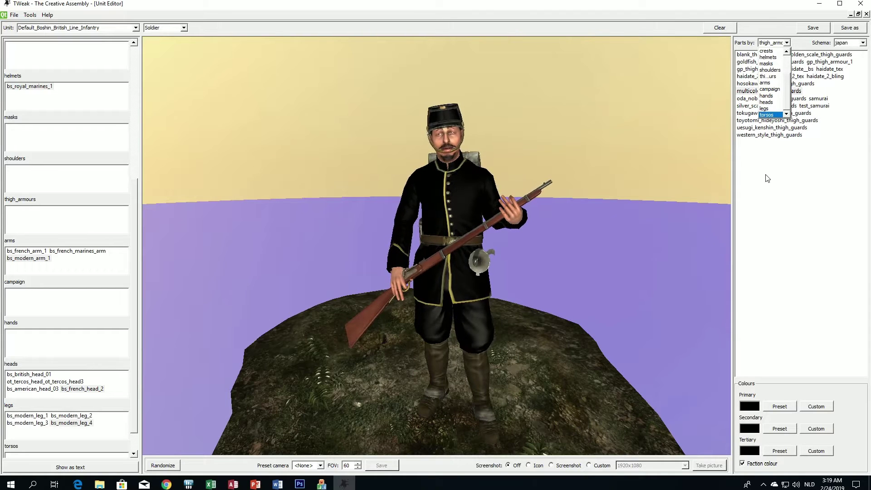
click(767, 179)
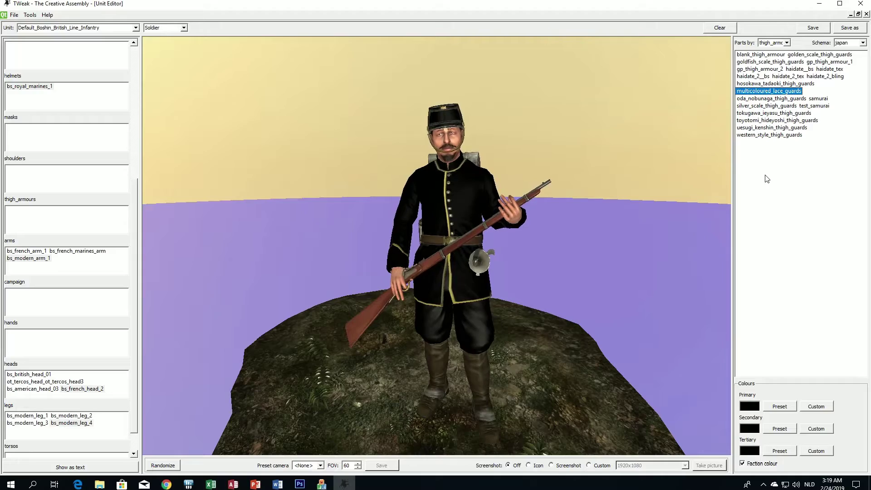
Inspect the soldier from behind and set the primary uniform colour to custom dark red (170, 0, 0)
drag(586, 280, 502, 285)
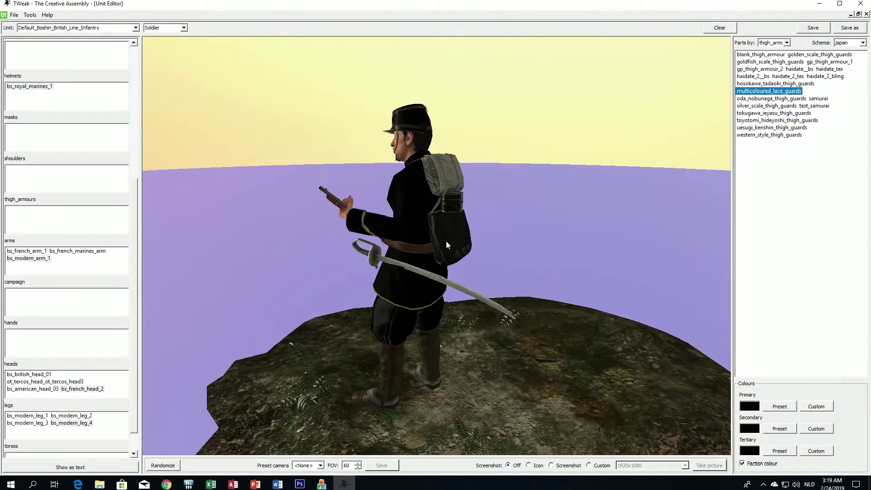
drag(445, 240, 560, 300)
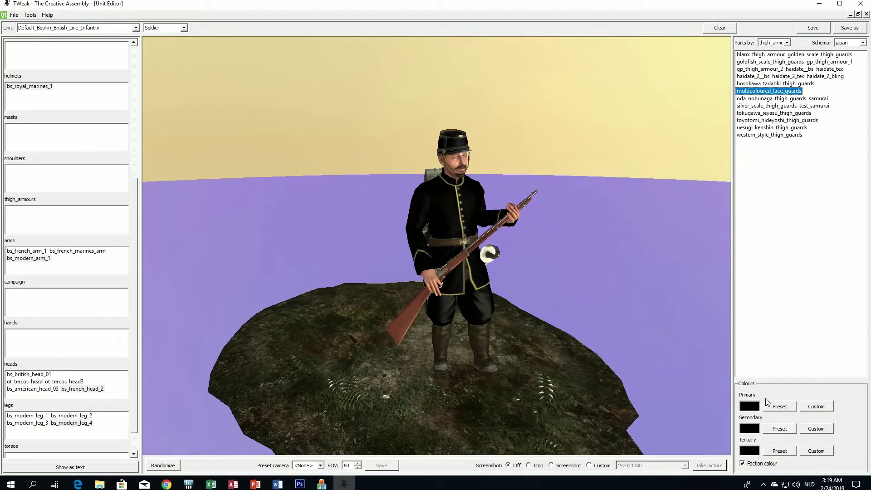
click(816, 405)
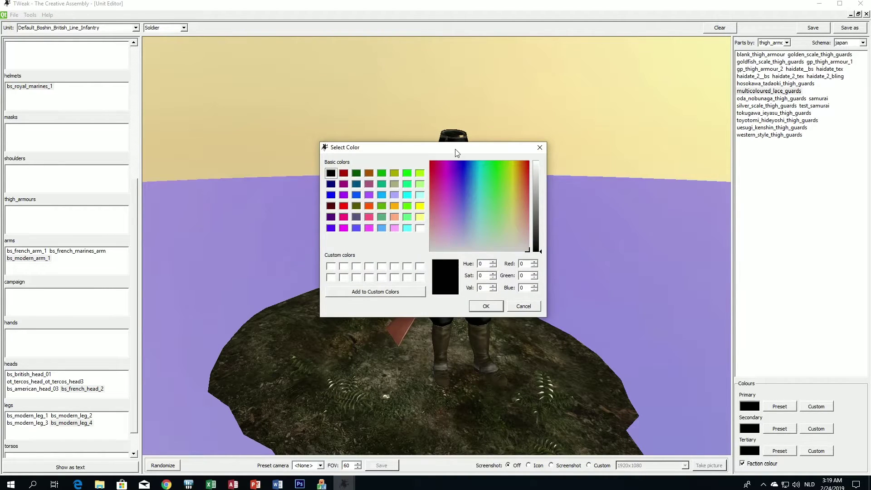
drag(455, 148, 248, 74)
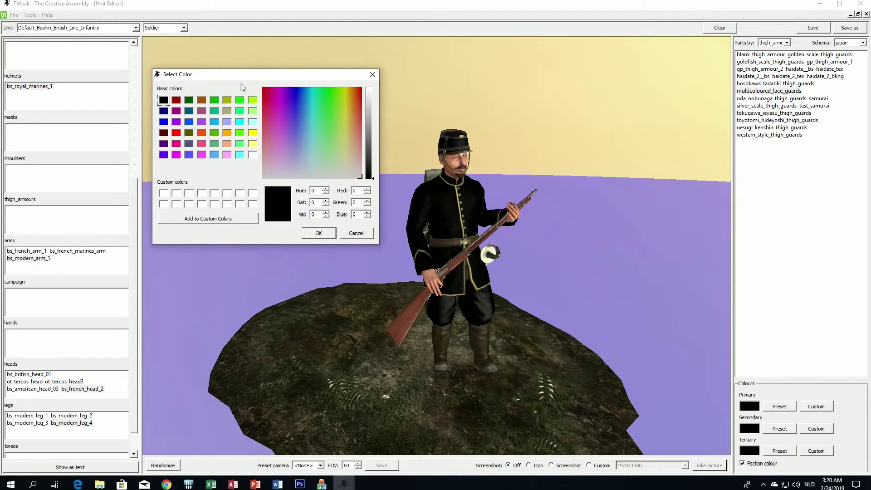
click(175, 100)
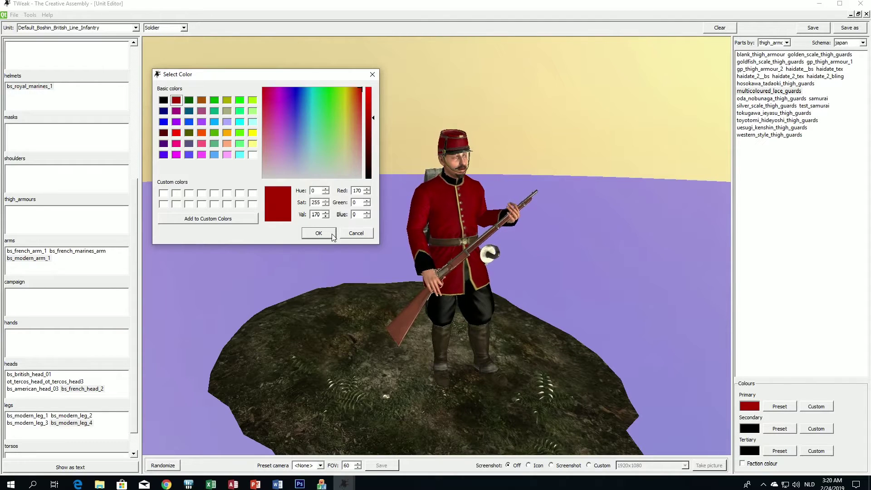
click(318, 232)
mouse_move(355, 241)
mouse_down()
mouse_move(440, 252)
mouse_move(361, 250)
mouse_up()
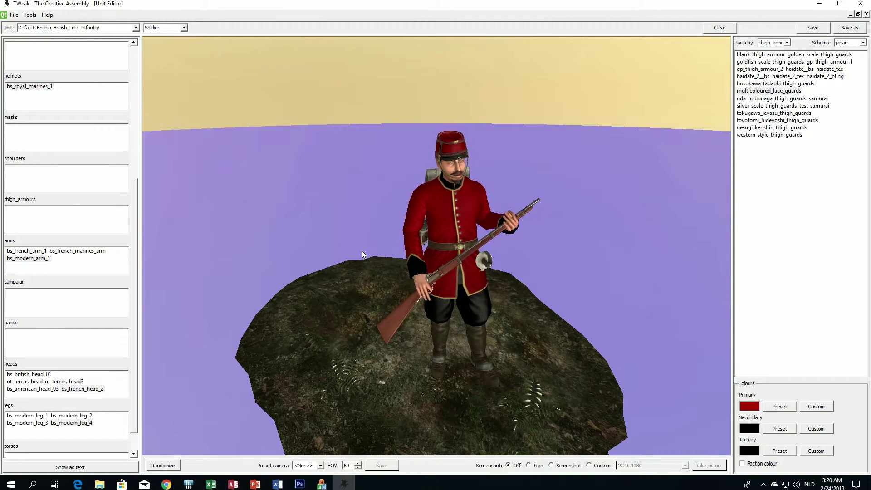
Try a darker custom red (150, 0, 0) as the primary uniform colour and discard it
click(816, 406)
drag(425, 151, 210, 92)
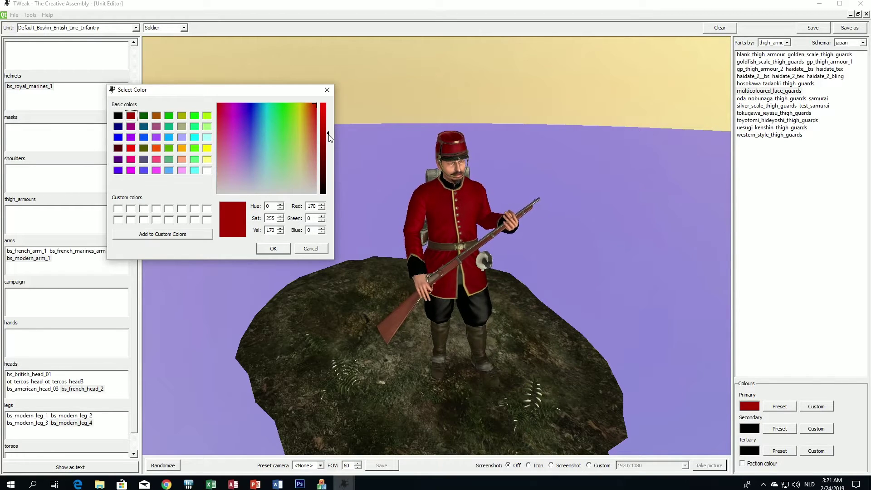
drag(329, 137, 329, 140)
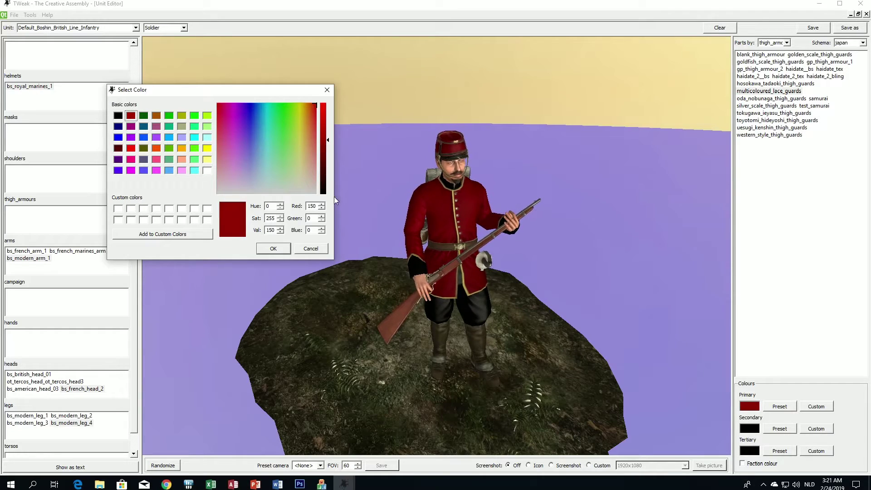
click(310, 249)
Inspect the uniform from the side and front and set its secondary colour to custom white (255, 255, 255)
drag(323, 252, 268, 244)
scroll(348, 243, up, 3)
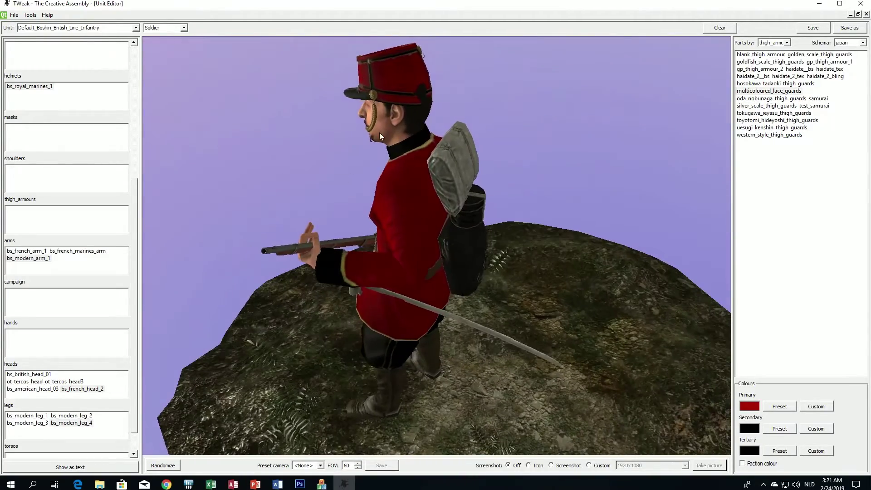
scroll(435, 103, up, 2)
drag(413, 126, 506, 144)
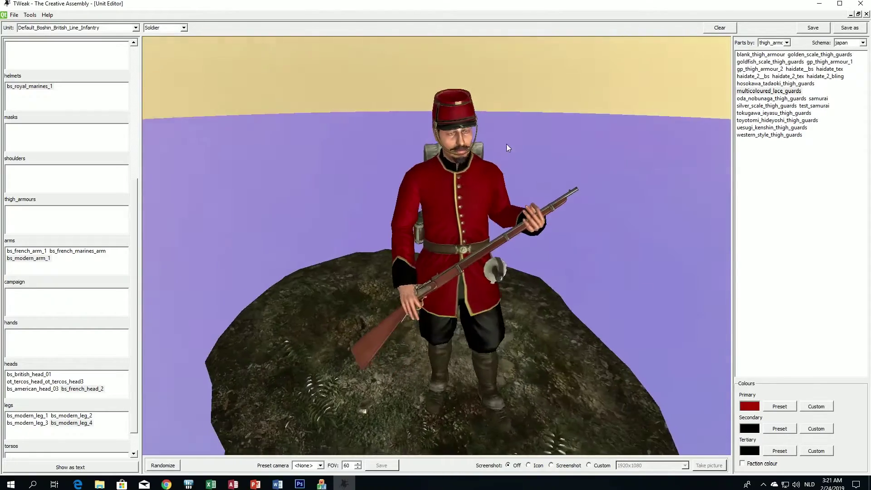
click(812, 451)
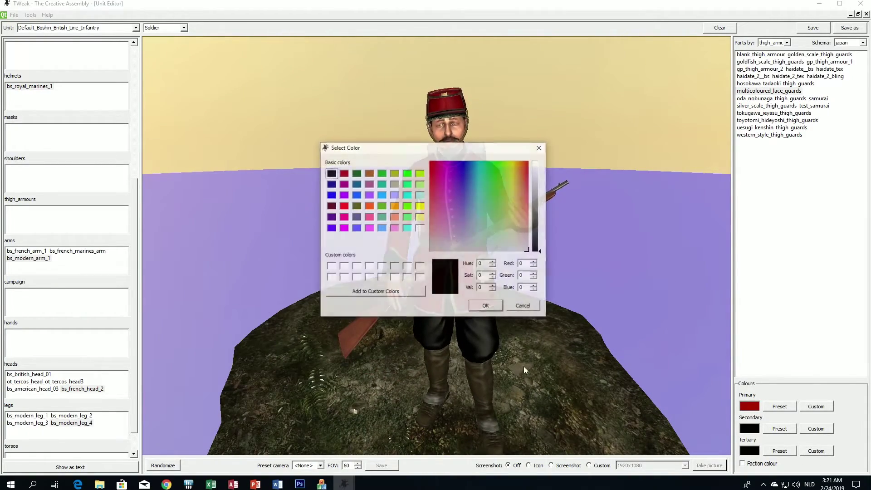
drag(420, 155, 205, 108)
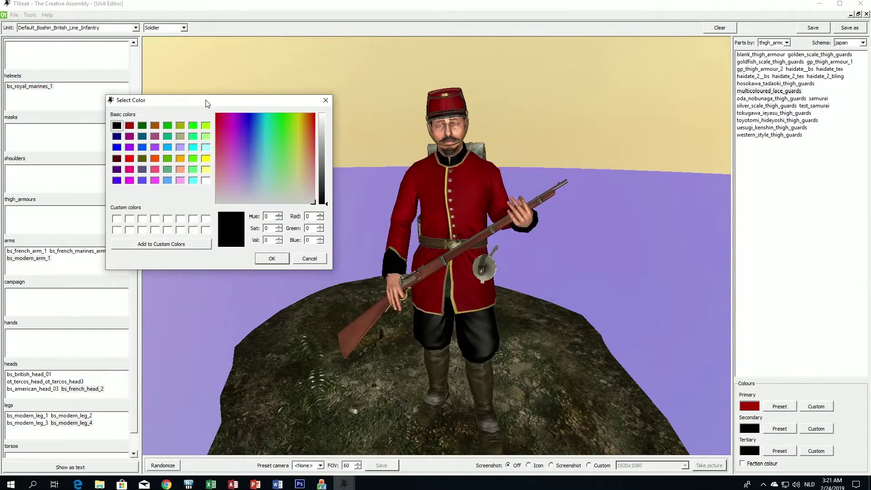
click(206, 181)
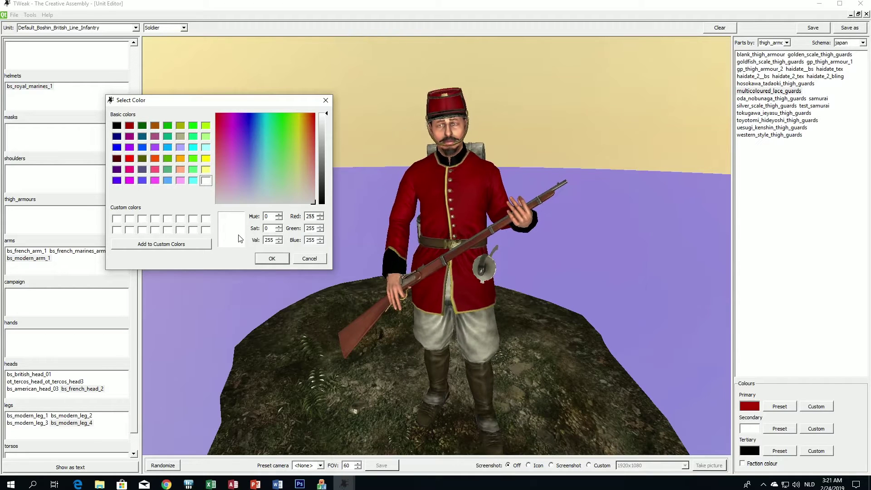
click(272, 257)
drag(342, 282, 440, 299)
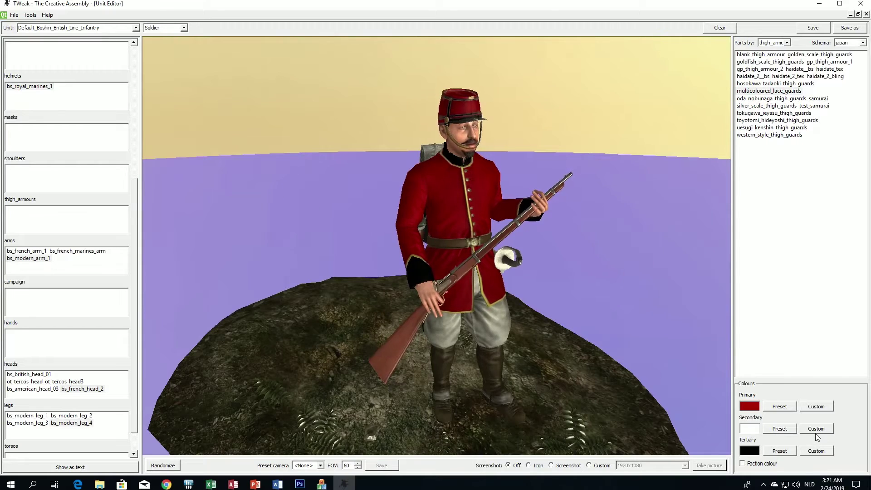
click(443, 315)
drag(441, 148, 245, 102)
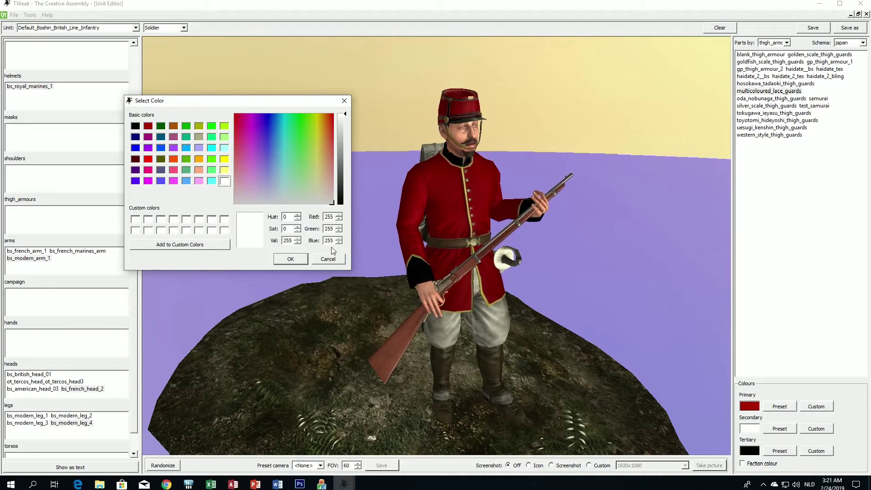
click(290, 259)
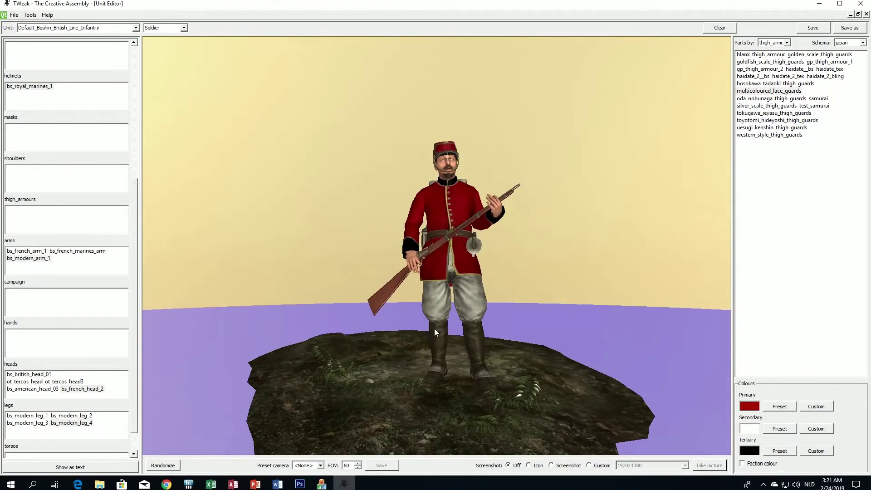
Set the tertiary uniform colour to custom white (255, 255, 255) and inspect the collar and cuffs
drag(434, 329, 398, 313)
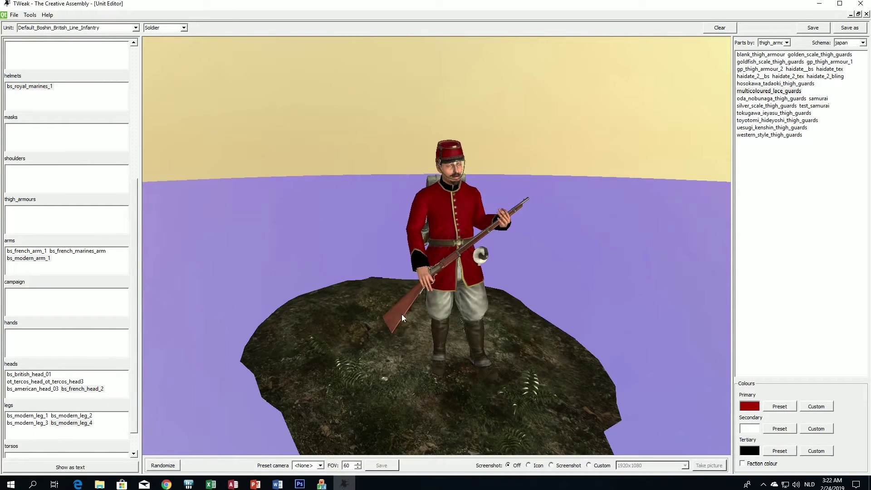
click(817, 451)
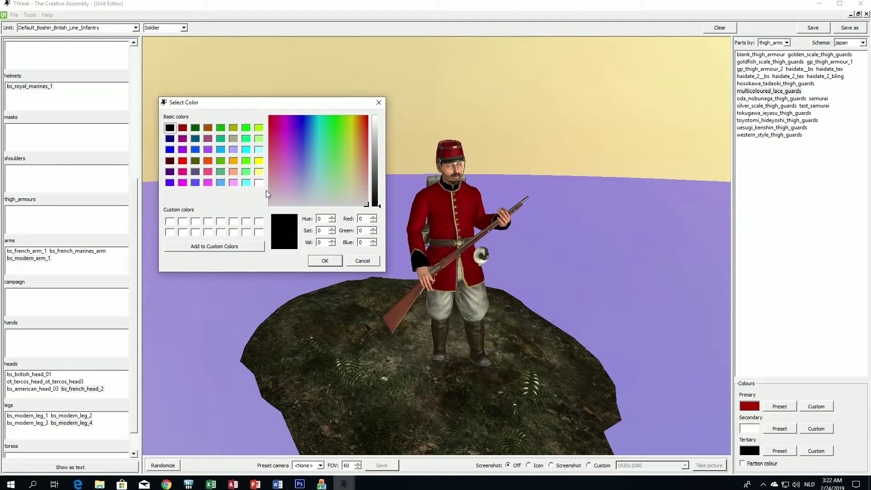
click(258, 182)
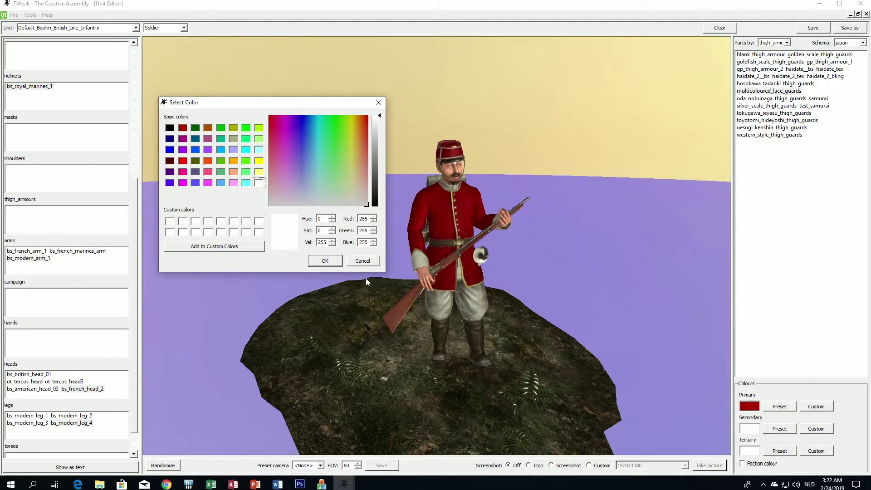
click(324, 261)
drag(326, 266, 387, 249)
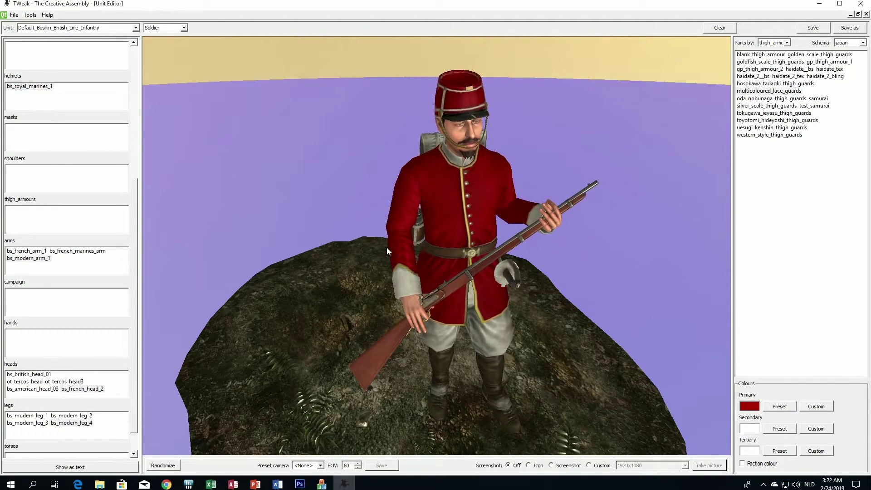
drag(470, 270, 494, 234)
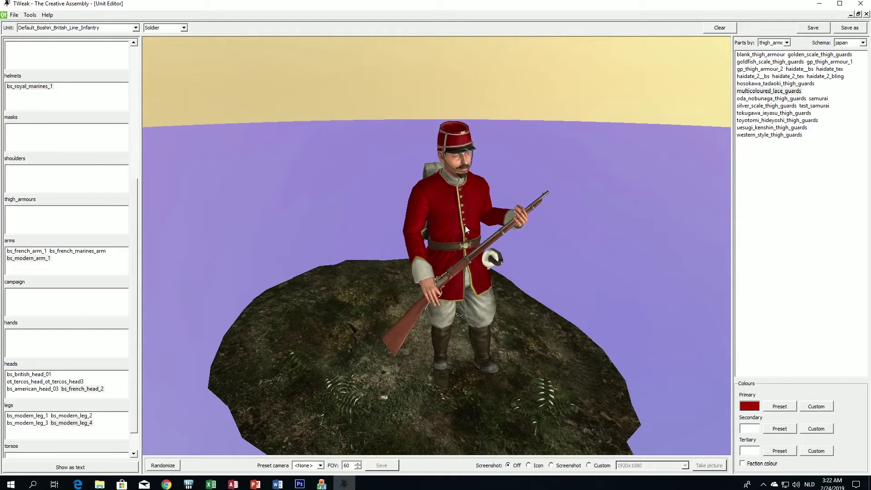
click(816, 428)
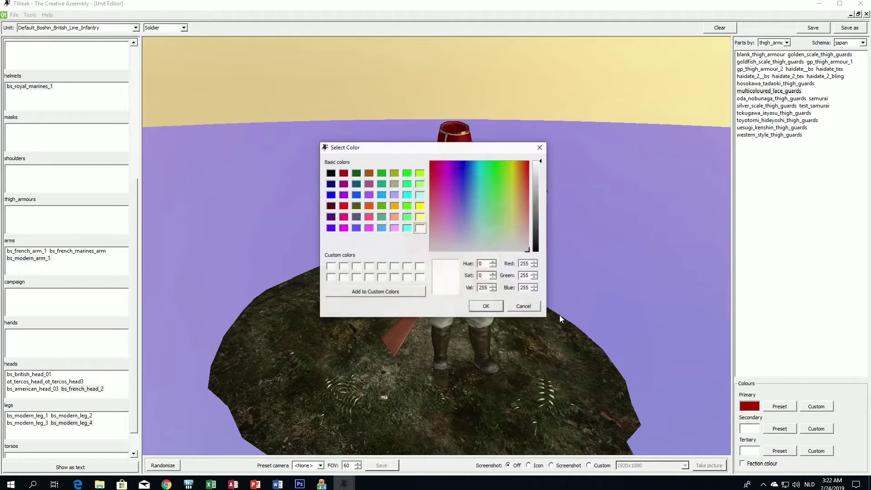
drag(463, 155, 308, 117)
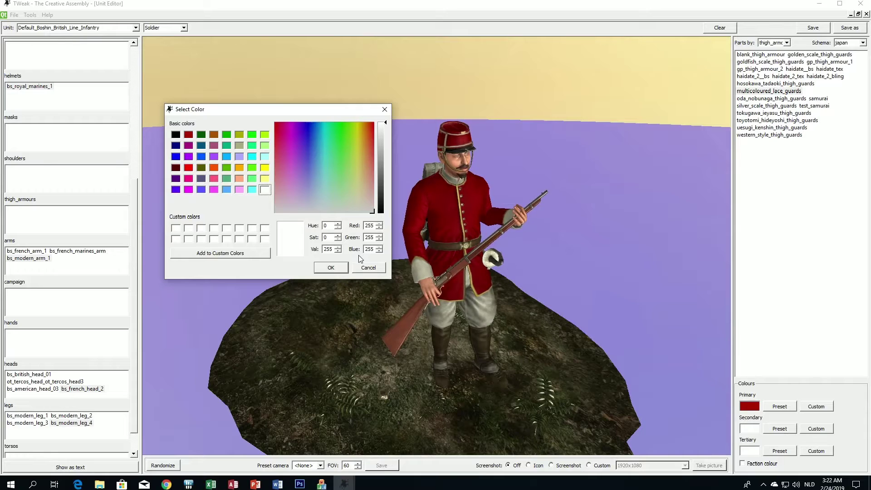
click(331, 268)
Inspect the recoloured soldier from several angles and preview him with bs_french_arm_1
drag(357, 282, 329, 281)
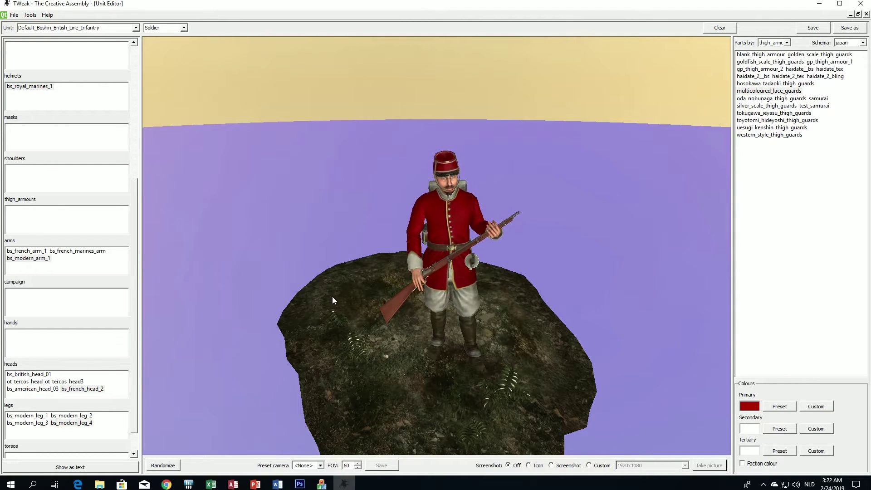
drag(332, 295, 346, 287)
scroll(344, 285, down, 3)
scroll(254, 252, up, 5)
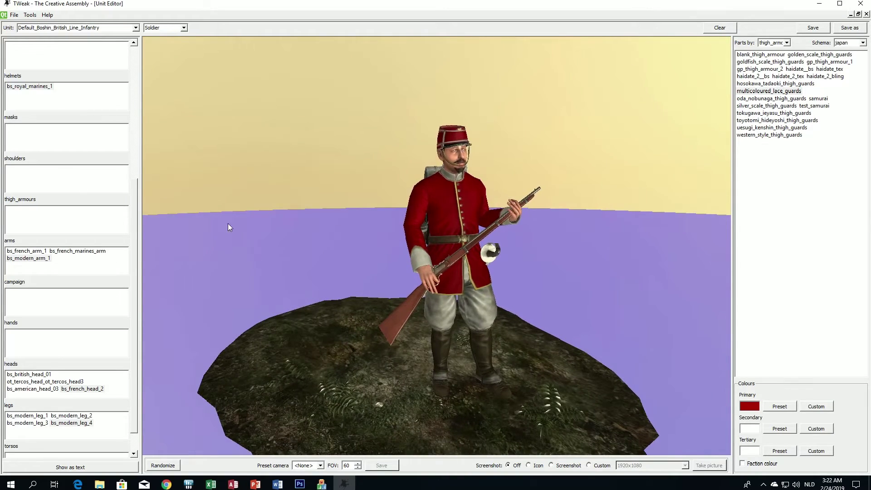
drag(228, 223, 172, 228)
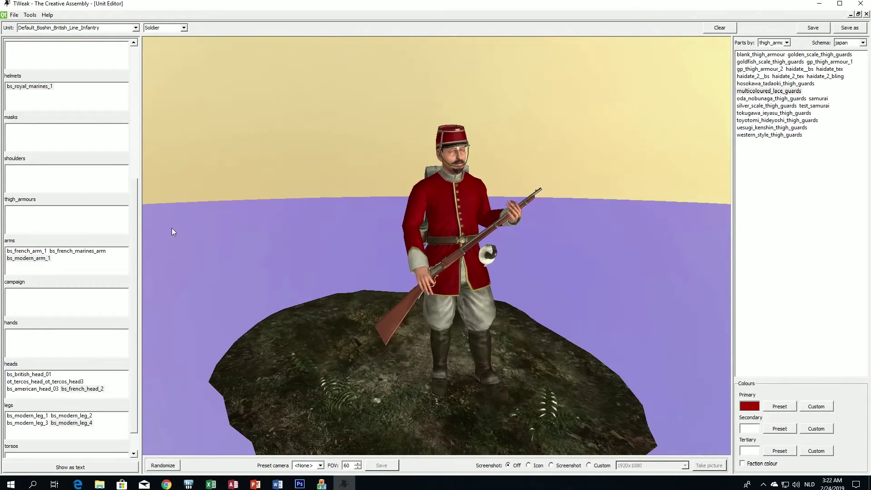
click(37, 252)
mouse_move(214, 276)
mouse_down()
mouse_move(351, 277)
mouse_move(222, 273)
mouse_up()
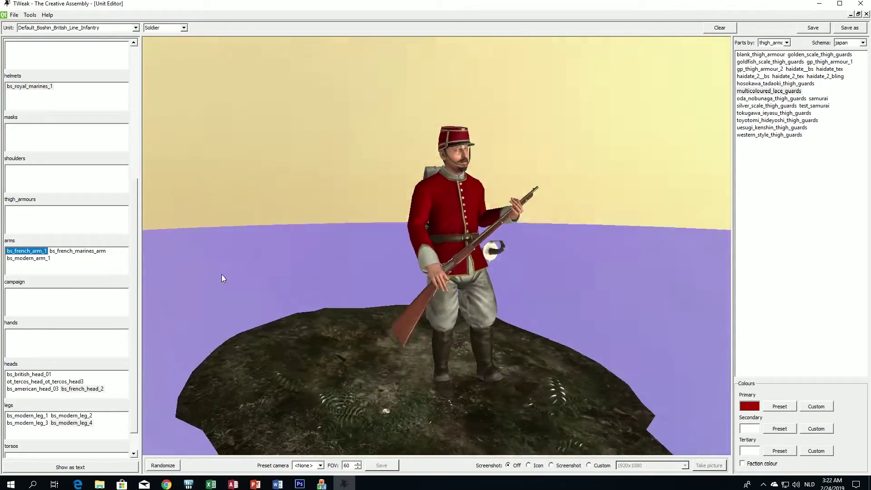
scroll(251, 274, up, 3)
drag(292, 278, 267, 286)
Preview the soldier with bs_french_marines_arm and with bs_modern_arm_1, checking each coat from several angles
click(81, 252)
scroll(295, 279, down, 3)
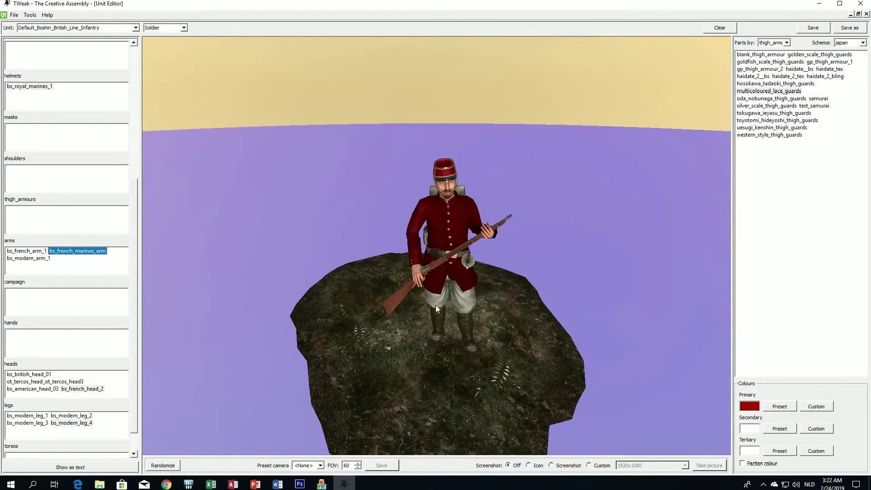
drag(436, 305, 464, 278)
scroll(422, 298, up, 3)
drag(445, 235, 412, 254)
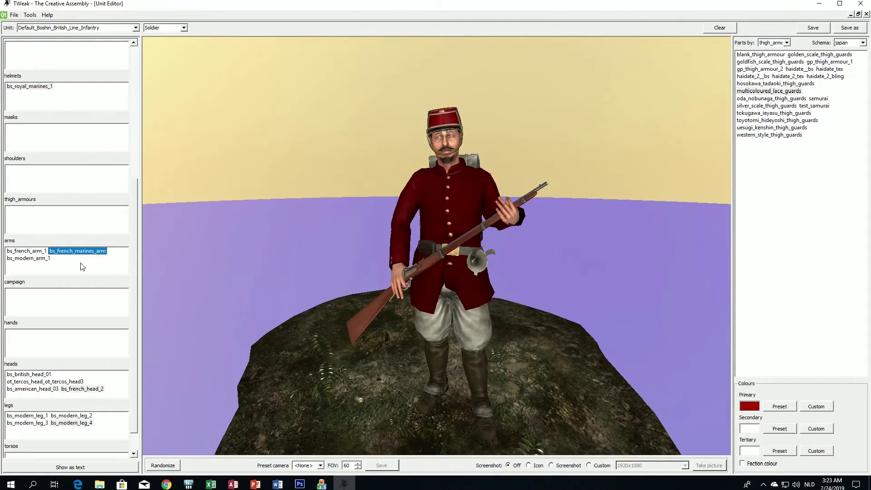
click(40, 258)
scroll(353, 350, down, 2)
drag(352, 350, 327, 359)
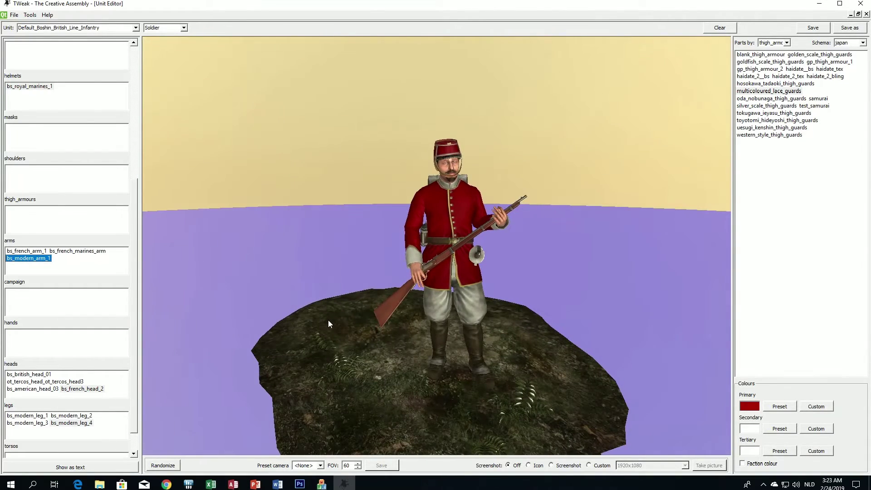
Preview the recoloured trousers on the soldier with bs_modern_leg_1 and with bs_modern_leg_2
scroll(64, 381, down, 1)
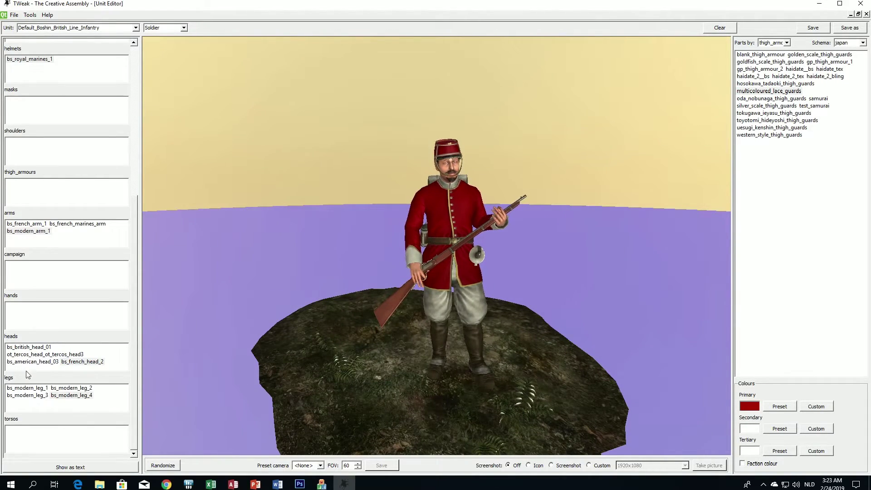
click(25, 388)
drag(317, 358, 367, 357)
drag(453, 344, 290, 363)
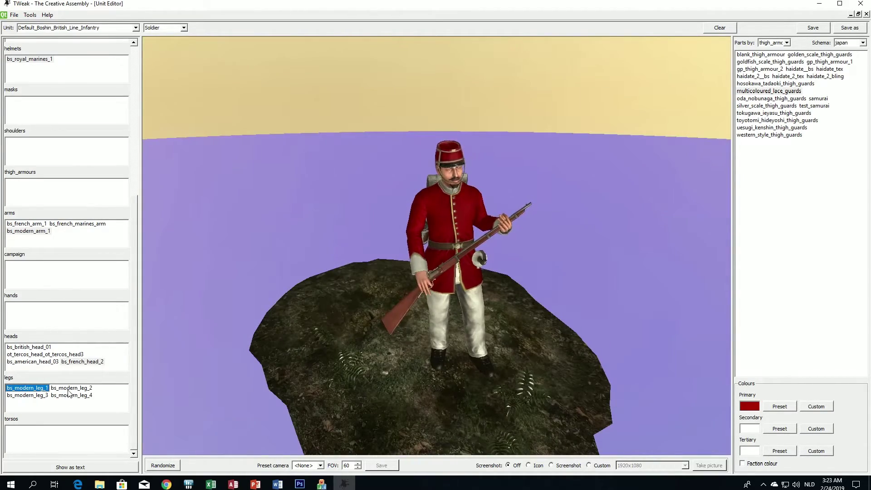
click(72, 388)
drag(369, 382, 276, 376)
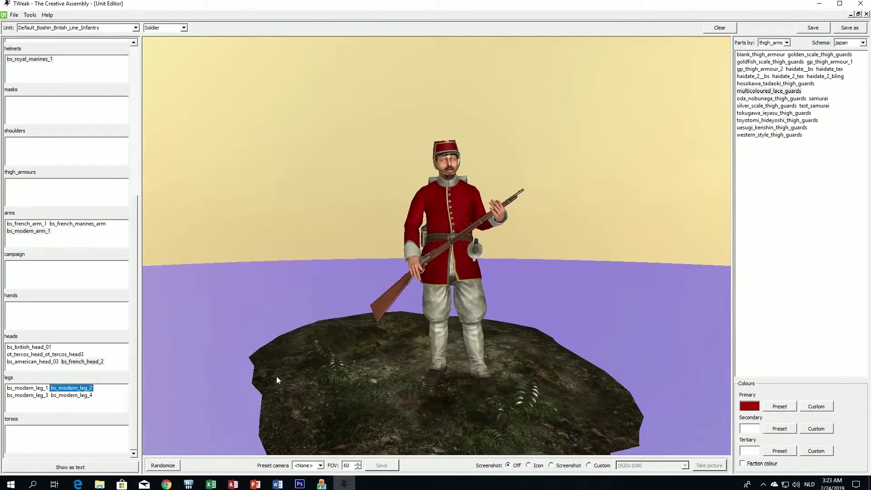
Preview the soldier's trousers and boots with bs_modern_leg_3 and with bs_modern_leg_4
click(27, 395)
drag(419, 344, 202, 385)
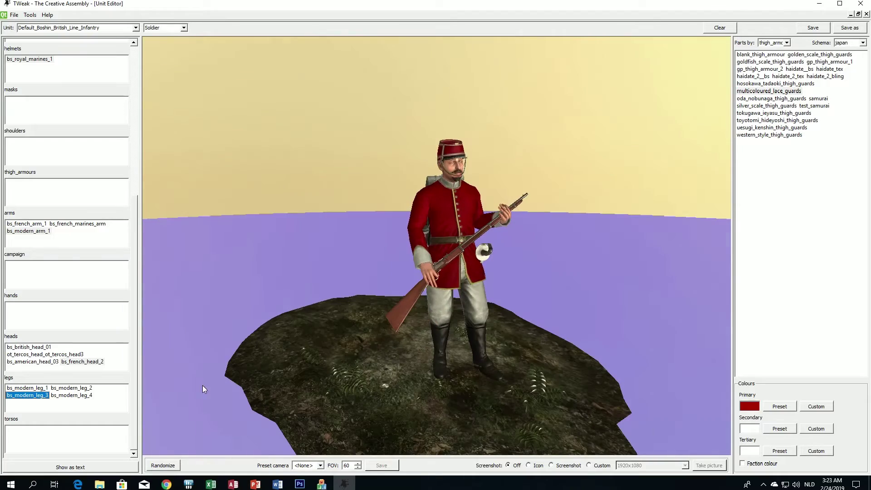
click(71, 395)
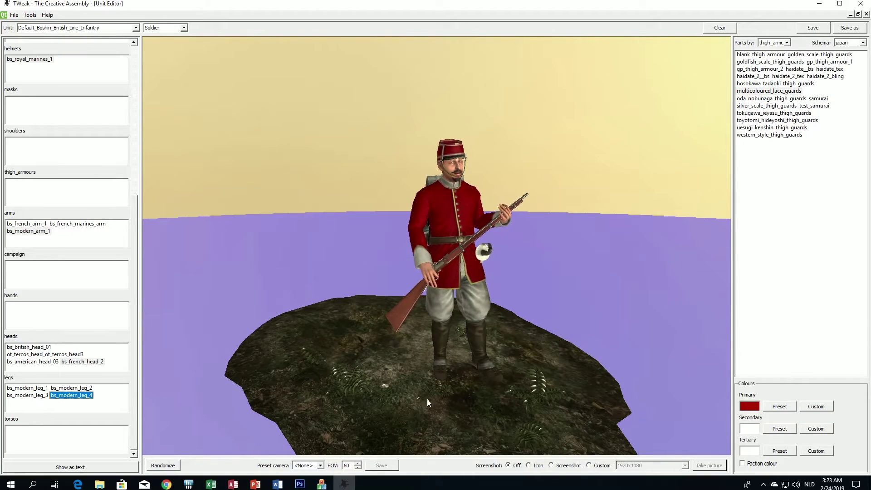
drag(426, 398, 442, 352)
scroll(390, 385, up, 3)
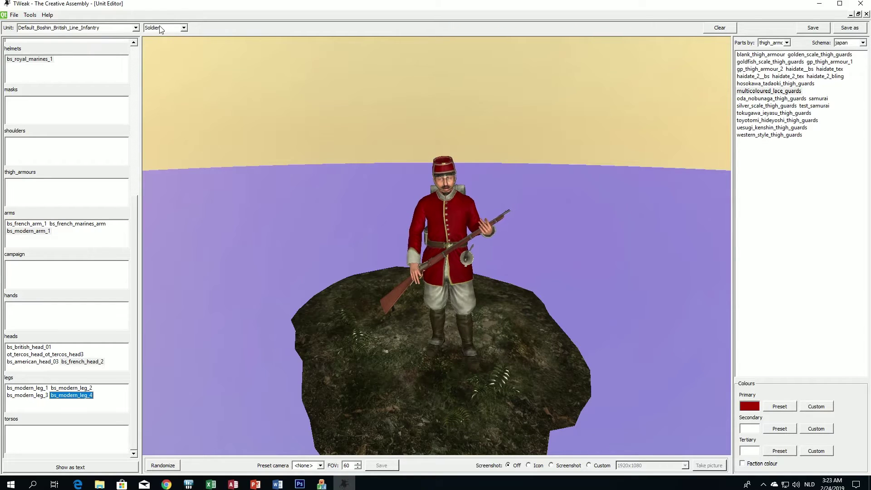
Check the unit's available figure types and keep Soldier selected
click(184, 29)
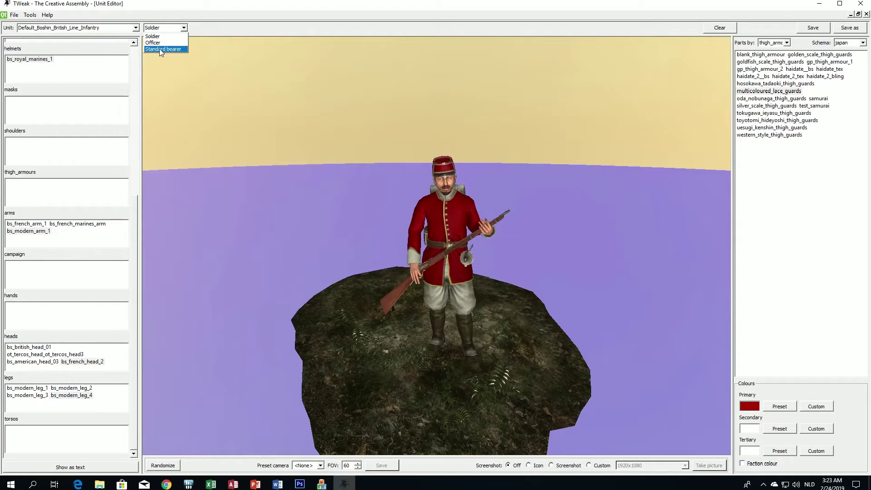
click(153, 36)
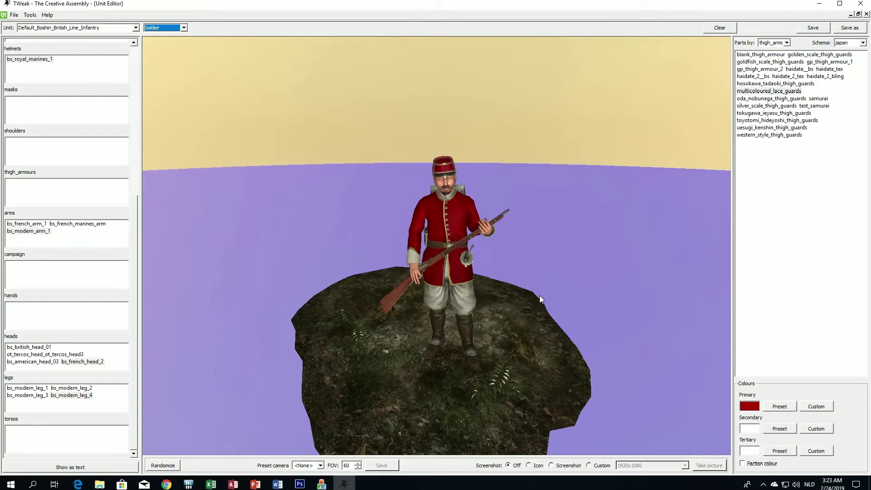
mouse_move(539, 295)
mouse_down()
mouse_move(447, 292)
mouse_move(546, 299)
mouse_move(533, 284)
mouse_move(548, 285)
mouse_up()
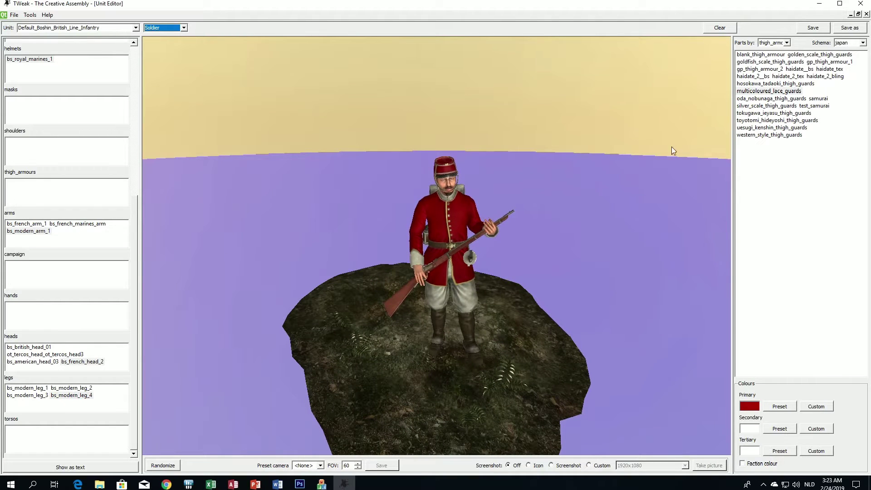
click(845, 30)
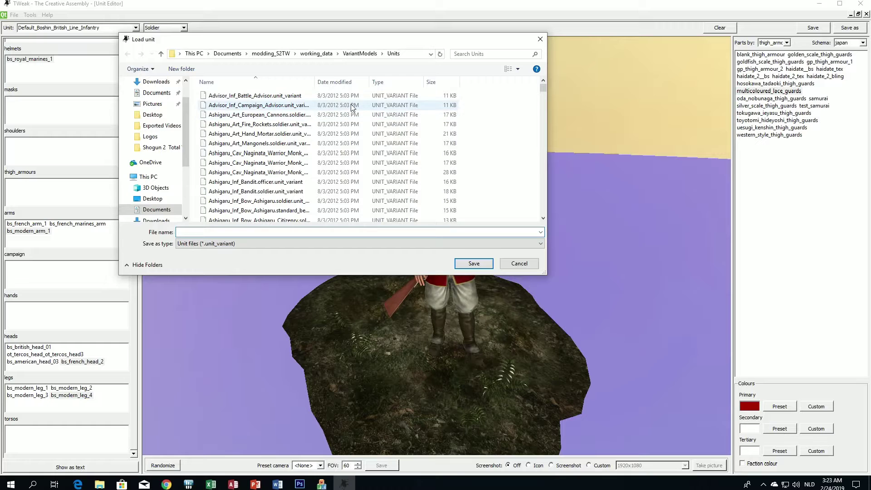
scroll(264, 192, down, 10)
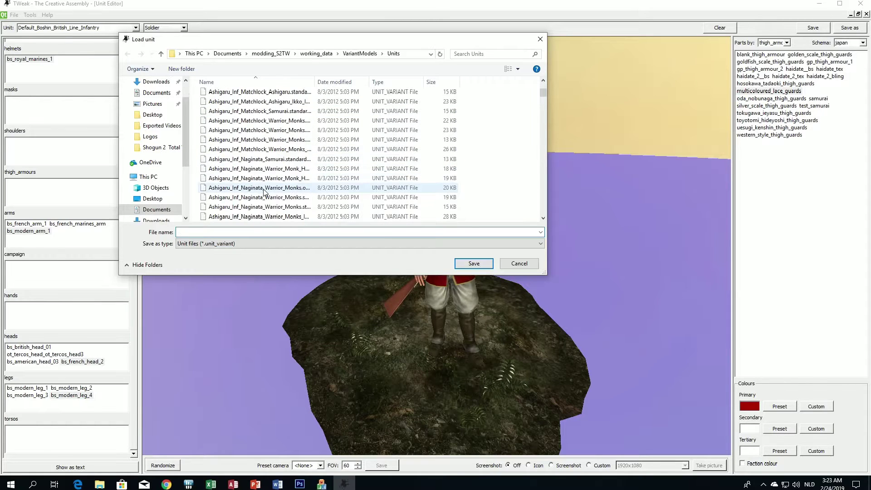
scroll(264, 192, up, 3)
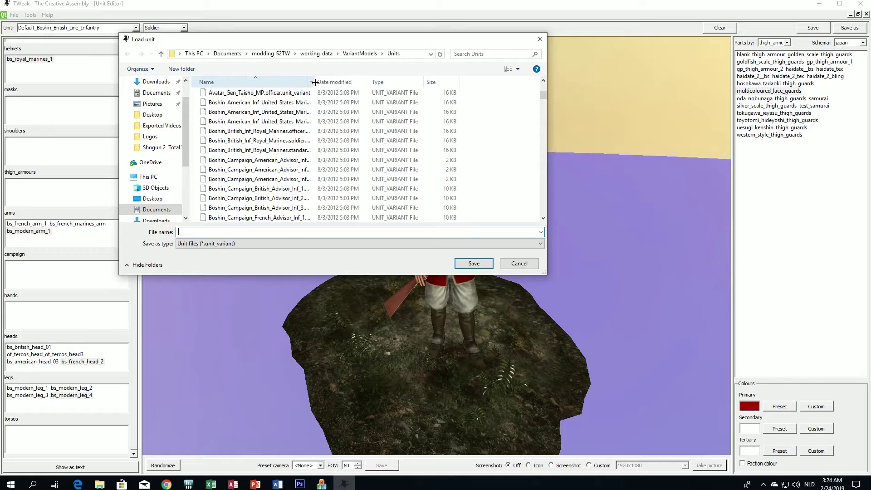
drag(315, 83, 376, 82)
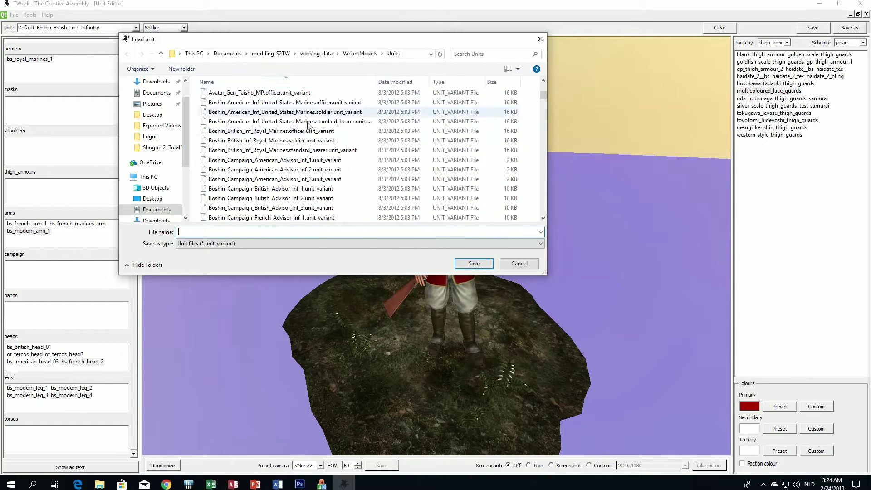
click(532, 264)
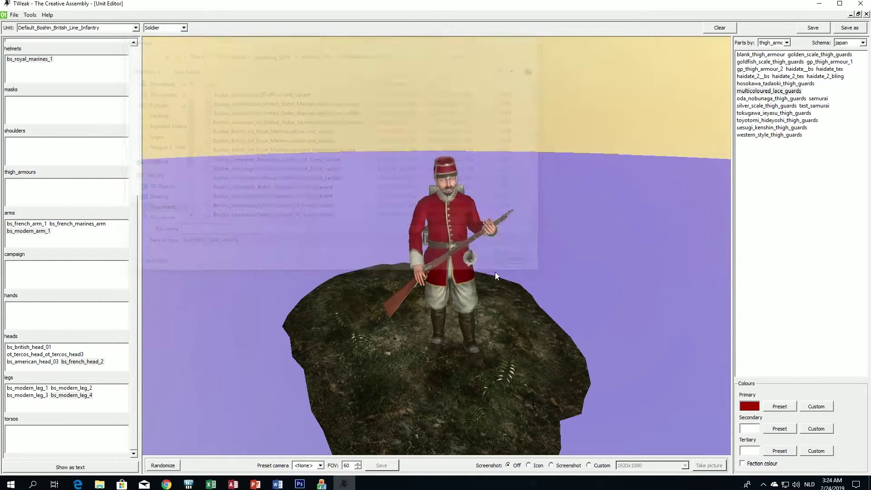
click(859, 31)
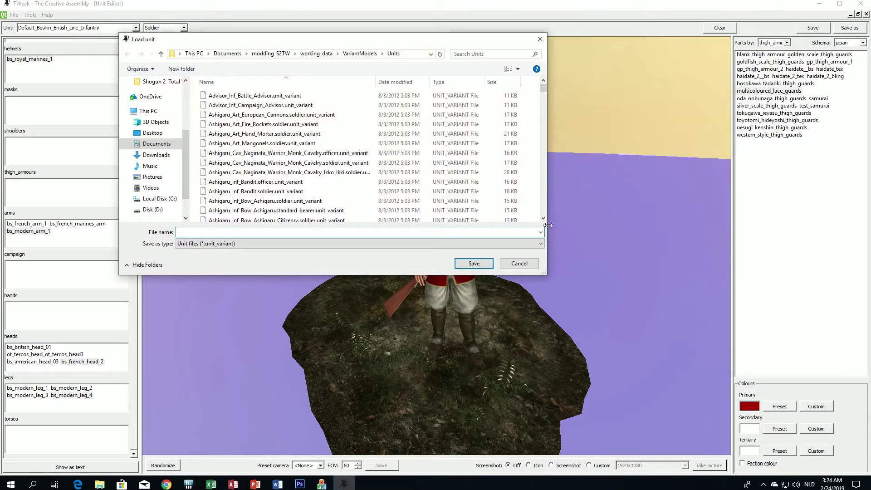
click(519, 263)
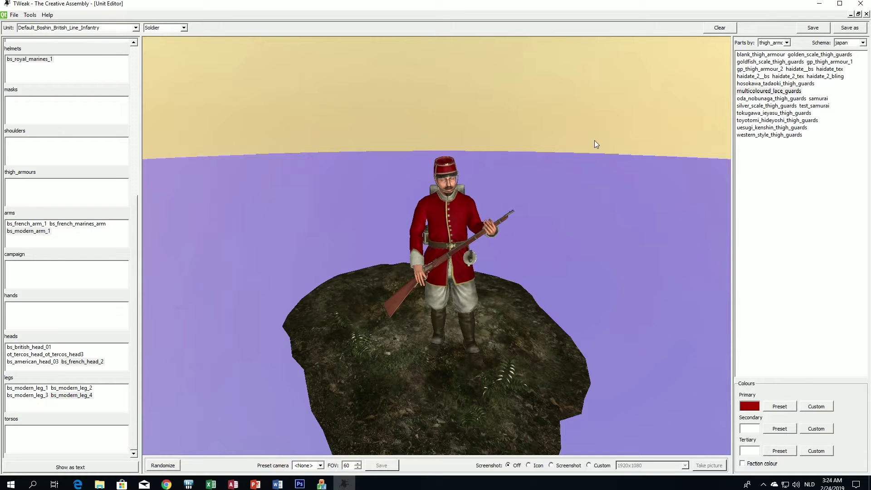
Start saving the soldier as a new unit variant, using the file name Boshin_British_Inf_Royal_Marines.soldier.unit_variant as the naming template
click(841, 28)
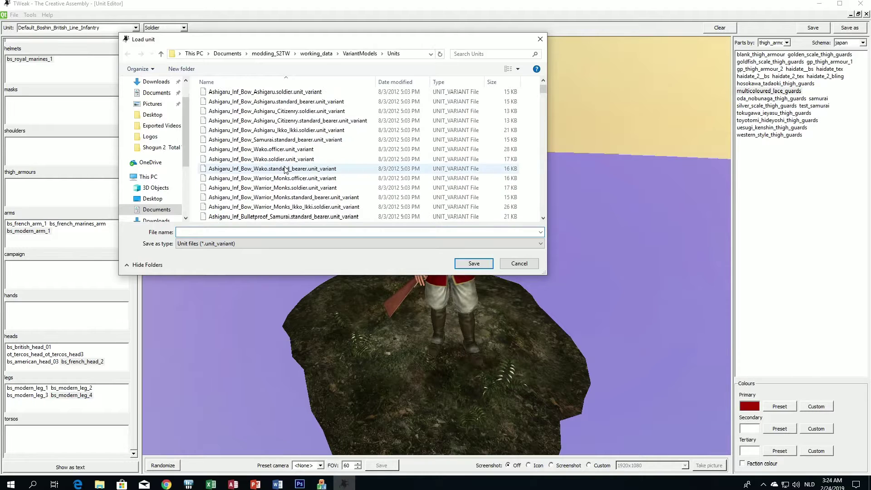
scroll(285, 169, down, 15)
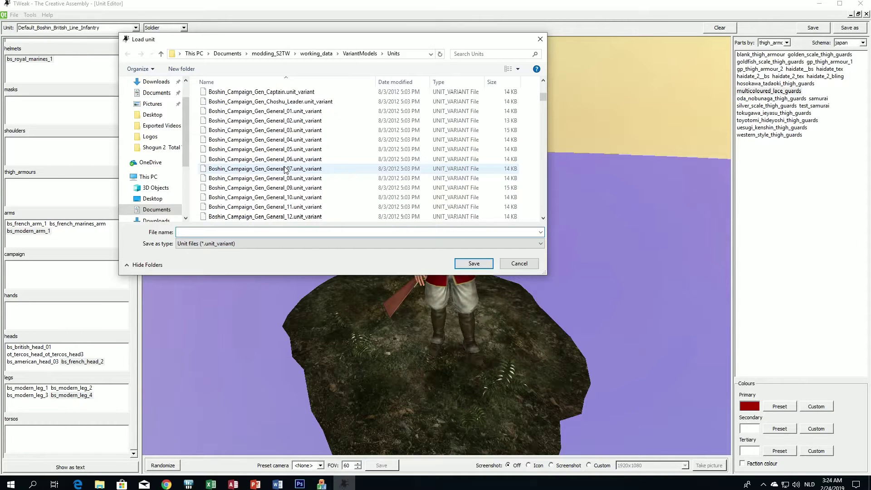
scroll(285, 169, up, 8)
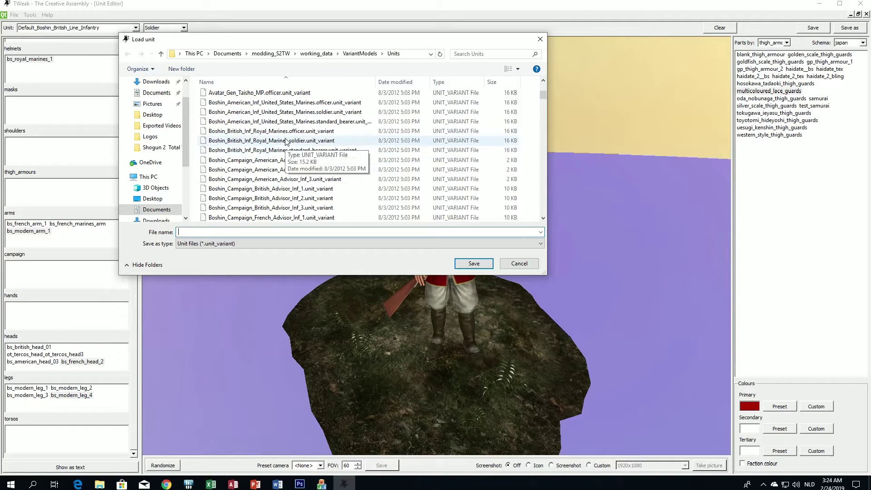
click(235, 141)
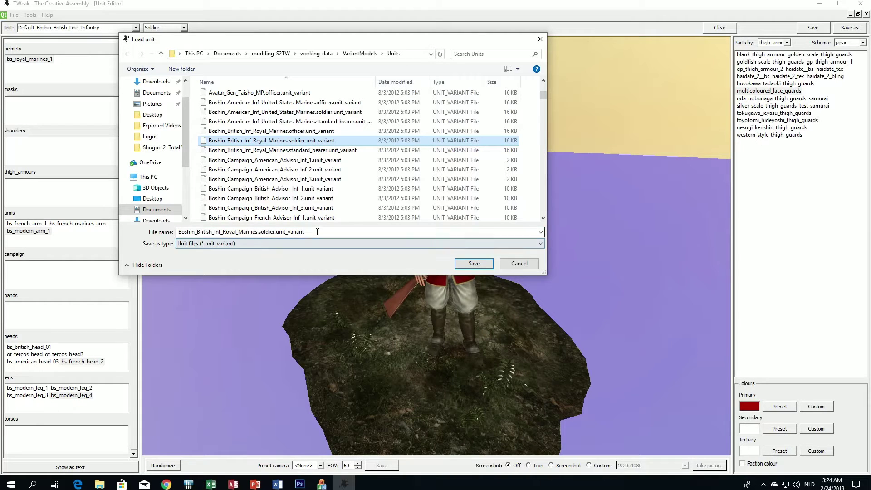
double_click(327, 232)
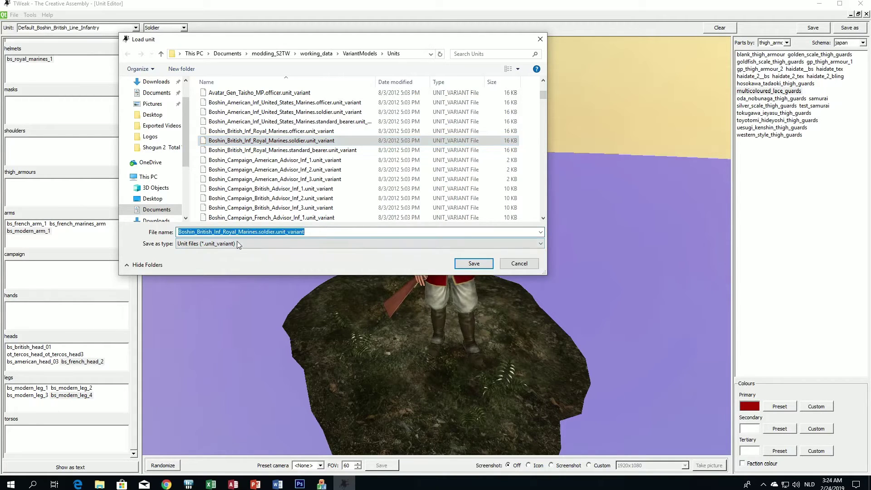
click(326, 231)
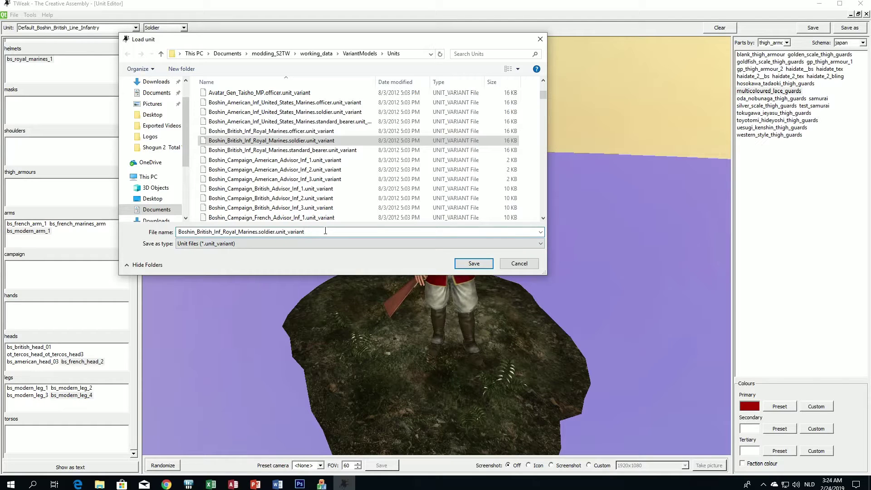
Change the file name to Boshin_British_Inf_Line_Infantry.soldier and save the unit variant in the Units folder
key(BackSpace)
key(BackSpace)
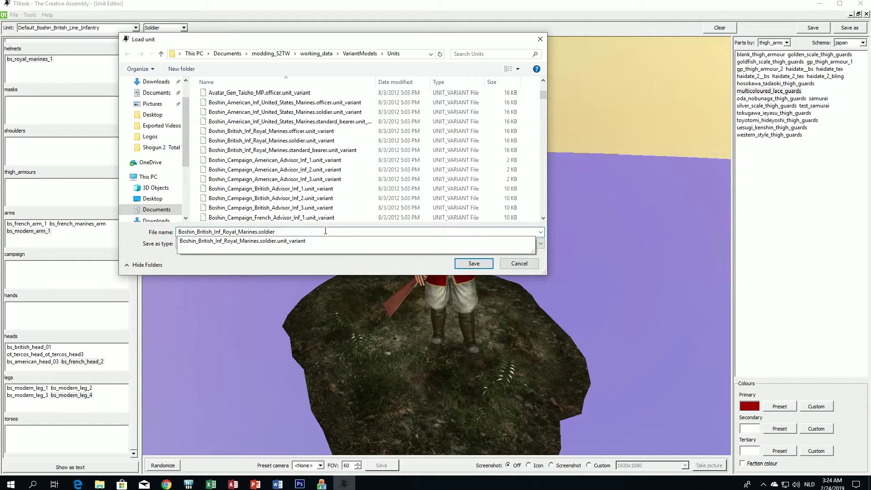
key(Left)
key(Left)
key(Left)
key(Left)
key(Left)
key(Left)
key(Left)
key(BackSpace)
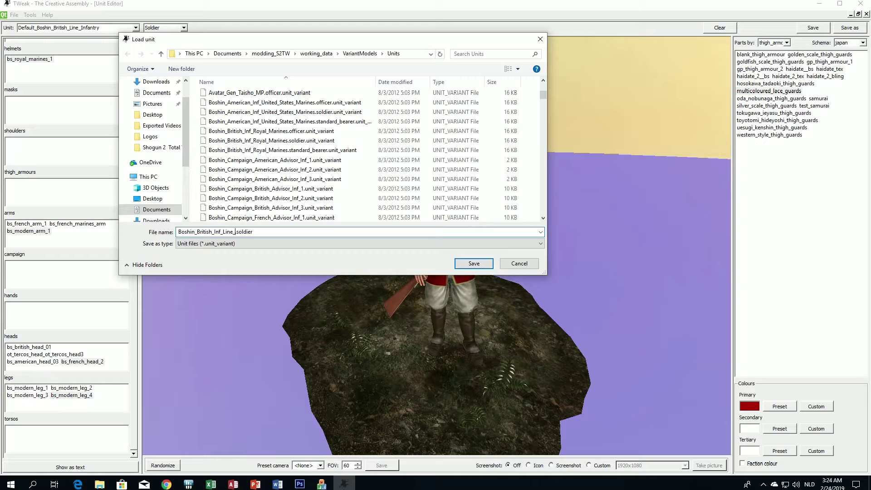
text(fantry)
click(472, 264)
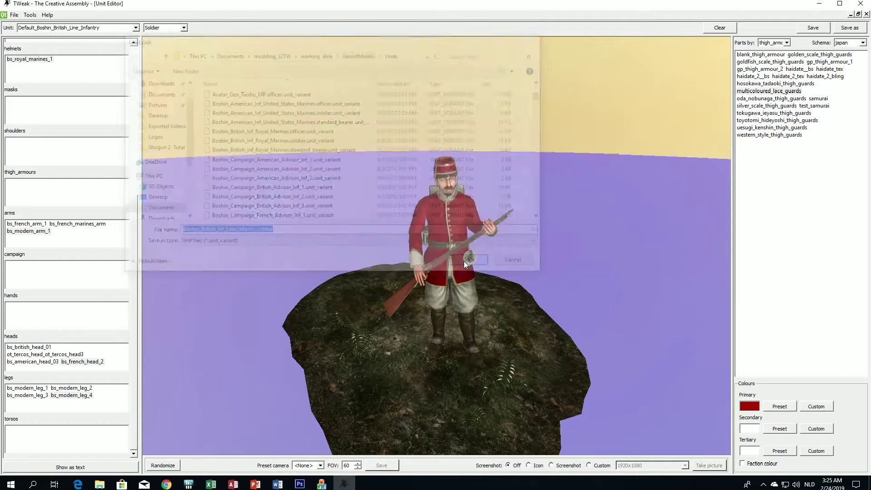
Switch the British Line Infantry unit to its Standard bearer figure without saving the soldier again, and inspect the figure
click(186, 28)
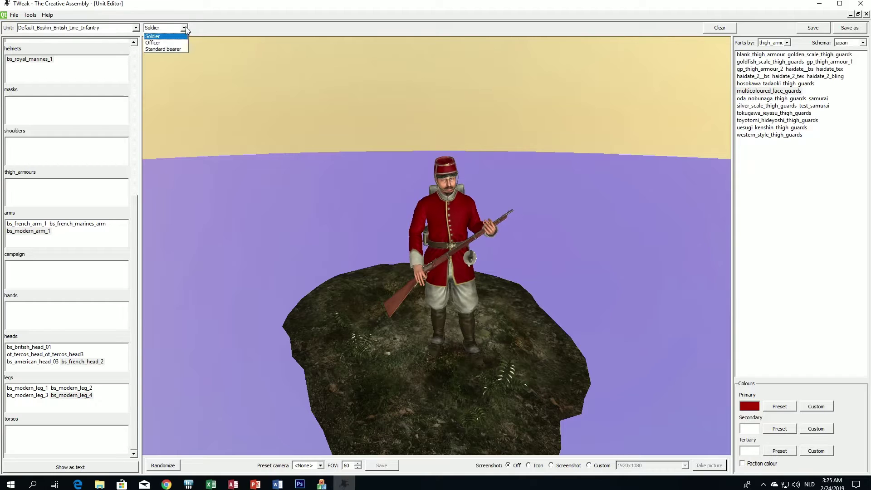
click(173, 47)
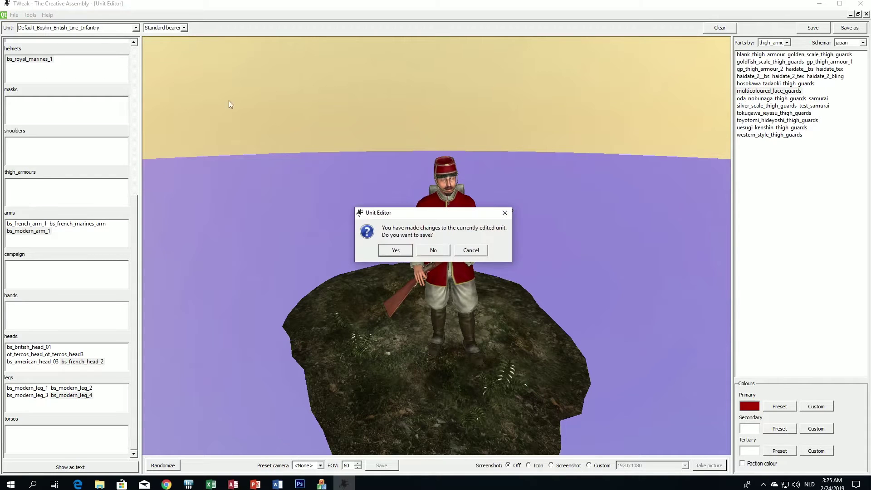
click(428, 253)
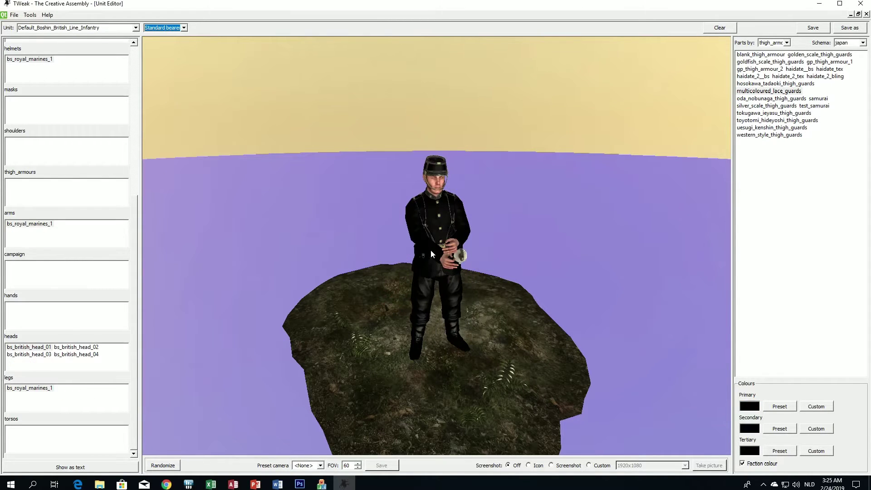
drag(458, 257, 447, 128)
drag(412, 181, 414, 236)
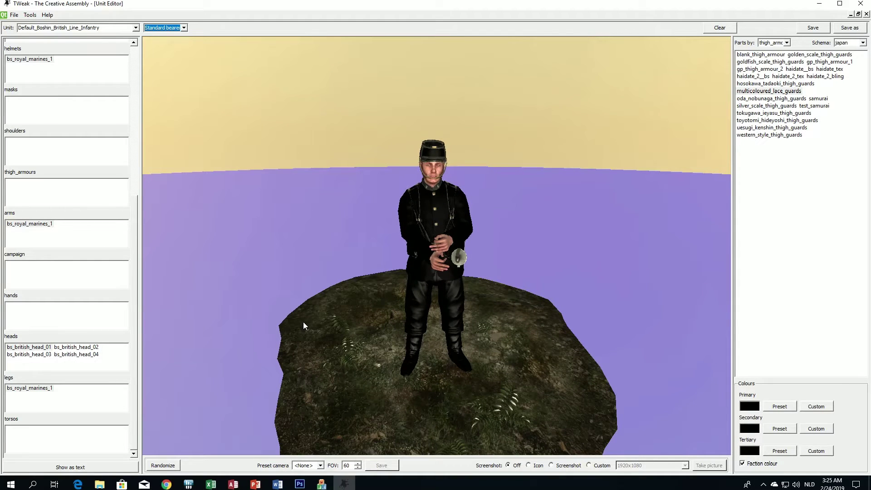
scroll(312, 325, up, 2)
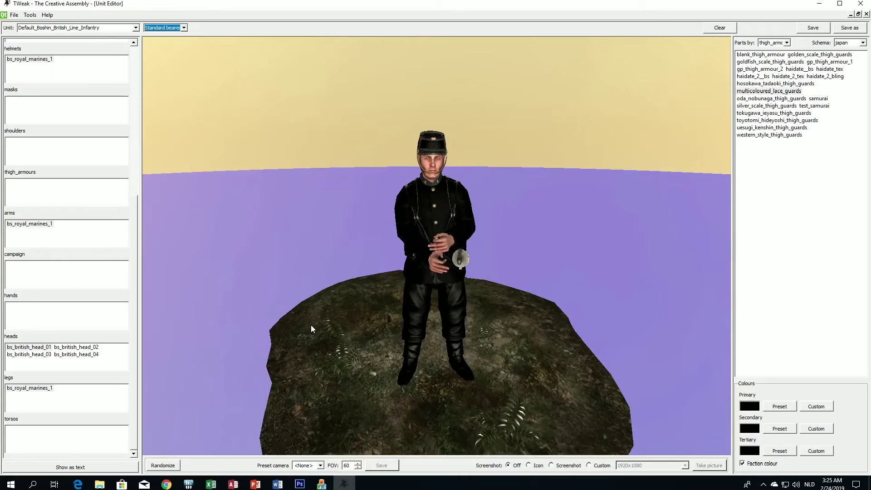
mouse_move(311, 325)
mouse_down()
mouse_move(412, 320)
mouse_move(321, 325)
mouse_up()
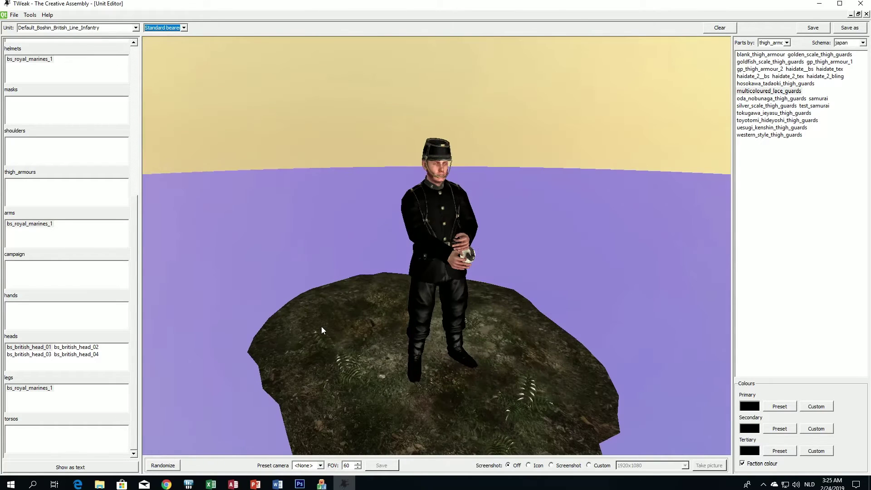
Remove heads bs_british_head_01 to bs_british_head_04 and the bs_royal_marines_1 helmet from the standard bearer
click(28, 348)
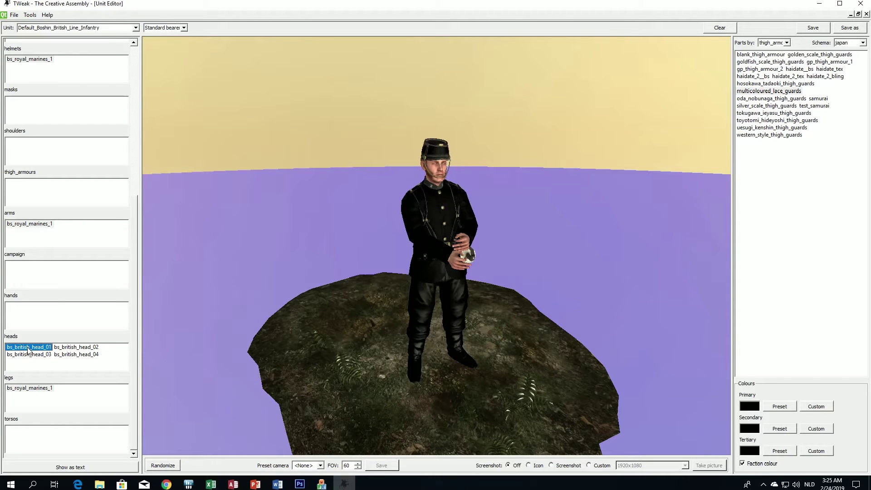
key(Delete)
key(Delete)
key(Delete)
key(Delete)
scroll(48, 305, up, 3)
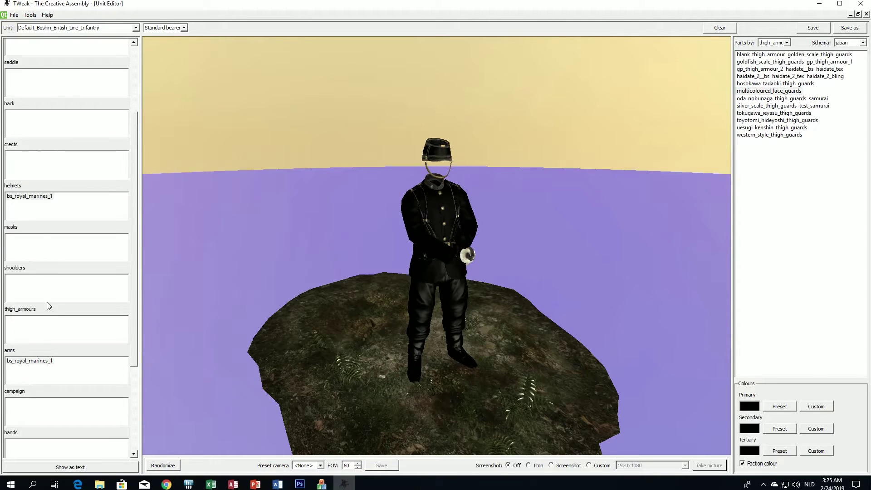
click(27, 196)
key(Delete)
Remove the bs_royal_marines_1 arms and legs from the standard bearer
scroll(36, 237, down, 3)
click(30, 225)
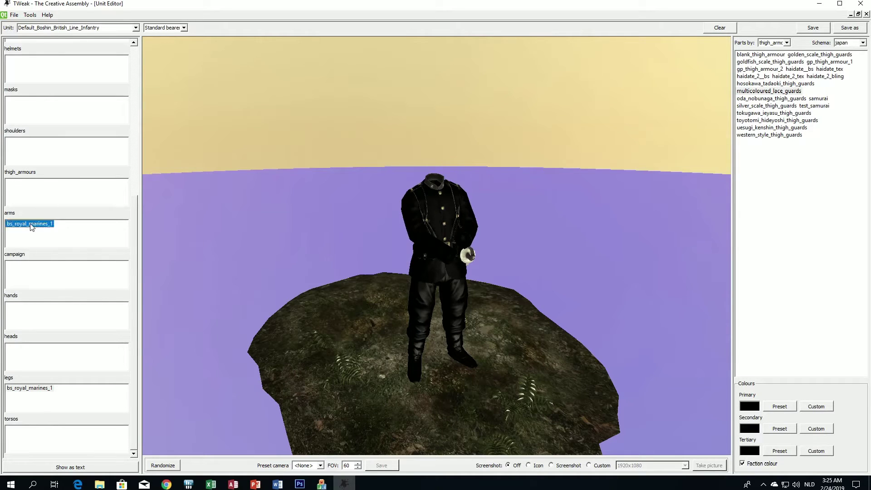
key(Delete)
click(42, 389)
key(Delete)
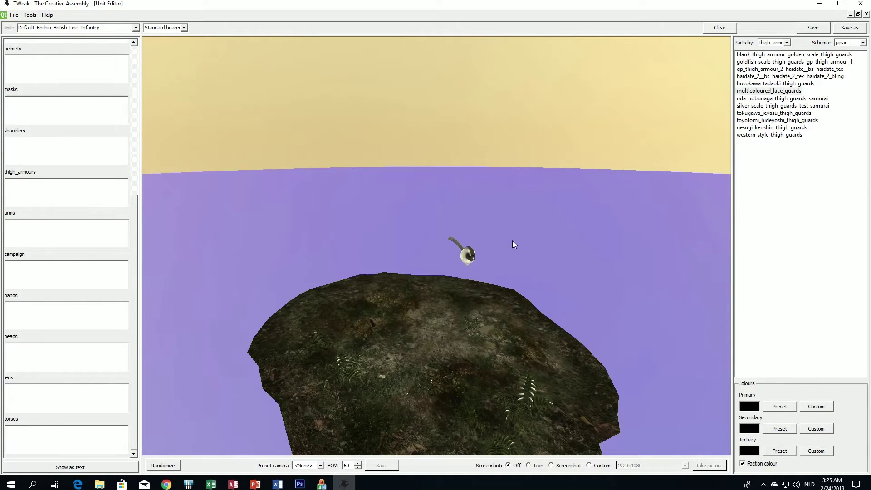
Filter the available parts by helmets for the standard bearer
scroll(110, 175, up, 5)
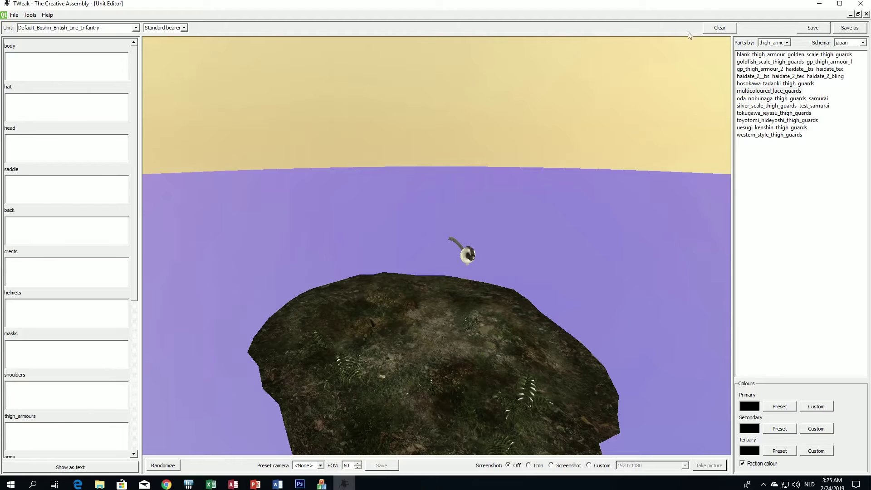
click(775, 42)
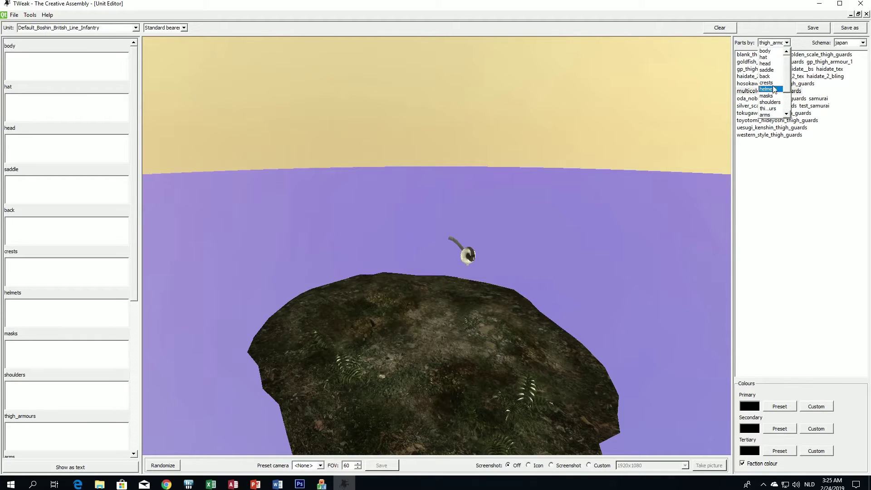
Browse the hands and heads parts and add bs_british_head_03 to the standard bearer
scroll(773, 91, down, 2)
click(773, 97)
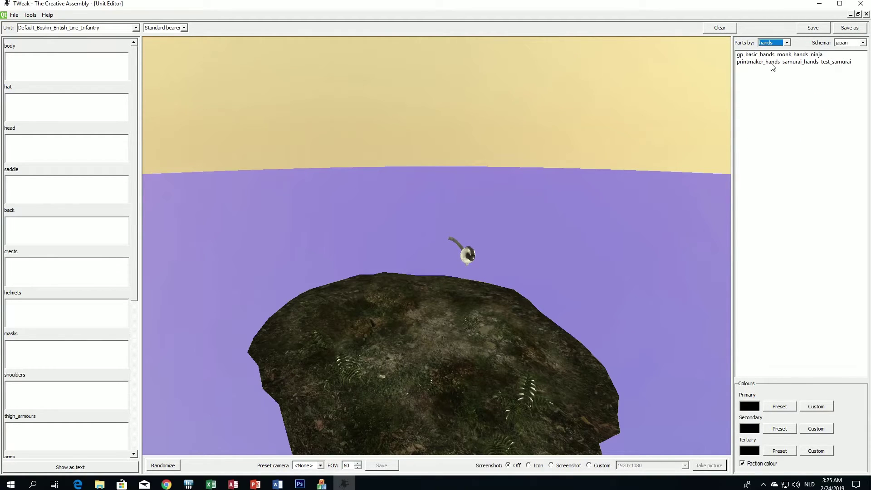
click(771, 43)
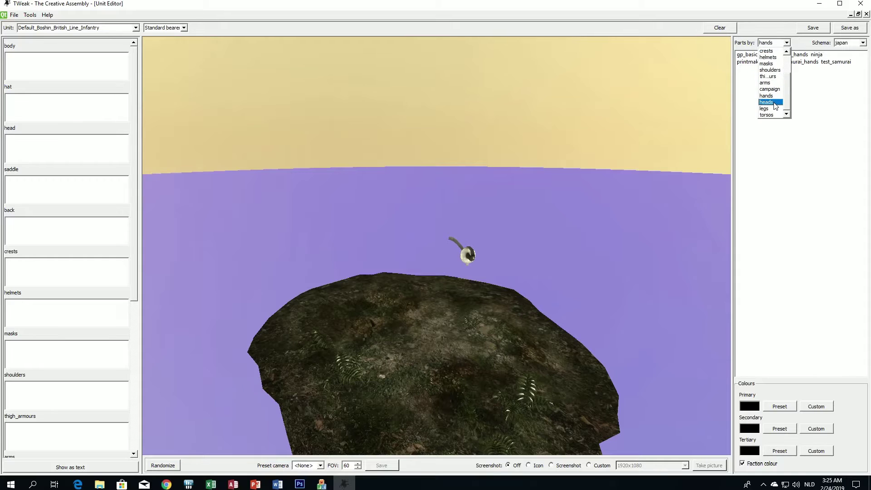
click(776, 104)
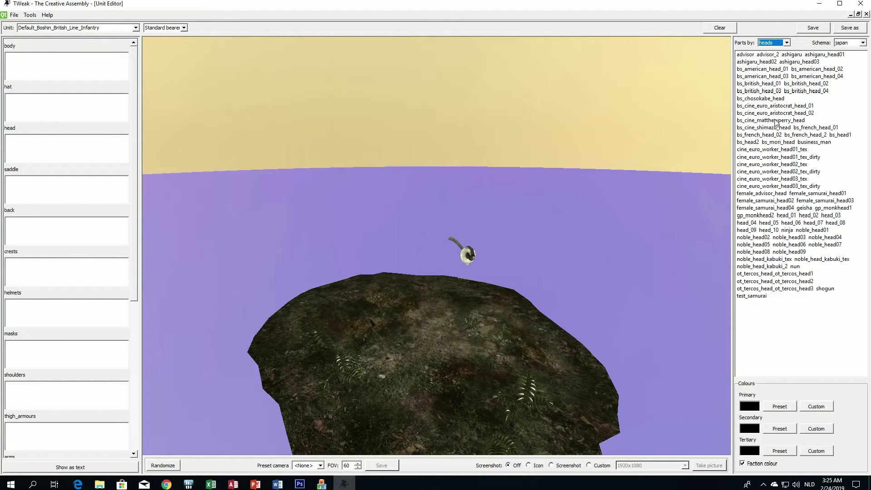
click(767, 92)
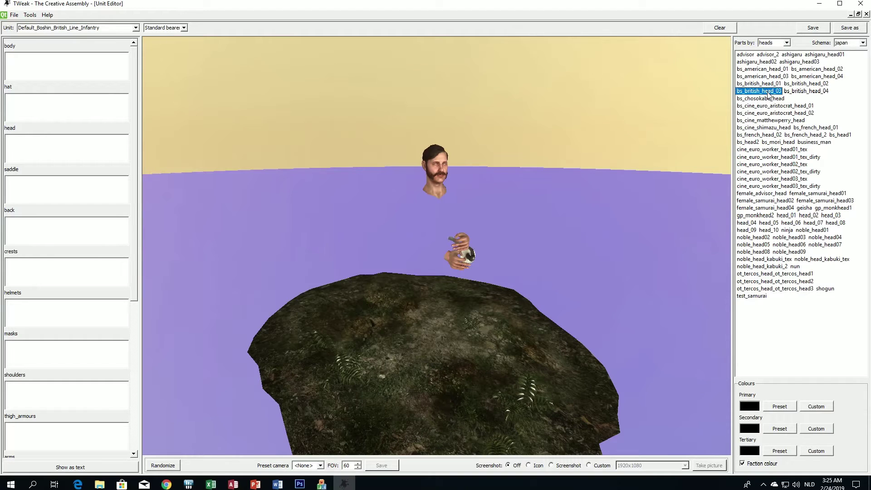
Try the bs_us_marines_1 helmet on the standard bearer, and remove it from the helmets slot
click(779, 43)
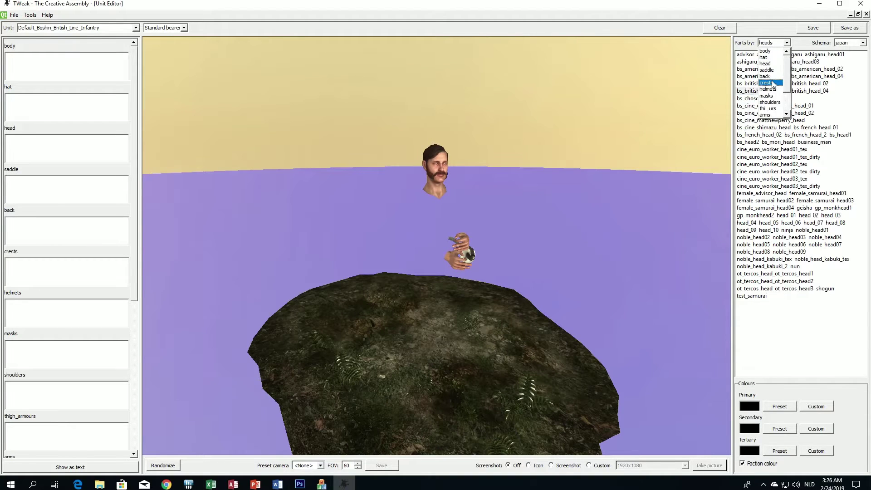
scroll(773, 73, down, 2)
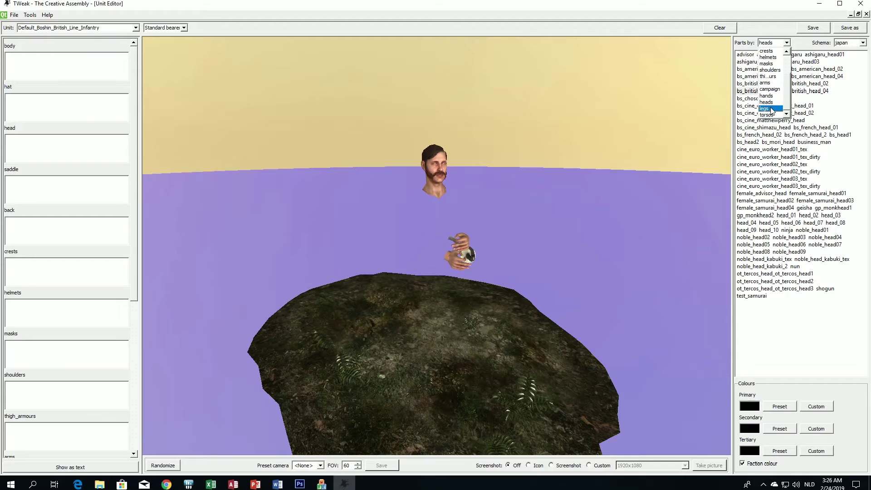
scroll(773, 96, up, 2)
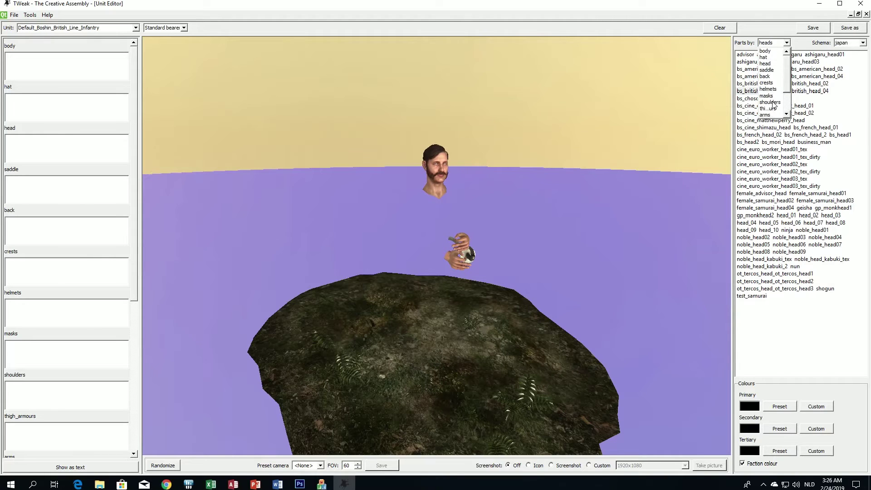
click(774, 89)
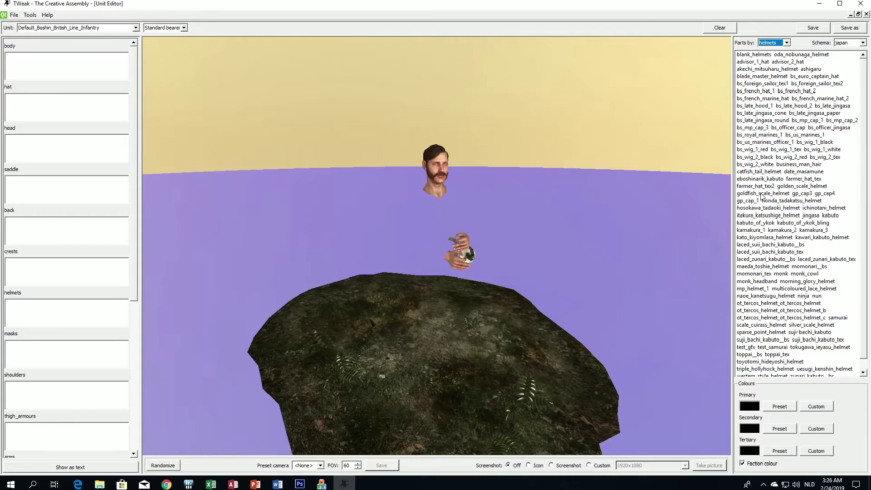
click(798, 137)
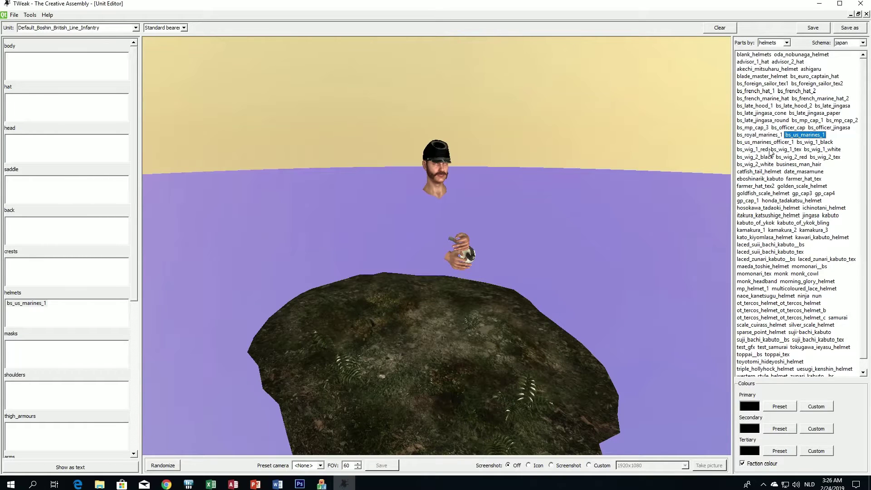
click(25, 302)
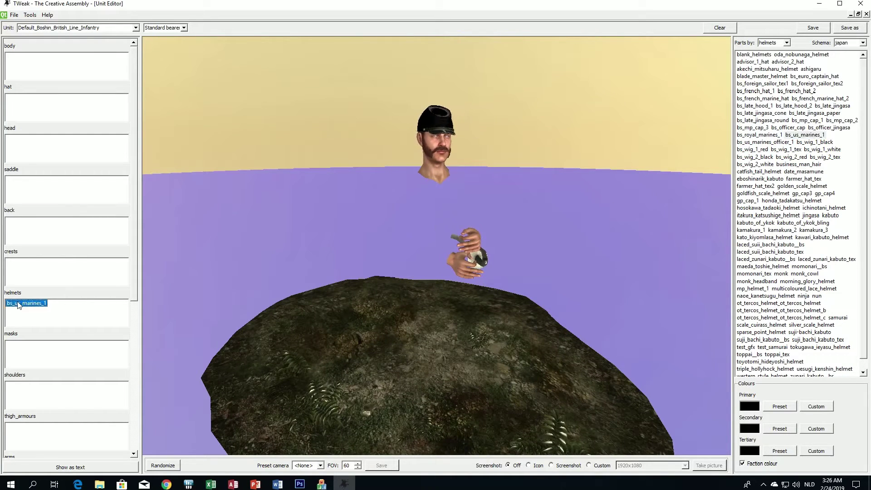
key(Delete)
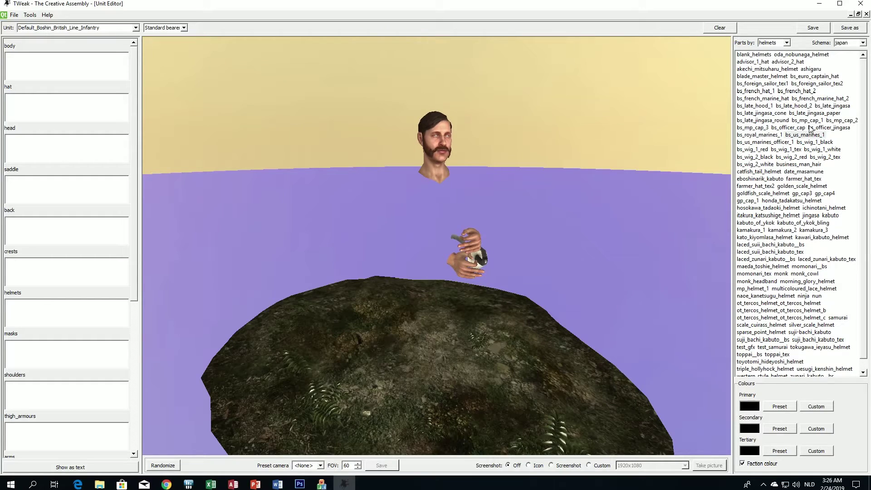
Try the bs_late_hood_2 and bs_late_jingasa helmets one at a time, removing each from the helmets slot
click(803, 109)
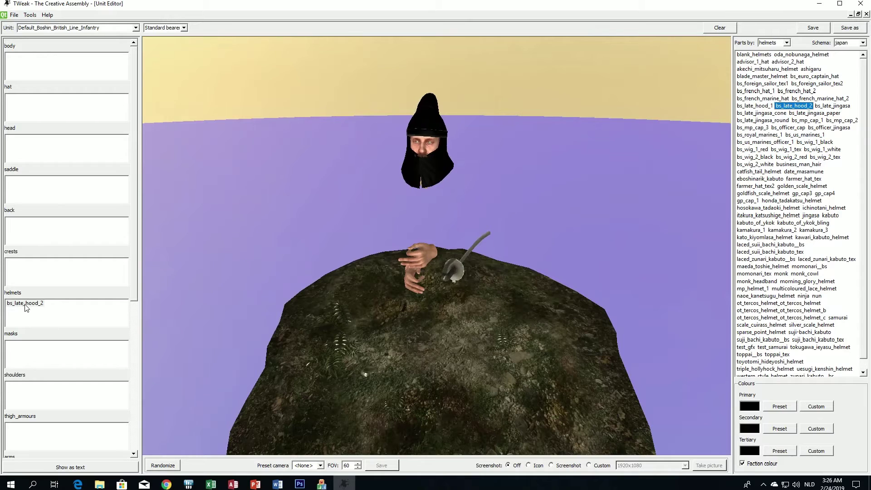
double_click(26, 304)
click(824, 108)
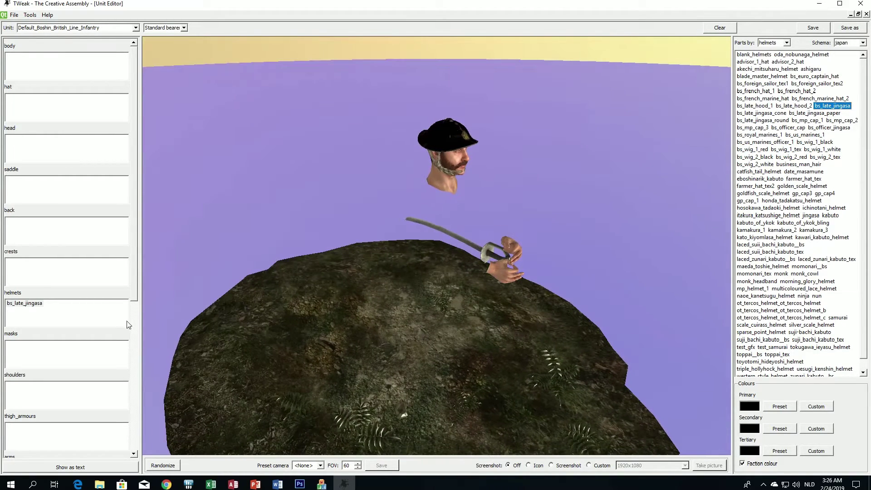
double_click(26, 303)
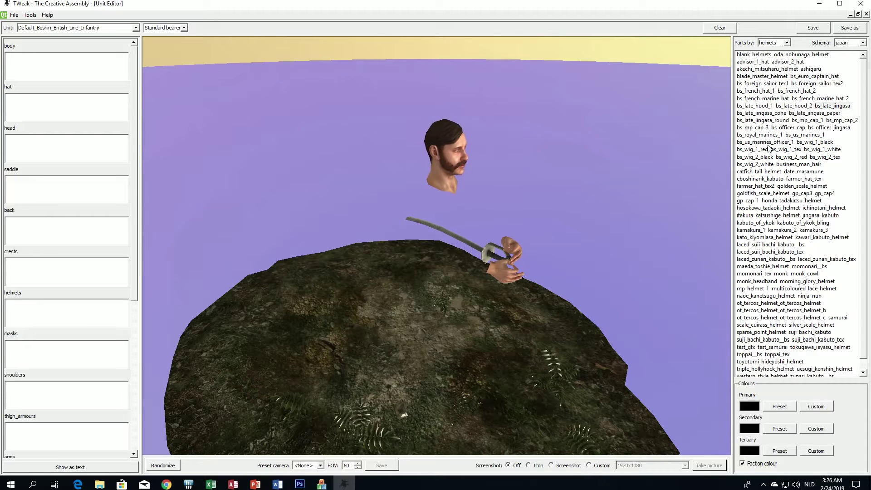
Add the bs_officer_cap helmet to the standard bearer and inspect it from behind
click(796, 130)
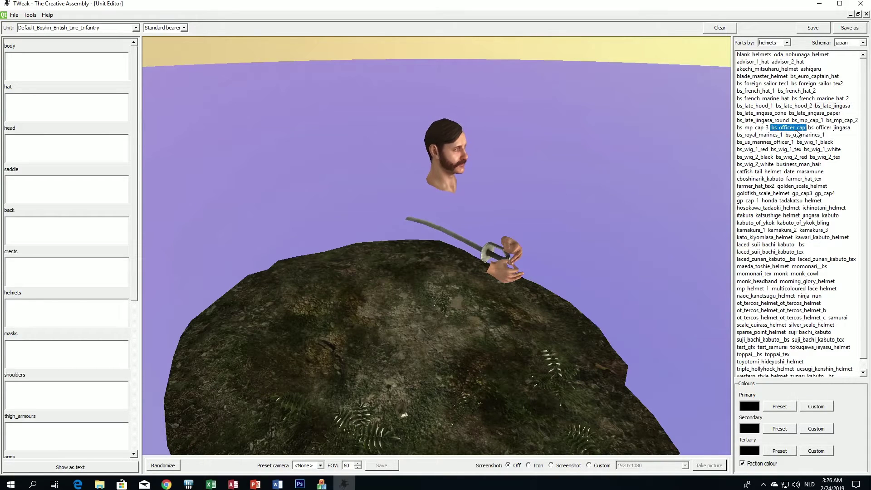
double_click(795, 130)
scroll(609, 154, up, 2)
middle_drag(609, 154, 521, 145)
scroll(590, 177, up, 3)
drag(606, 115, 614, 86)
Add the bs_american_head_03 and bs_american_head_01 heads to the standard bearer and inspect how they look with the cap
click(773, 42)
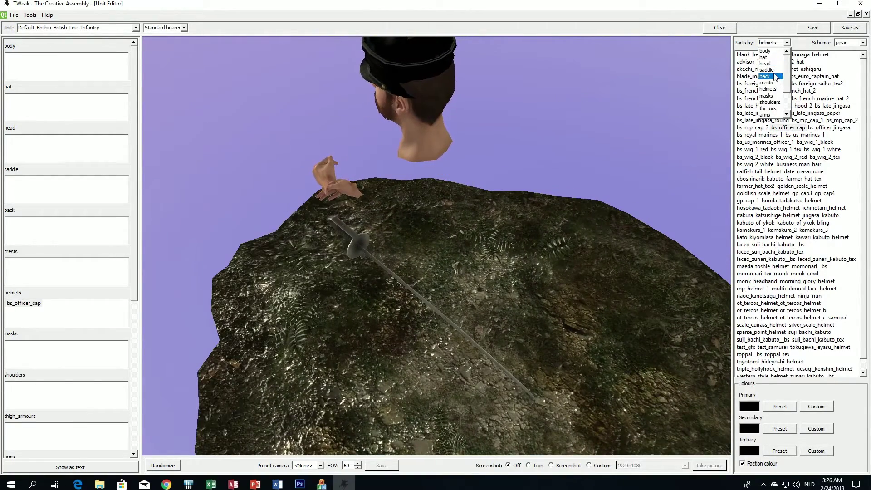
scroll(774, 97, down, 2)
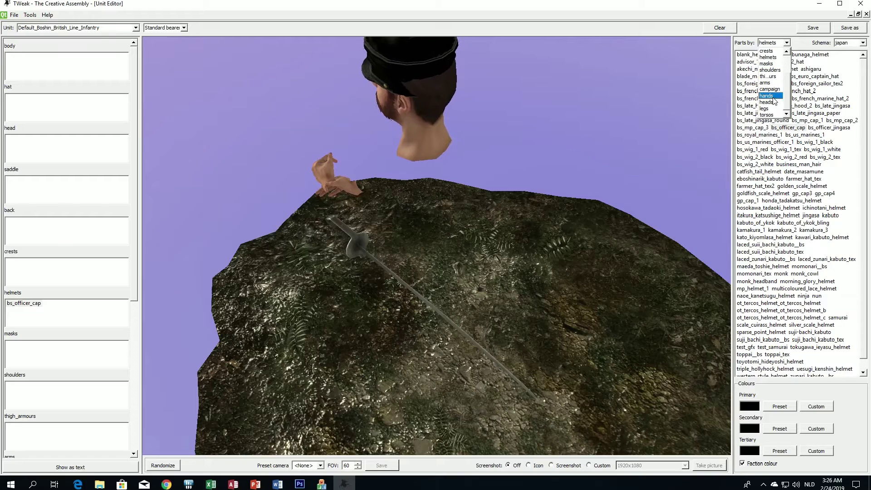
click(770, 102)
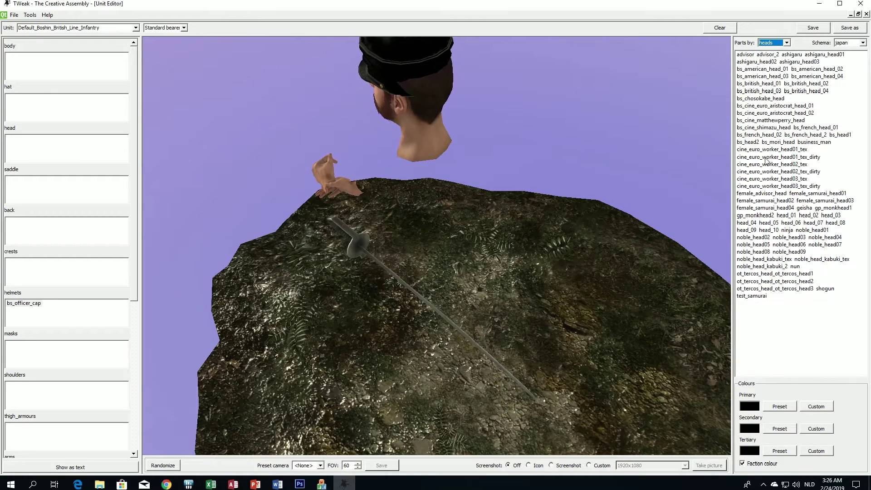
click(762, 75)
drag(559, 146, 583, 138)
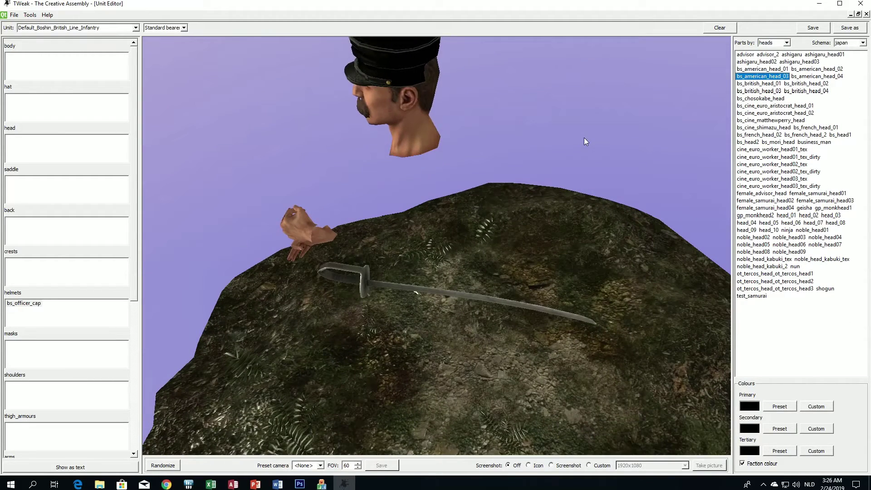
click(762, 69)
drag(681, 106, 320, 244)
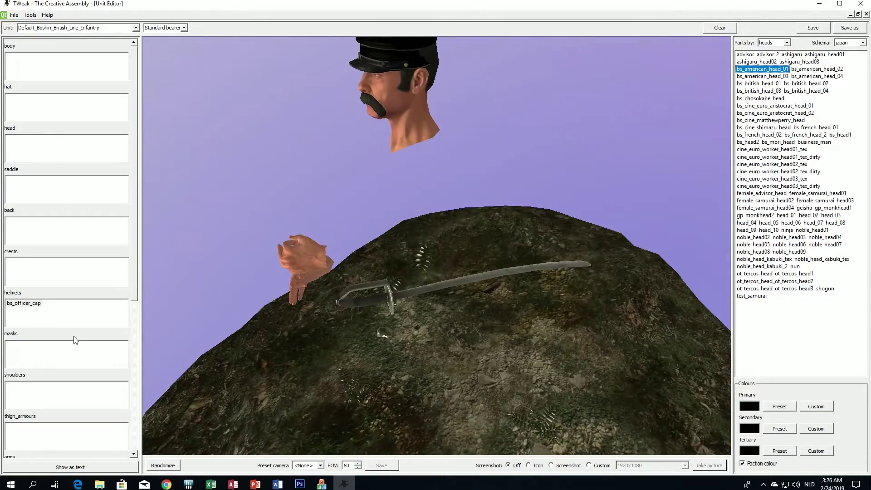
Remove the American heads from the standard bearer's heads slot
scroll(76, 340, down, 5)
click(65, 349)
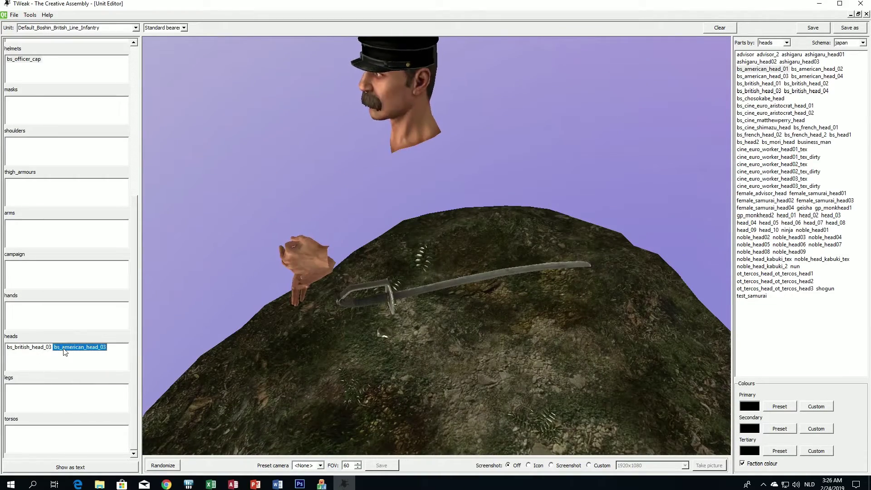
key(Delete)
Add the bs_french_head_01 and bs_french_head_02 heads to the standard bearer and inspect them
drag(603, 218, 662, 195)
click(814, 127)
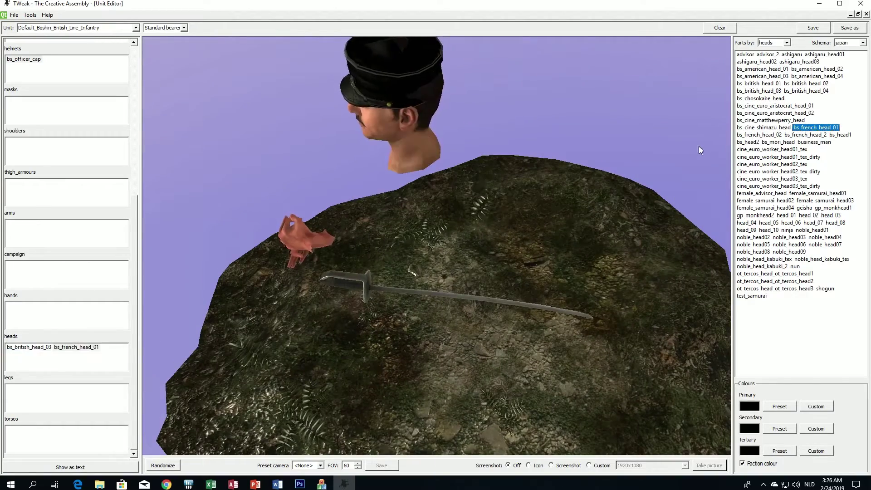
drag(698, 146, 664, 143)
click(758, 135)
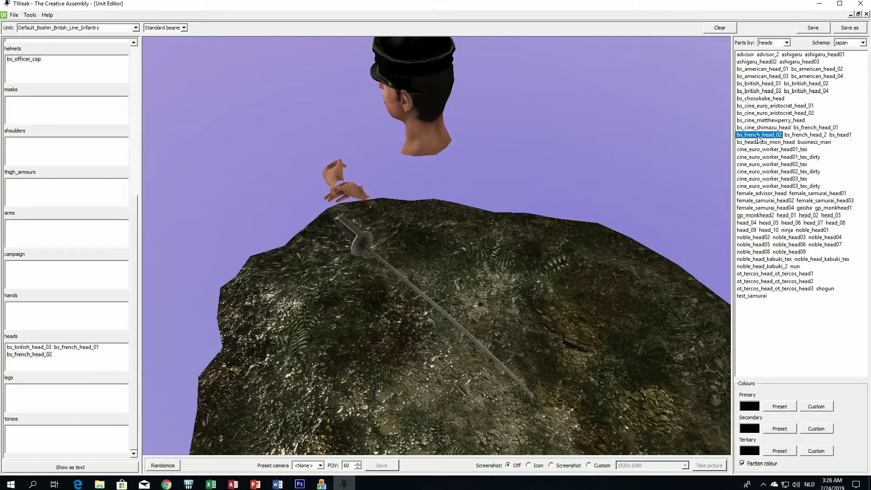
drag(578, 200, 599, 187)
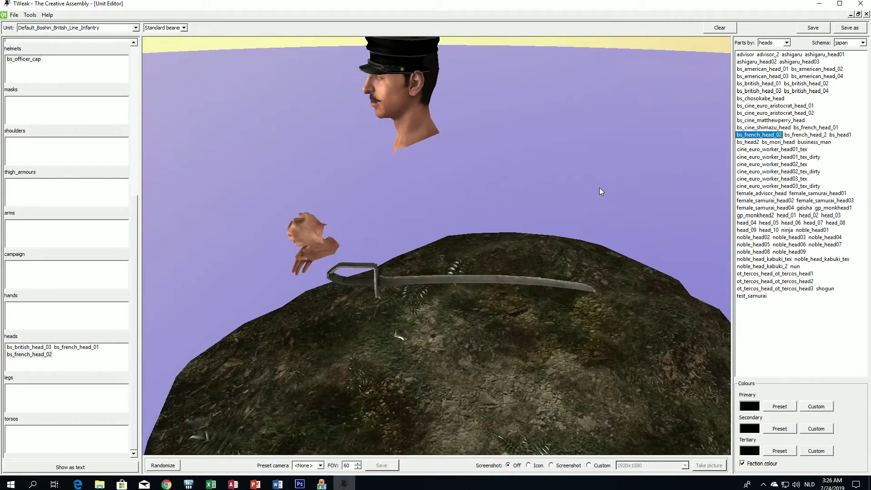
Empty the heads slot by removing both French heads and bs_british_head_03
click(30, 354)
key(Delete)
key(Delete)
drag(171, 336, 313, 289)
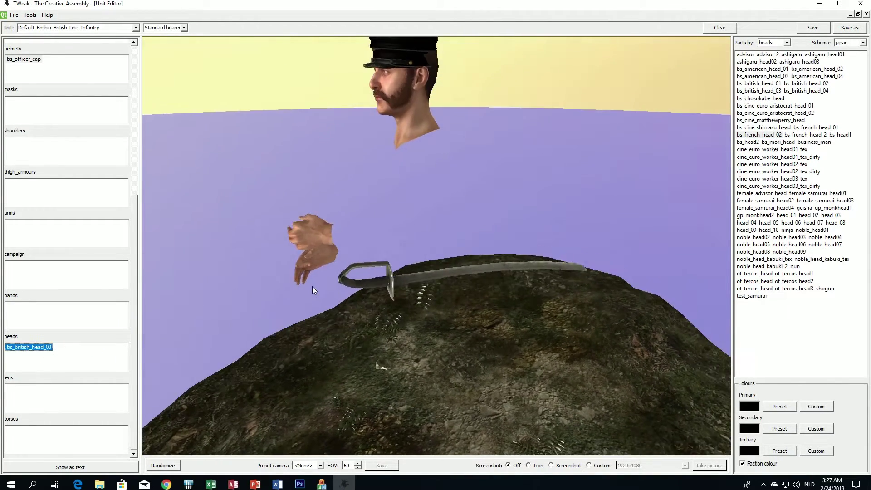
key(Delete)
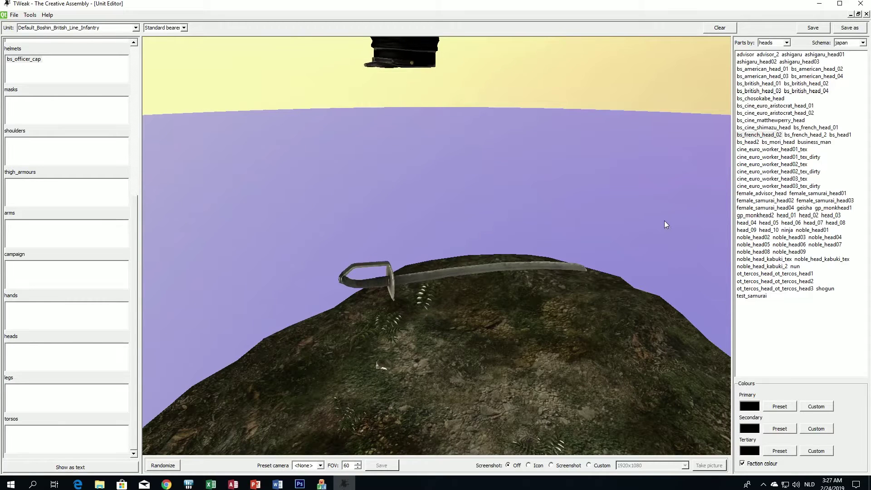
Put bs_british_head_03 back as the standard bearer's only head and view it from the front
click(772, 43)
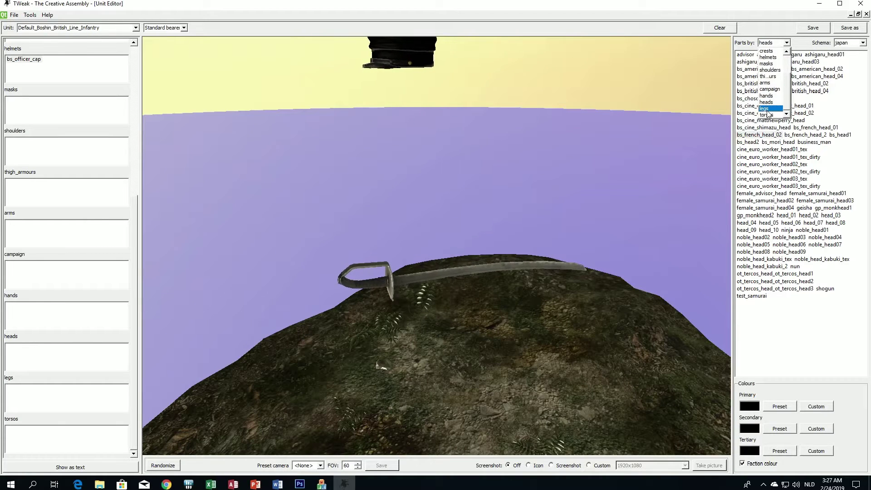
scroll(769, 105, up, 2)
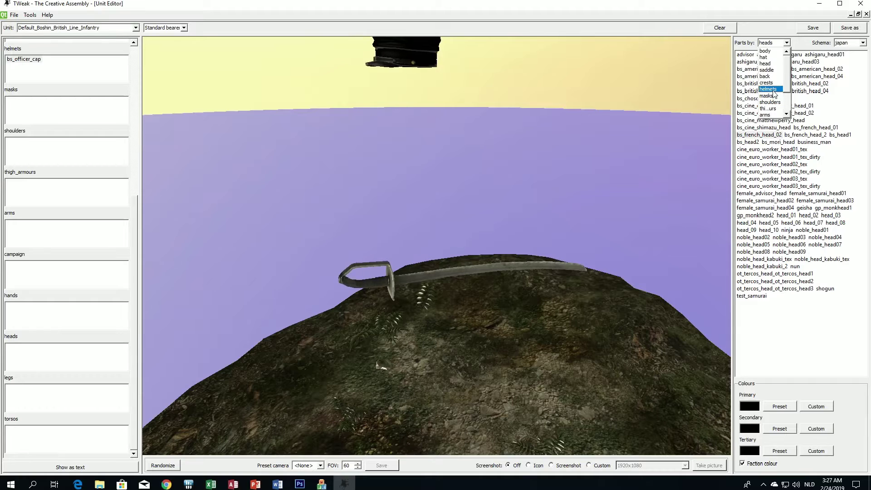
scroll(774, 93, down, 2)
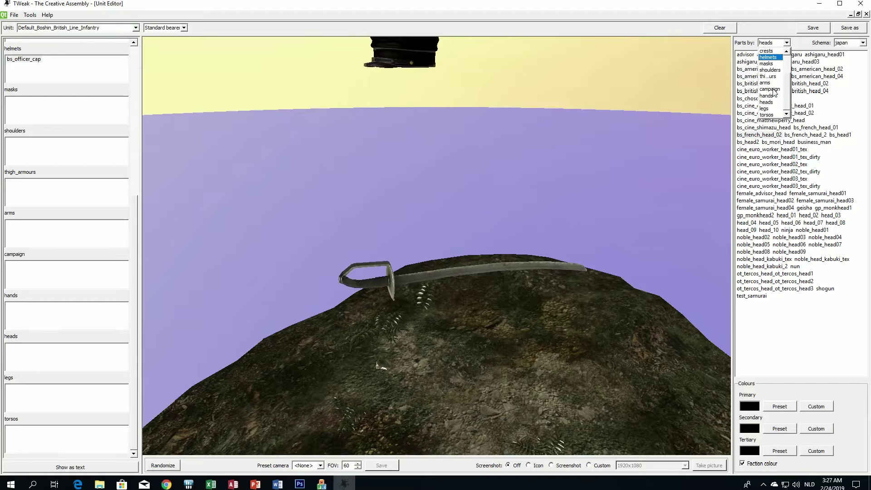
click(774, 27)
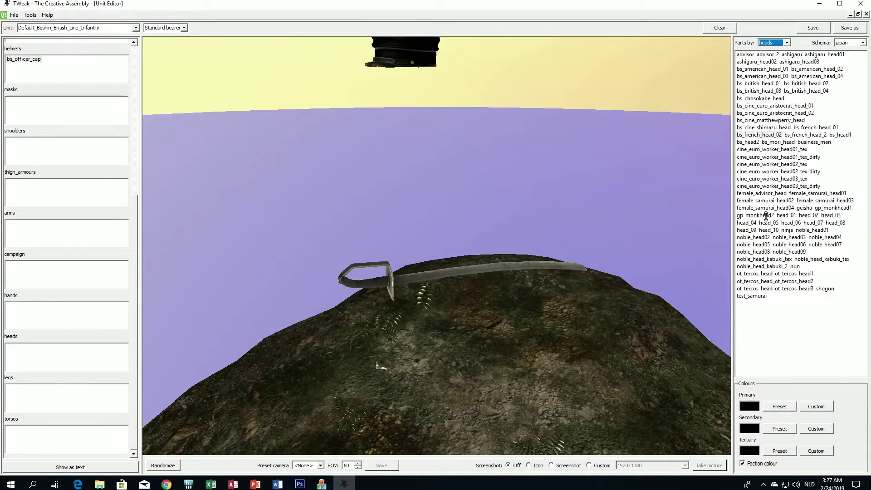
click(772, 91)
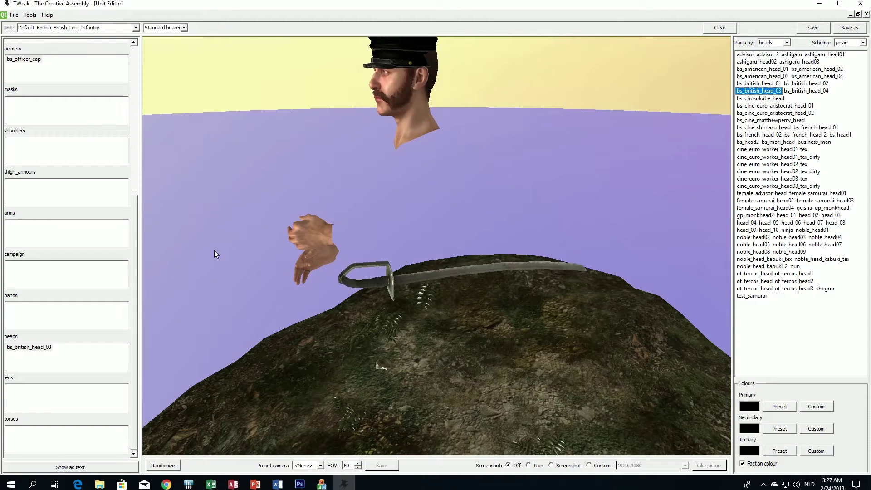
drag(214, 249, 261, 258)
List the available helmets and remove bs_officer_cap from the standard bearer's helmets slot
click(774, 43)
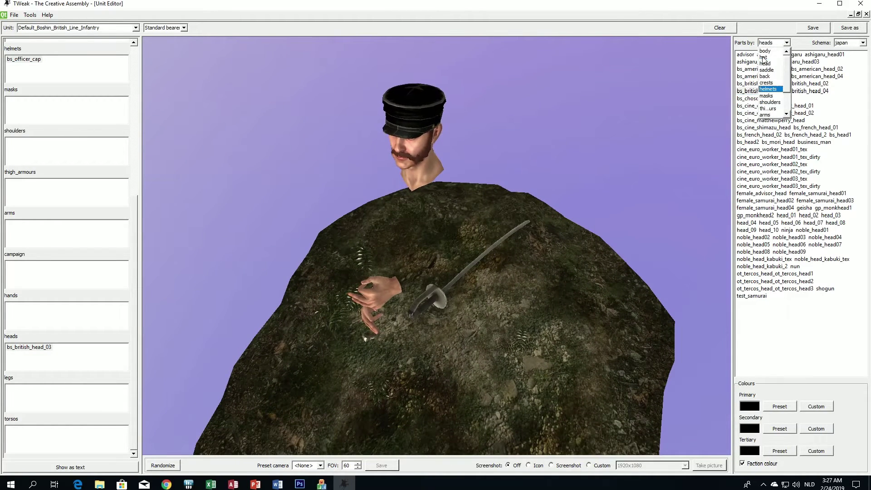
click(768, 89)
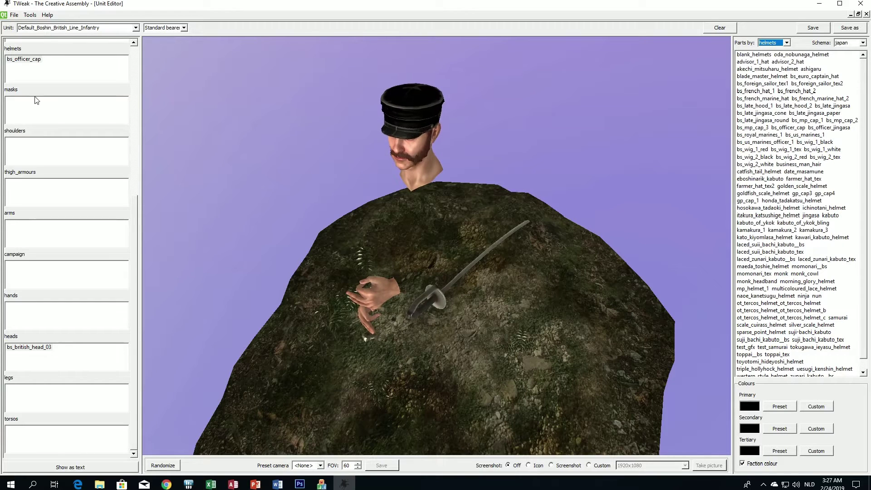
scroll(36, 99, up, 1)
click(24, 86)
key(Delete)
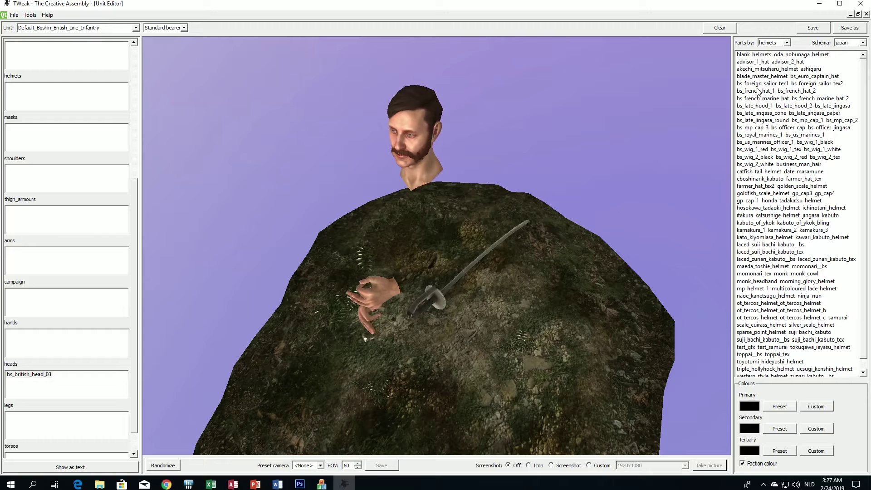
Try the bs_euro_captain_hat helmet on the standard bearer and take it off again
click(815, 76)
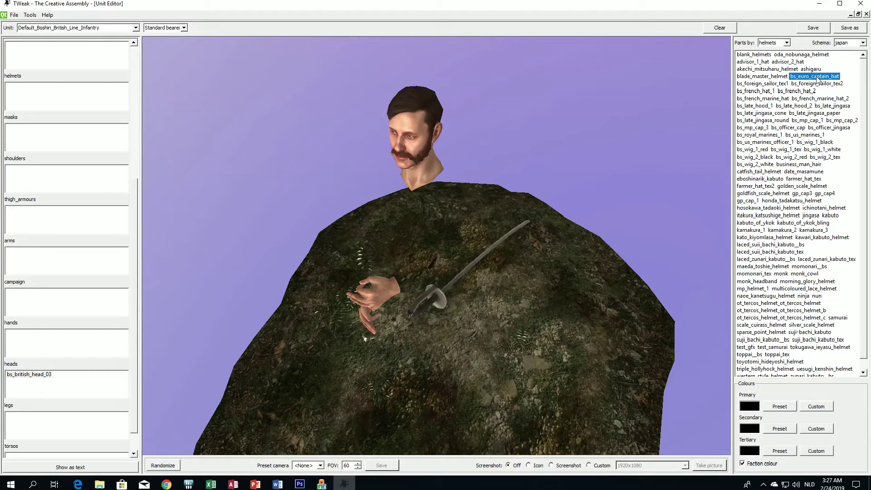
drag(510, 213, 423, 221)
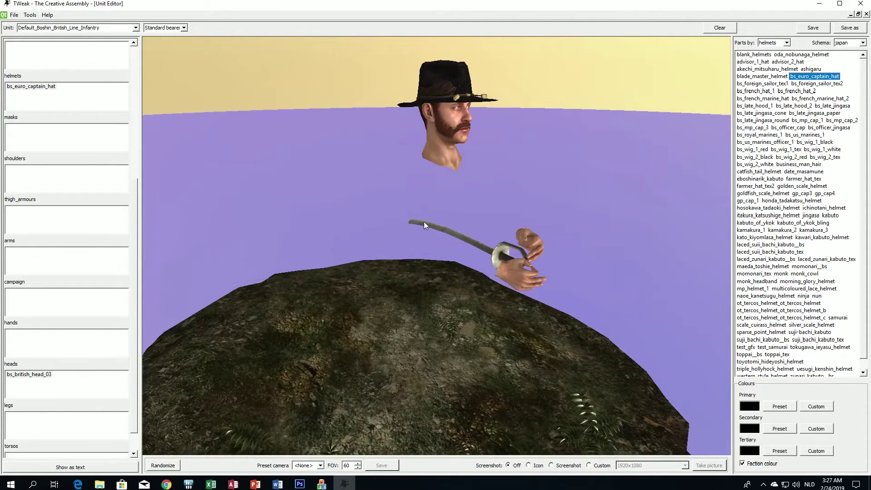
ctrl+click(815, 76)
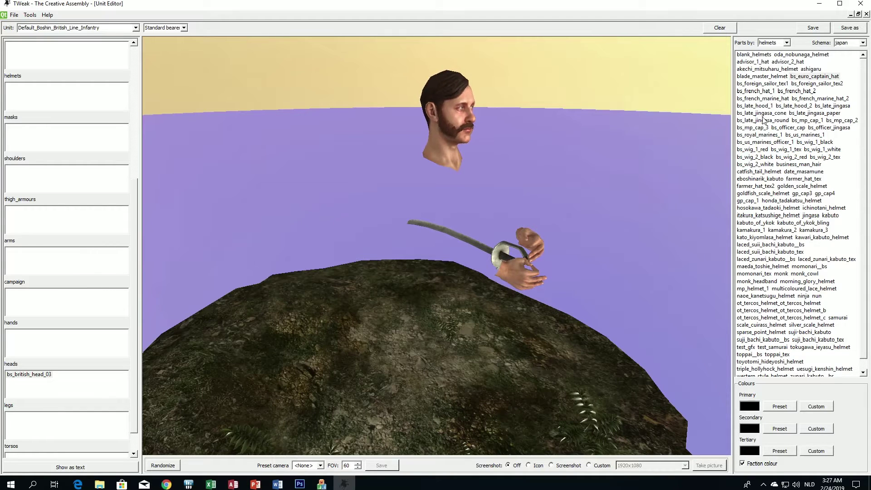
Add the bs_royal_marines_1 helmet to the standard bearer and inspect it from the back, side and front
click(765, 135)
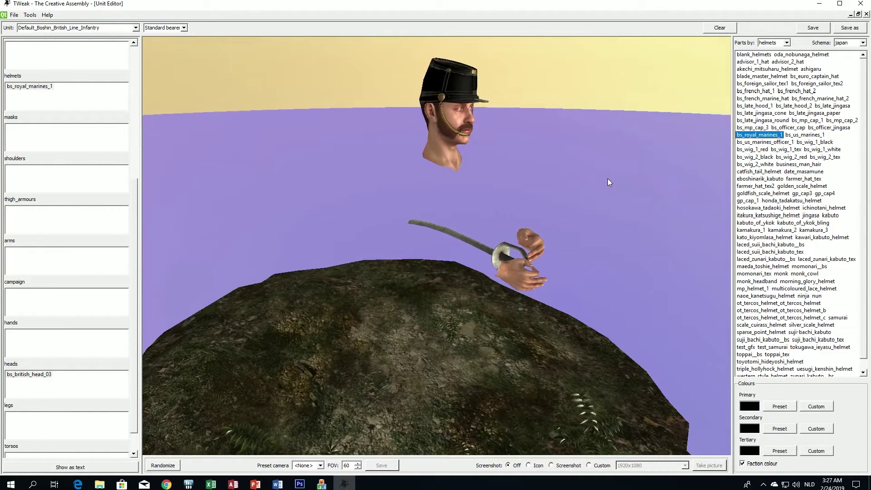
drag(607, 180, 486, 114)
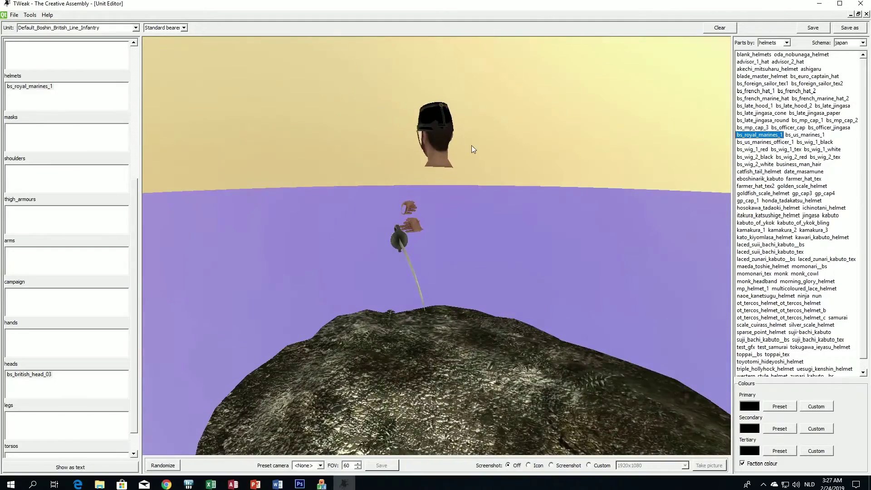
drag(471, 148, 418, 144)
drag(499, 148, 603, 146)
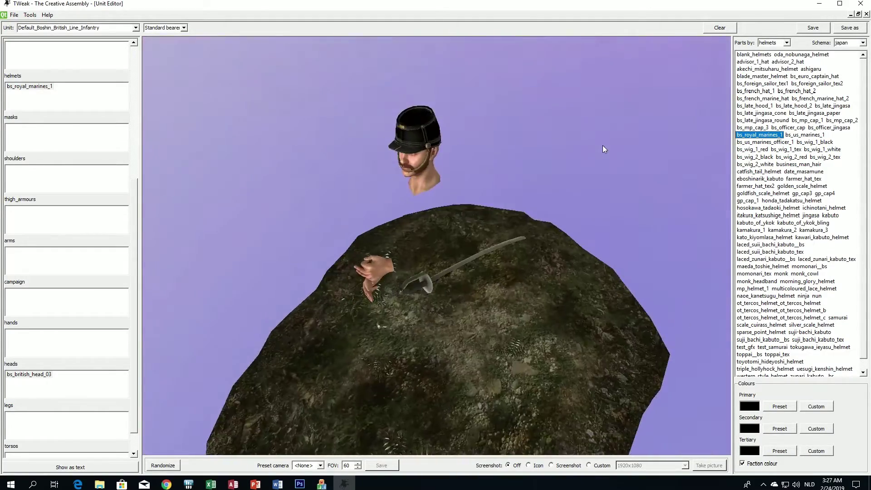
drag(504, 162, 465, 148)
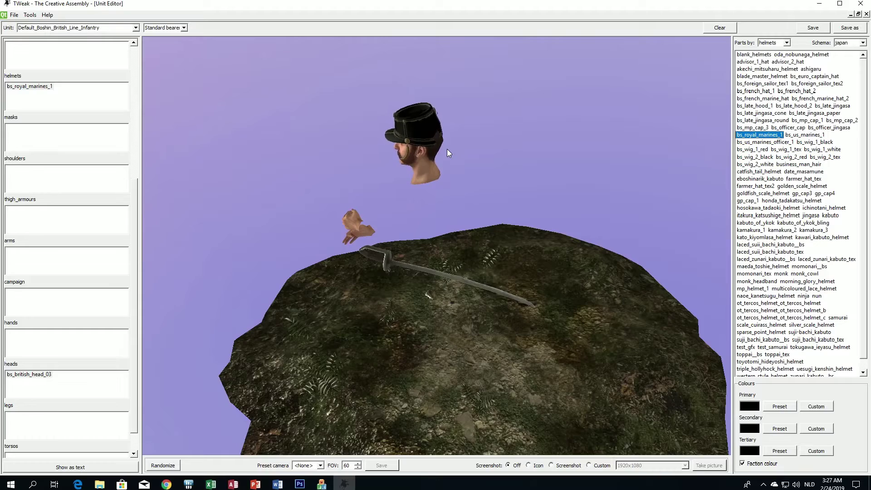
scroll(458, 178, up, 2)
drag(458, 178, 537, 188)
List the available arms parts and browse down to the bs_royal_marines entries
click(773, 42)
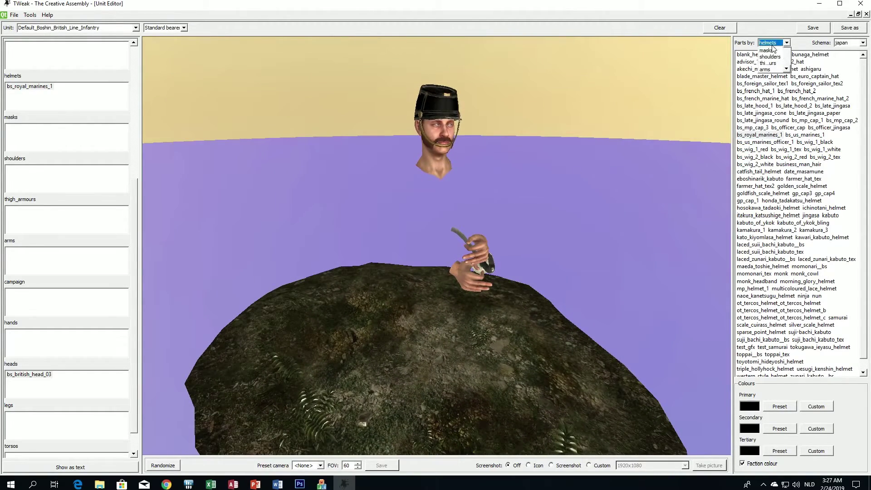
scroll(774, 82, down, 2)
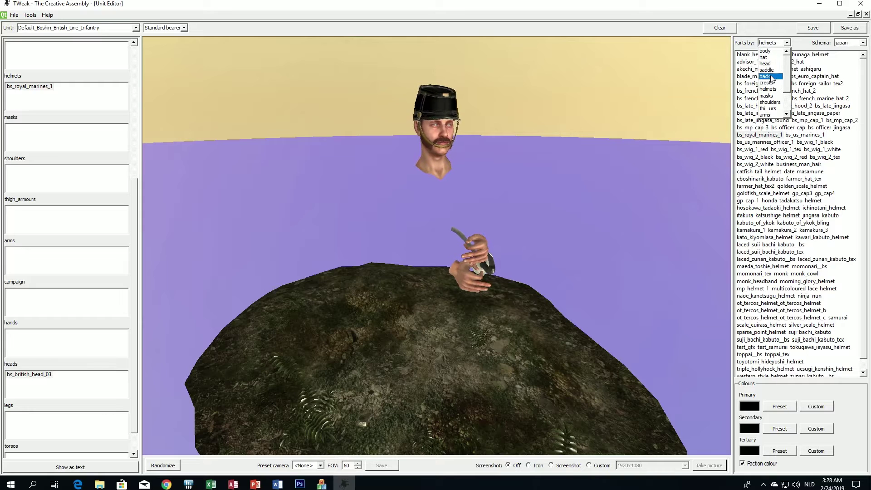
scroll(775, 86, up, 2)
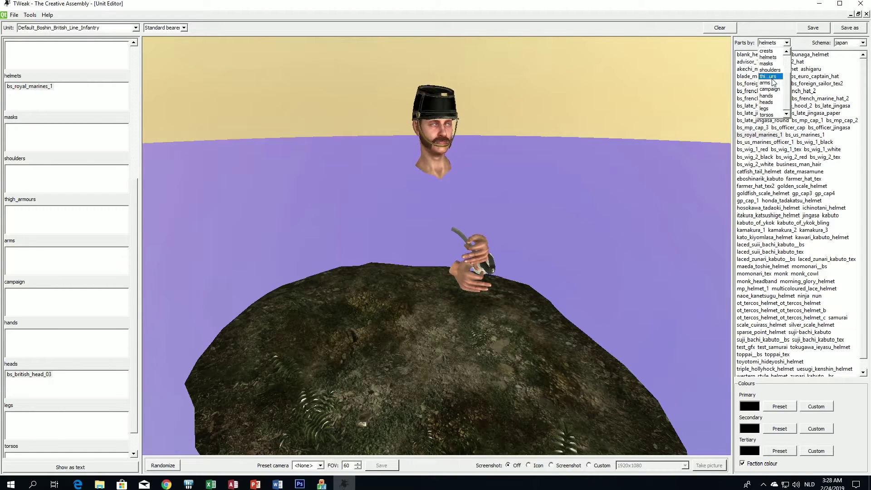
click(772, 88)
key(a)
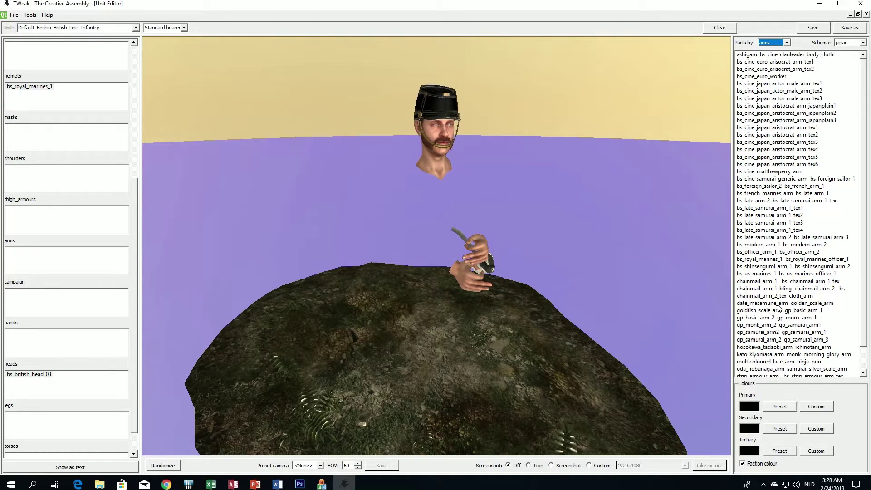
scroll(778, 308, down, 2)
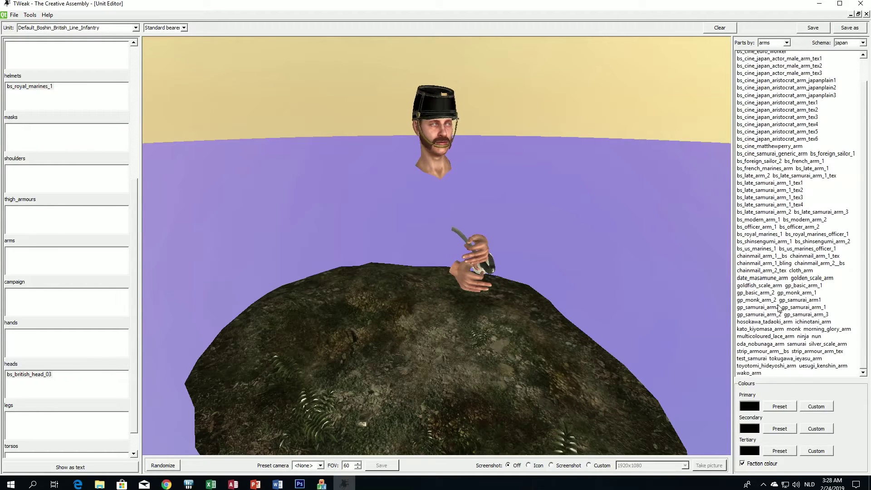
Try the bs_royal_marines_1 and bs_royal_marines_officer_1 arms on the standard bearer, removing each one again
click(764, 234)
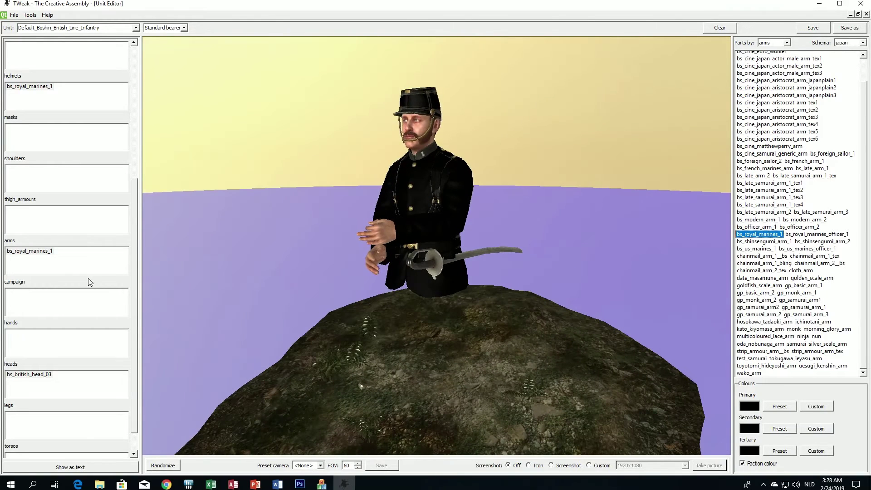
double_click(26, 252)
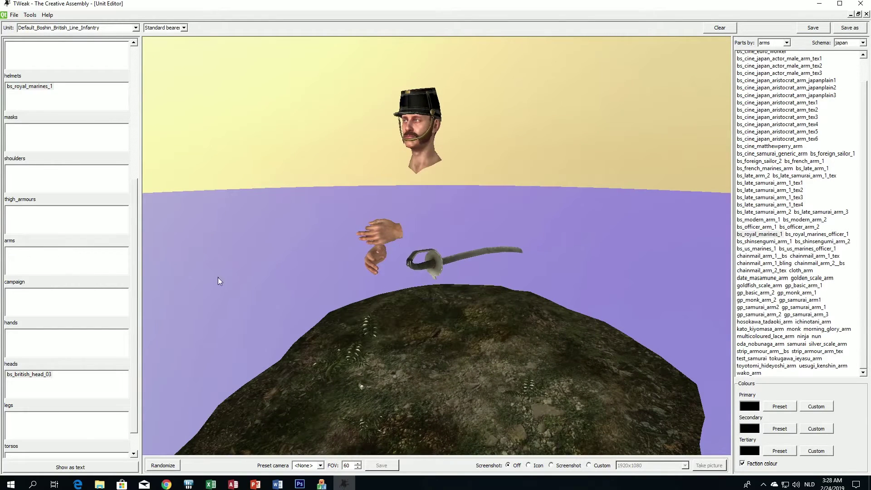
click(815, 235)
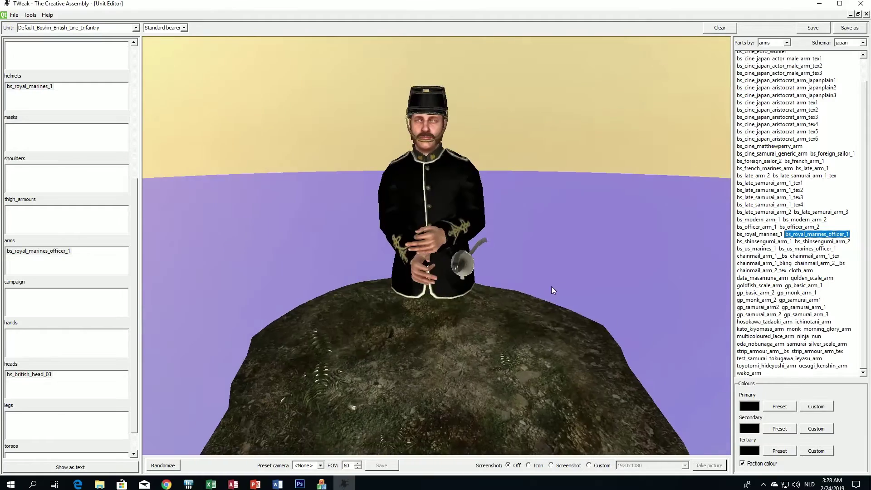
double_click(27, 251)
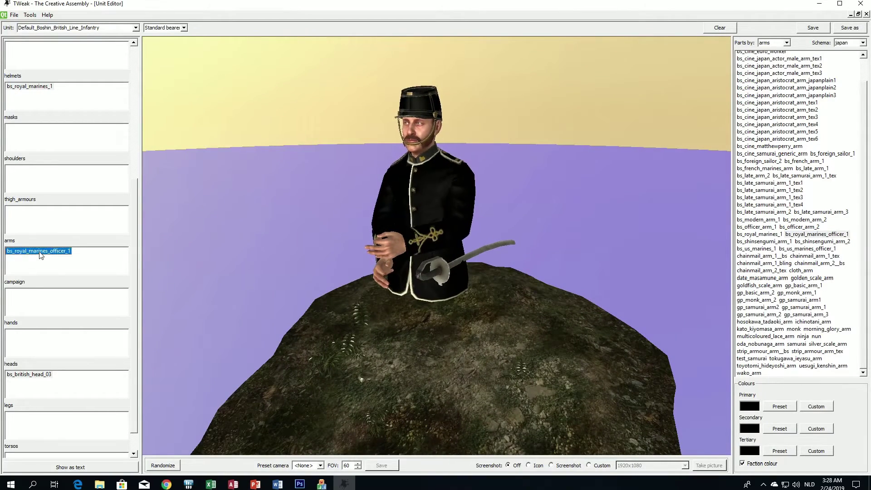
Add the bs_modern_arm_2 arms and bs_officer_leg_1 legs to the standard bearer and view the full figure
click(802, 220)
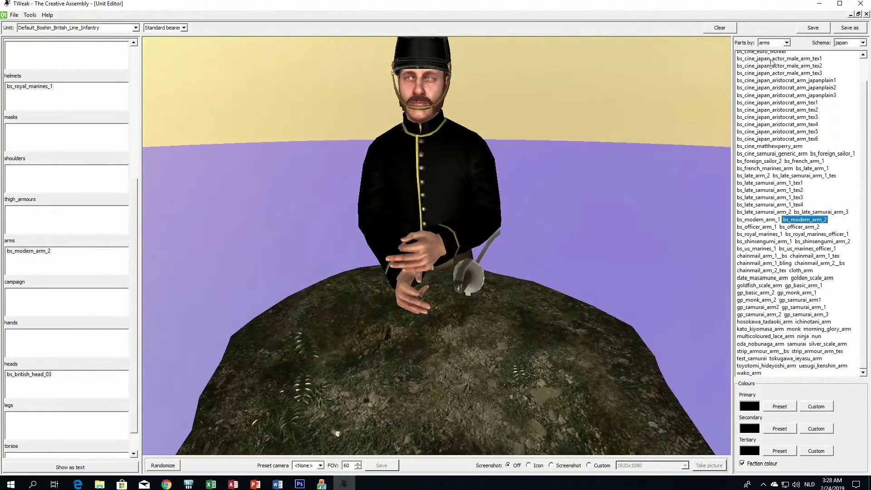
click(771, 42)
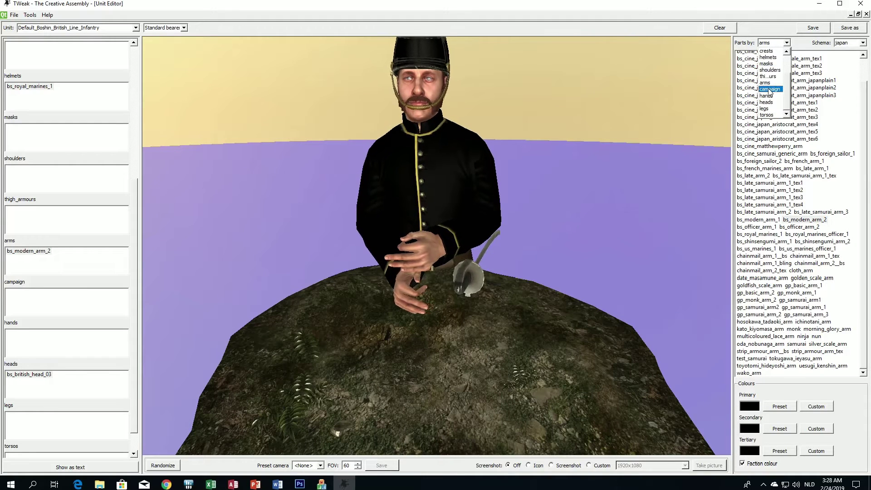
click(772, 109)
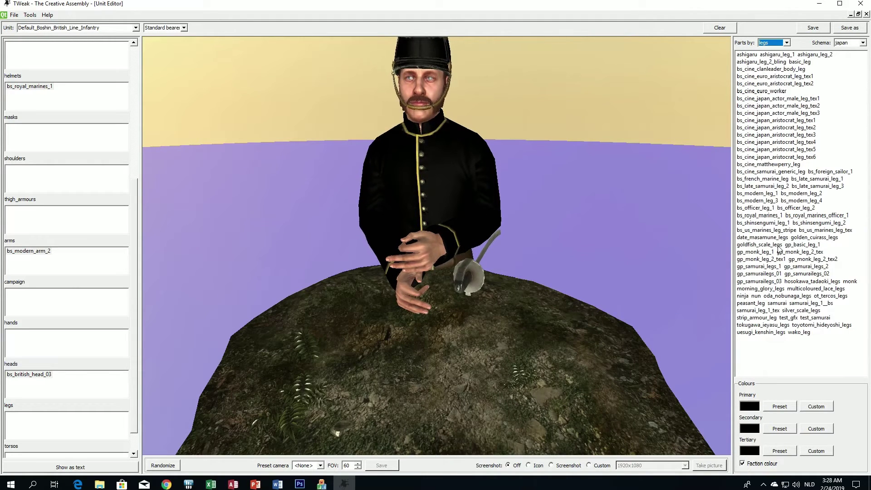
click(754, 208)
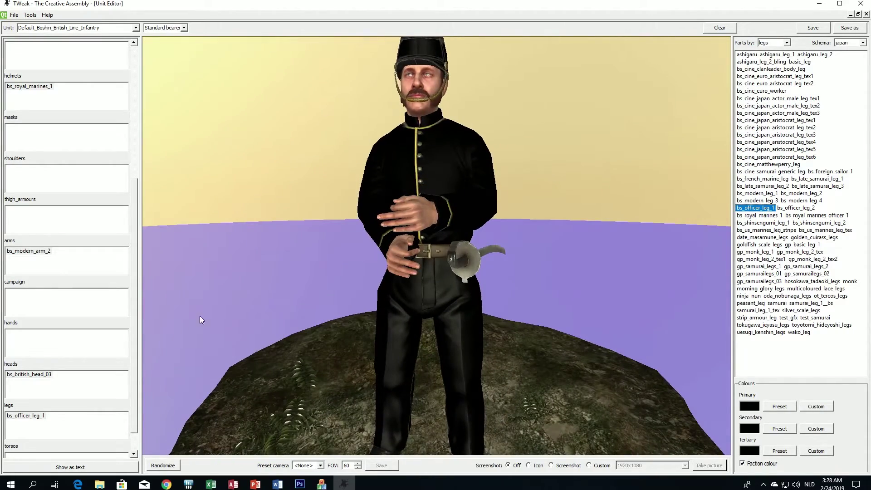
drag(423, 333, 512, 336)
scroll(512, 336, down, 5)
drag(456, 319, 396, 303)
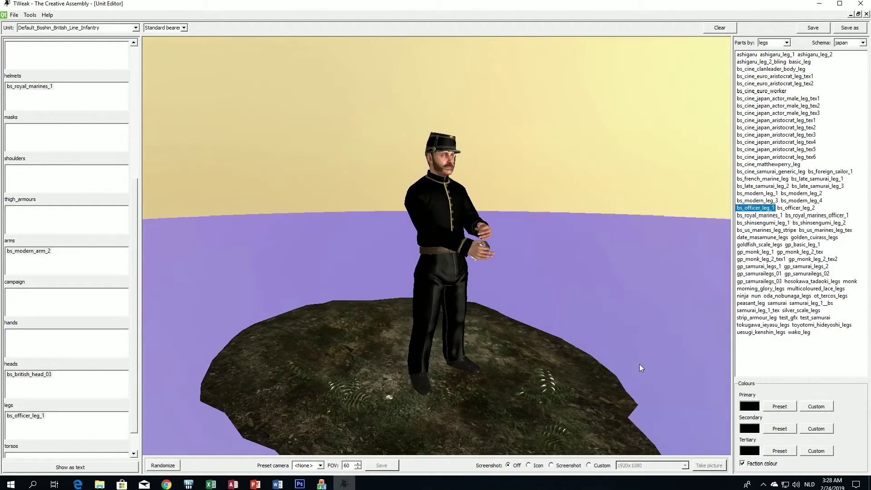
Set the unit's primary colour to the basic dark red and inspect the uniform from the side and front
click(804, 405)
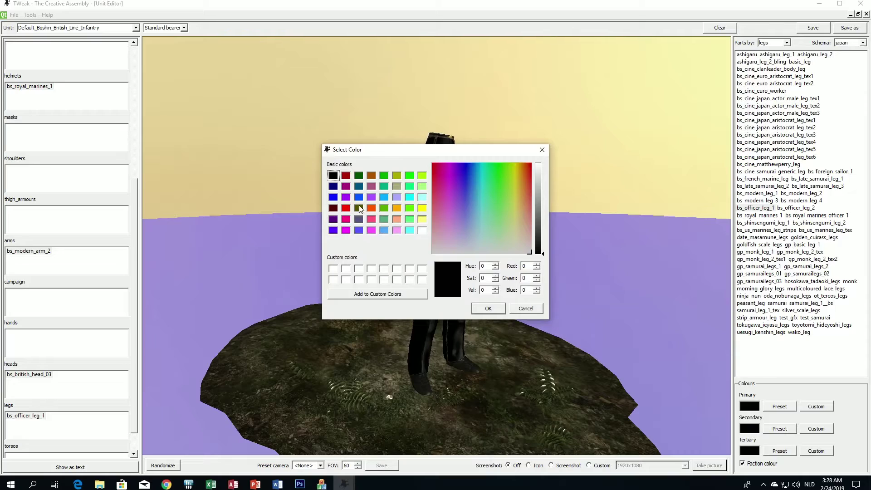
click(345, 176)
click(489, 308)
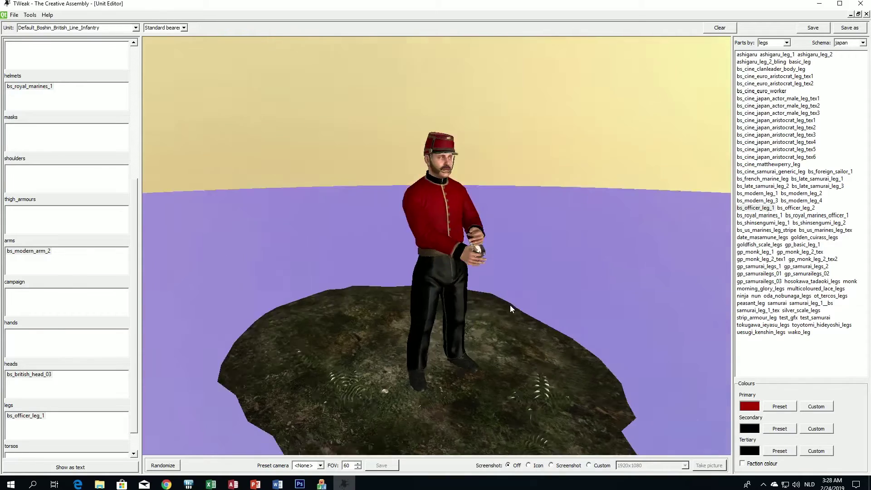
mouse_move(509, 305)
mouse_down()
mouse_move(360, 304)
mouse_move(551, 311)
mouse_move(523, 311)
mouse_up()
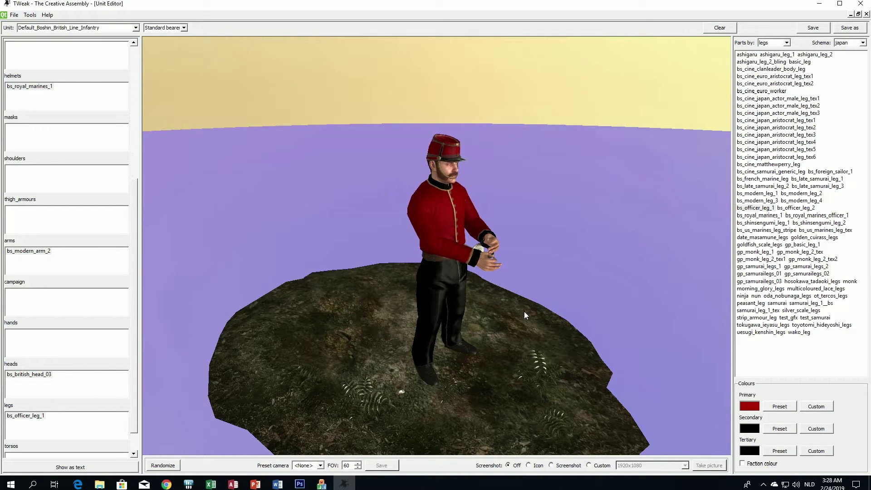
drag(523, 313, 478, 305)
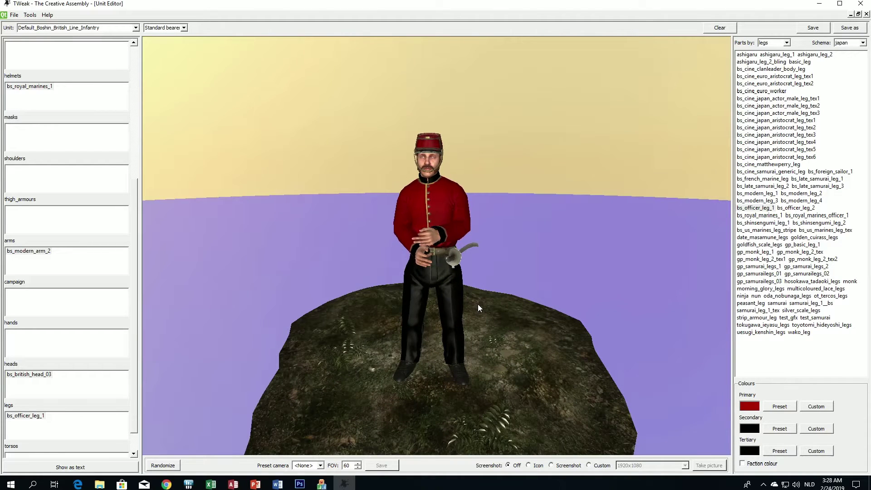
Set the unit's secondary colour to the basic white
click(825, 430)
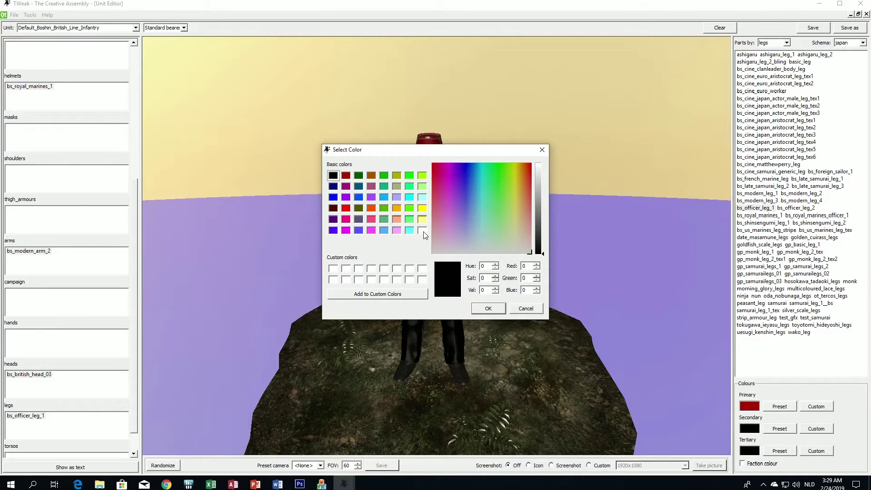
click(422, 231)
click(488, 308)
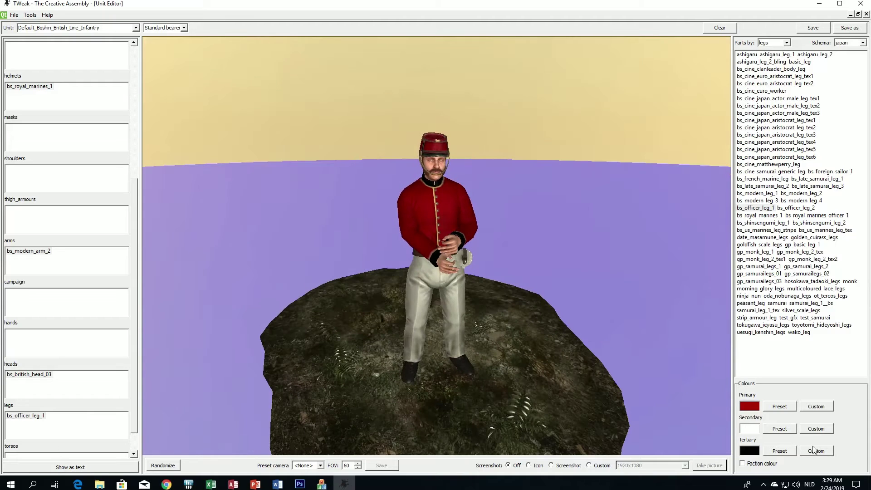
Set the unit's tertiary colour to white and inspect the recoloured collar and cuffs on the figure
click(816, 450)
drag(439, 154, 240, 138)
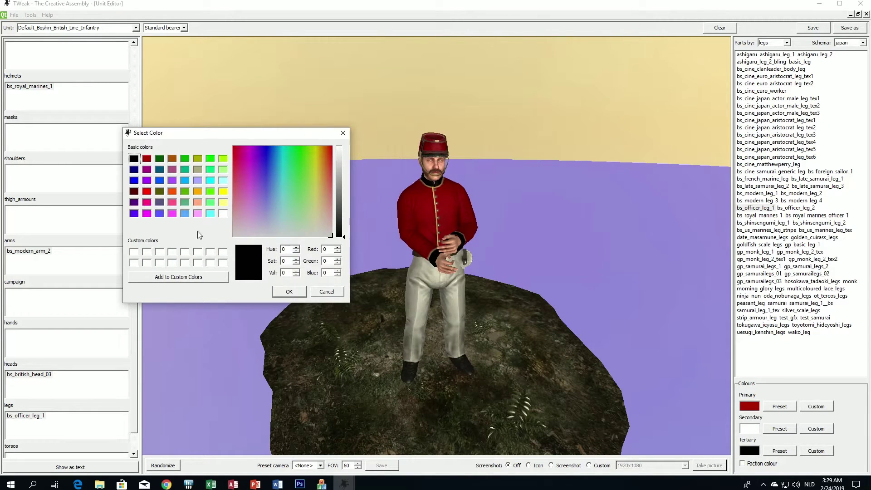
click(223, 214)
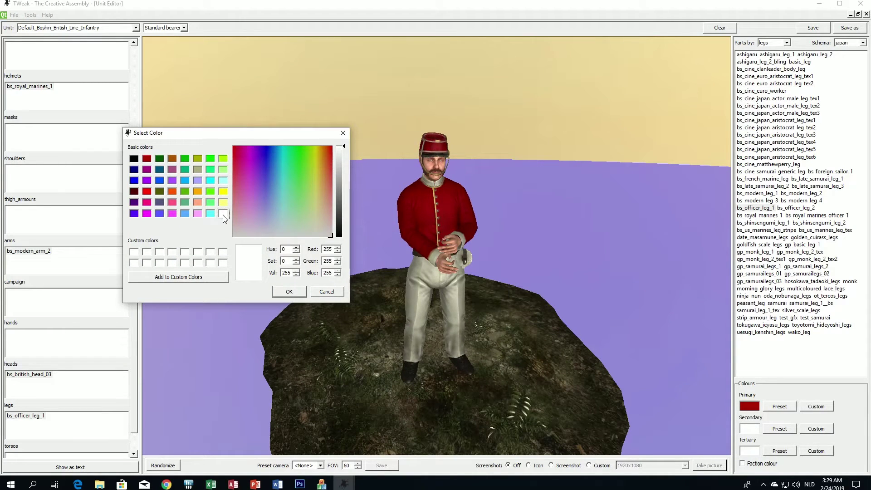
click(289, 291)
scroll(384, 307, up, 3)
drag(382, 308, 431, 167)
scroll(480, 268, down, 2)
drag(480, 267, 489, 226)
scroll(78, 252, down, 1)
Save the standard bearer in the Units folder as Boshin_British_Inf_Line_Infantry.standard_bearer, basing the name on the existing soldier file
double_click(93, 244)
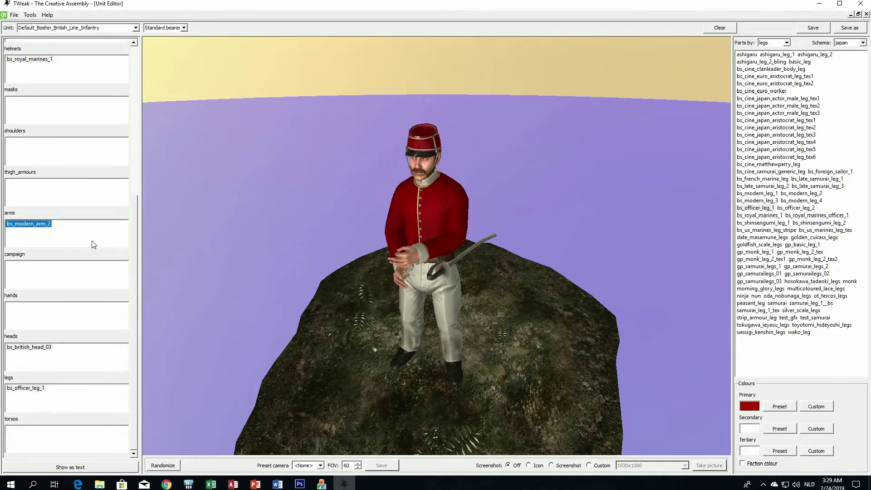
scroll(91, 243, up, 5)
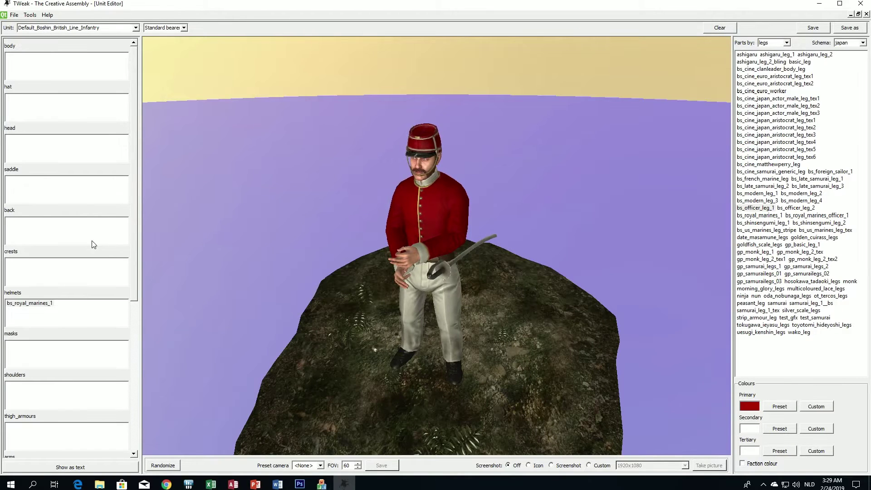
click(846, 28)
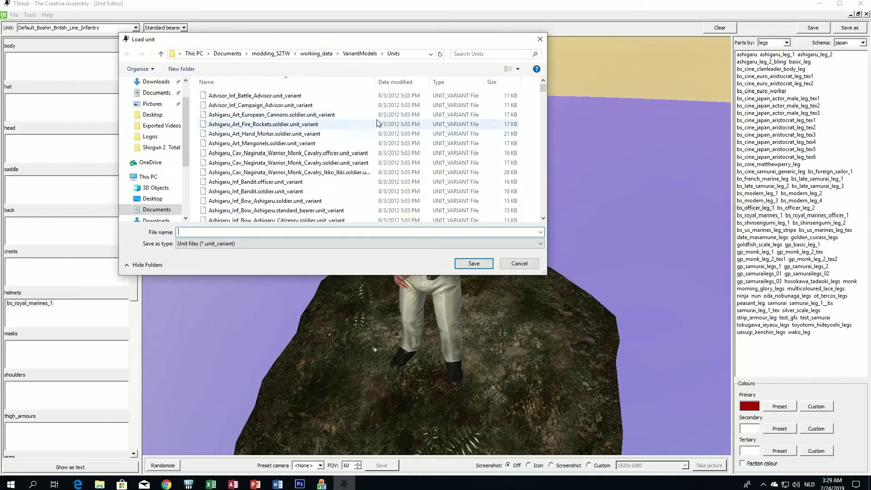
click(389, 82)
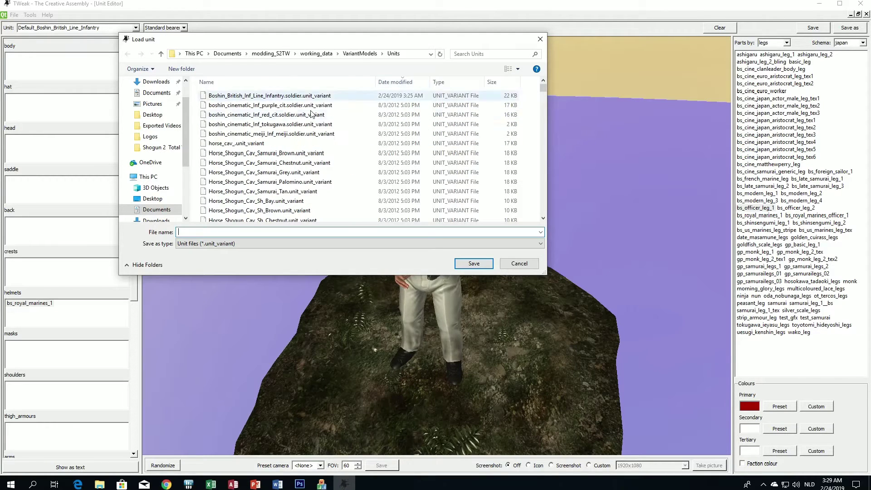
click(274, 96)
click(322, 233)
click(322, 233)
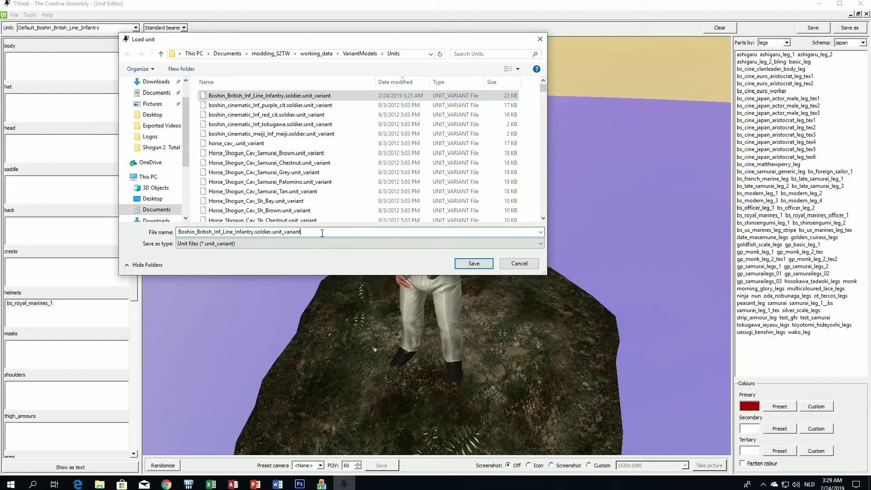
key(BackSpace)
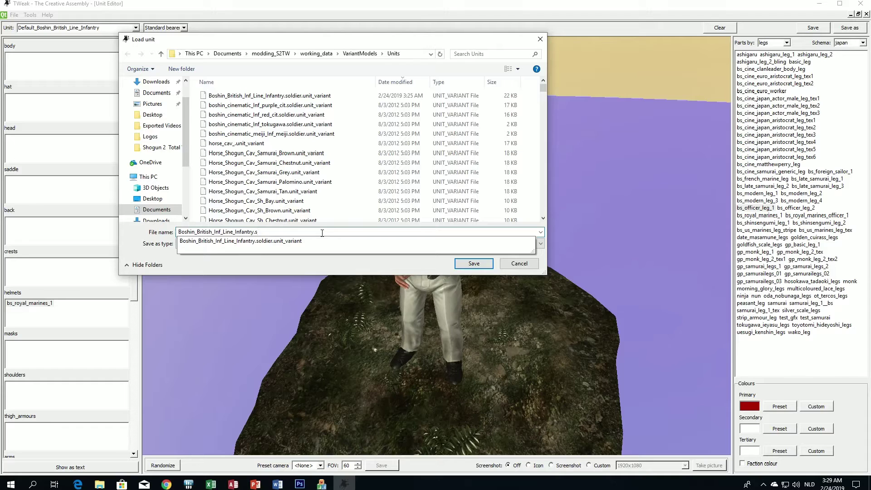
text(tandard_bearer)
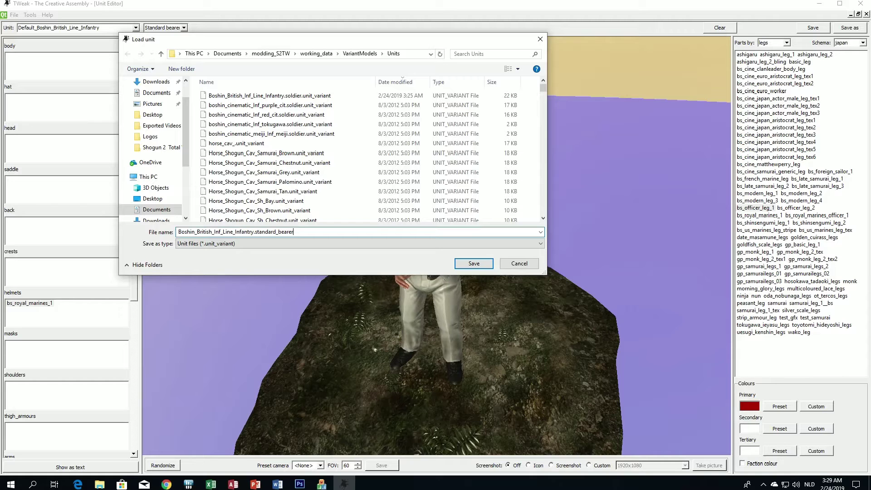
key(Return)
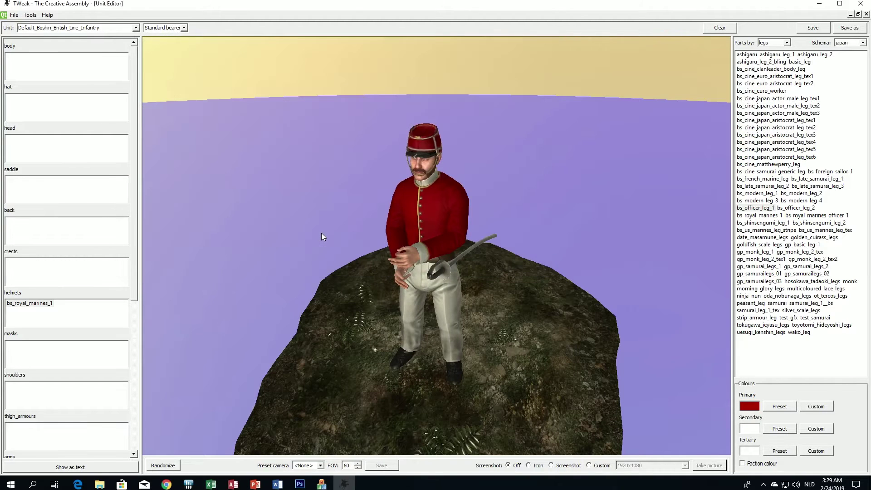
Switch the unit to its Officer variant without saving the pending changes and view the officer's figure
click(182, 28)
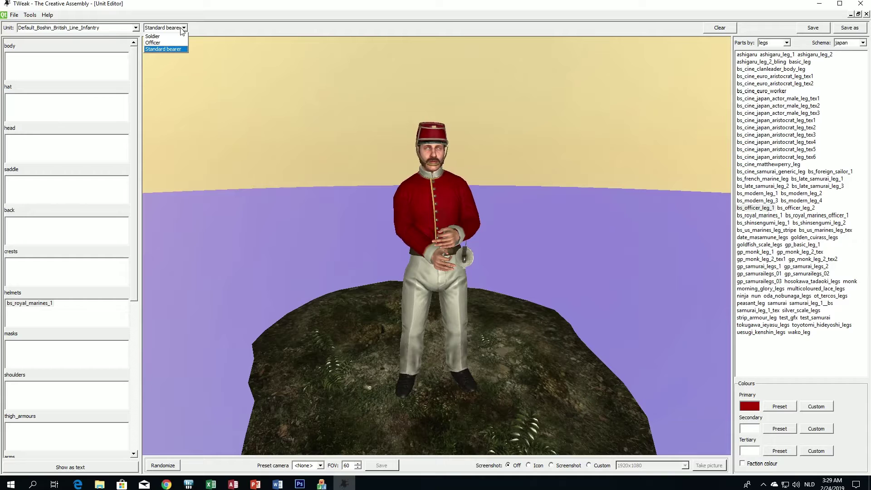
click(156, 43)
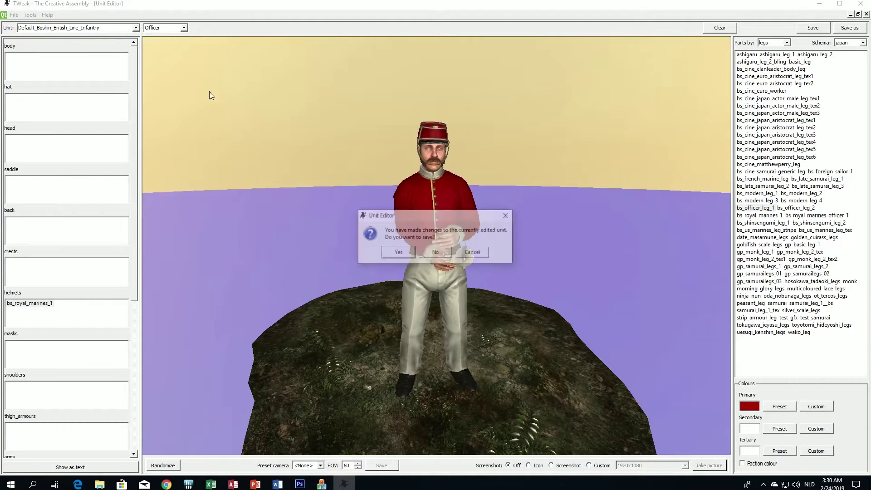
click(435, 253)
drag(435, 255, 406, 254)
scroll(433, 224, up, 2)
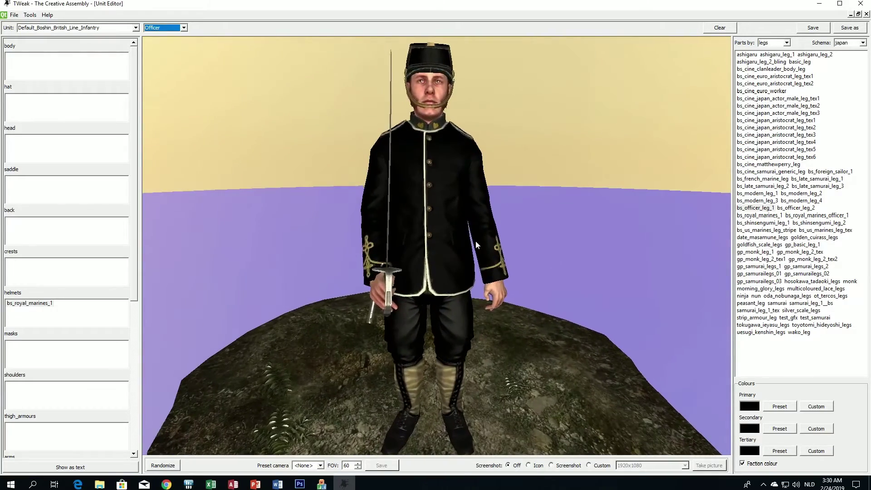
drag(476, 240, 478, 219)
scroll(478, 220, down, 2)
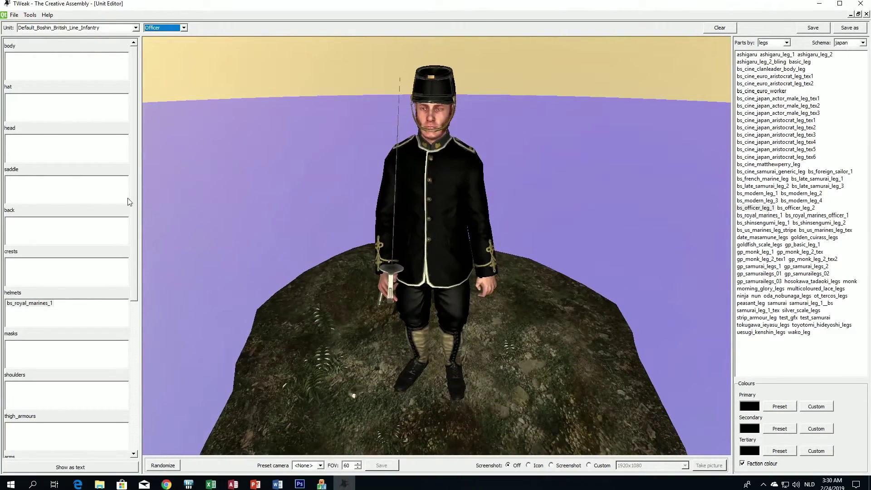
Strip the officer of all default parts: the helmet, arms, all British heads and legs
scroll(75, 182, down, 3)
scroll(76, 182, down, 1)
click(27, 139)
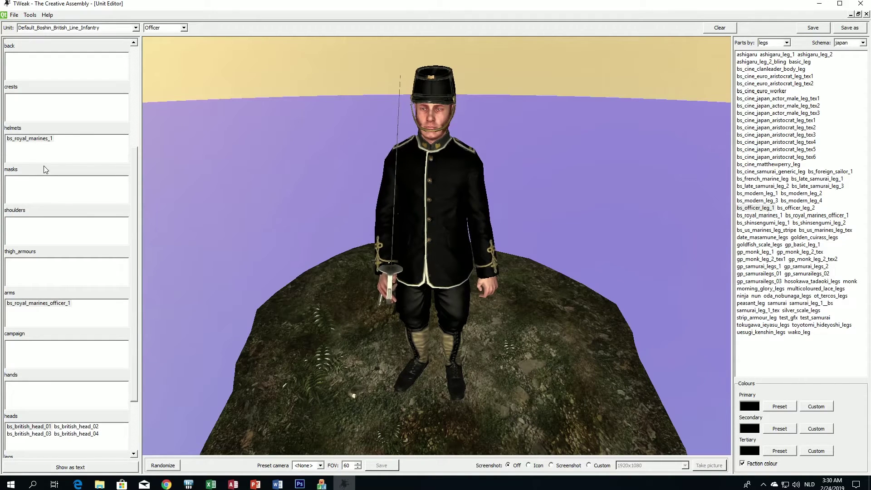
double_click(27, 139)
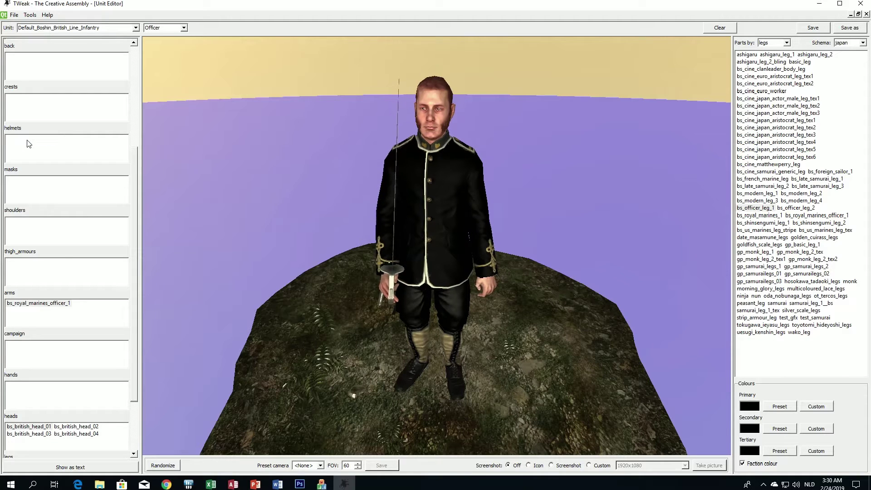
scroll(59, 359, down, 1)
double_click(49, 276)
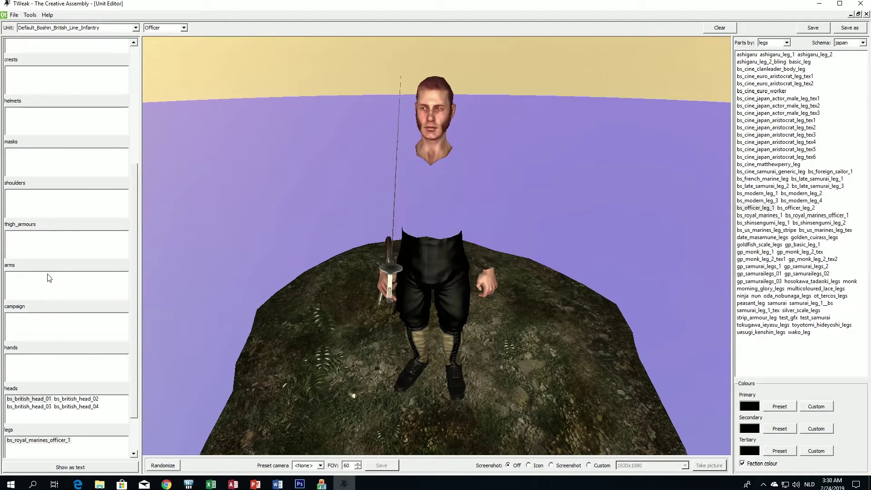
double_click(32, 399)
double_click(32, 399)
double_click(32, 399)
double_click(31, 399)
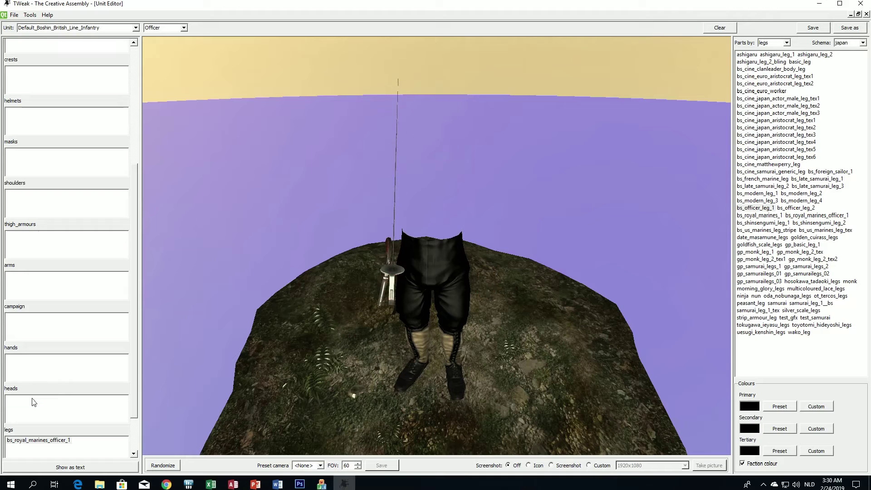
double_click(40, 441)
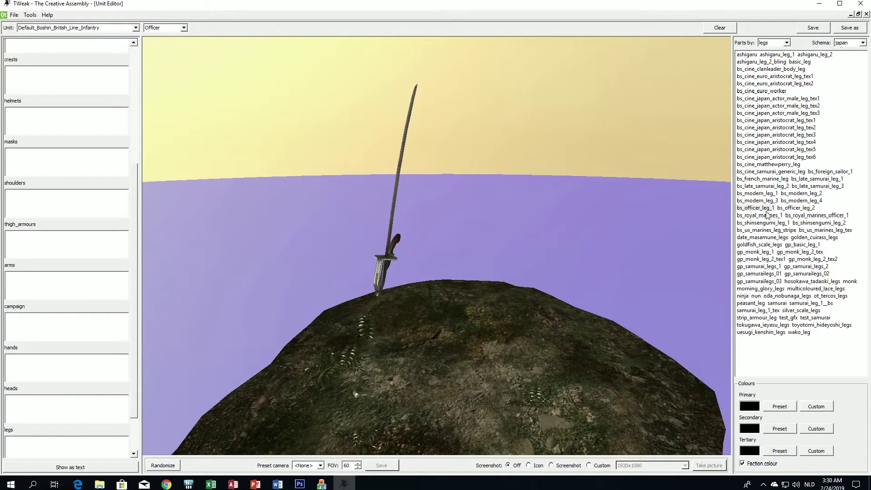
Add the bs_cine_euro_aristocrat_head_01 head to the officer and view it
click(765, 42)
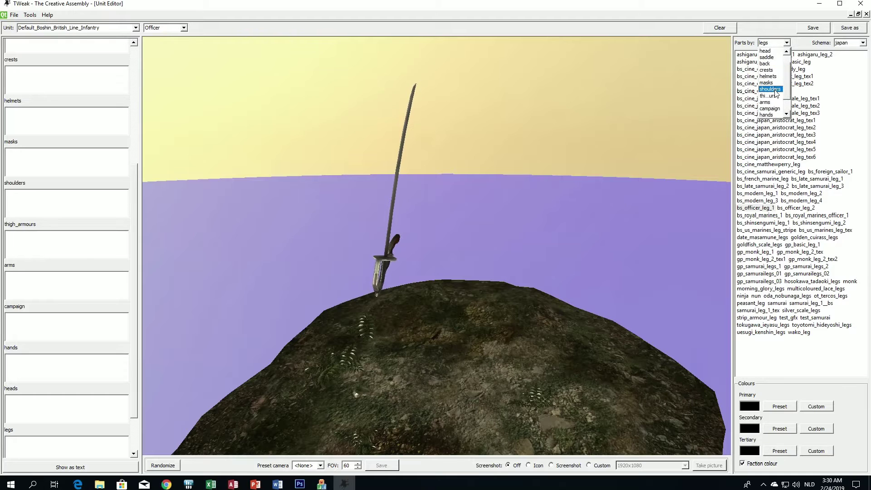
click(775, 103)
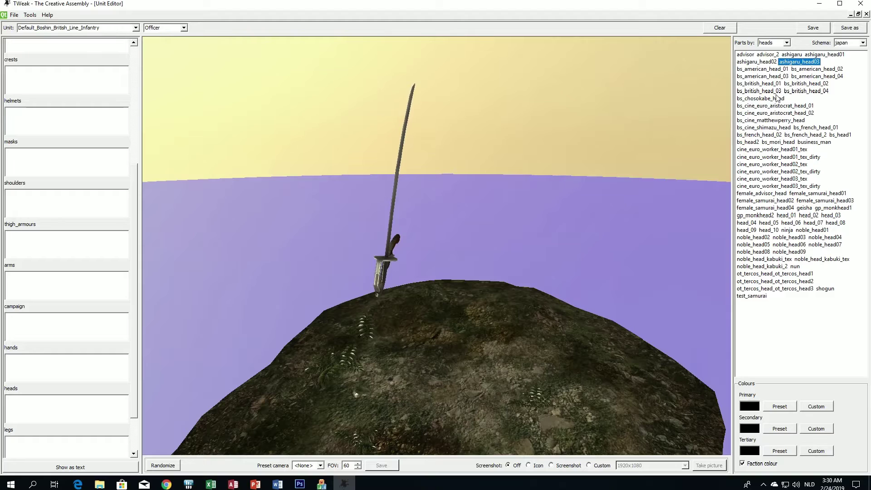
click(773, 108)
drag(573, 187, 616, 189)
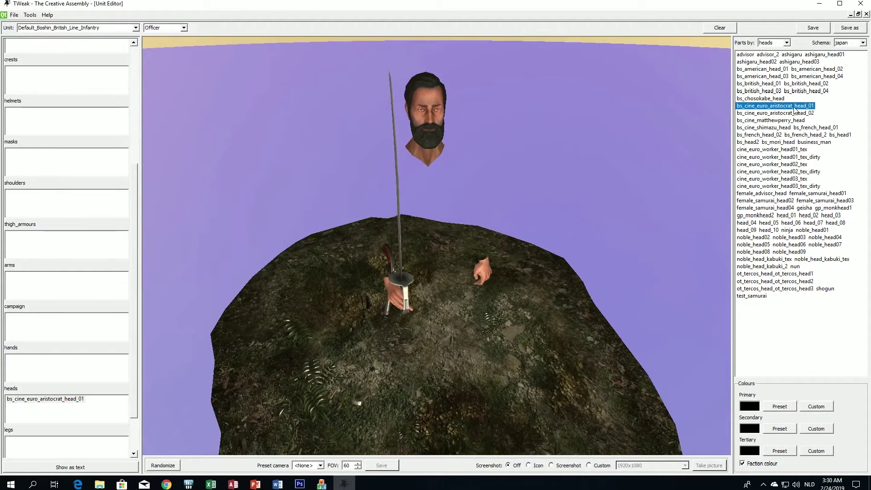
Try the bs_cine_euro_aristocrat_head_02 head on the officer and remove it again
click(774, 113)
mouse_move(628, 182)
mouse_down()
mouse_move(599, 170)
mouse_move(640, 183)
mouse_move(692, 177)
mouse_move(619, 175)
mouse_move(590, 154)
mouse_move(642, 176)
mouse_up()
click(46, 407)
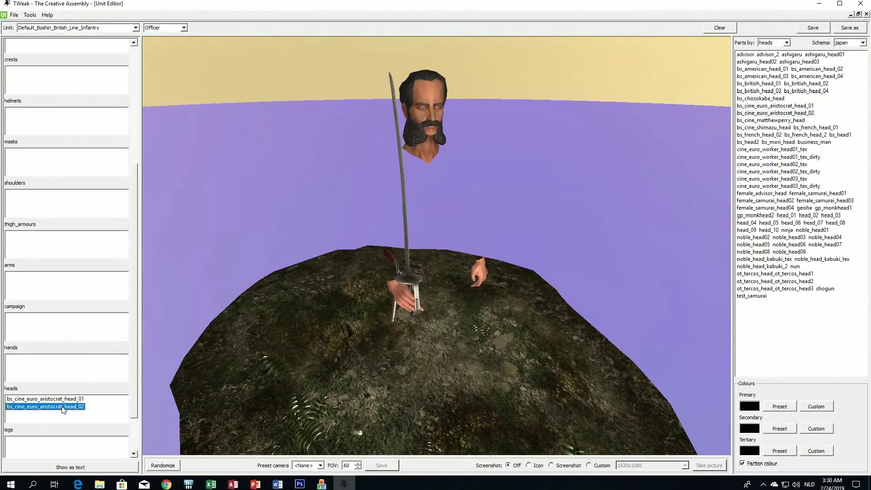
key(Delete)
drag(662, 114, 689, 99)
Add the bs_officer_arm_1 and bs_officer_arm_2 arms to the officer and inspect the coat from behind
click(764, 43)
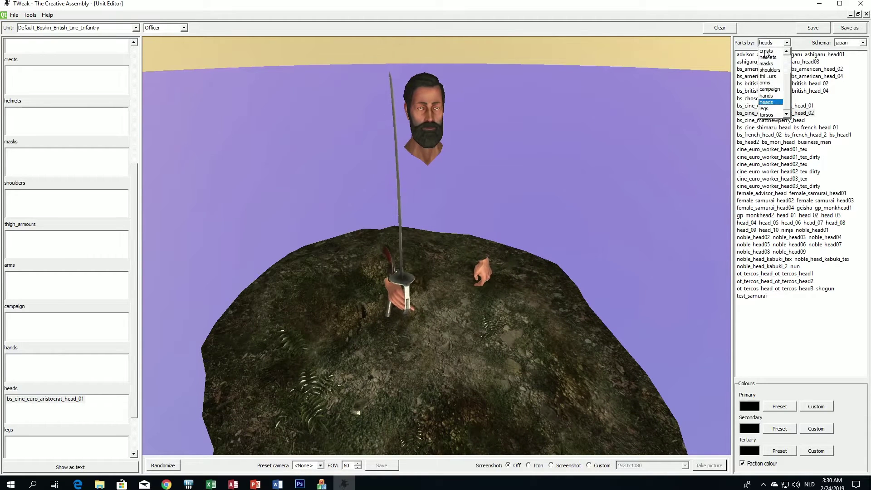
scroll(776, 89, down, 2)
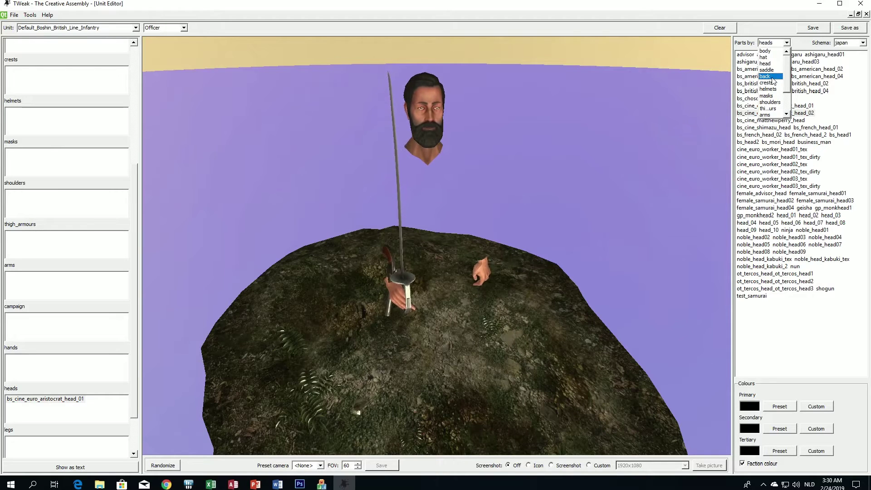
click(770, 115)
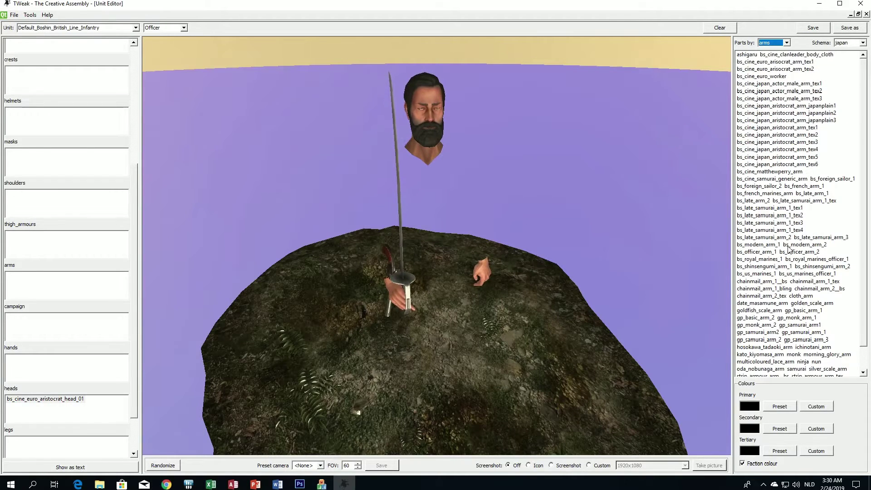
scroll(788, 248, down, 2)
click(756, 227)
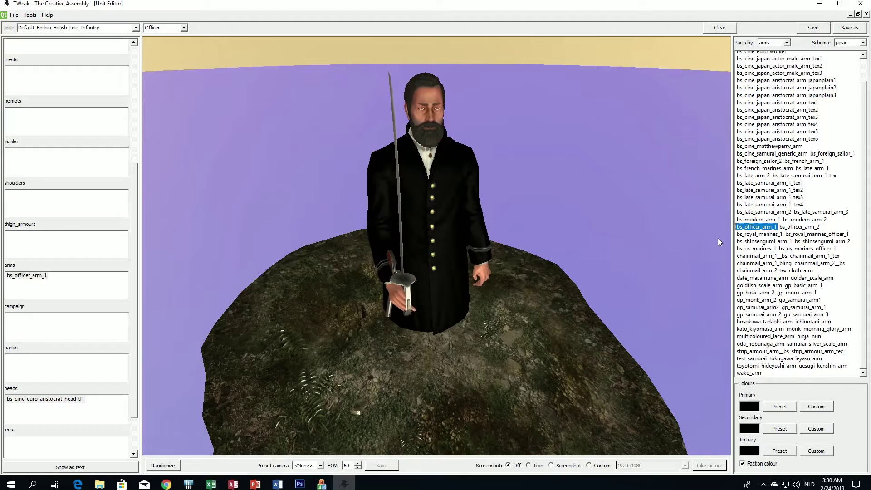
click(804, 228)
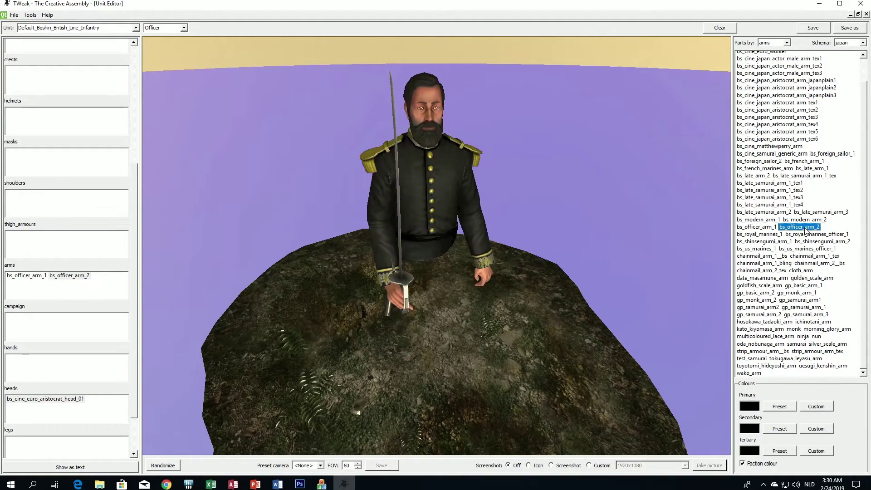
drag(624, 260, 501, 251)
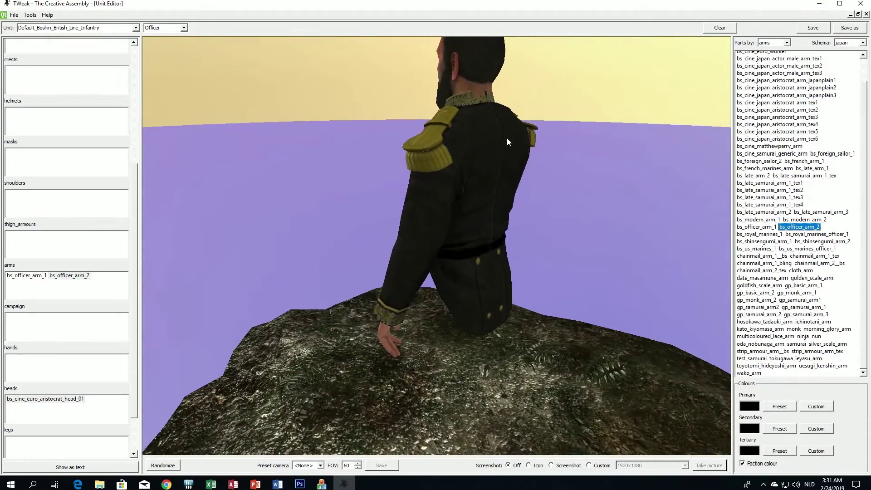
drag(507, 138, 233, 247)
Compare the two added arm parts on the figure and remove bs_officer_arm_1
click(27, 276)
drag(384, 306, 475, 181)
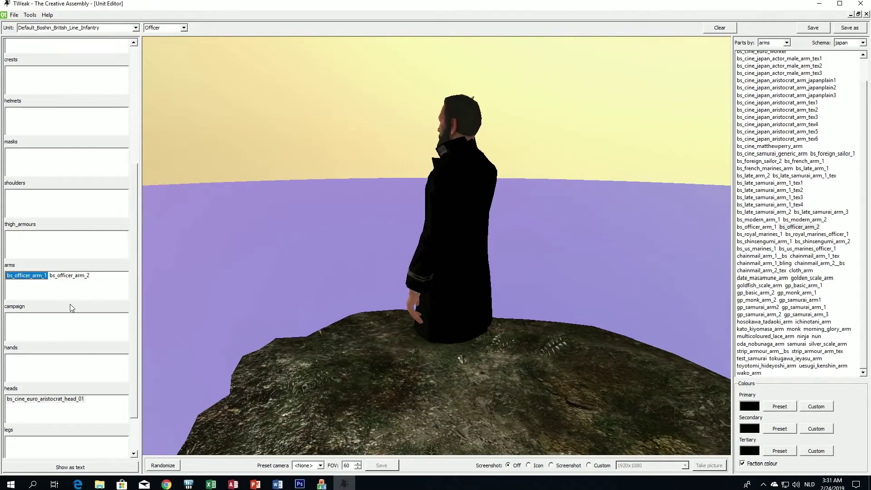
click(69, 275)
drag(334, 300, 435, 301)
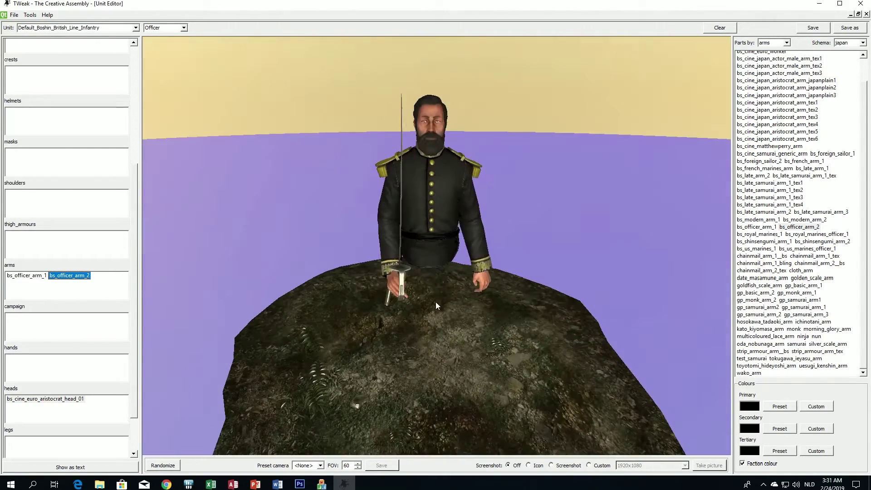
click(26, 276)
scroll(394, 291, up, 5)
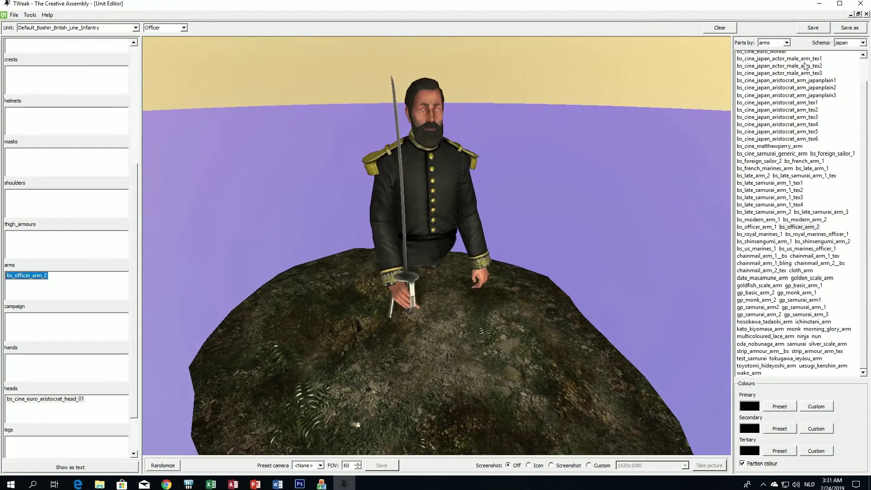
Try the bs_royal_marines_officer_1 legs on the officer, inspect them from behind and the side, and remove them
click(773, 42)
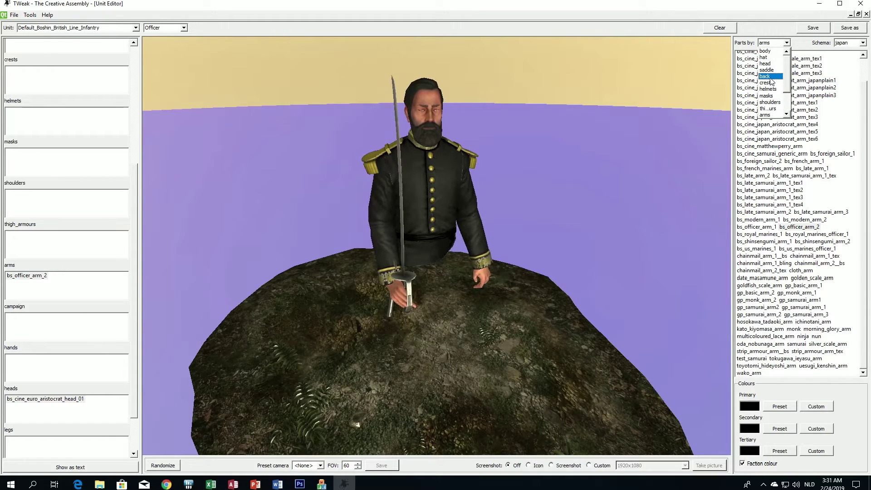
scroll(772, 105, down, 2)
click(766, 109)
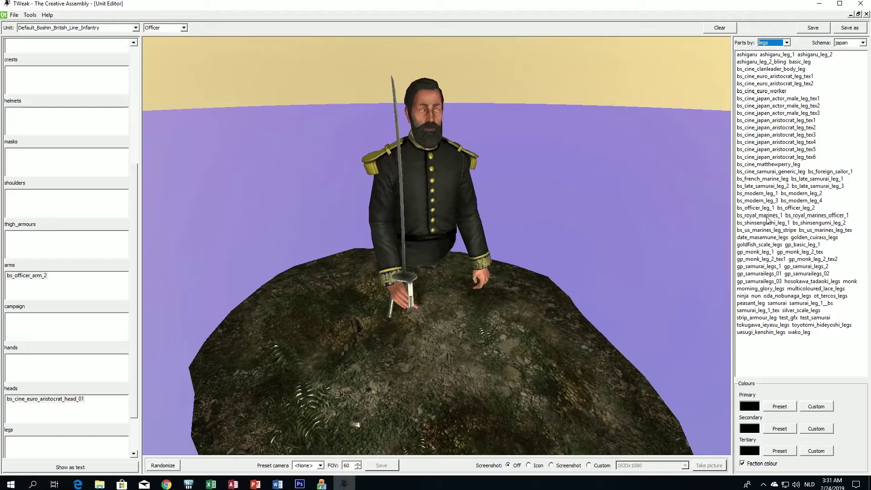
click(803, 216)
drag(654, 256, 482, 246)
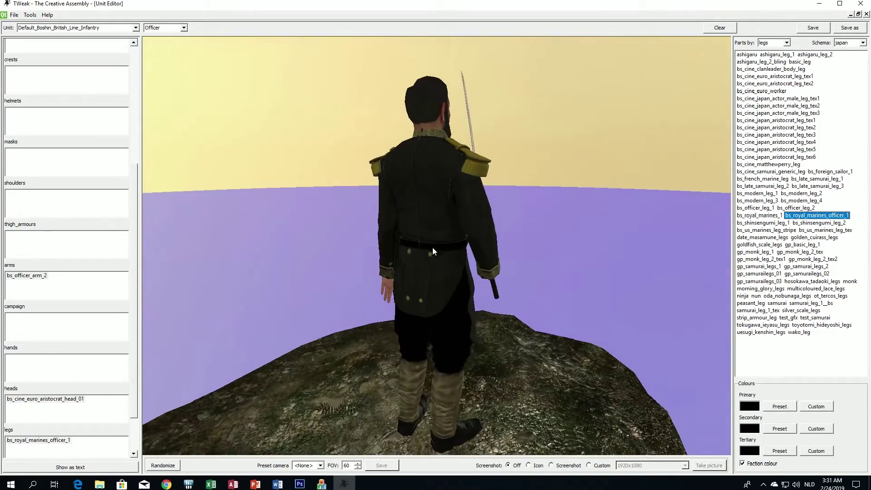
drag(446, 268, 467, 260)
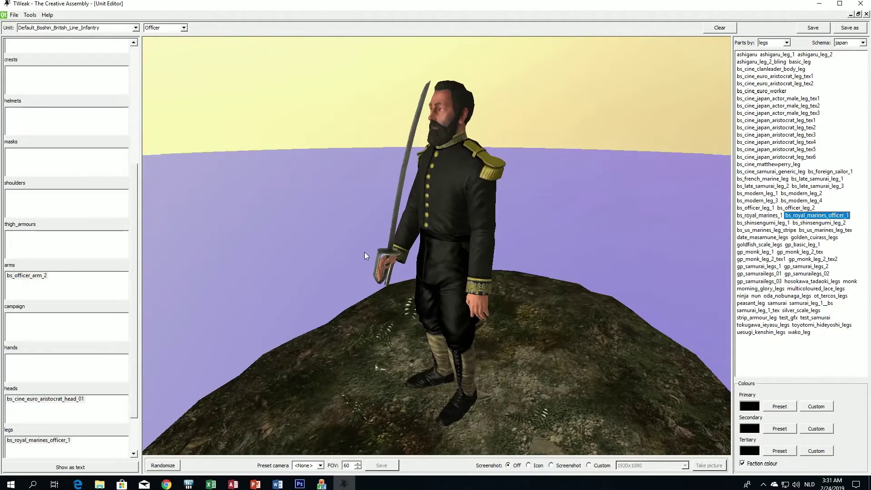
double_click(44, 439)
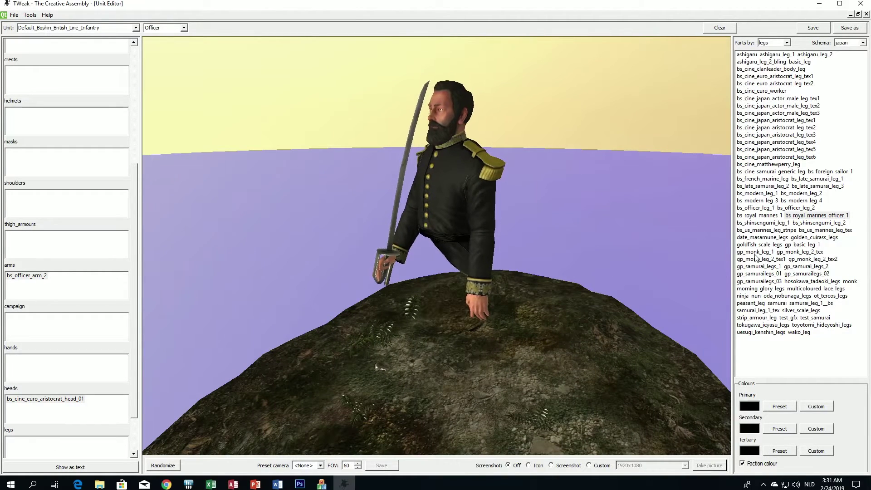
Add the bs_officer_leg_2 legs to the officer and inspect the figure from the front
double_click(788, 208)
drag(603, 255, 631, 255)
scroll(538, 267, up, 3)
drag(538, 267, 467, 271)
scroll(568, 268, up, 2)
scroll(412, 273, down, 3)
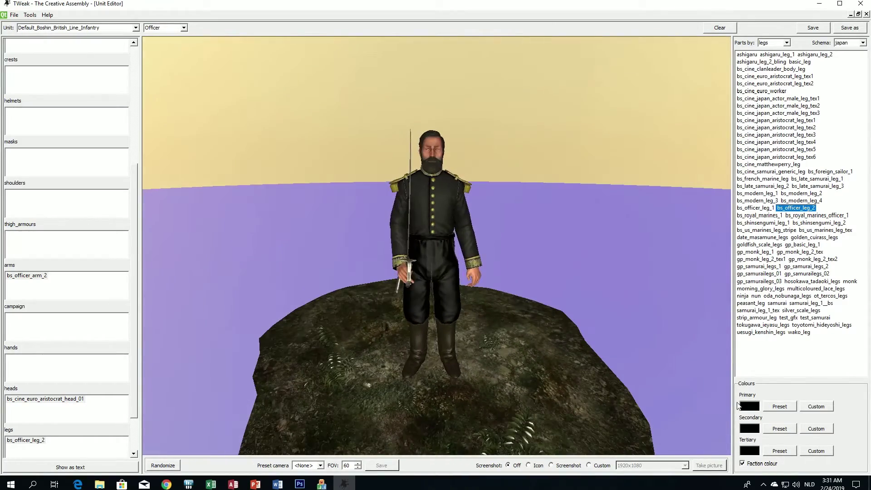
Set the officer's primary colour to dark red (170, 0, 0) and inspect the coat from several sides
click(802, 406)
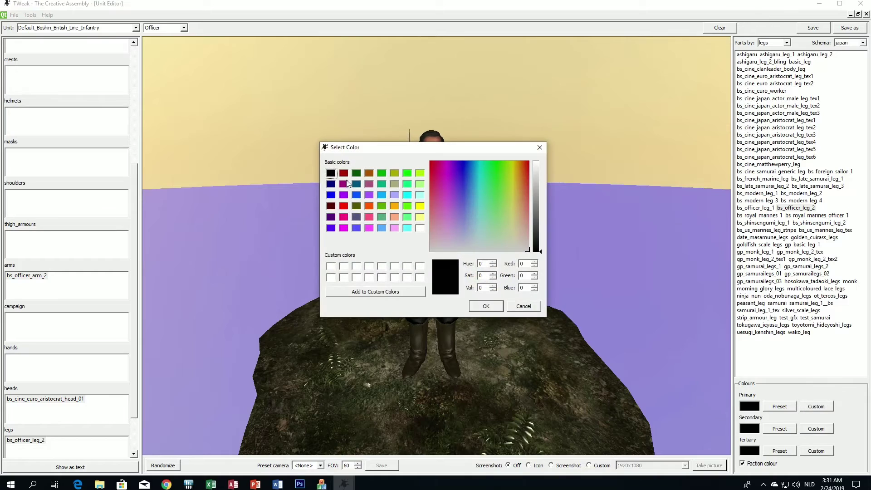
click(343, 173)
drag(432, 148, 224, 121)
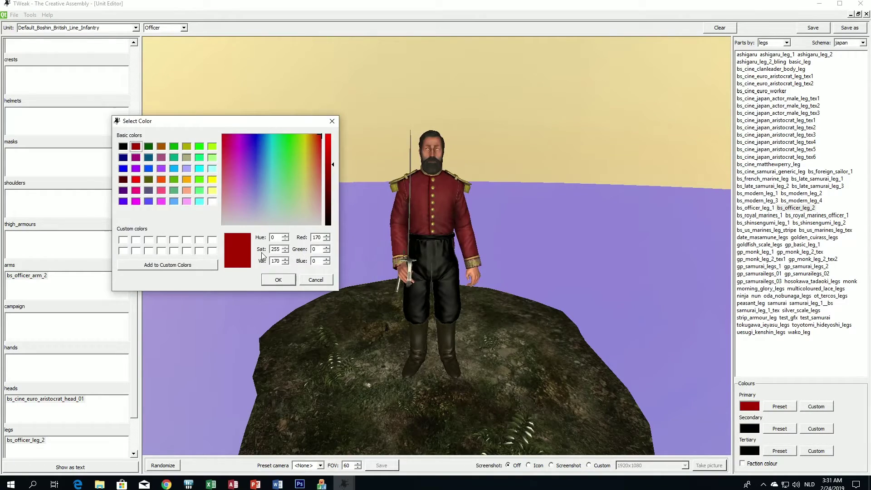
click(278, 280)
drag(384, 281, 416, 281)
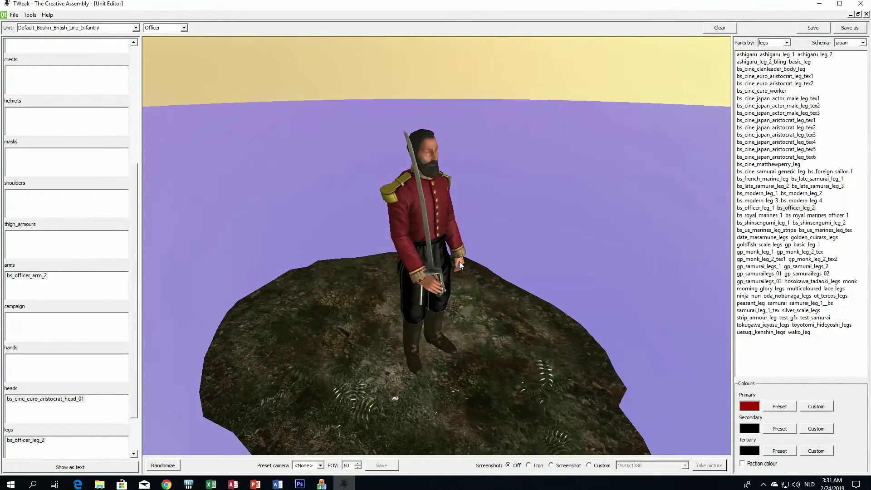
drag(459, 261, 436, 279)
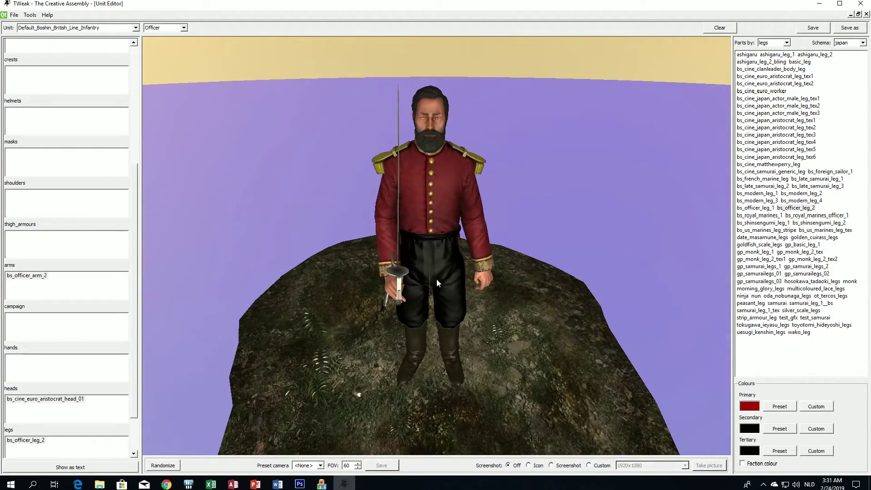
Set the officer's secondary colour to white and the tertiary colour to dark red, checking the trousers from the side
click(805, 429)
click(419, 228)
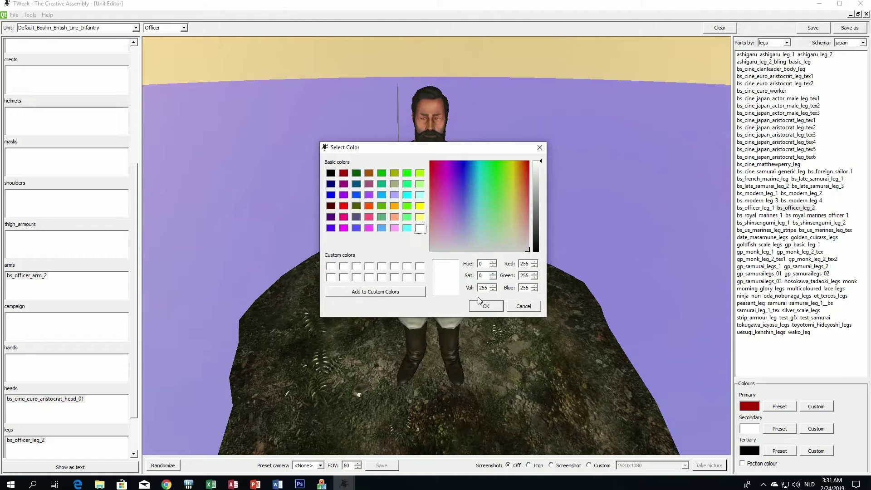
click(486, 305)
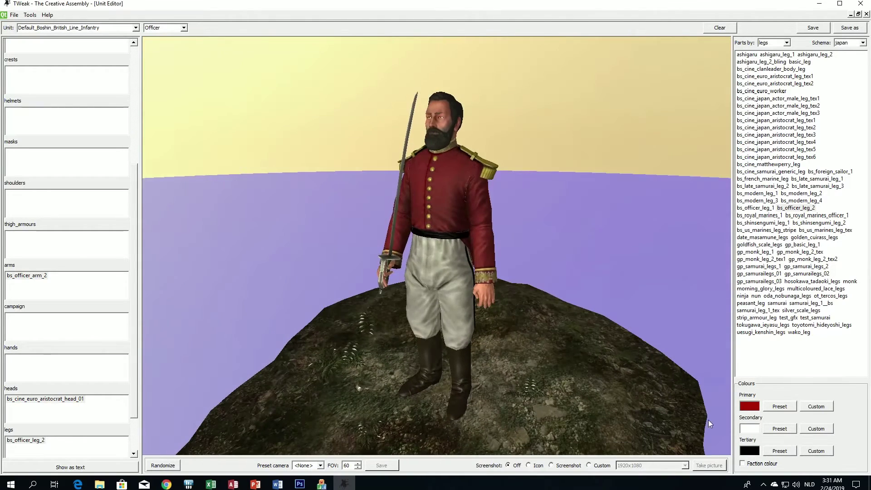
click(816, 452)
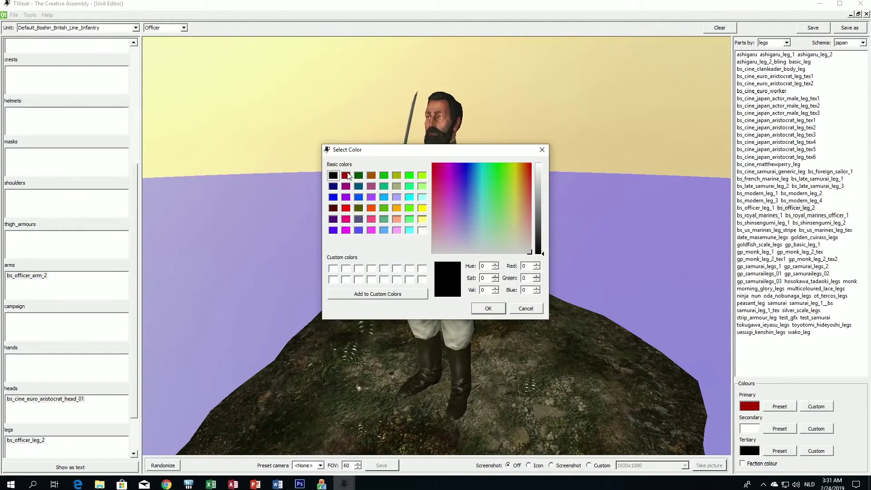
click(347, 176)
click(498, 309)
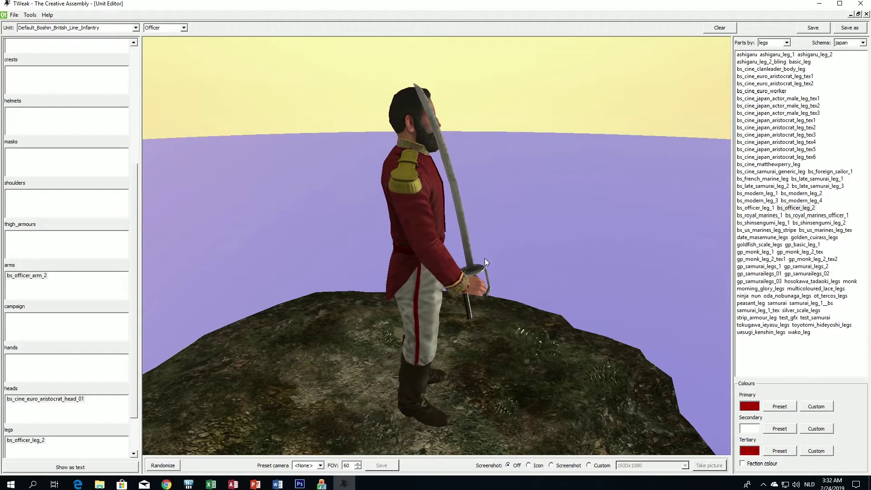
drag(518, 264, 467, 247)
List the helmet parts, try the bs_foreign_sailor_tex2 helmet on the officer and inspect it from behind
click(771, 46)
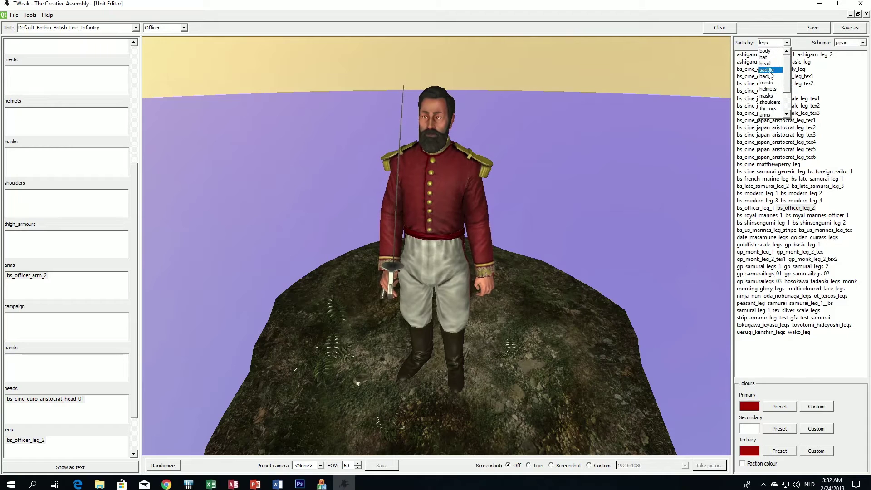
click(767, 89)
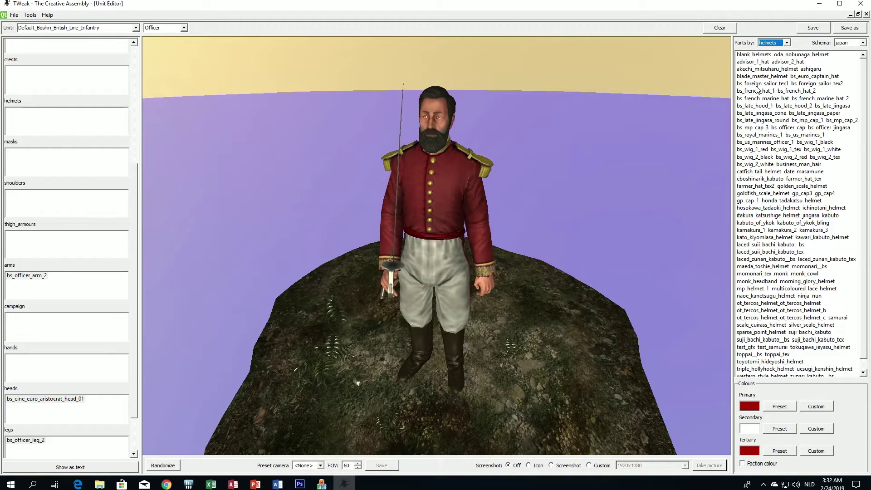
double_click(813, 85)
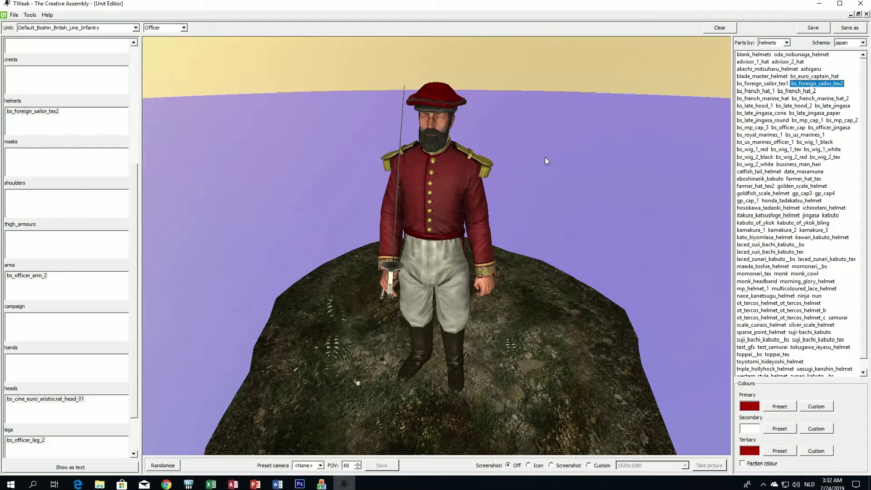
drag(545, 157, 452, 168)
scroll(592, 183, up, 3)
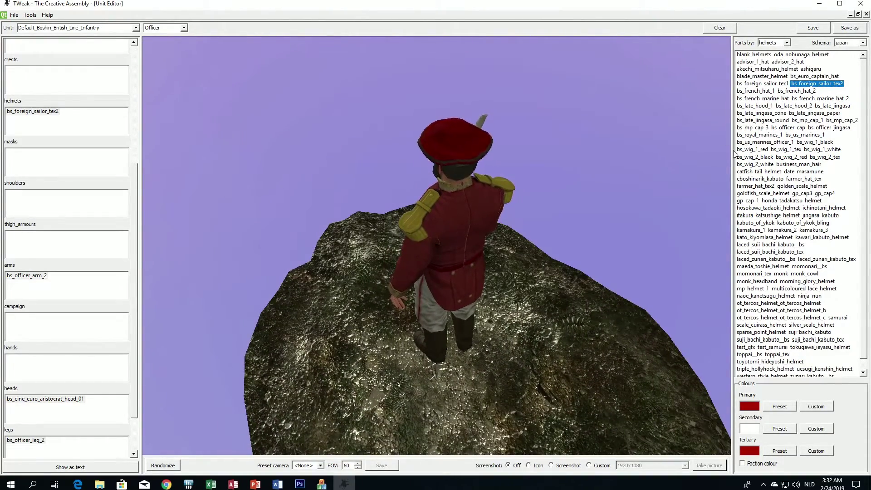
Try the bs_late_hood_1 and bs_late_hood_2 helmets on the officer, removing each one after inspection
click(760, 107)
drag(618, 142, 683, 145)
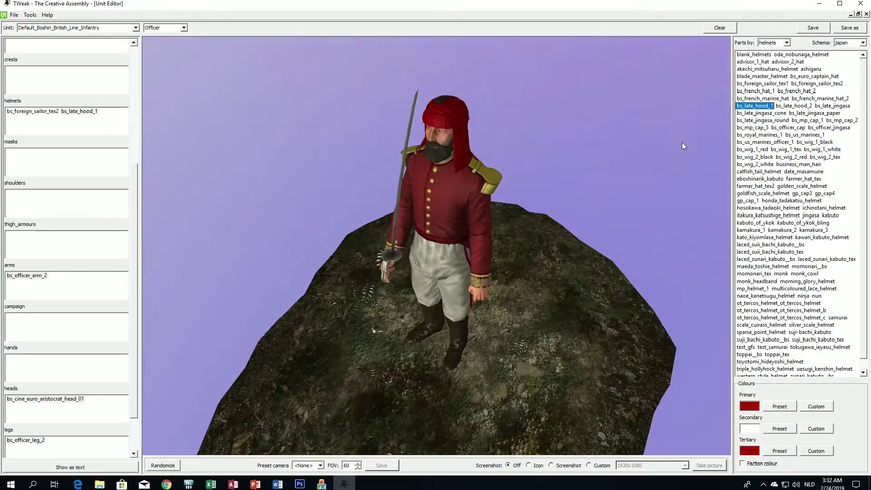
key(Delete)
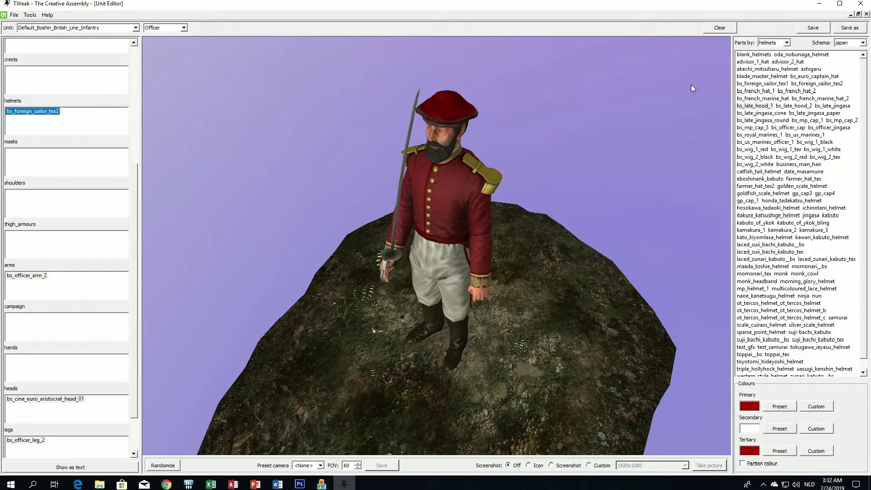
click(793, 106)
drag(603, 172, 499, 136)
click(80, 111)
key(Delete)
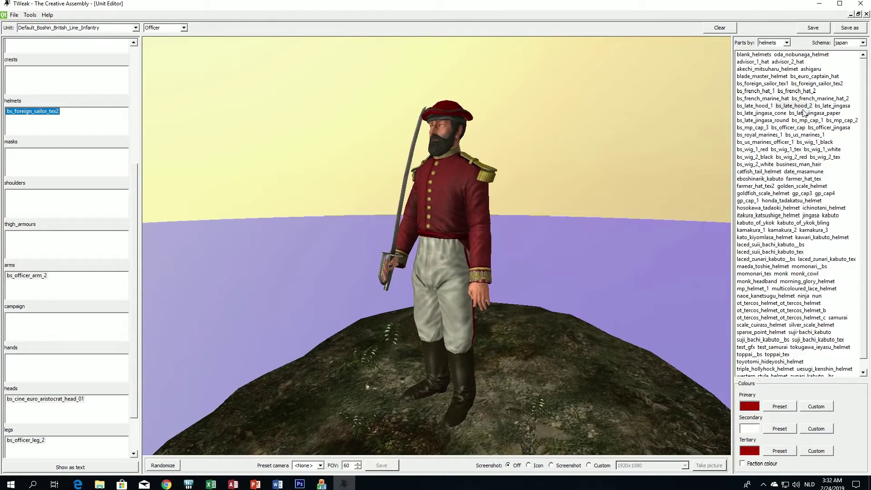
Try the bs_late_jingasa helmet on the officer, then remove both it and bs_foreign_sailor_tex2
click(825, 106)
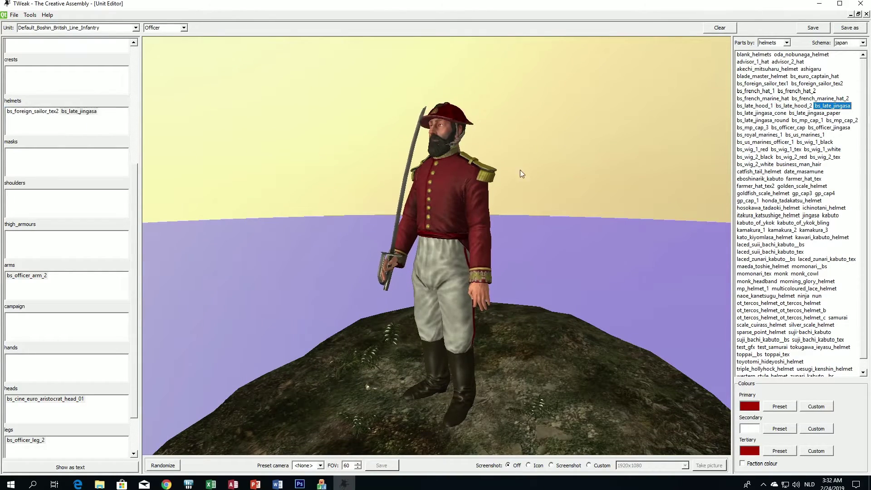
drag(519, 170, 152, 149)
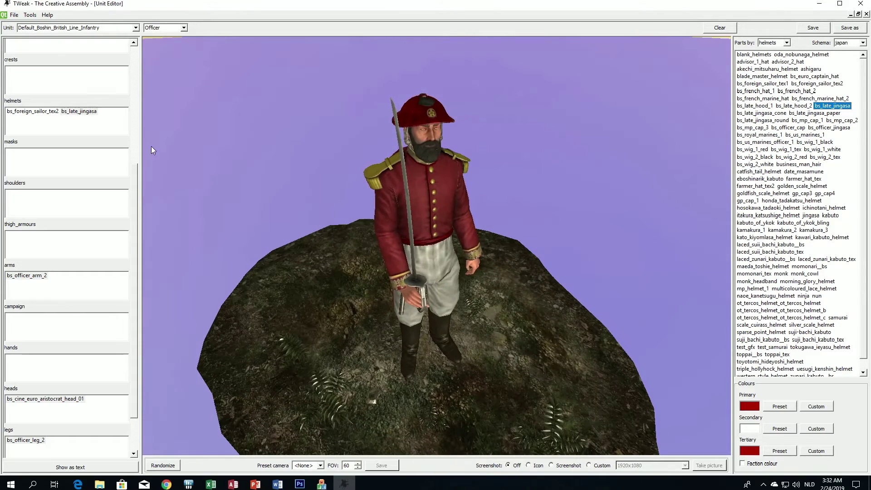
click(81, 114)
key(Delete)
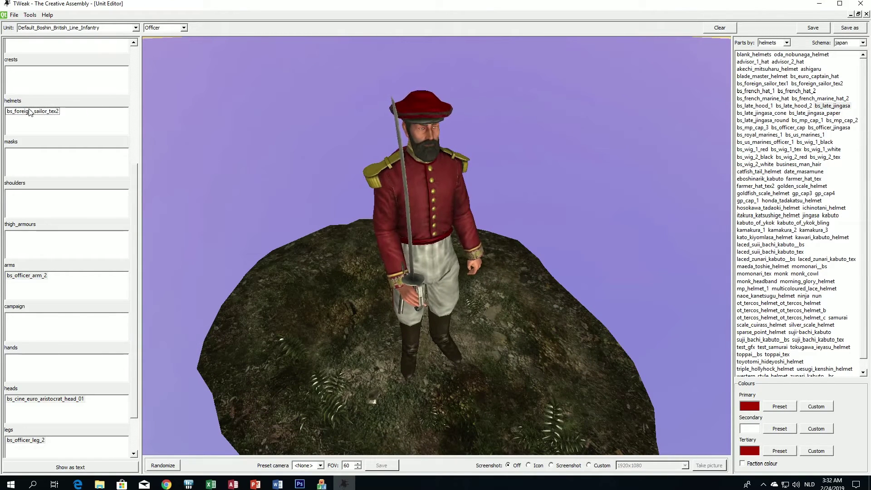
click(30, 112)
key(Delete)
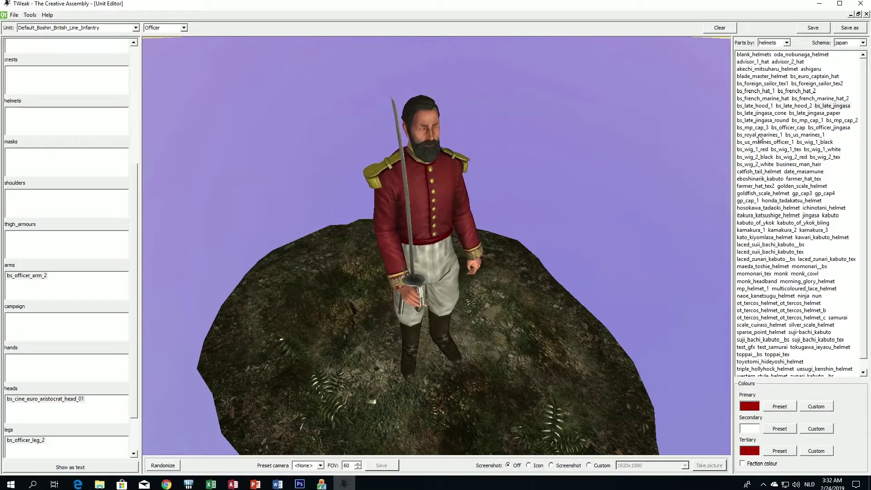
Add the bs_french_marine_hat helmet to the officer and inspect it from several angles
double_click(757, 98)
drag(635, 158, 594, 144)
drag(447, 116, 567, 154)
Try the bs_royal_marines_1 helmet on the officer, compare it with bs_french_marine_hat and remove it
double_click(759, 135)
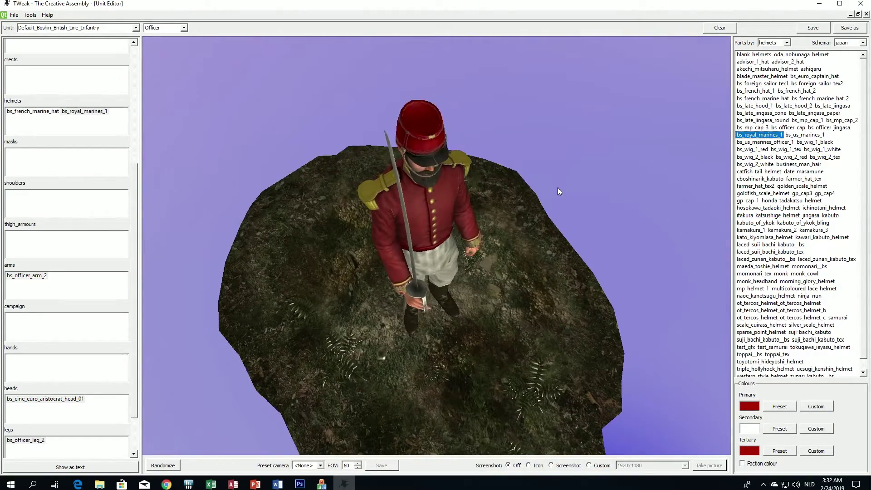
mouse_move(557, 189)
mouse_down()
mouse_move(655, 164)
mouse_move(395, 166)
mouse_move(462, 130)
mouse_move(559, 146)
mouse_move(625, 134)
mouse_move(385, 137)
mouse_move(523, 134)
mouse_move(611, 147)
mouse_move(469, 181)
mouse_move(575, 175)
mouse_move(507, 178)
mouse_move(553, 186)
mouse_up()
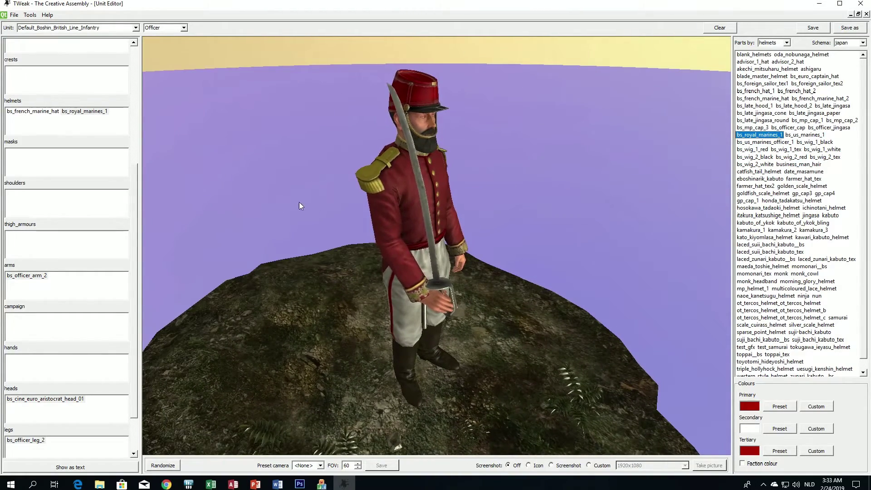
click(31, 111)
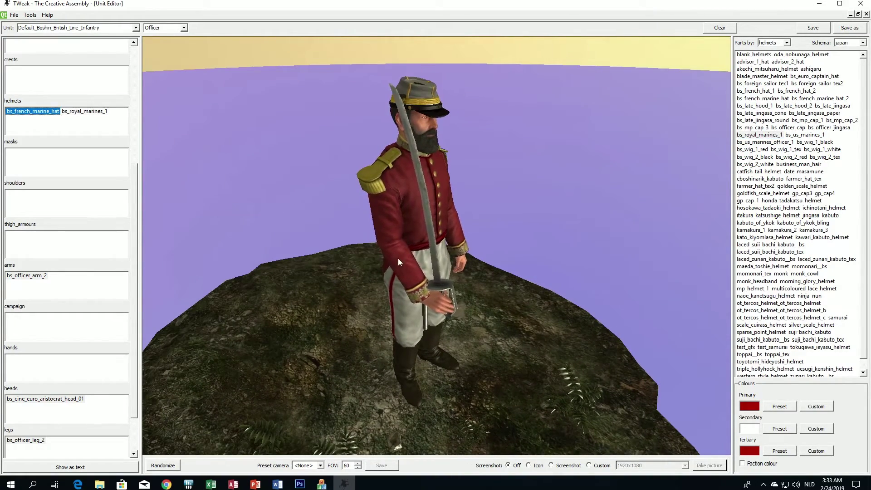
drag(398, 257, 388, 185)
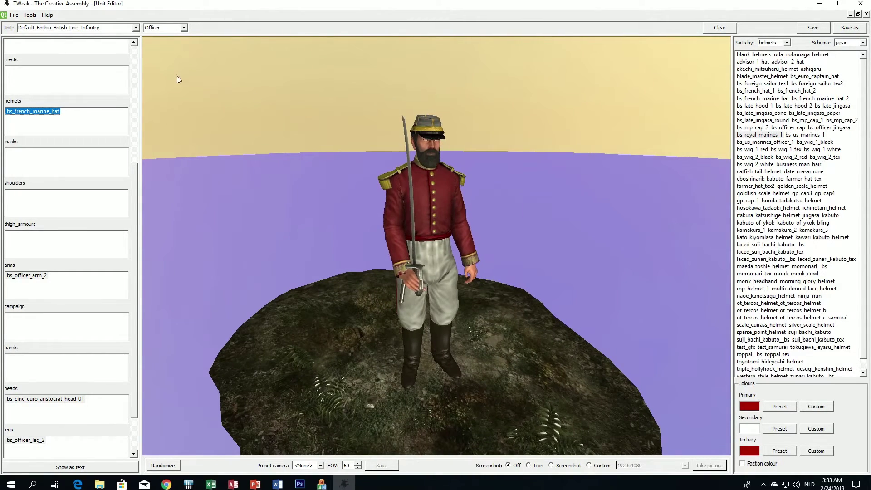
Start saving the officer variant as a new file and enter the file name Boshin_British_Inf_Line_Infantry.officer, based on the standard bearer file's name
click(849, 27)
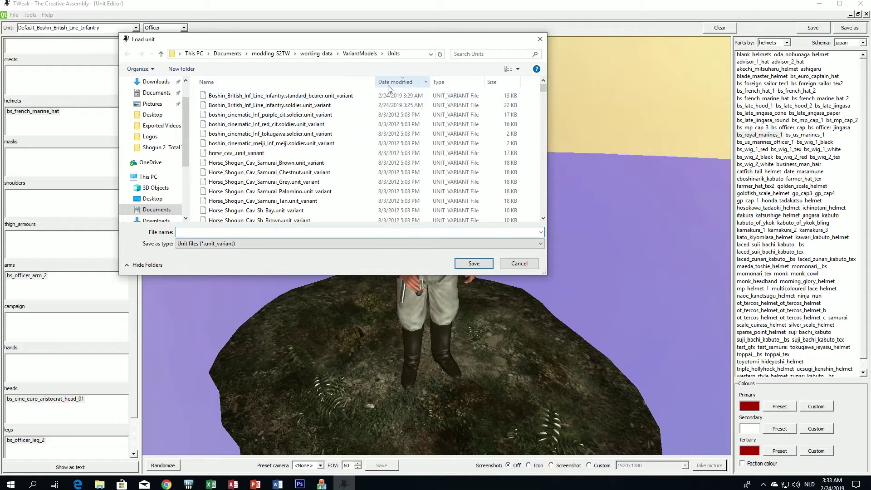
click(268, 96)
click(346, 233)
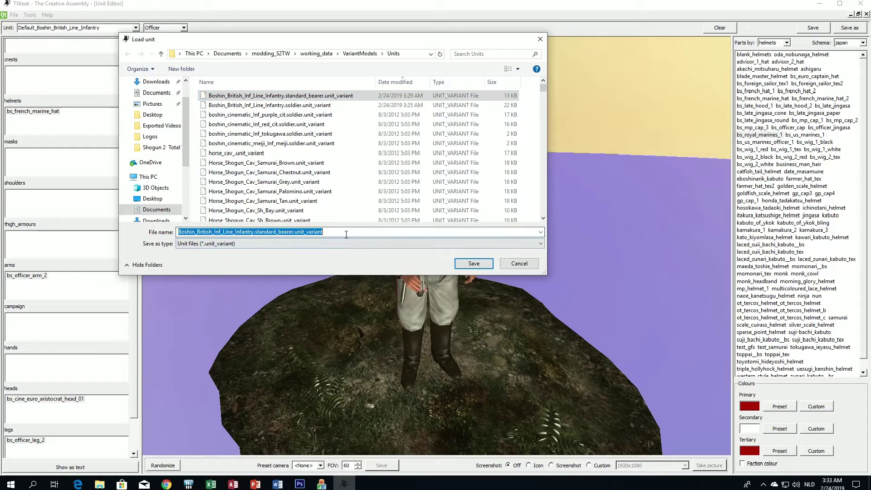
key(BackSpace)
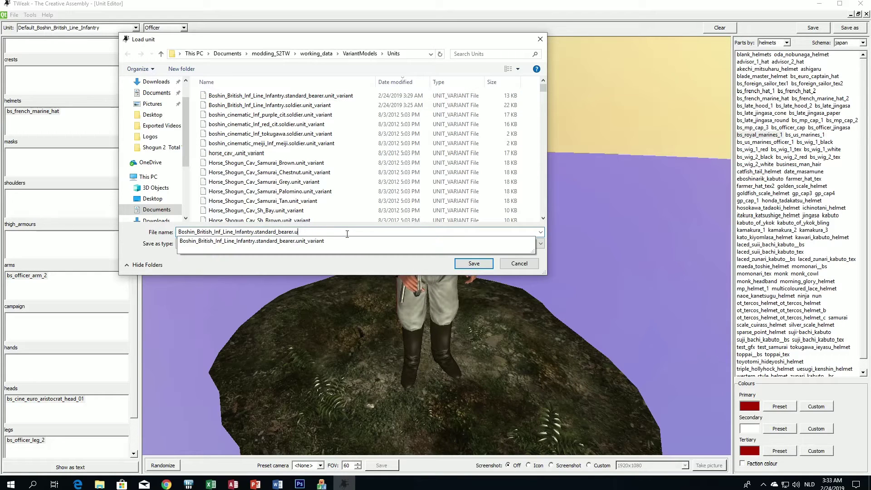
key(BackSpace)
key(BackSpace)
text(offic)
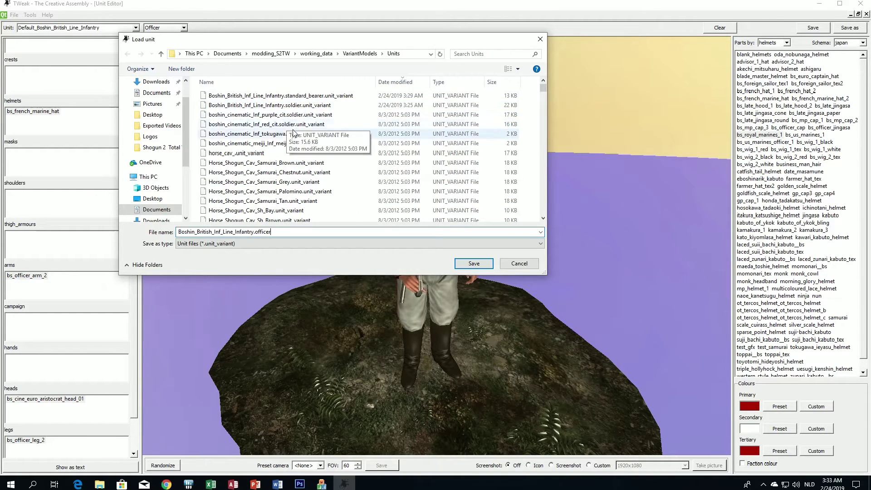
Examine the naming of the existing unit variant files in the Units folder, sorting them by name and by modification date
scroll(310, 168, down, 3)
scroll(309, 168, down, 8)
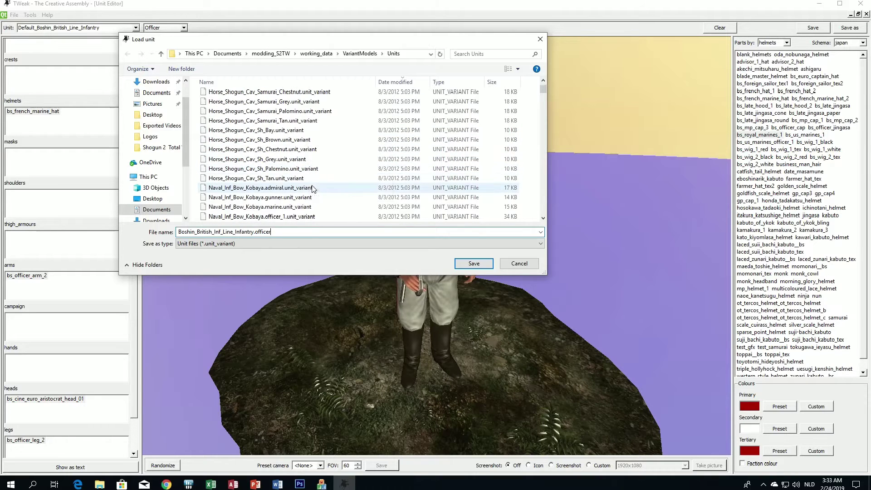
scroll(313, 186, down, 4)
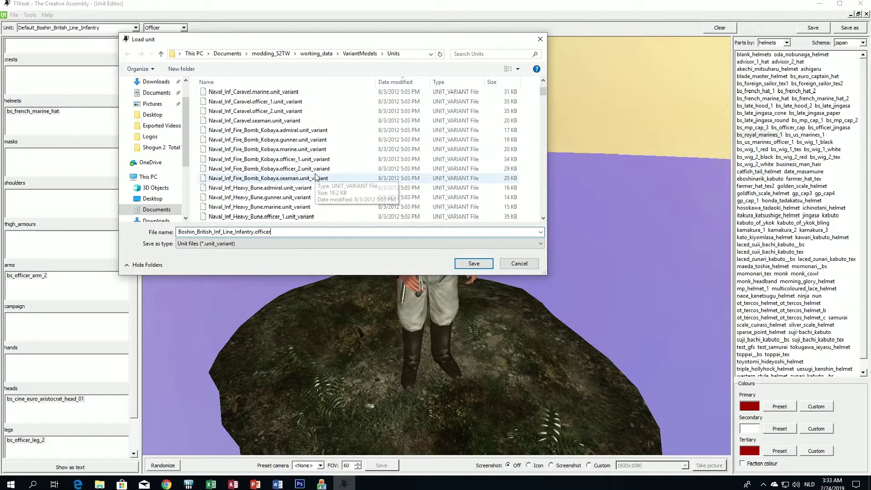
scroll(313, 188, down, 12)
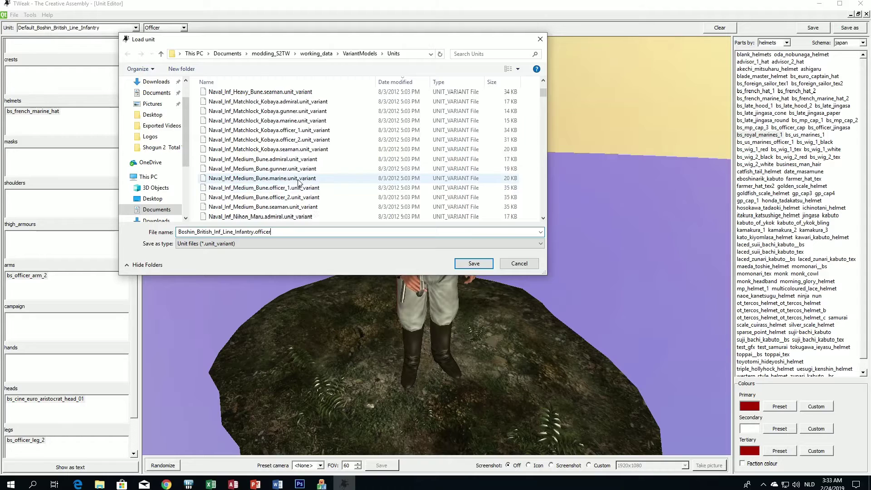
scroll(299, 186, down, 13)
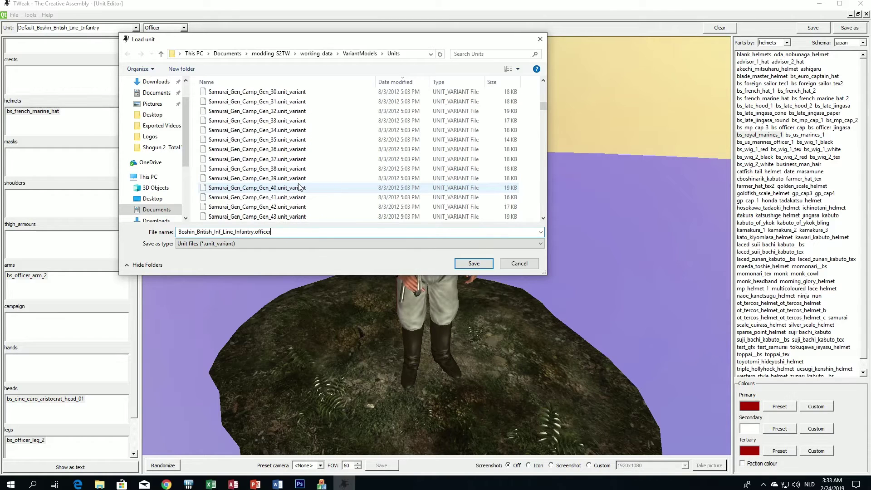
drag(543, 106, 543, 87)
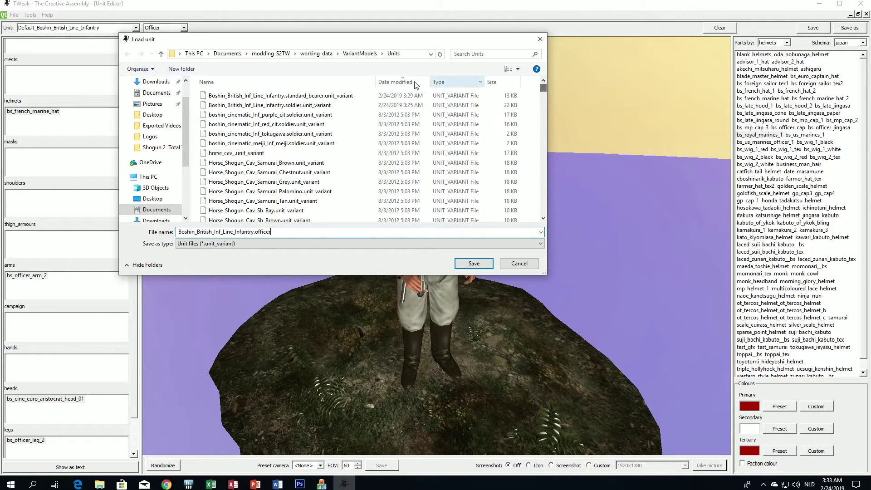
click(241, 83)
scroll(297, 170, down, 10)
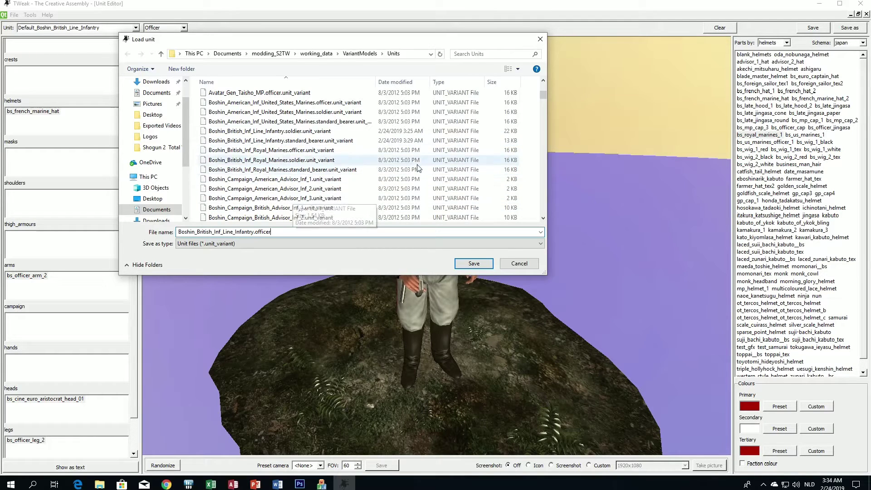
click(396, 82)
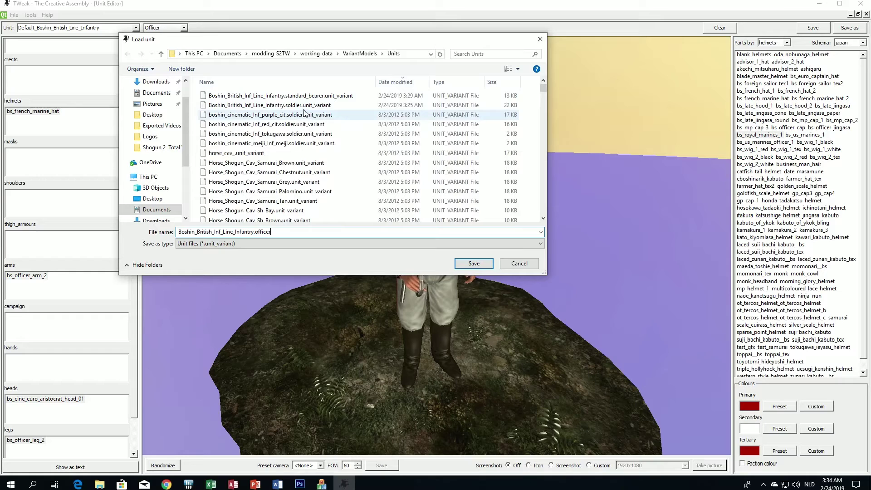
Name the officer variant file Boshin_British_Inf_Line_Infantry.officer, based on the standard bearer file's name, and save it in the Units folder
click(308, 96)
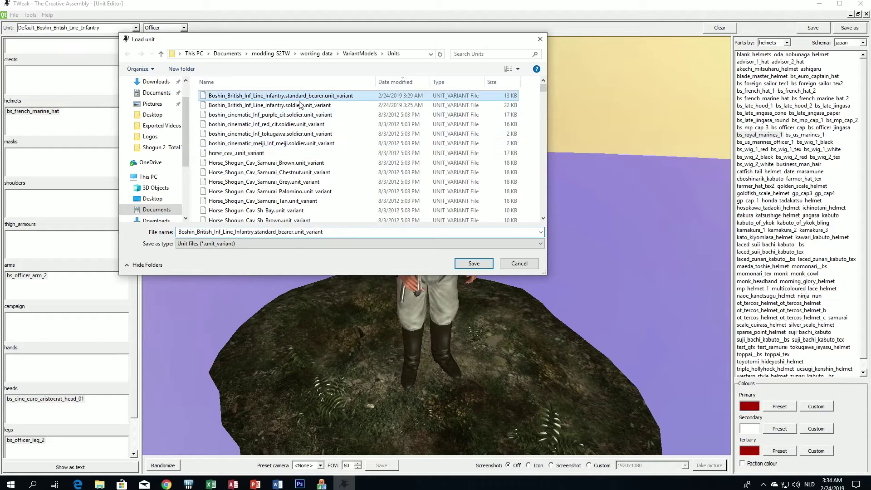
click(326, 232)
key(BackSpace)
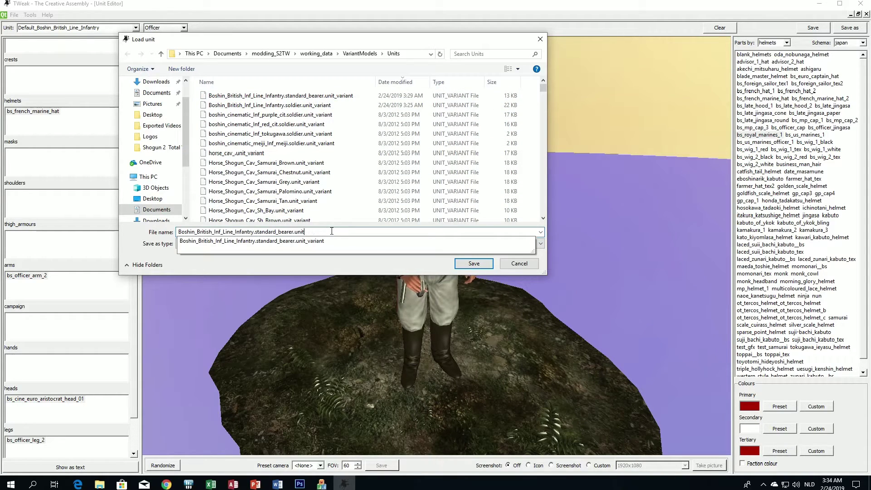
key(BackSpace)
key(BackSpace)
key(BackSpace)
key(BackSpace)
key(BackSpace)
key(BackSpace)
key(BackSpace)
key(BackSpace)
key(BackSpace)
key(BackSpace)
key(BackSpace)
key(BackSpace)
key(BackSpace)
key(BackSpace)
key(BackSpace)
key(BackSpace)
key(BackSpace)
key(BackSpace)
key(BackSpace)
key(BackSpace)
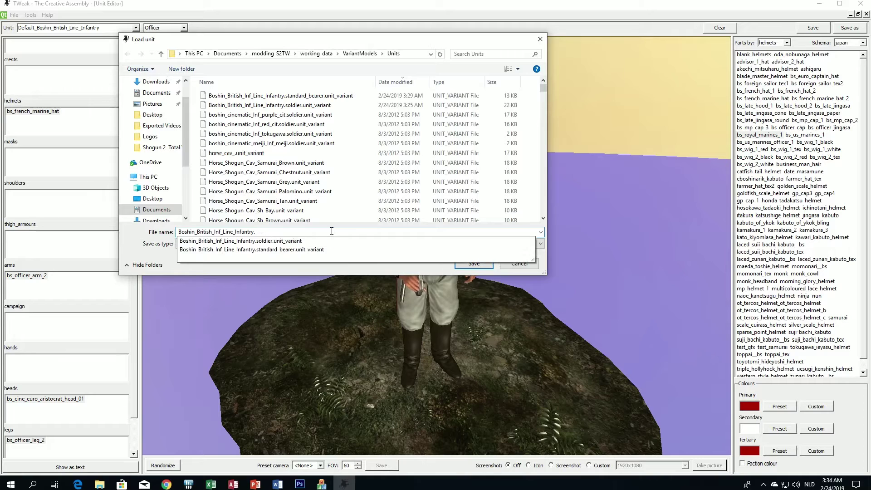
text(officer)
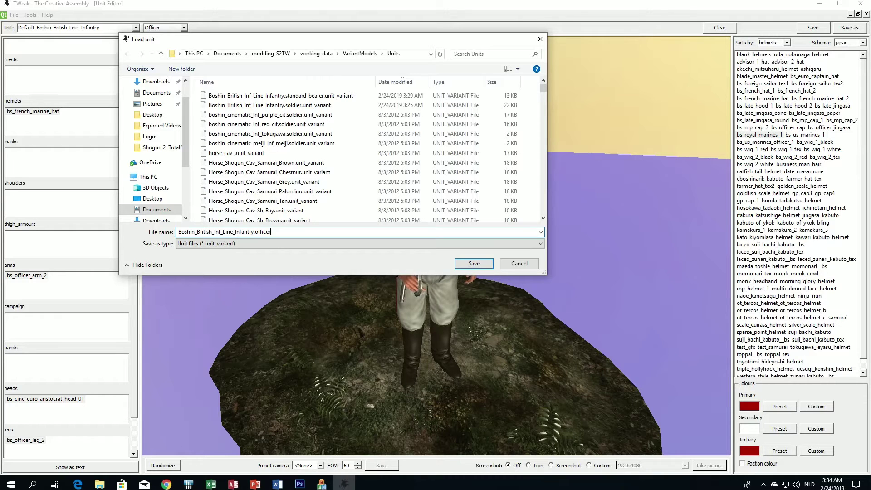
key(Return)
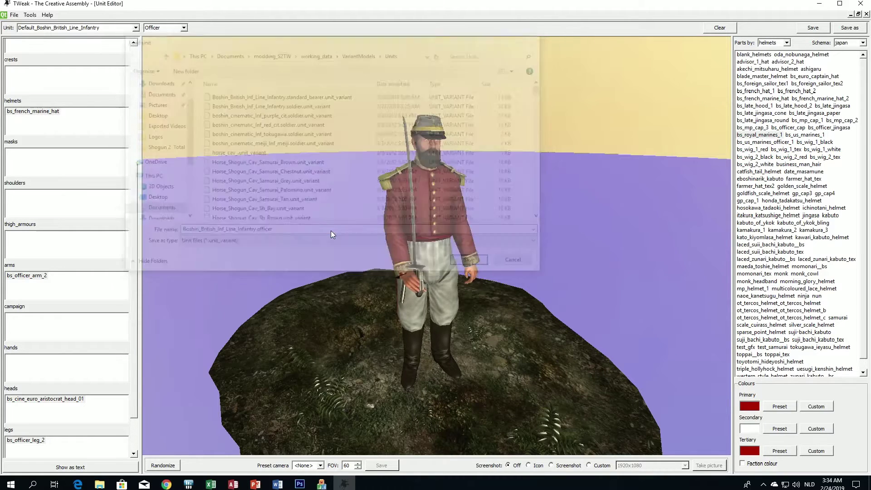
Take a final look at the officer model, then close TWeak and abort its failed assertion
drag(418, 262, 504, 262)
scroll(503, 262, up, 3)
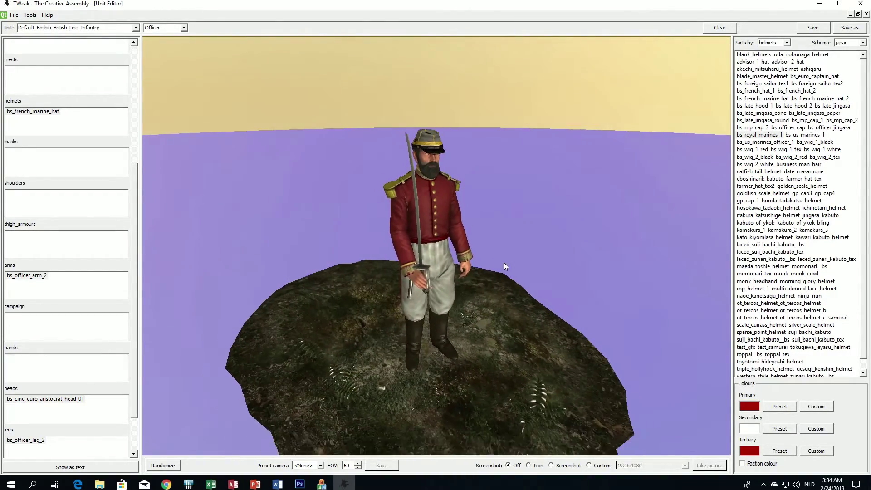
click(858, 5)
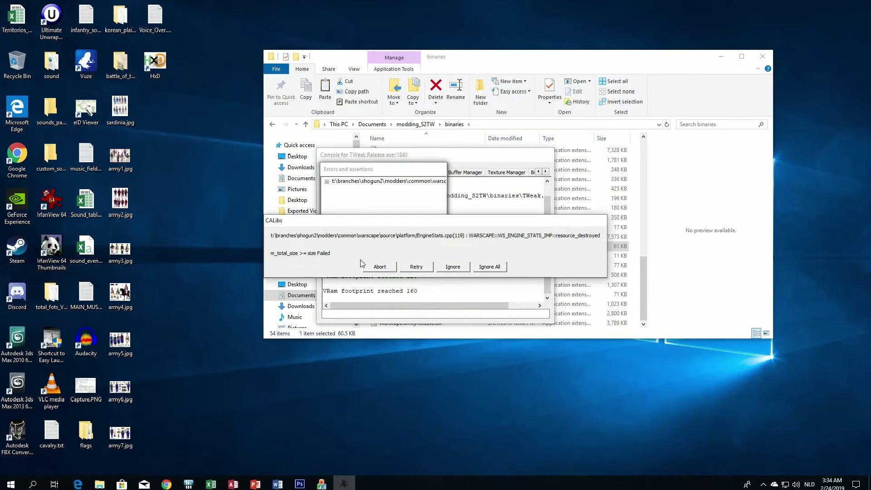
click(391, 268)
Open the modding_S2TW\working_data\VariantModels\Units folder in File Explorer
drag(501, 59, 460, 59)
scroll(386, 274, up, 12)
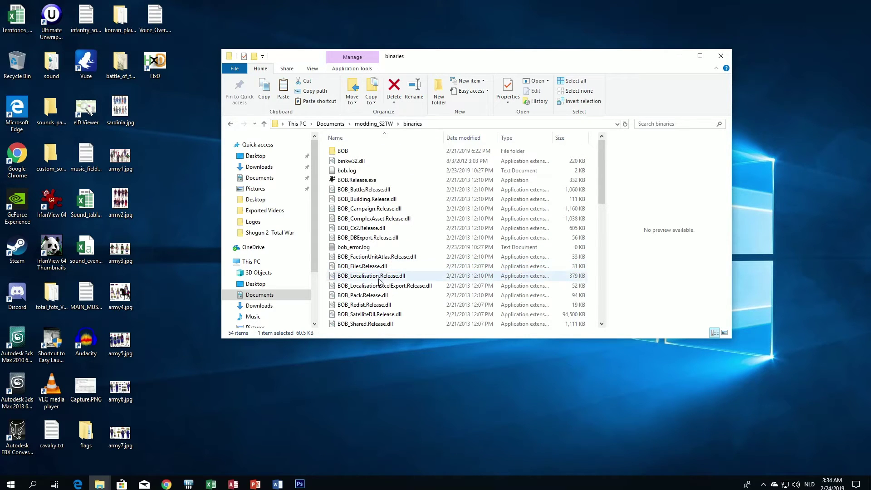
mouse_move(392, 287)
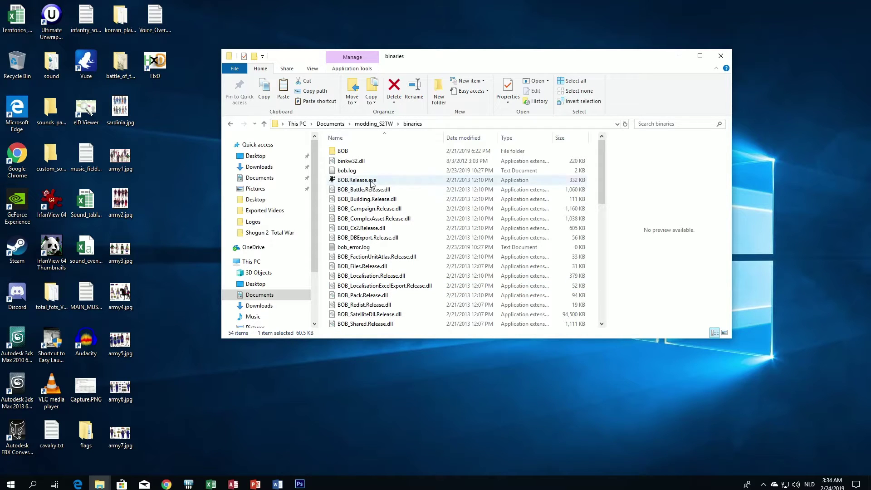
click(374, 123)
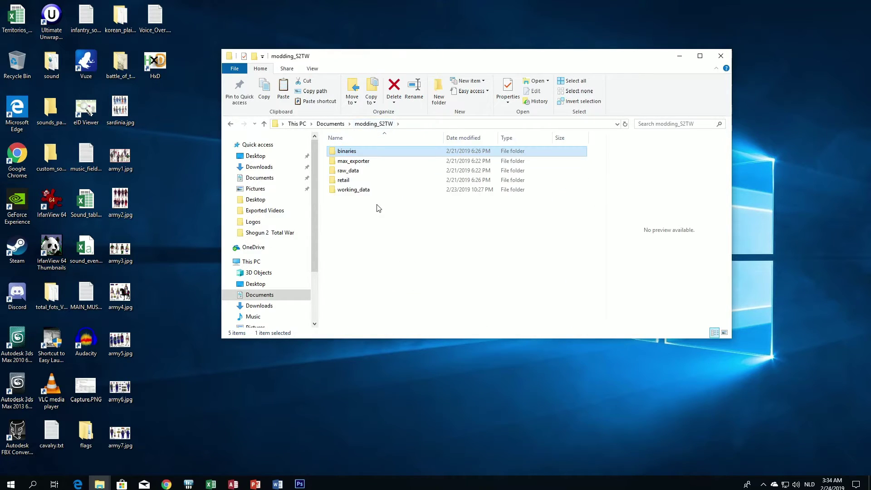
double_click(354, 190)
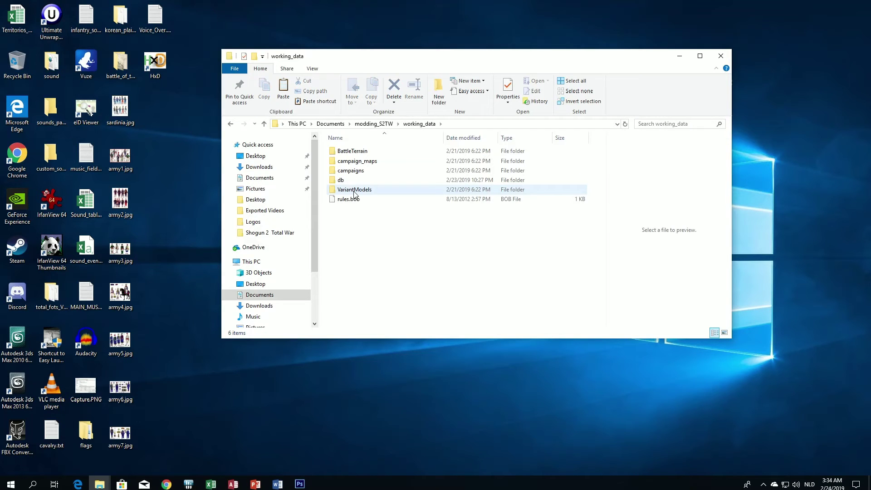
double_click(347, 191)
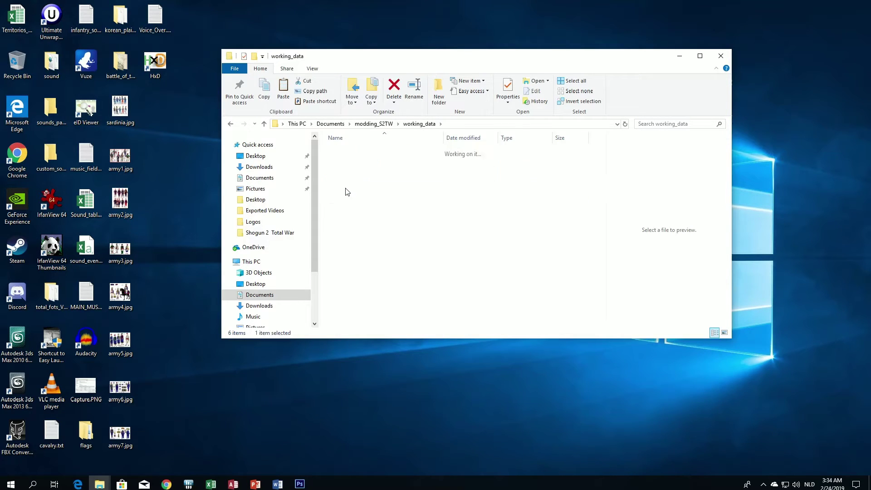
double_click(345, 153)
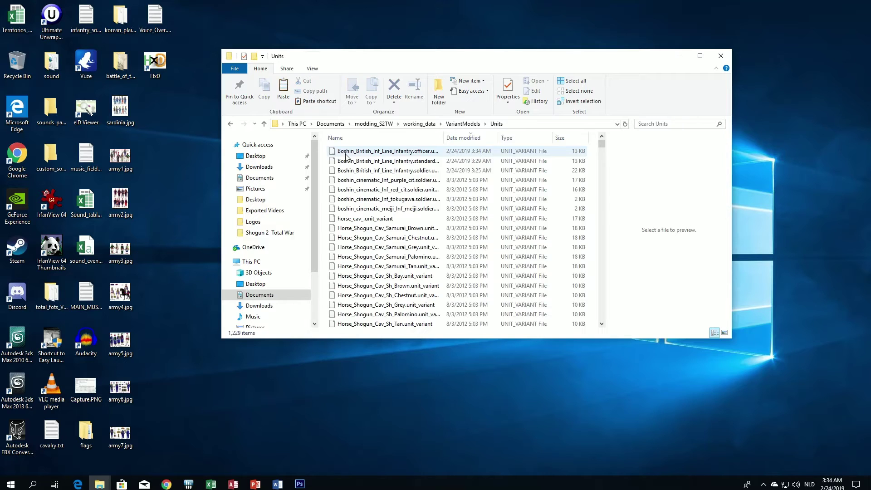
List the newest unit variant files first and widen the name column to check the full British line infantry file names
click(459, 139)
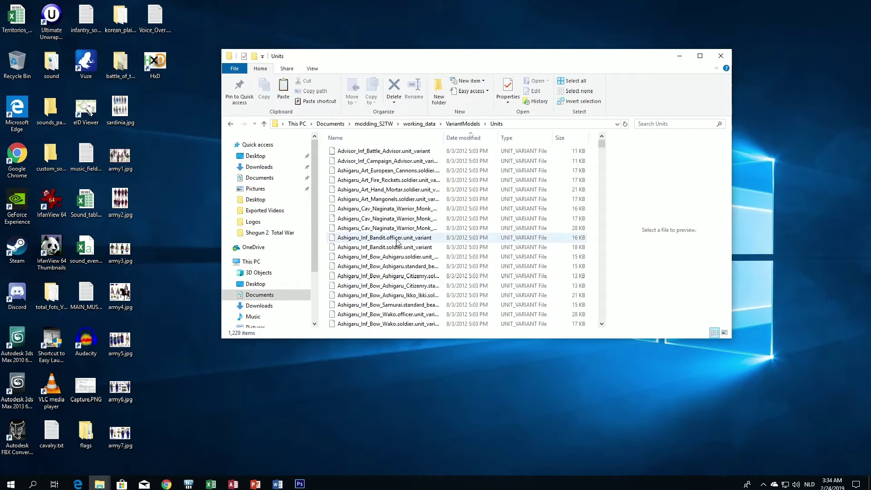
click(461, 139)
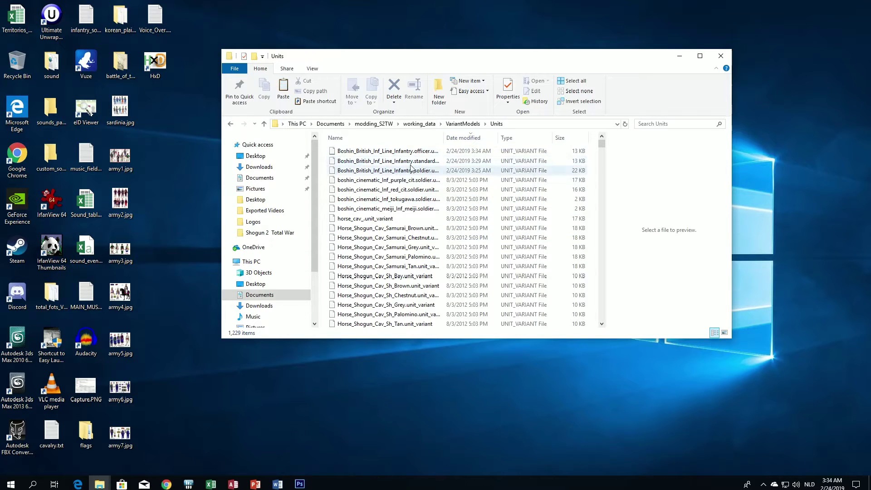
drag(443, 137, 483, 137)
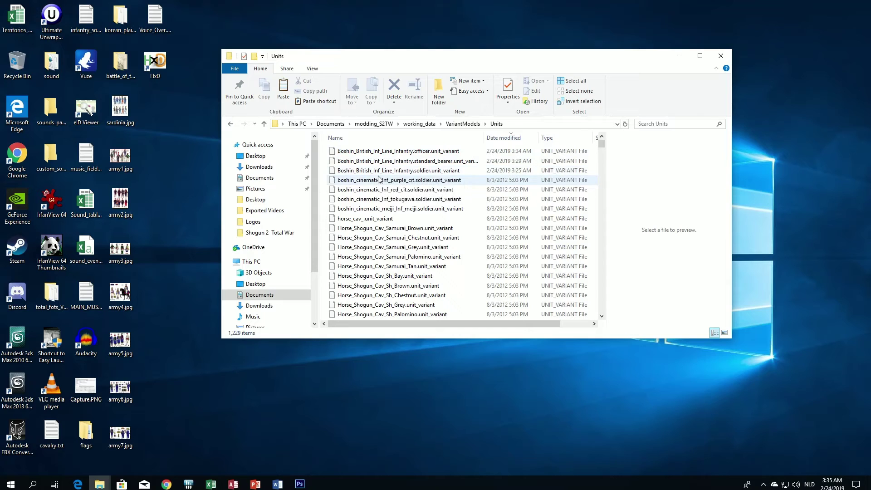
Launch Rusted PackFile Manager with rpfm-code.exe from the Documents\Rusted_PFM folder and dismiss the update notice
click(99, 485)
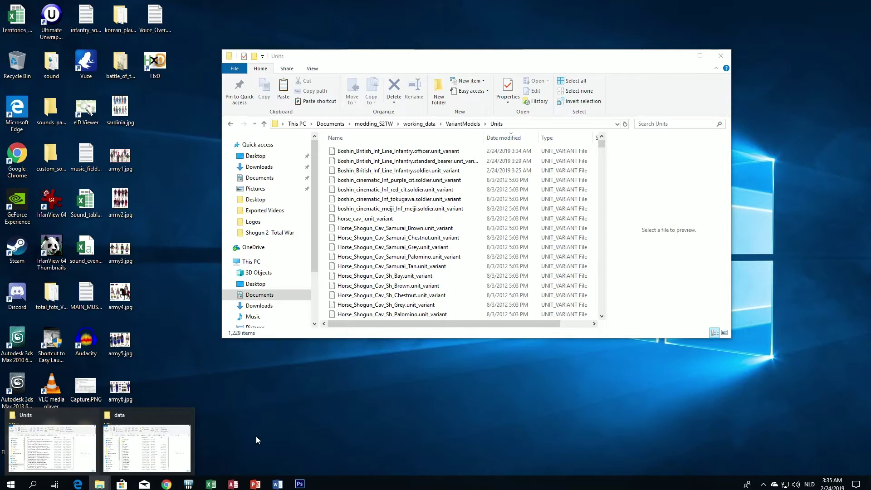
double_click(51, 108)
click(271, 189)
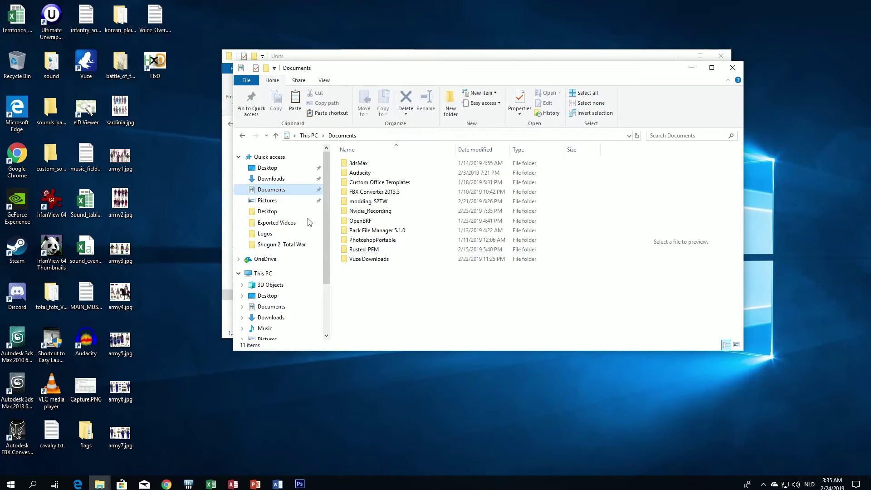
double_click(375, 251)
scroll(372, 300, down, 1)
double_click(368, 296)
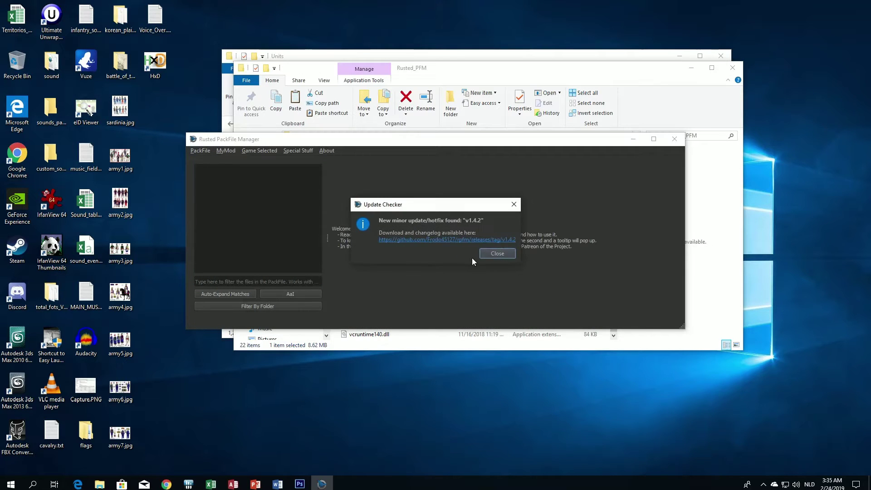
click(492, 253)
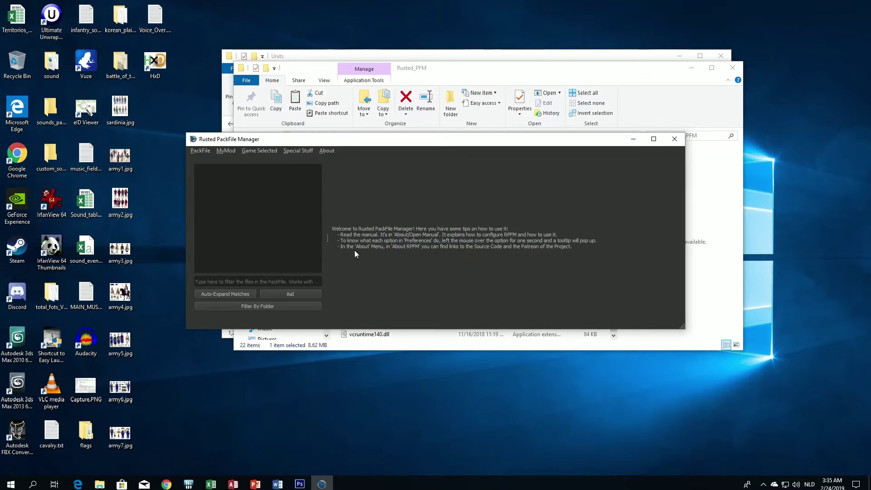
Open my_units.pack from the game's data folder
click(199, 149)
mouse_move(259, 205)
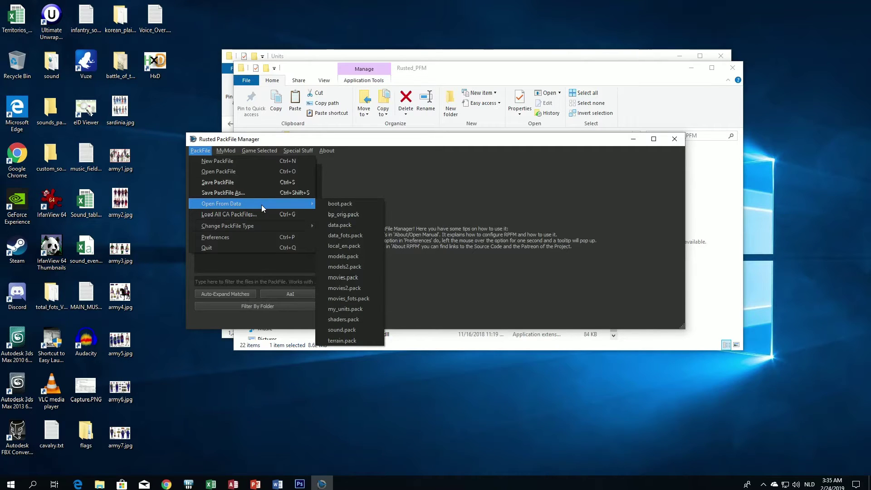
click(346, 309)
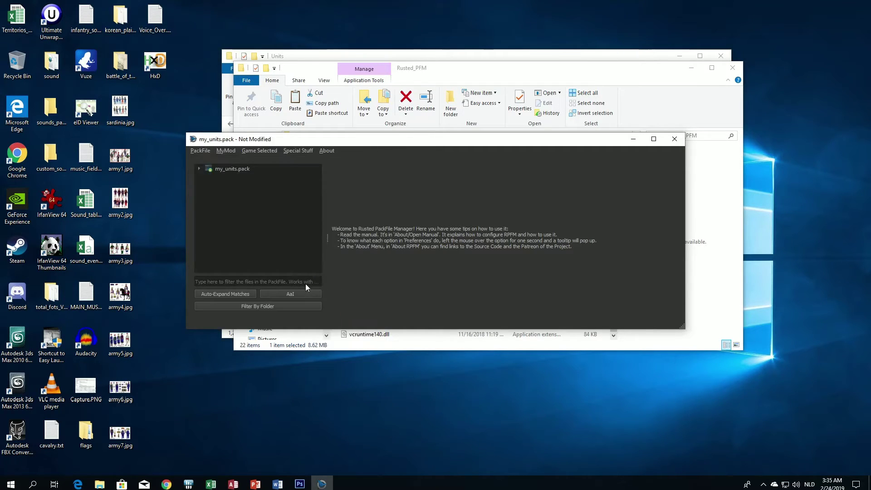
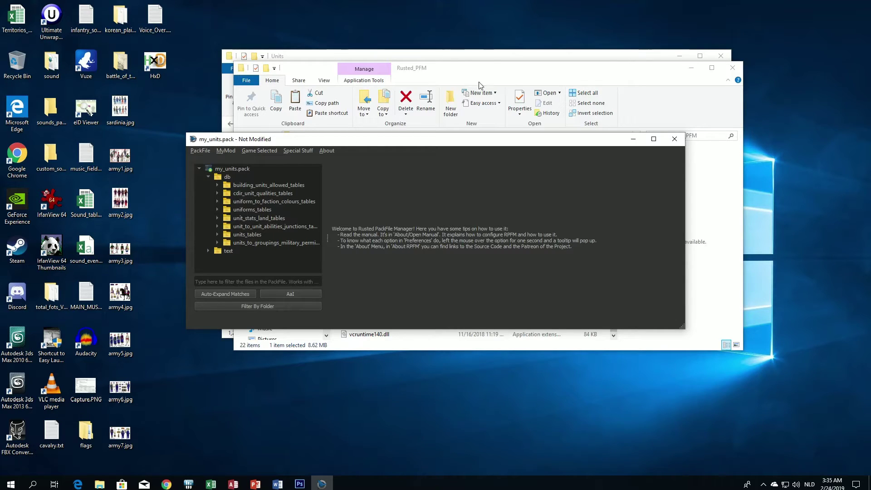
Look at the VariantModels folder inside working_data and minimise the folder windows to return to Rusted PackFile Manager
click(512, 80)
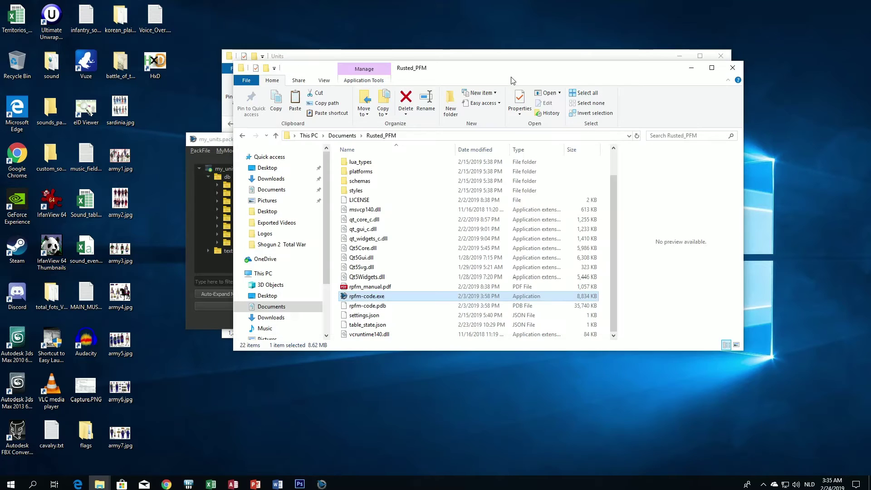
click(692, 68)
click(567, 71)
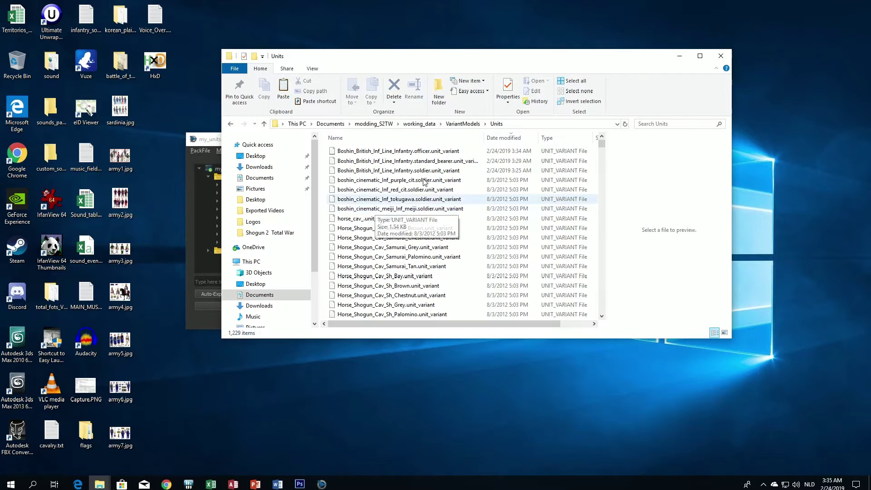
click(419, 124)
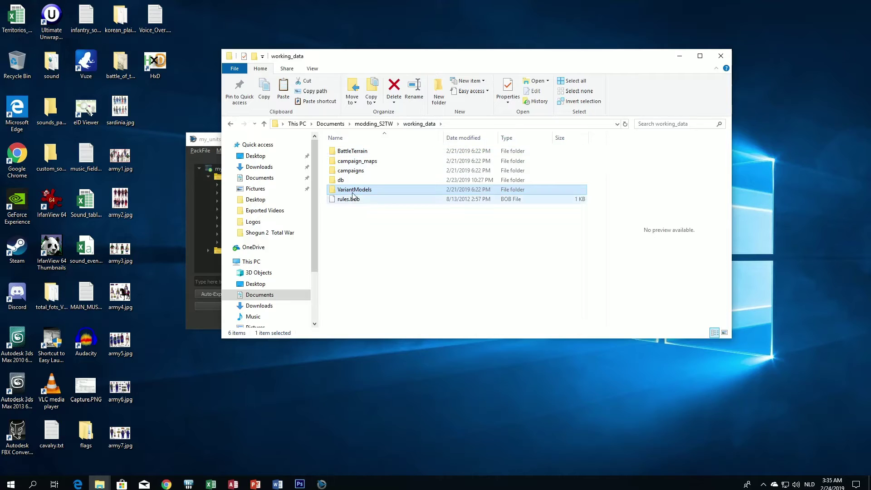
click(679, 55)
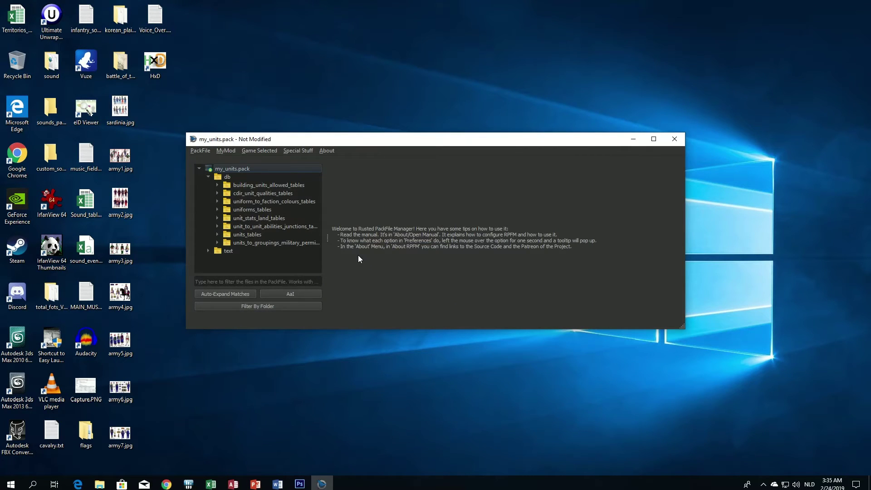
Start adding content from another PackFile to my_units.pack and browse to Steam's steamapps\common\Total War SHOGUN 2 folder
right_click(231, 171)
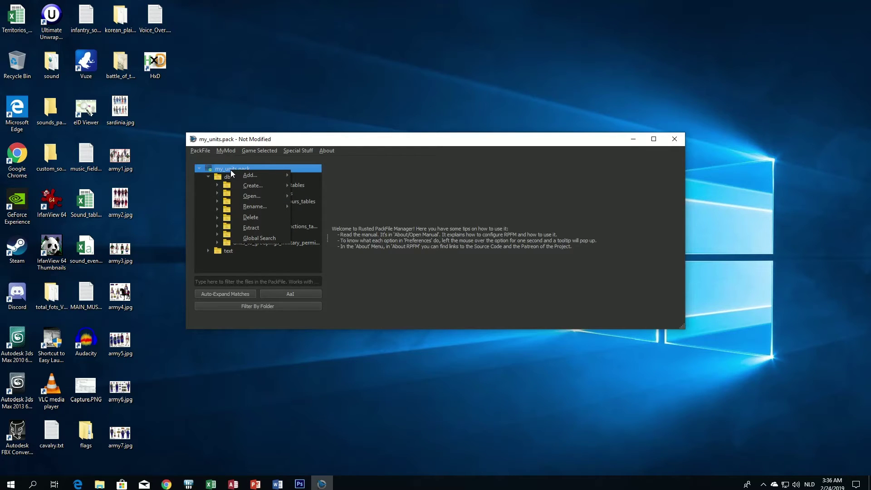
mouse_move(257, 175)
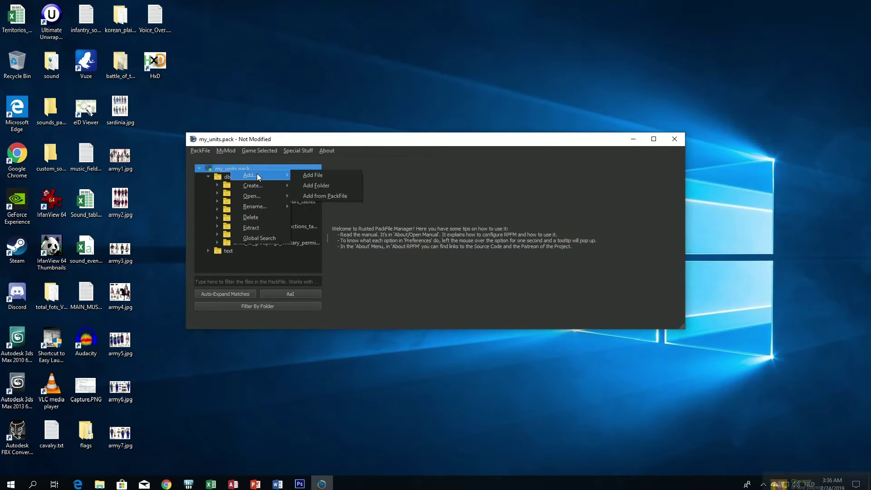
click(335, 196)
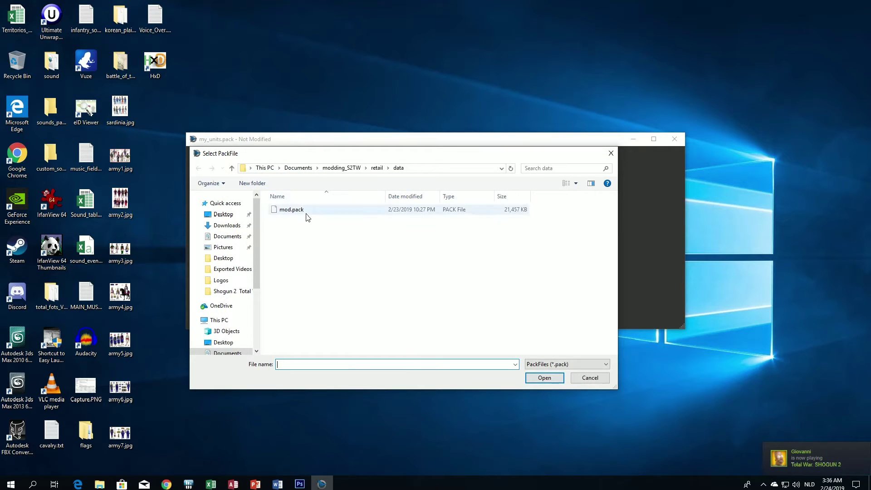
scroll(240, 299, down, 3)
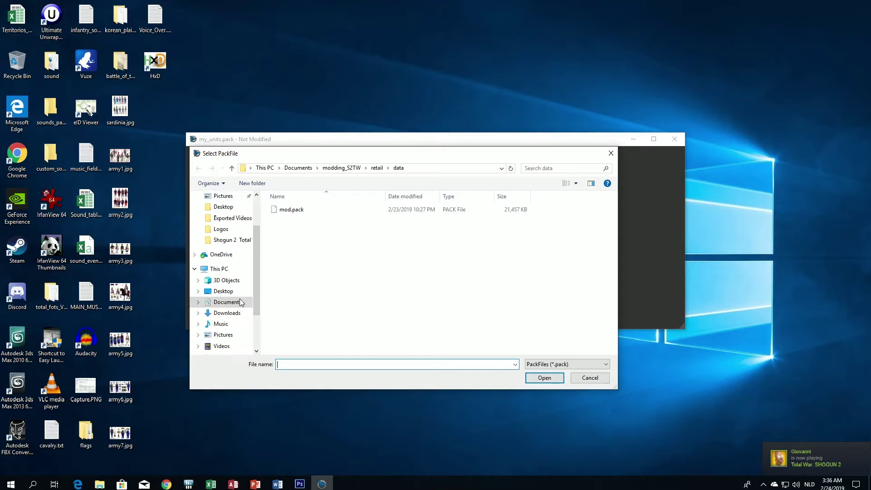
click(230, 302)
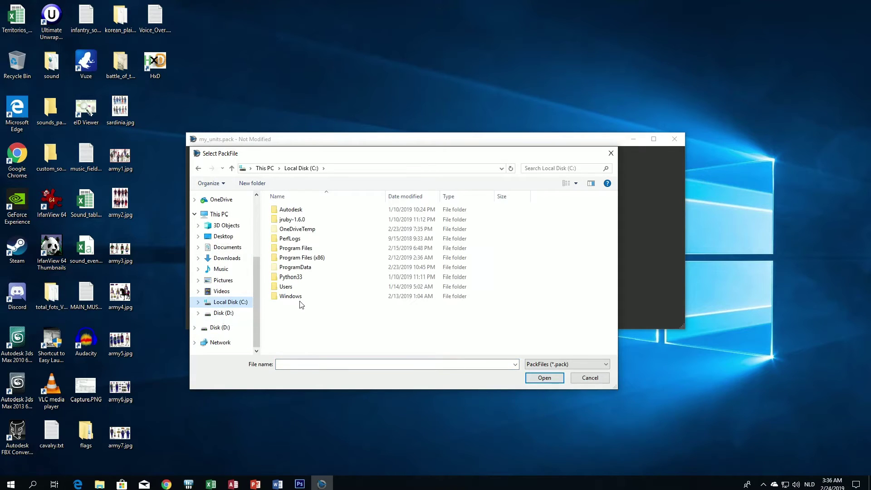
double_click(312, 258)
scroll(334, 321, down, 3)
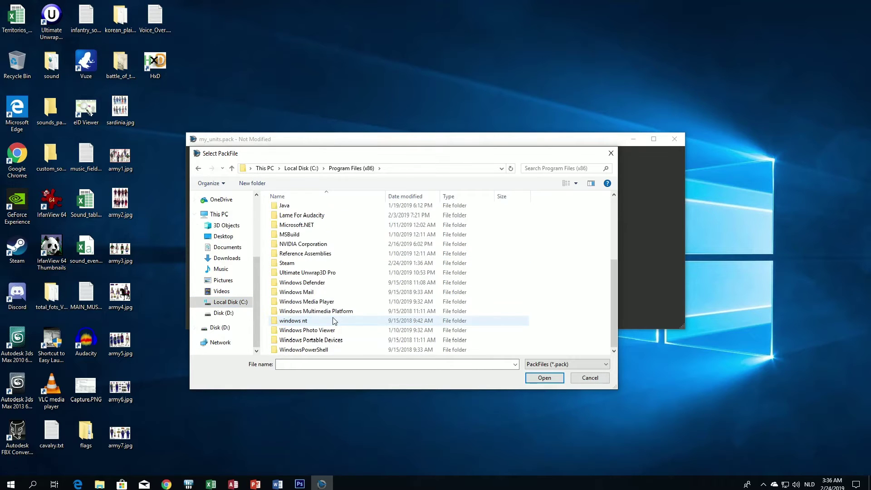
double_click(291, 263)
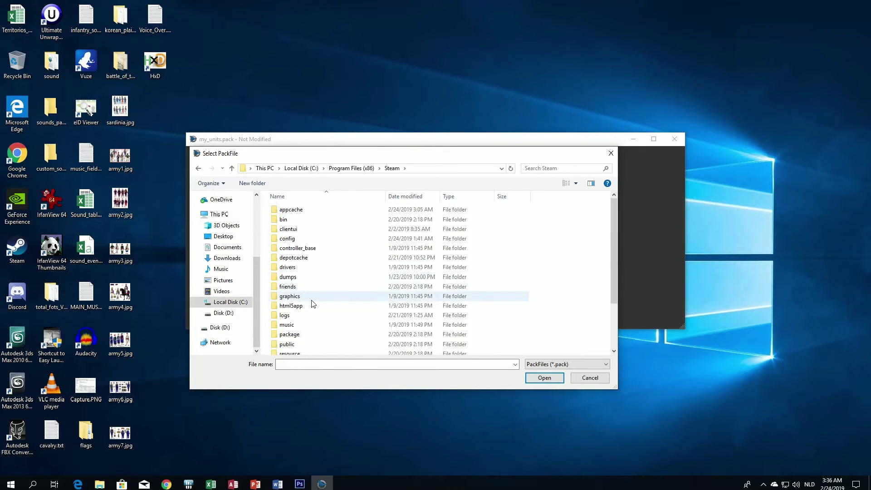
scroll(312, 312, down, 2)
double_click(292, 330)
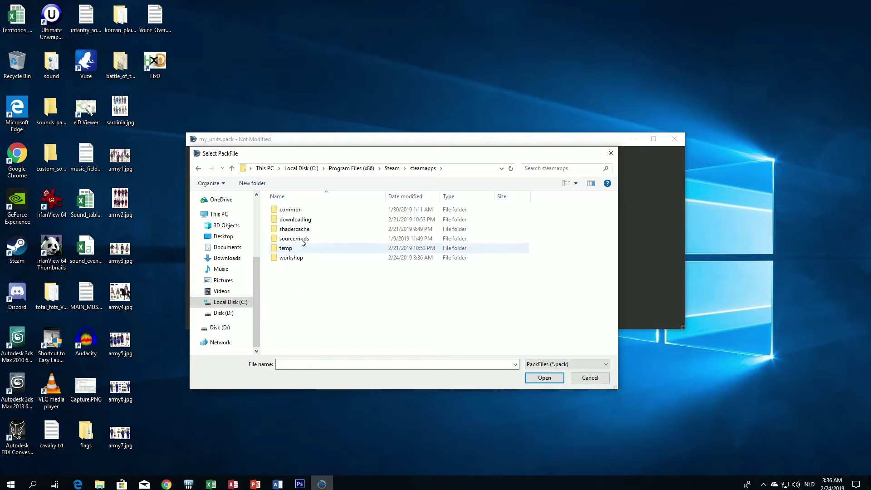
double_click(295, 213)
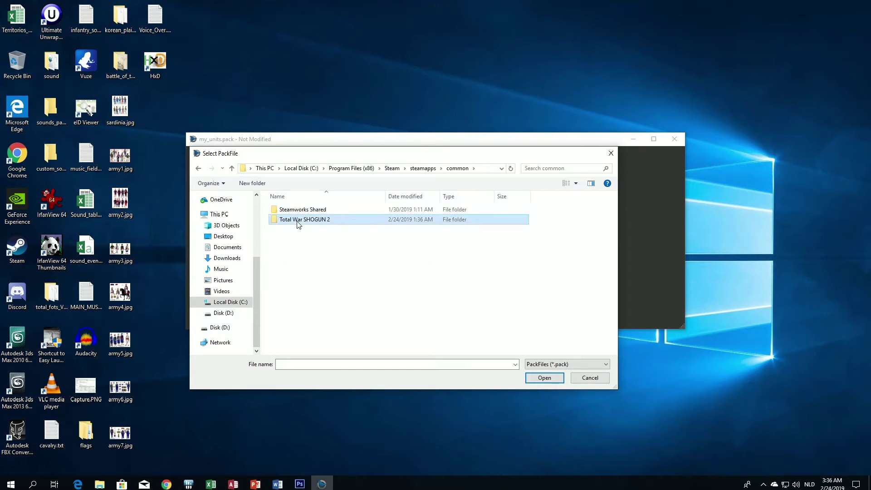
double_click(297, 220)
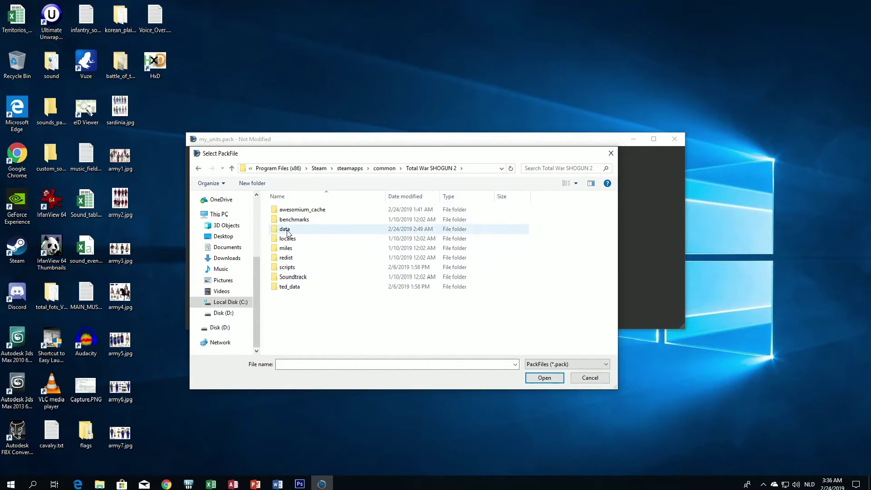
Load models2.pack from the game's data folder as the source PackFile
click(286, 230)
double_click(286, 230)
scroll(318, 290, down, 3)
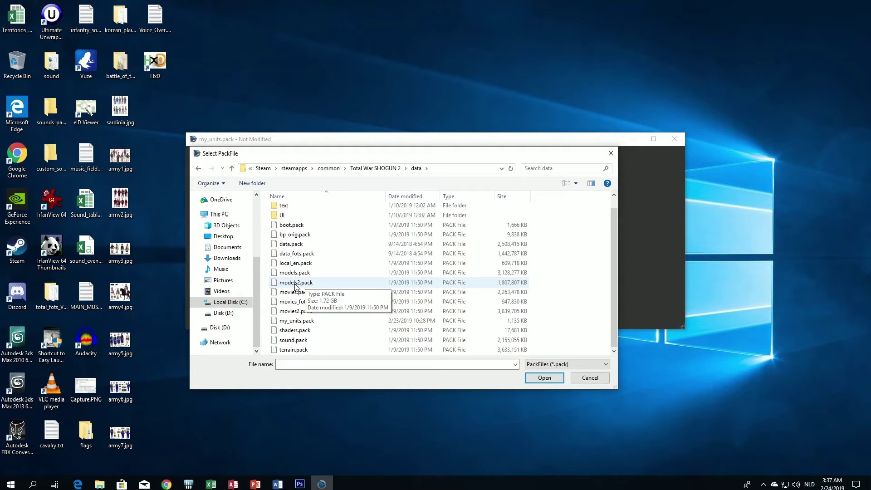
click(317, 282)
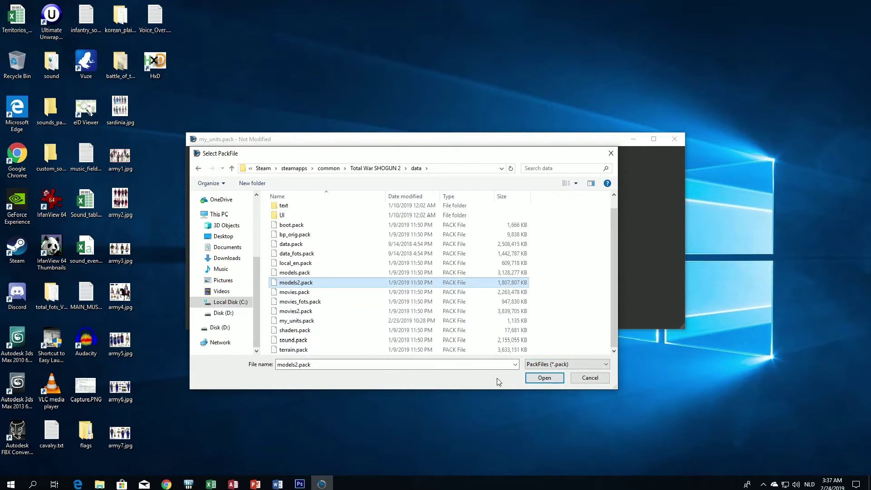
click(535, 378)
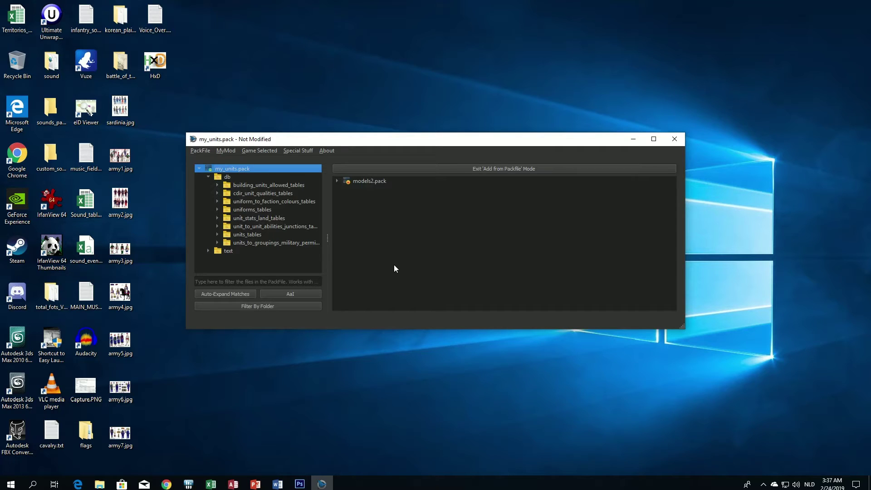
Copy advisor_inf_battle_advisor.unit_variant from the variantmodels\units folder of models2.pack into my_units.pack
click(336, 181)
click(347, 189)
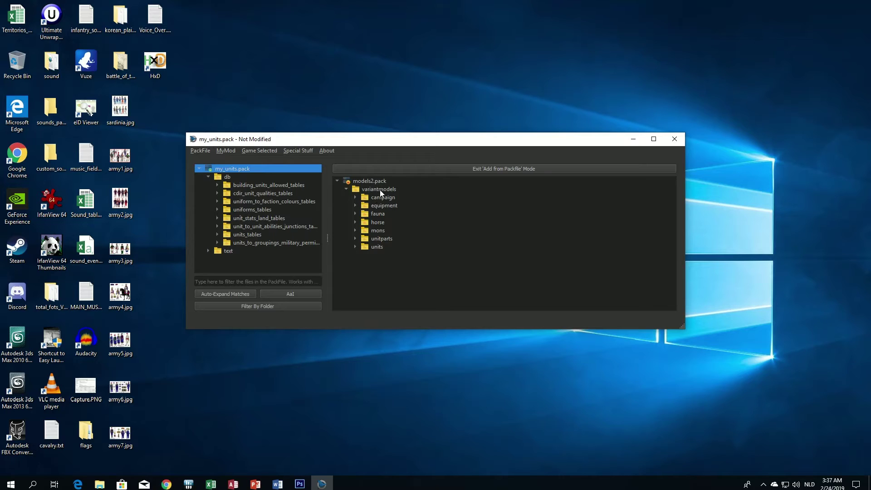
click(355, 247)
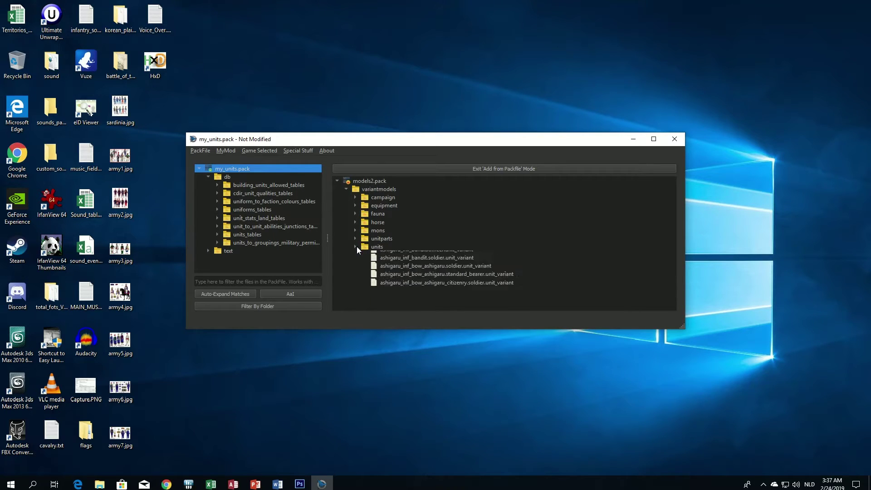
scroll(397, 266, down, 3)
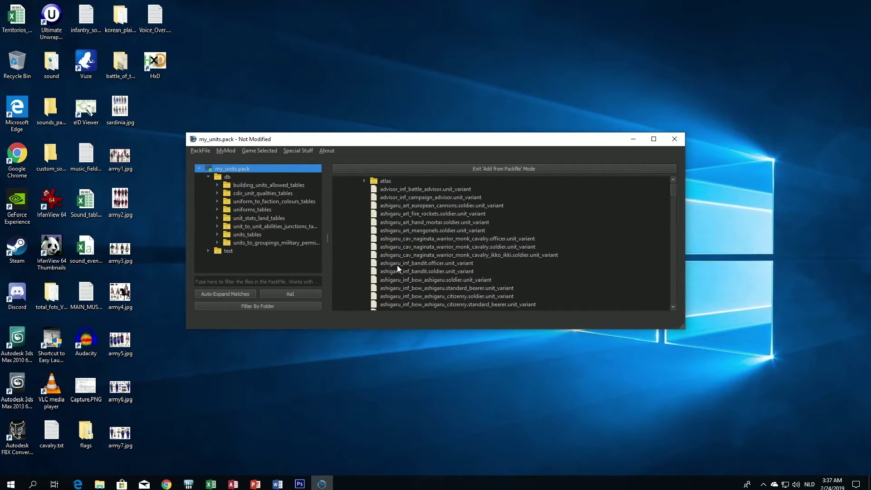
scroll(400, 262, up, 1)
scroll(417, 255, down, 6)
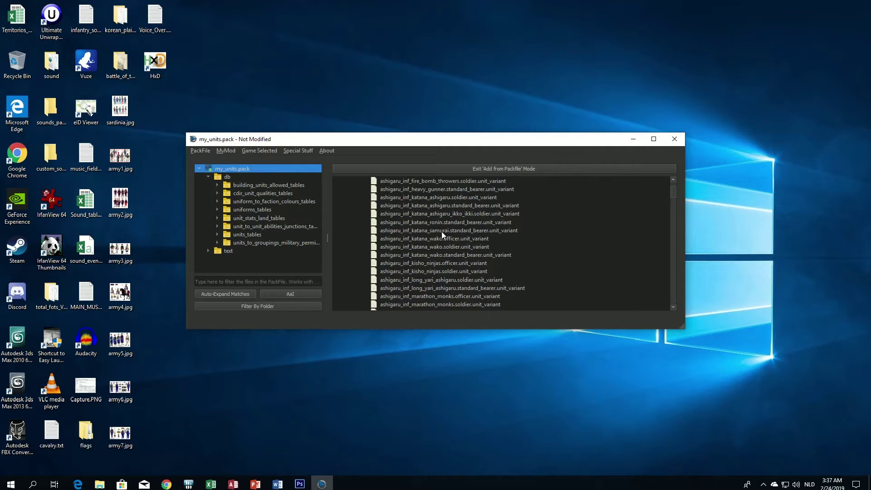
scroll(442, 234, up, 7)
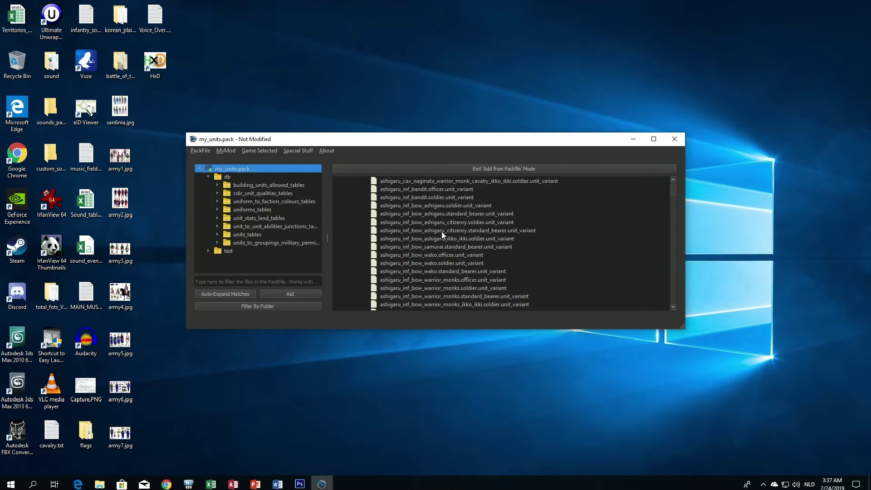
scroll(442, 235, up, 5)
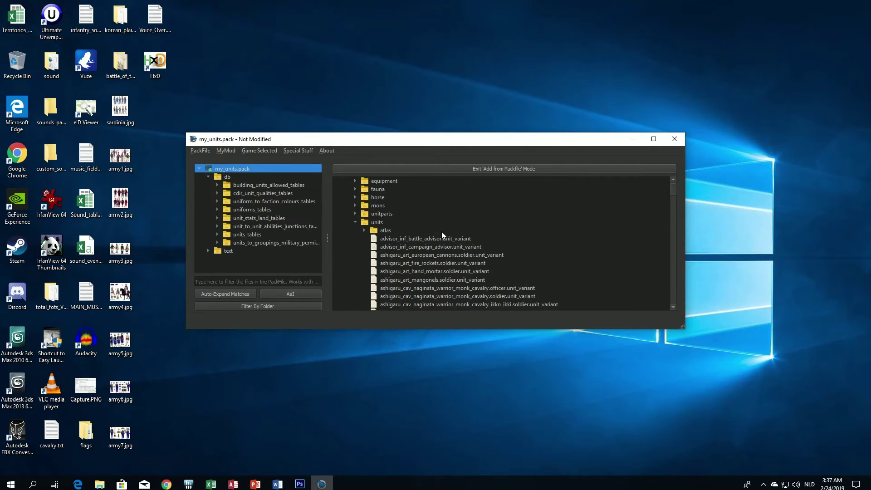
click(401, 239)
double_click(401, 239)
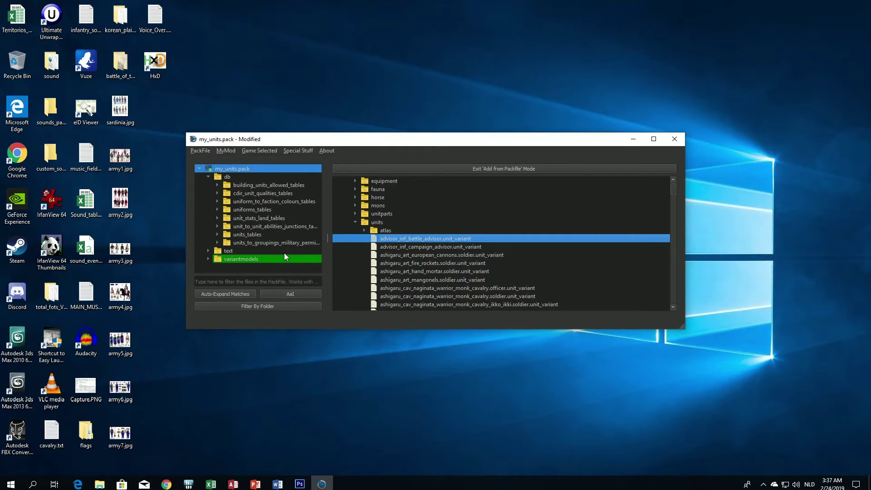
Expand the added variantmodels\units folder, exit the add-from-PackFile mode and save my_units.pack
click(208, 259)
click(217, 268)
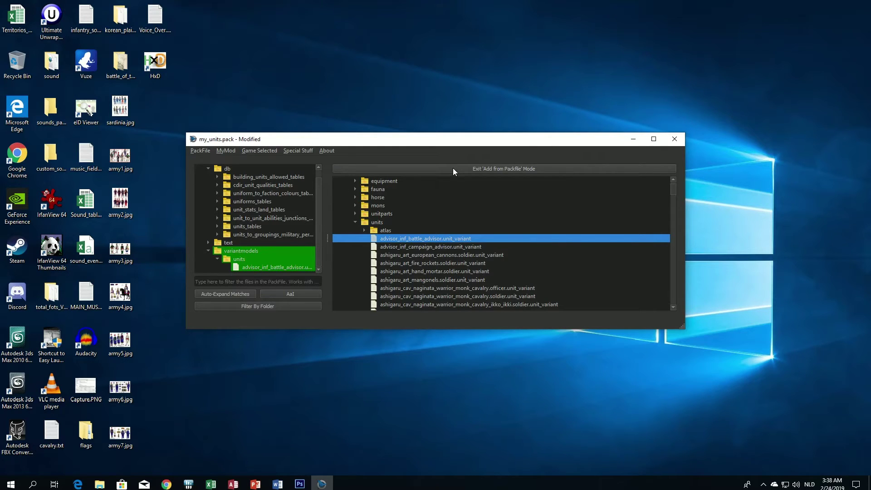
click(494, 168)
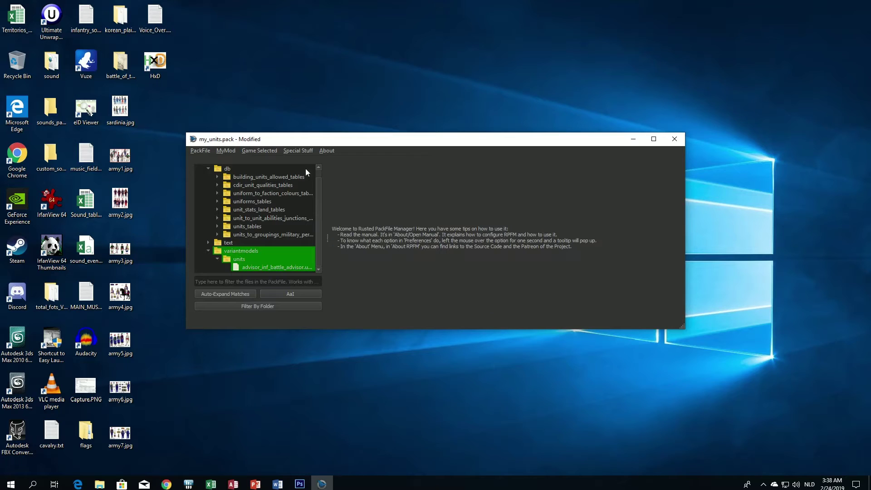
click(200, 151)
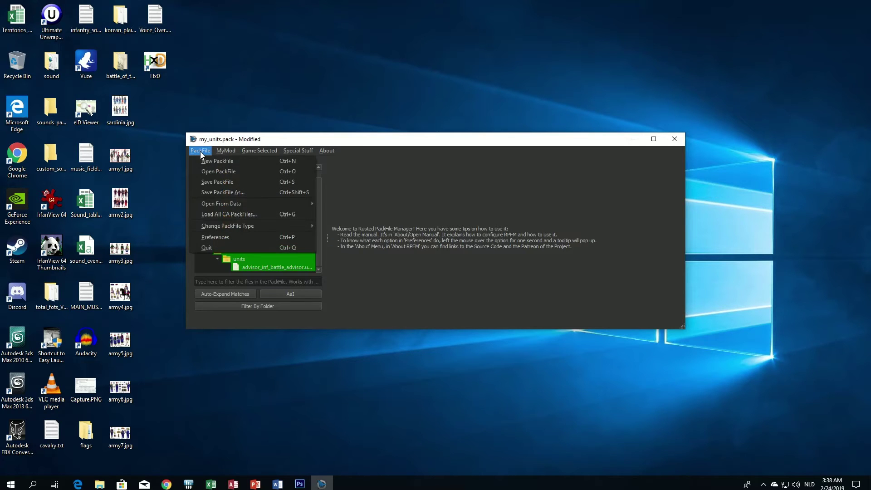
click(221, 181)
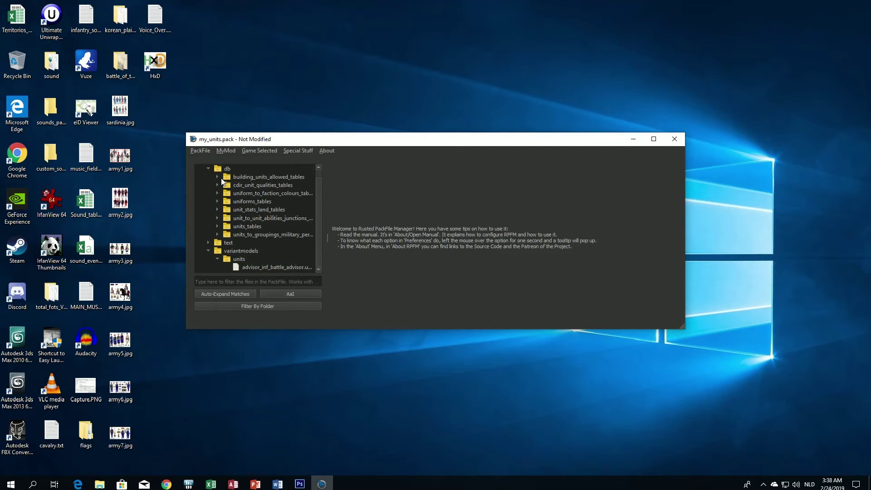
Start adding files to the variantmodels\units folder of my_units.pack and browse to the Documents folder
right_click(239, 260)
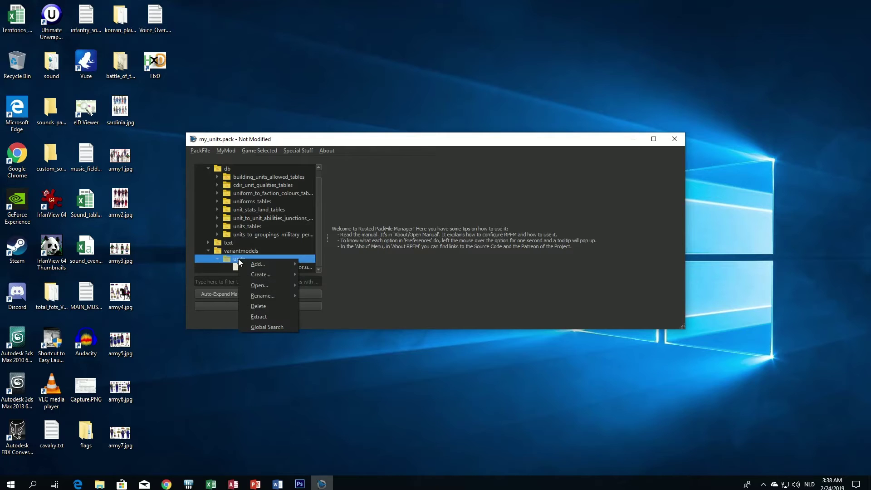
mouse_move(263, 264)
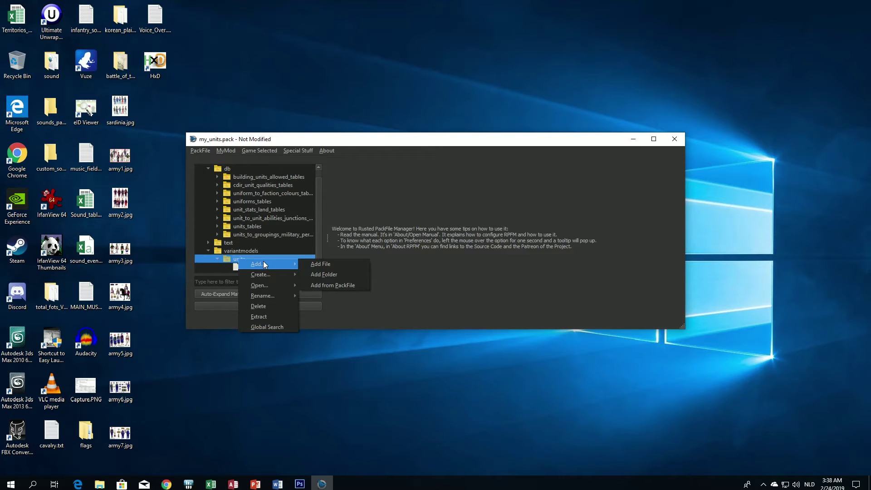
click(325, 266)
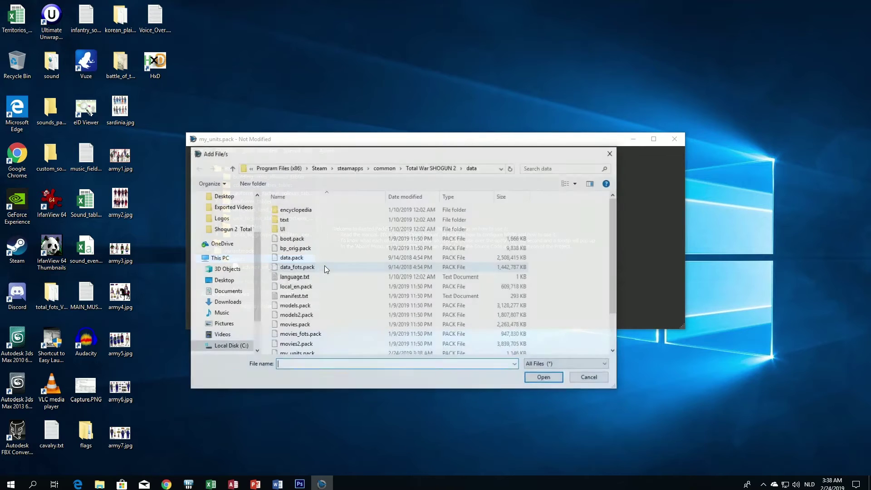
scroll(222, 321, down, 1)
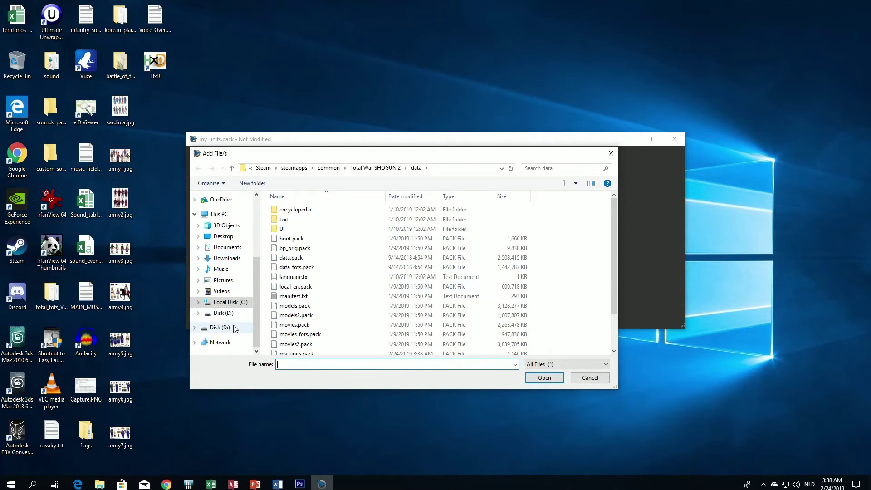
scroll(232, 319, up, 2)
scroll(232, 319, up, 1)
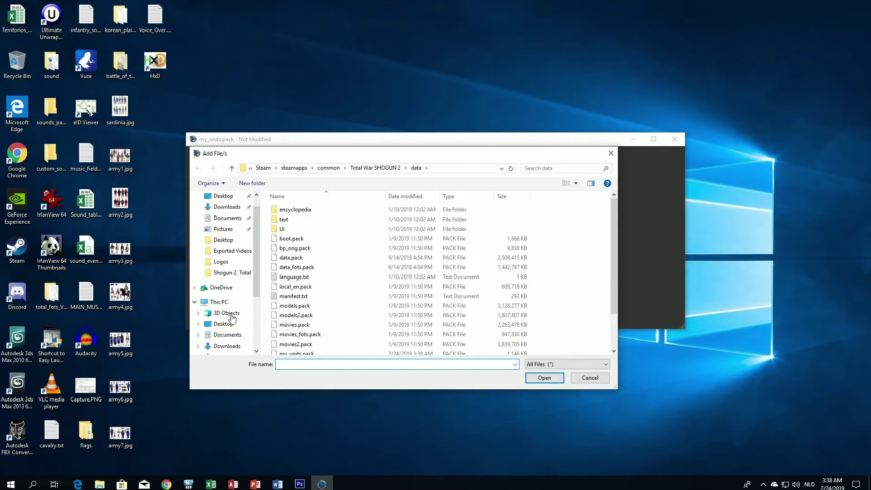
click(227, 218)
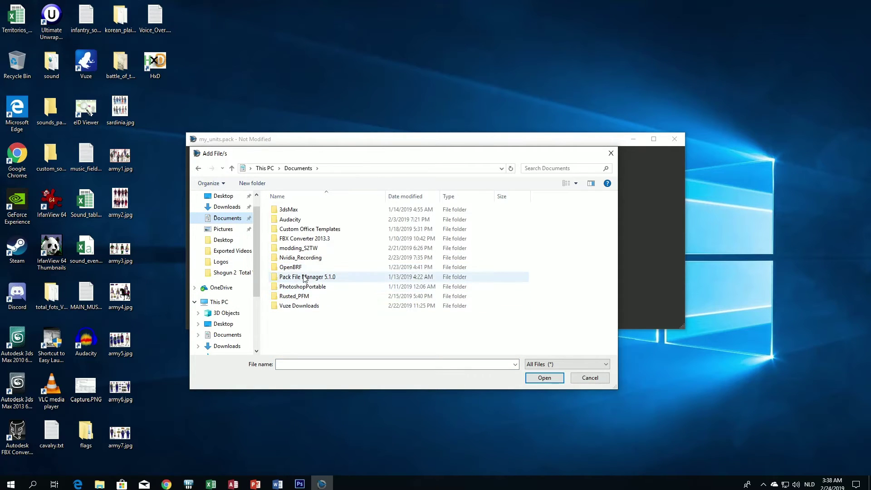
Add the Boshin_British_Inf_Line_Infantry officer, standard_bearer and soldier unit_variant files from modding_S2TW\working_data\VariantModels\Units
double_click(302, 248)
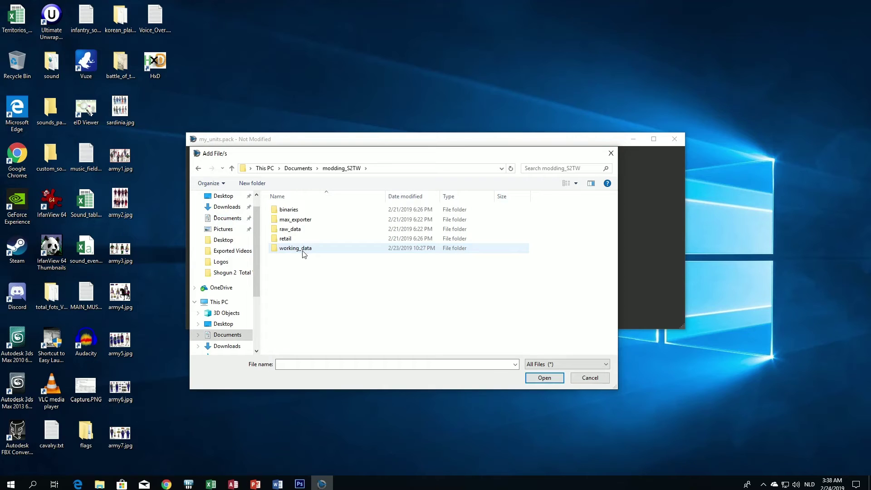
double_click(295, 248)
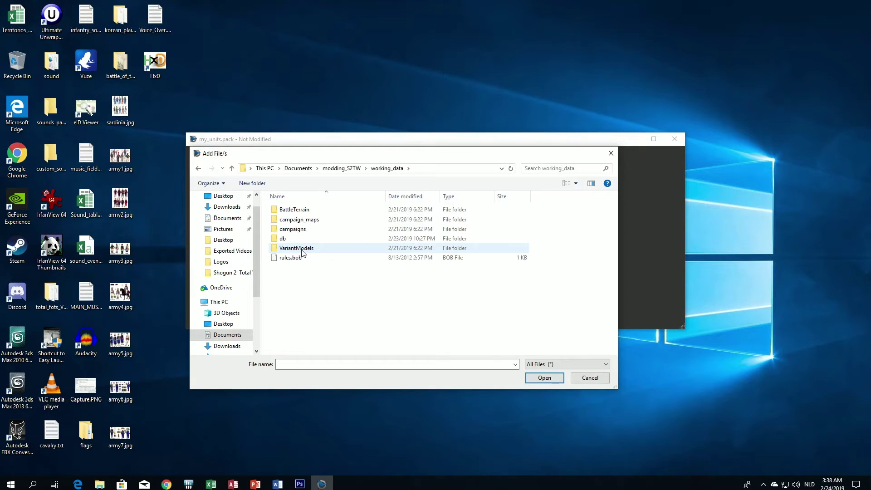
double_click(302, 251)
click(289, 214)
double_click(288, 214)
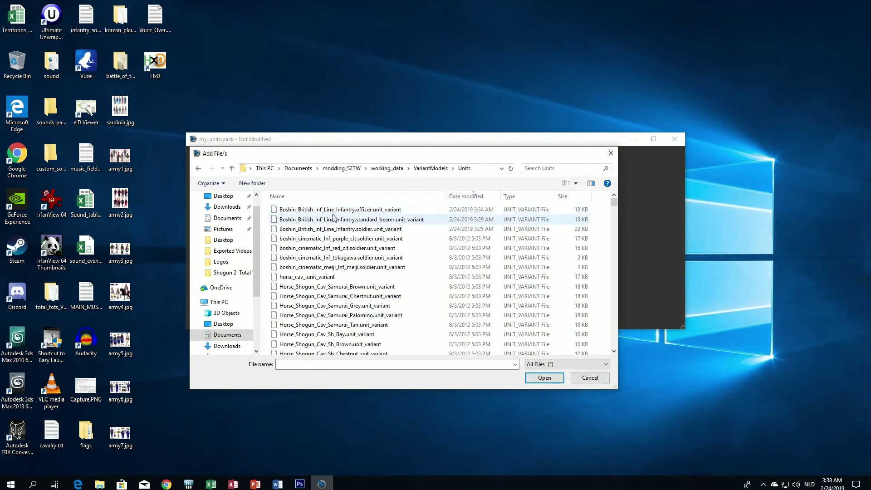
click(344, 210)
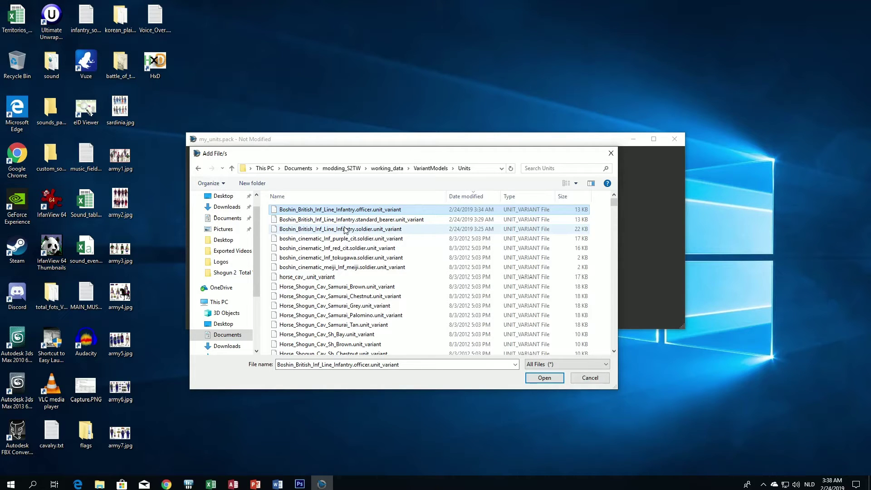
shift+click(346, 230)
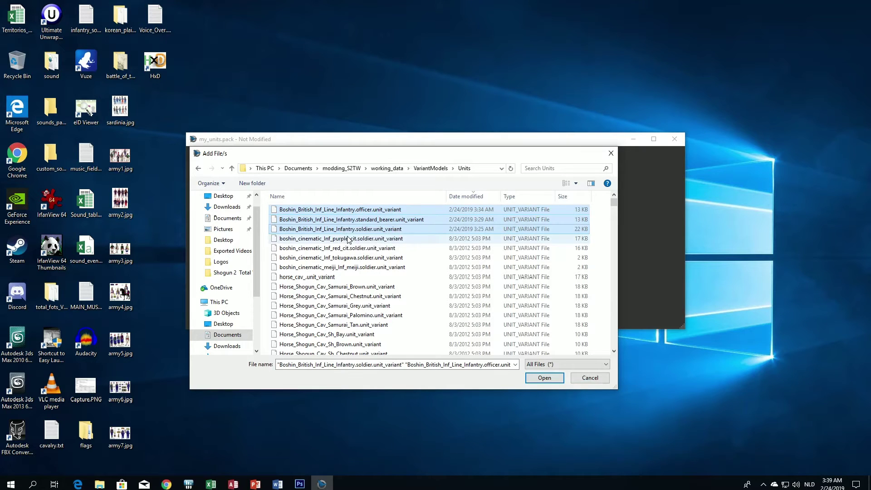
key(Down)
click(350, 212)
shift+click(347, 229)
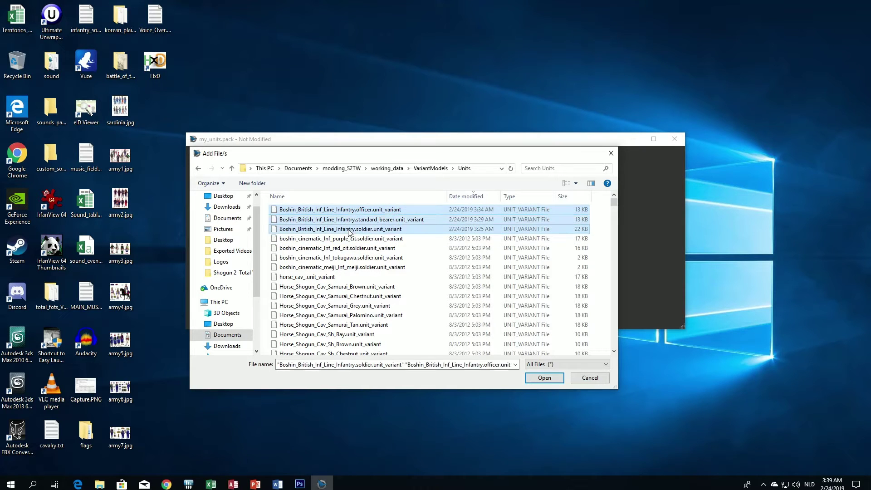
click(543, 377)
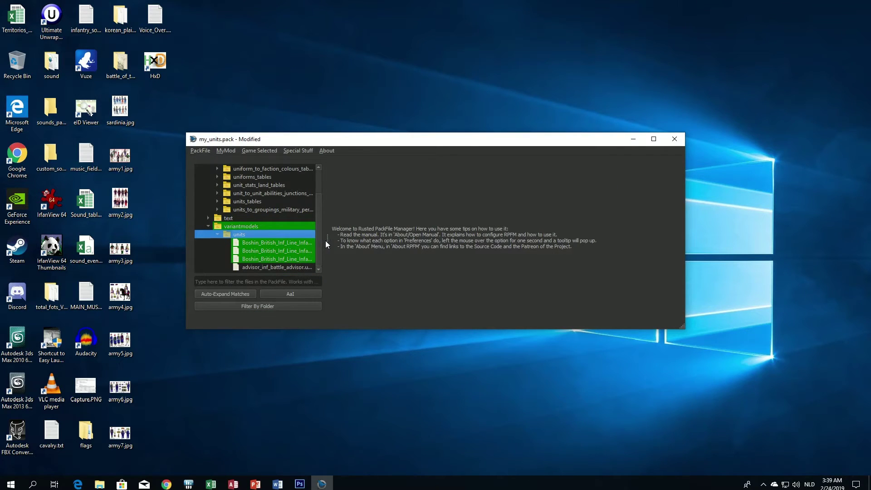
Maximize the window, widen the file tree to show the full file names and save my_units.pack
drag(325, 244, 349, 244)
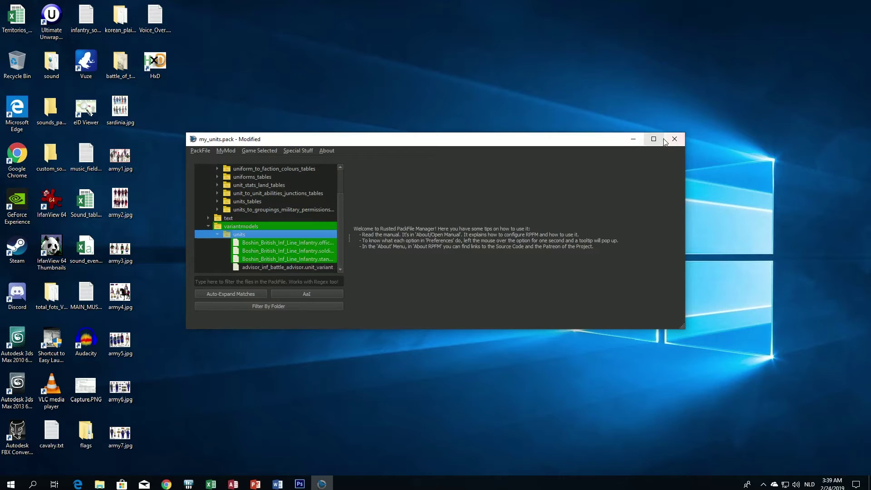
click(663, 141)
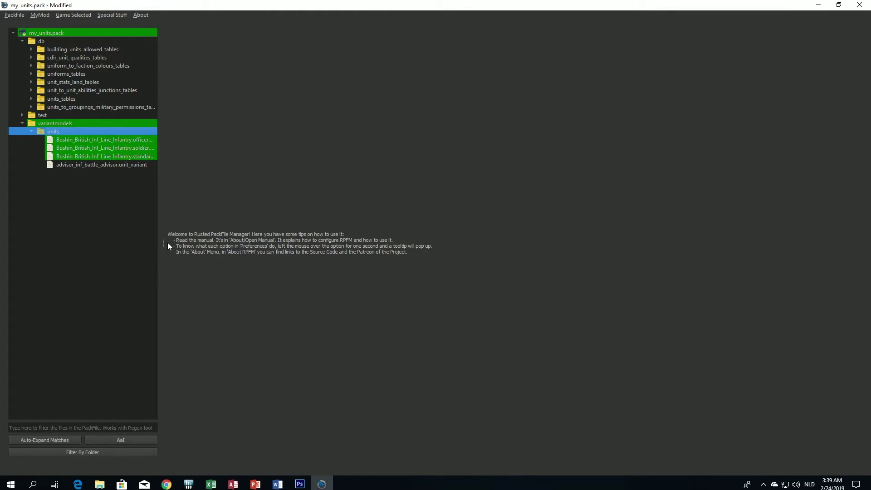
drag(163, 244, 260, 245)
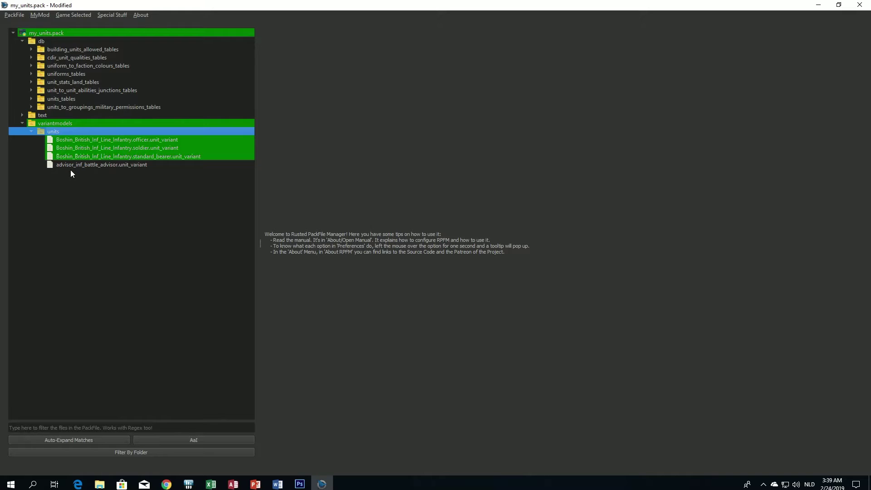
click(14, 15)
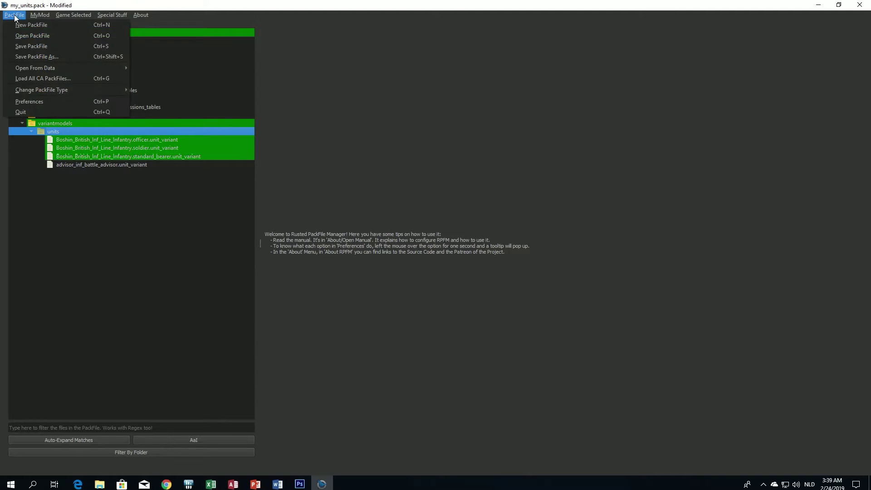
click(26, 42)
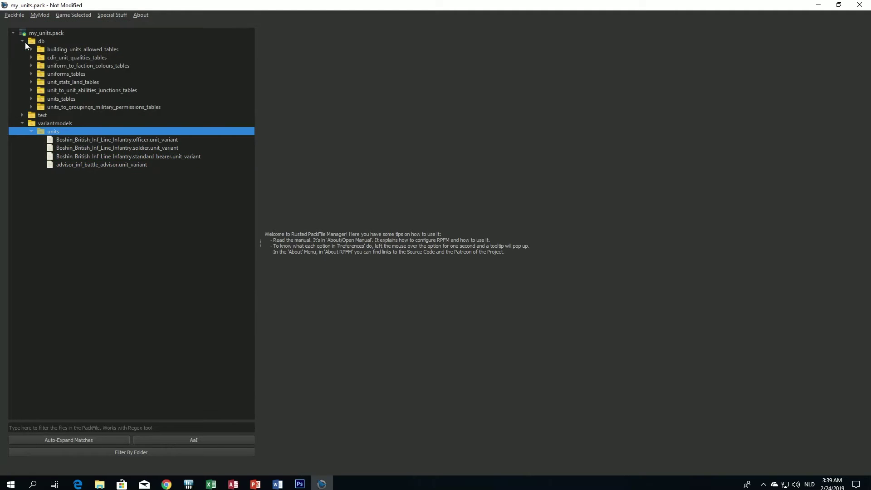
Delete advisor_inf_battle_advisor.unit_variant from variantmodels\units, save my_units.pack and close the program
right_click(83, 165)
click(73, 177)
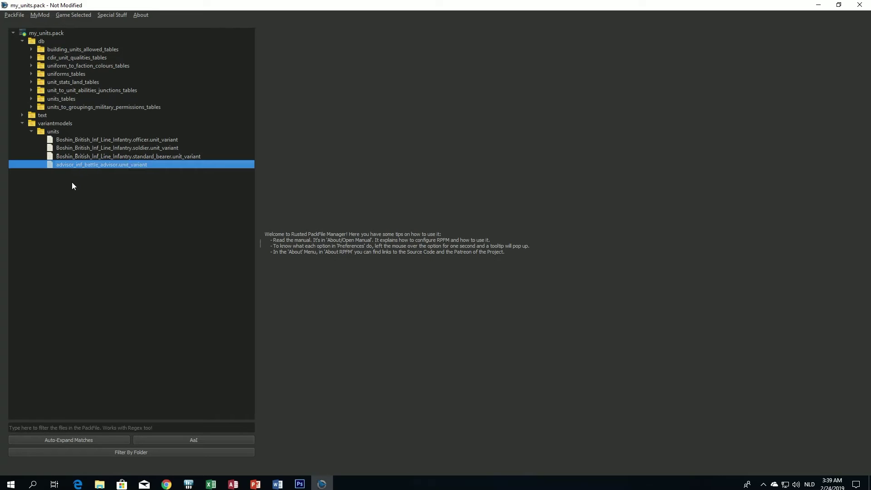
right_click(96, 165)
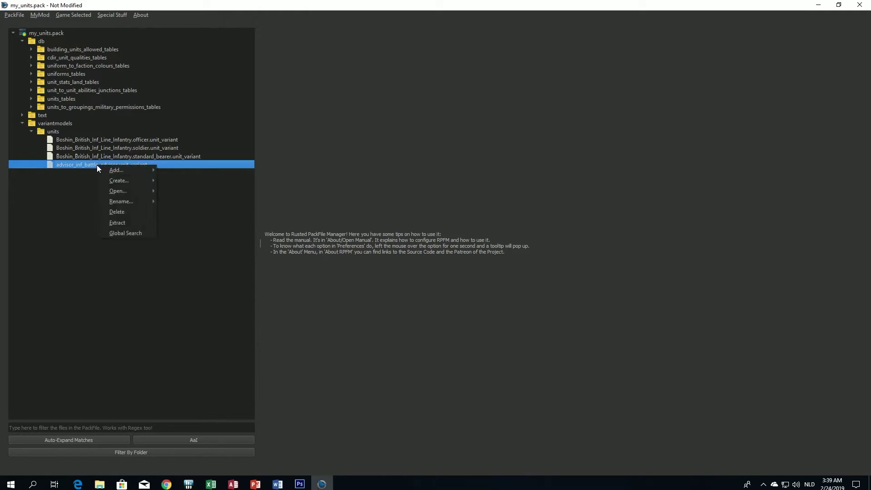
click(115, 206)
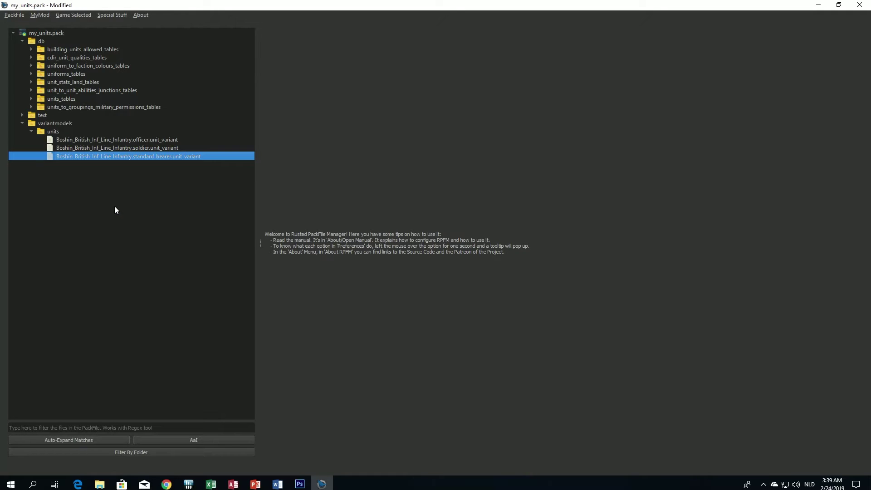
click(14, 15)
click(29, 46)
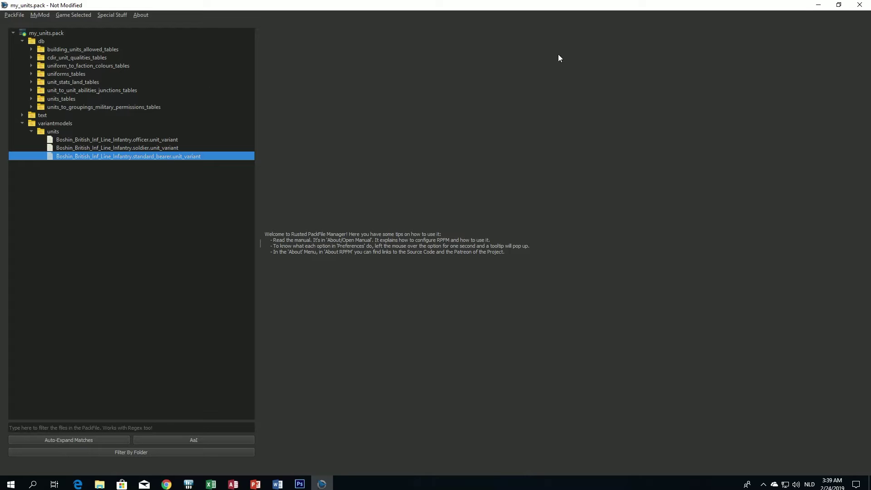
click(859, 6)
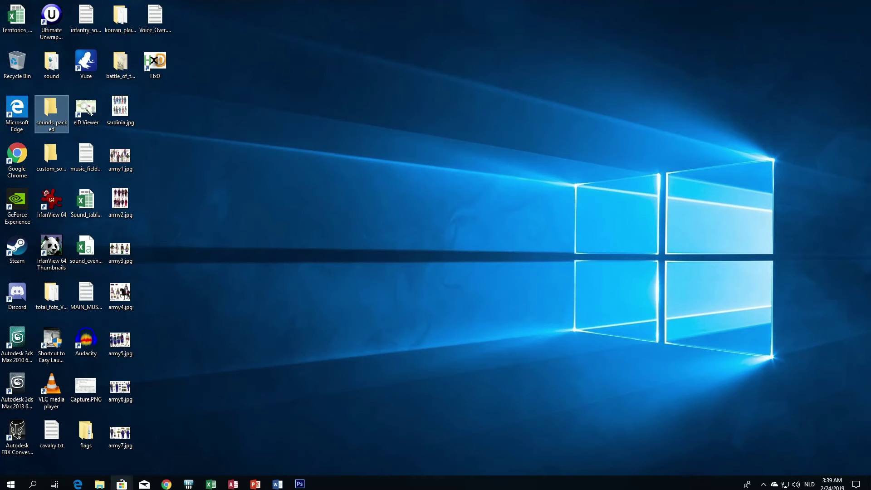
Switch to File Explorer and delete mod.pack from the modding_S2TW\retail\data folder
click(100, 484)
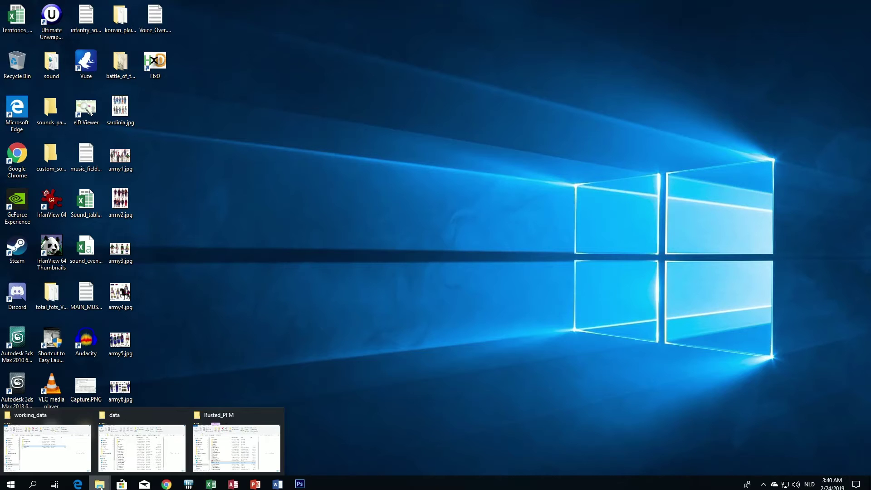
click(47, 448)
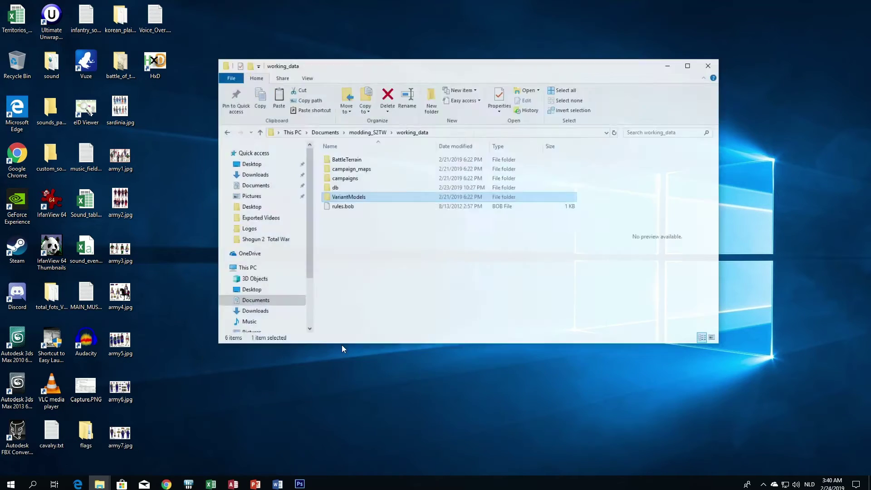
click(374, 124)
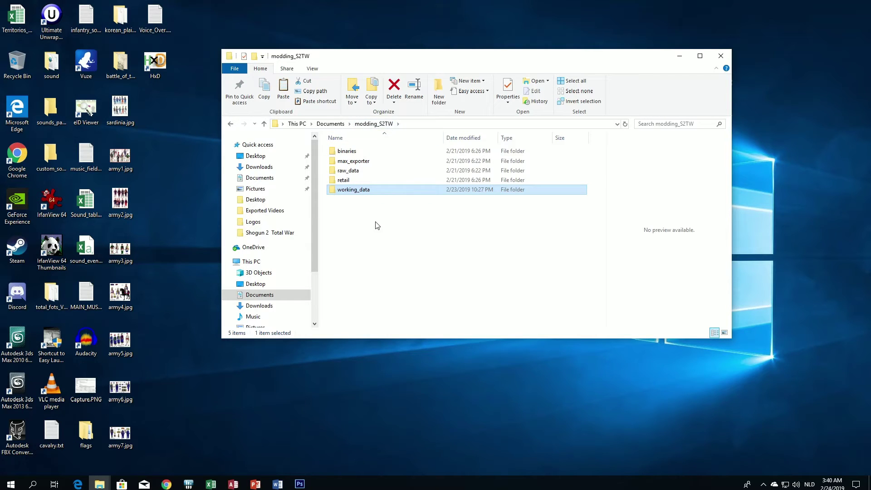
double_click(344, 180)
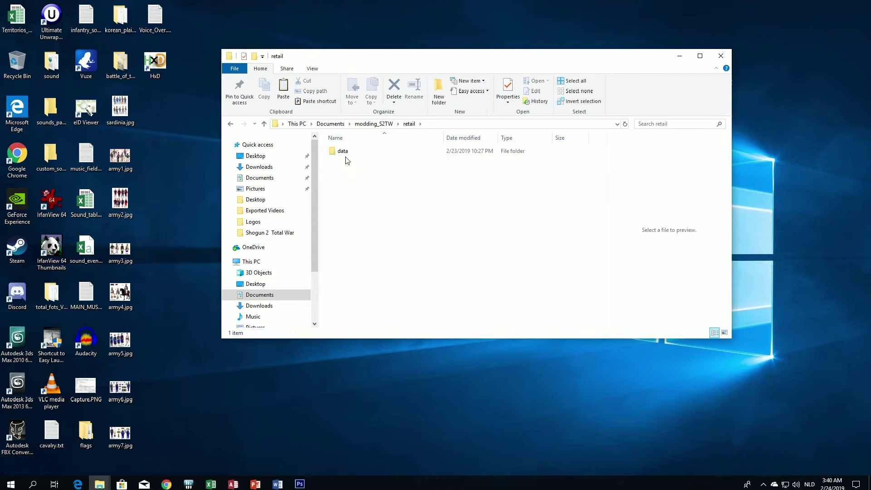
double_click(347, 154)
click(348, 152)
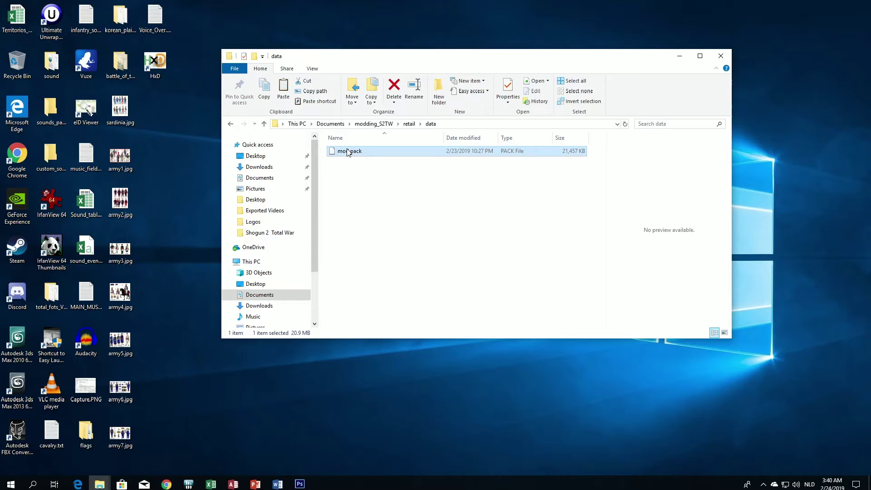
key(Delete)
Delete the db folder from modding_S2TW\working_data
key(alt+Up)
key(alt+Up)
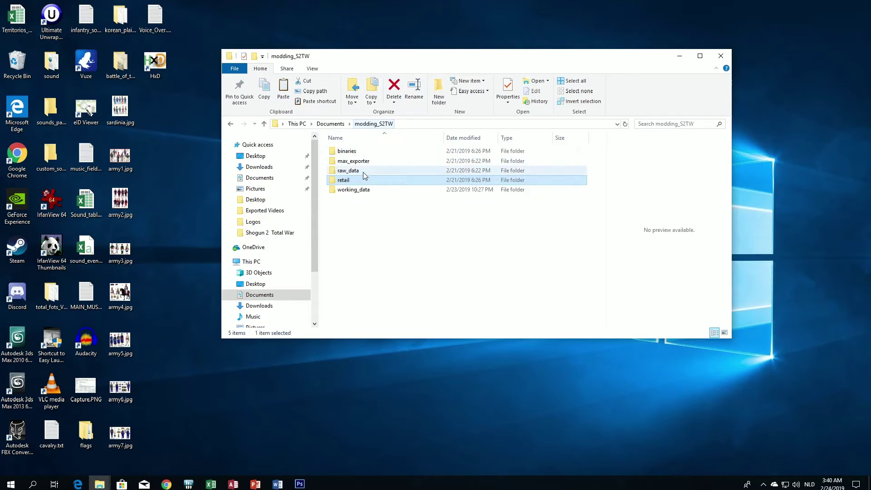
double_click(352, 190)
click(341, 181)
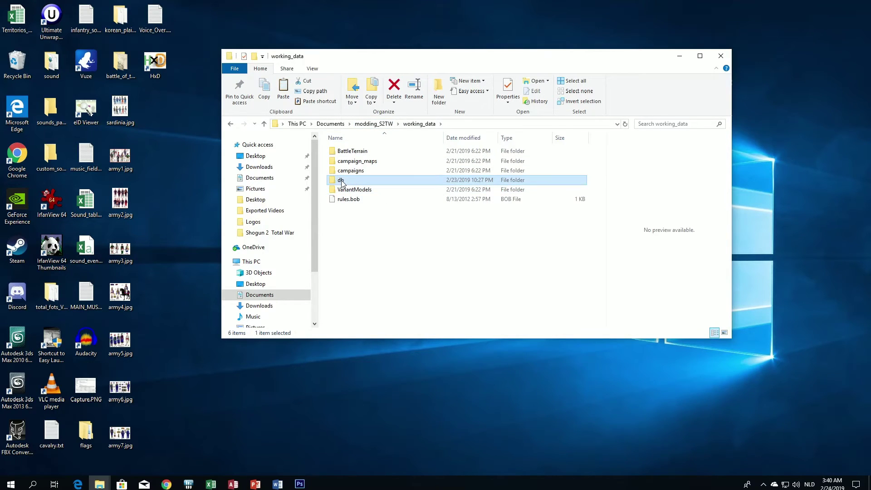
key(Delete)
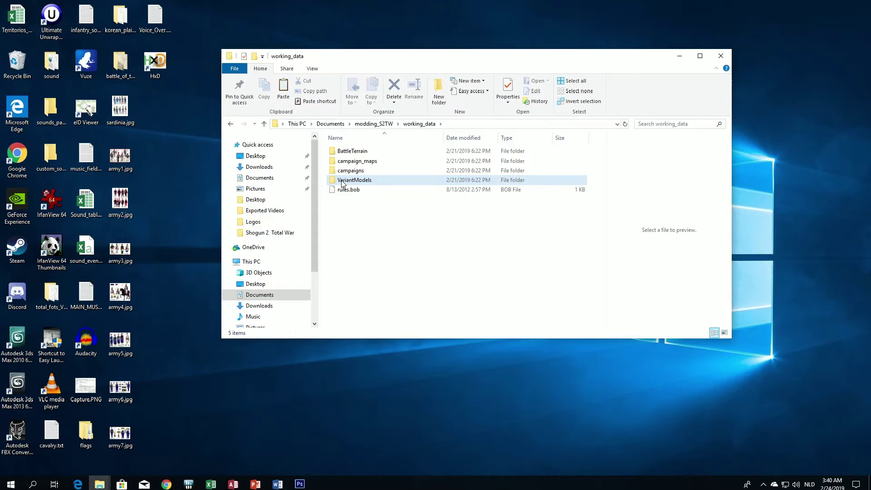
Launch TWeak.Release.exe from the modding_S2TW\binaries folder
click(371, 124)
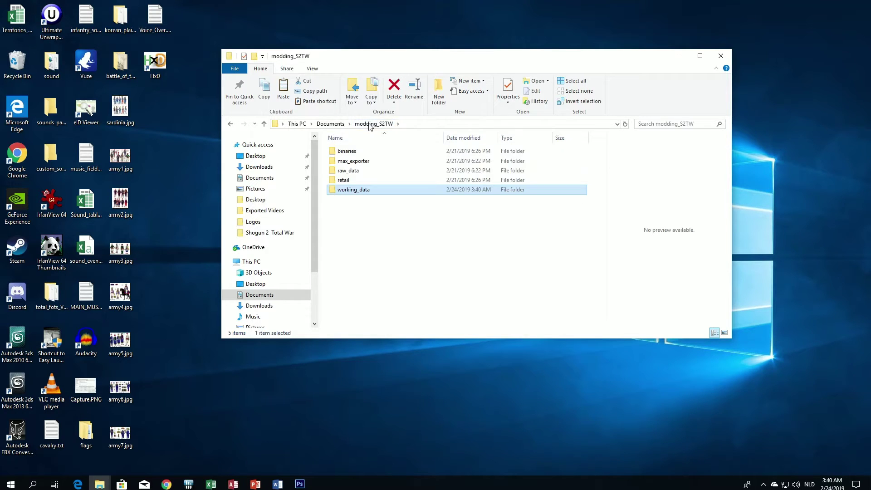
double_click(348, 153)
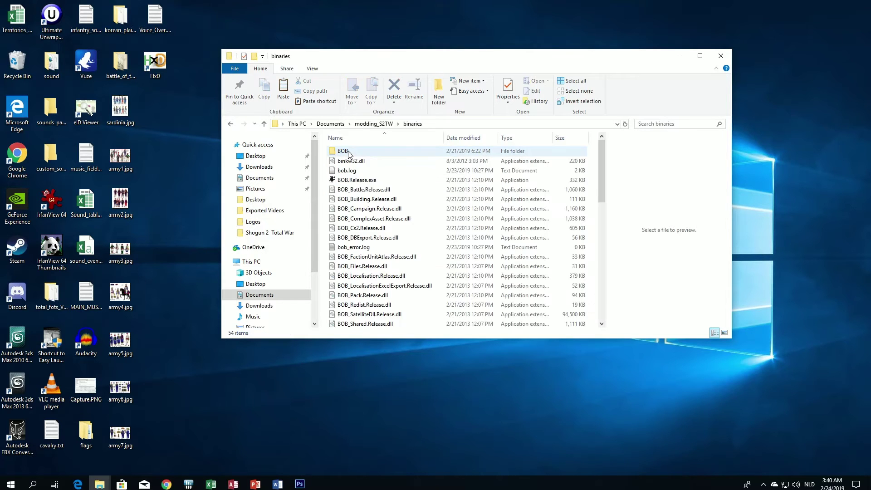
scroll(370, 266, down, 12)
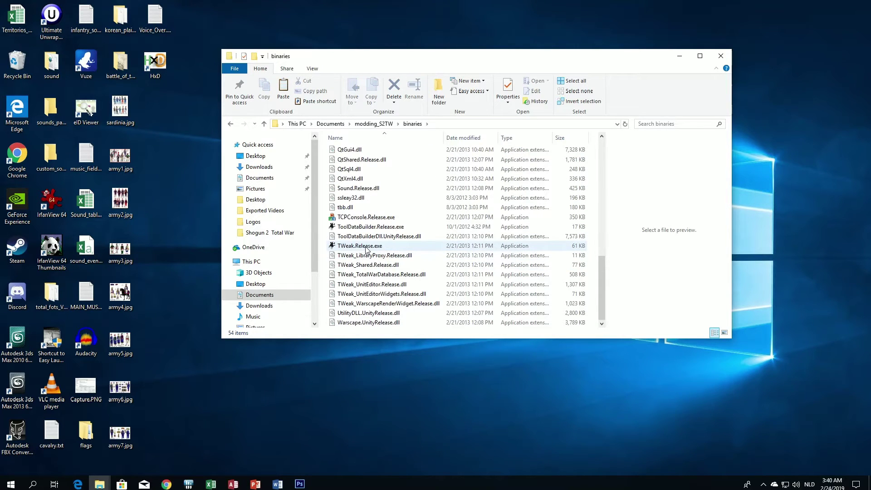
double_click(365, 247)
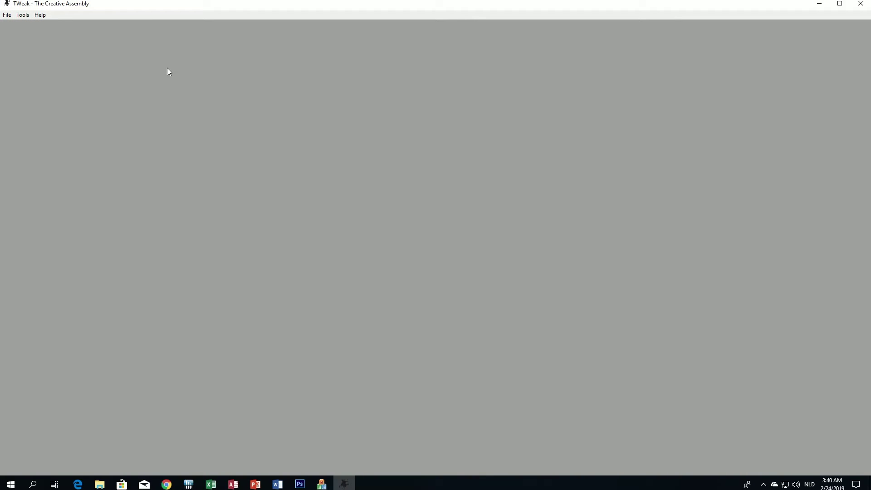
Start the DAVE database visual editor in TWeak and connect it to the raw_data\db database
click(25, 16)
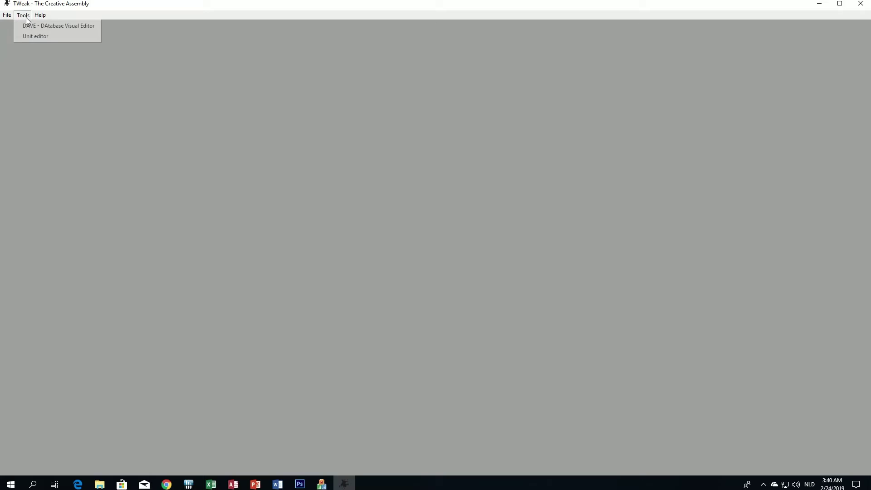
click(70, 26)
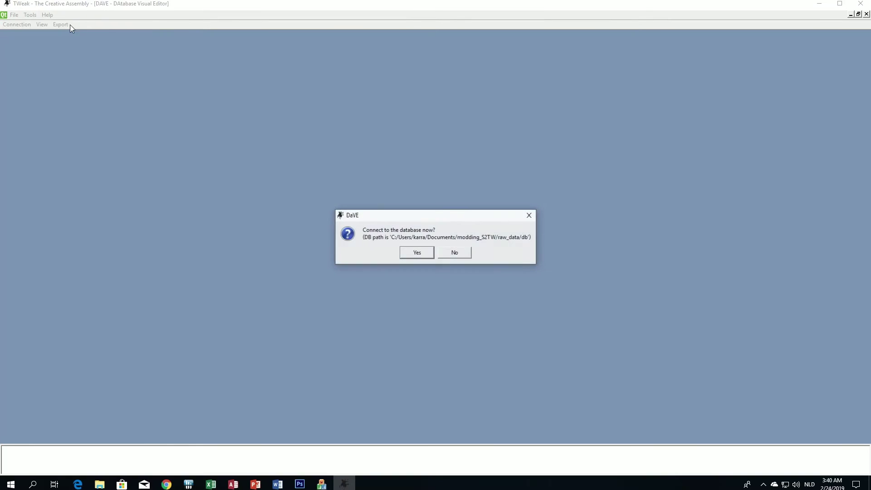
click(413, 251)
Open the uniforms table from the Table Launcher and maximize its data editor
click(43, 25)
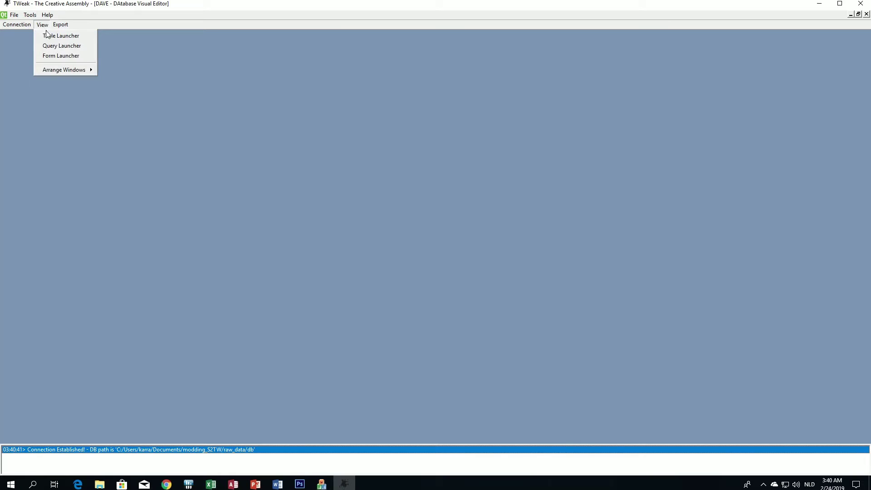
click(59, 34)
drag(201, 69, 200, 246)
scroll(117, 209, up, 10)
scroll(74, 202, up, 4)
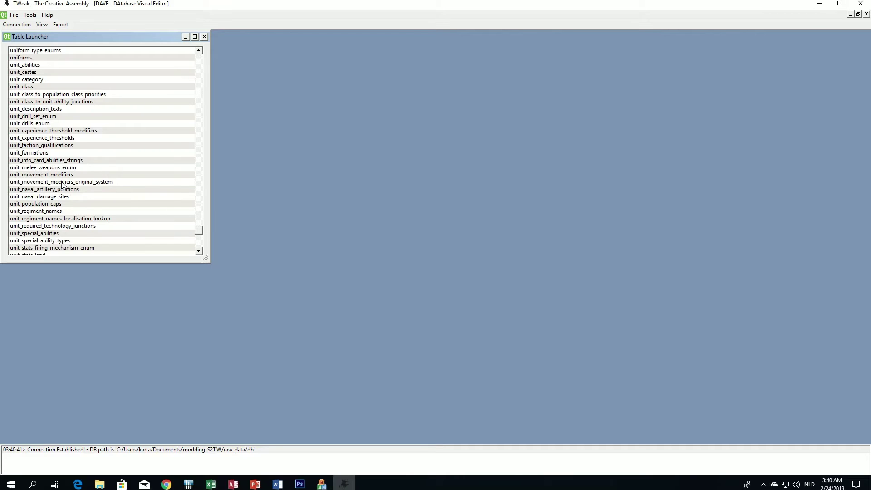
scroll(62, 183, up, 1)
double_click(26, 80)
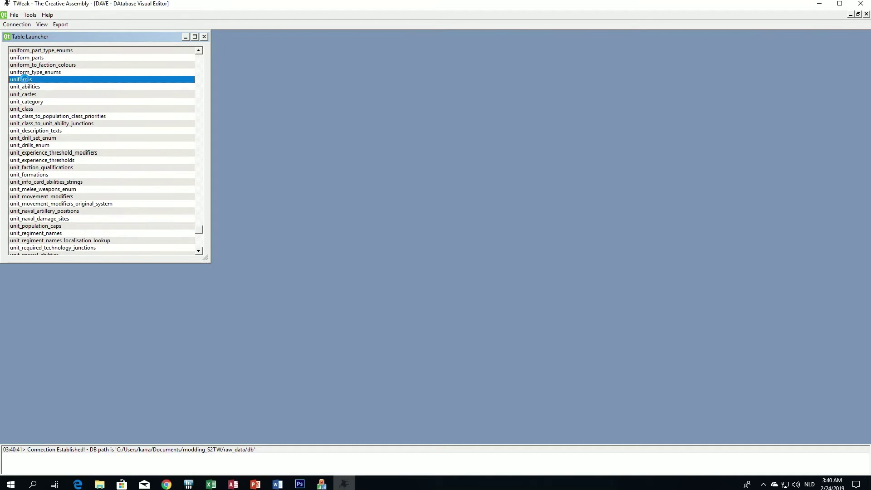
click(505, 37)
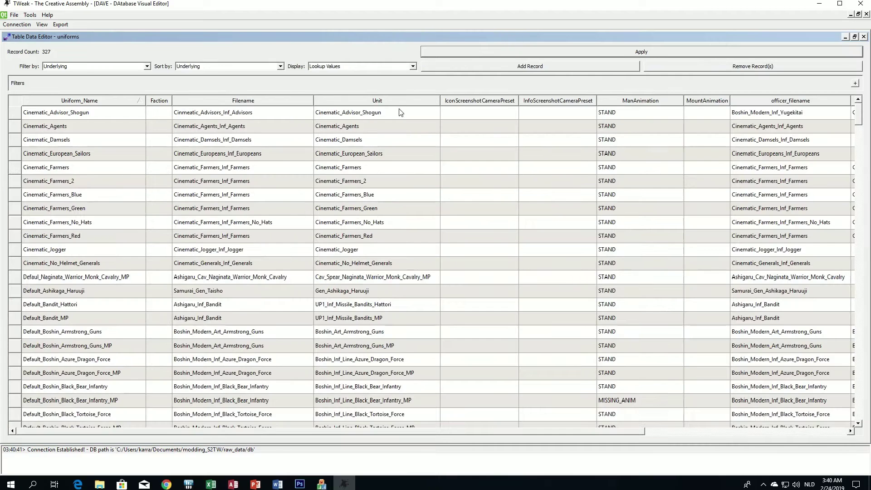
Locate the Default_Boshin_British_Line_Infantry record in the uniforms table, widen the Filename column, and select the record's row
scroll(272, 222, down, 10)
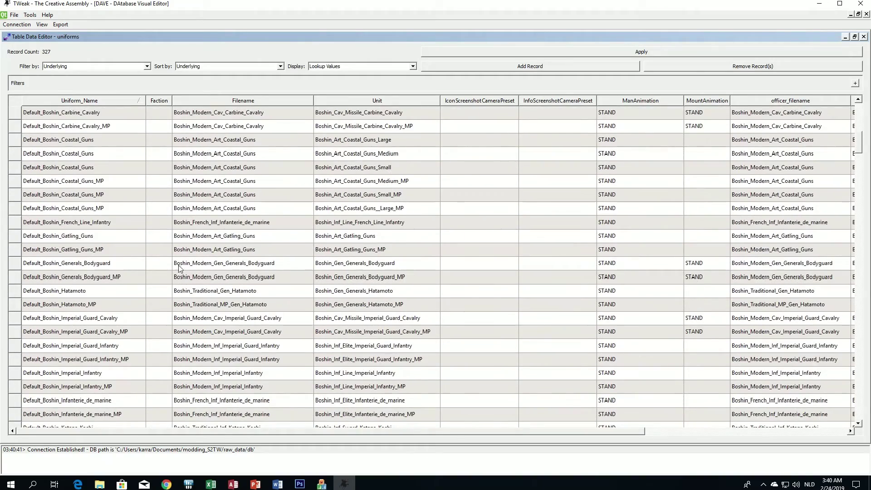
scroll(179, 264, down, 15)
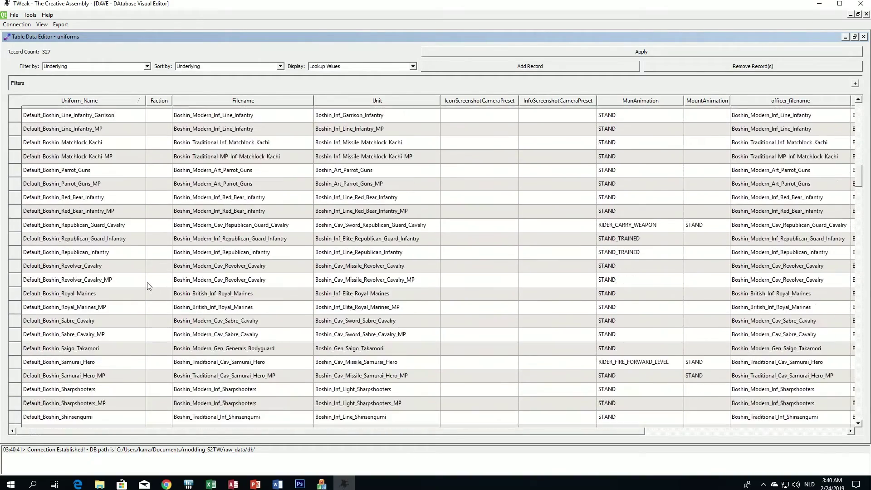
scroll(132, 299, down, 2)
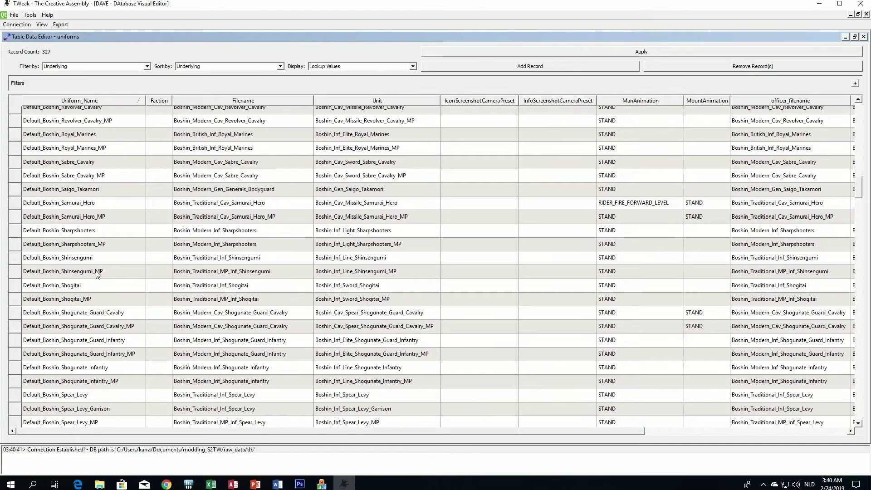
scroll(98, 275, down, 1)
scroll(96, 274, down, 3)
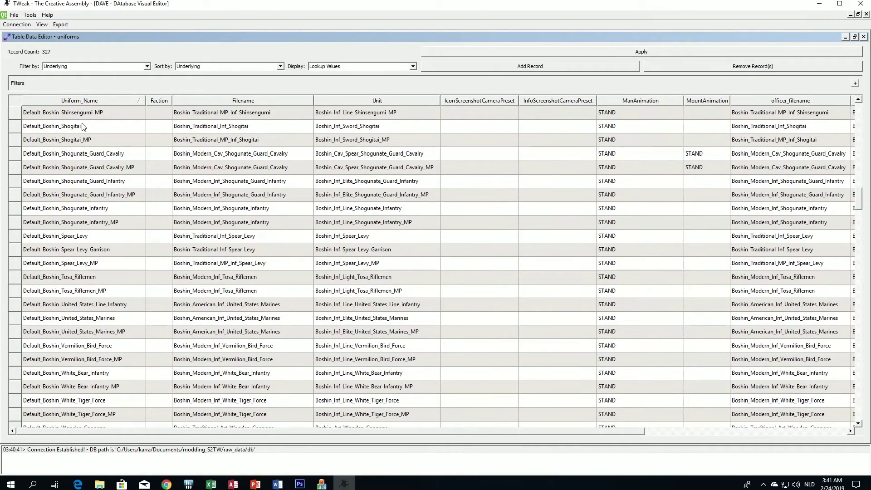
scroll(93, 305, down, 3)
scroll(92, 305, up, 3)
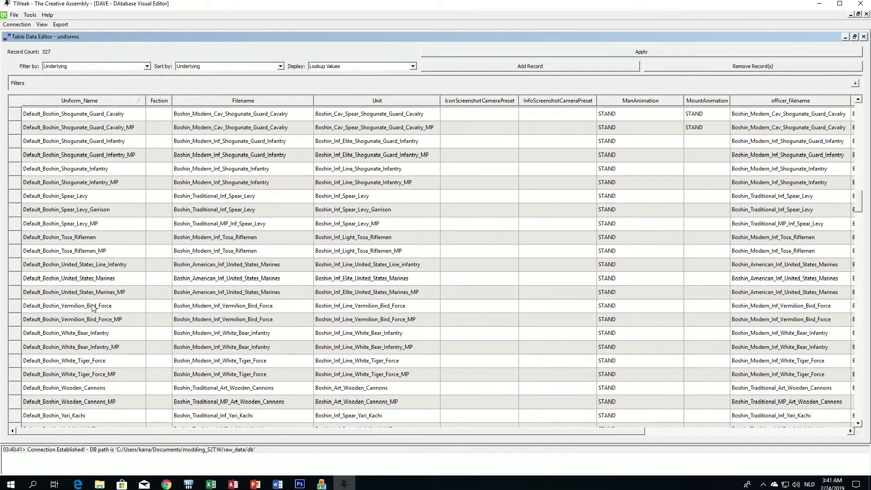
scroll(93, 306, up, 15)
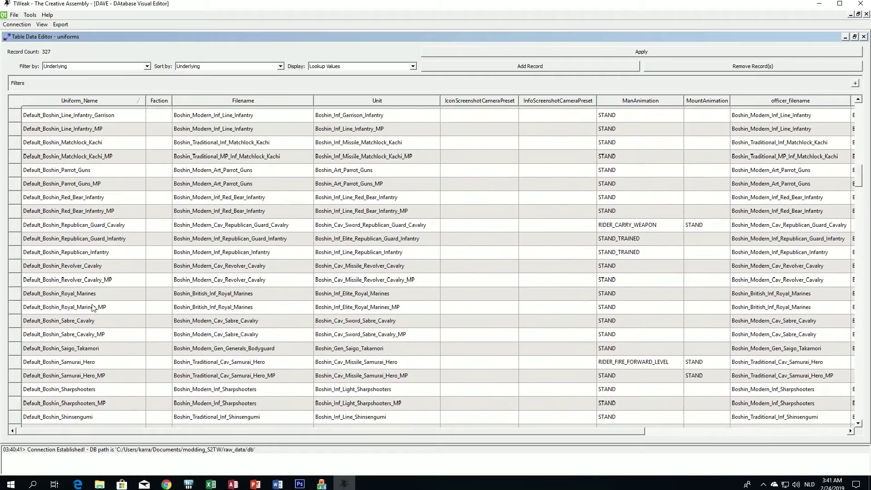
scroll(92, 307, up, 2)
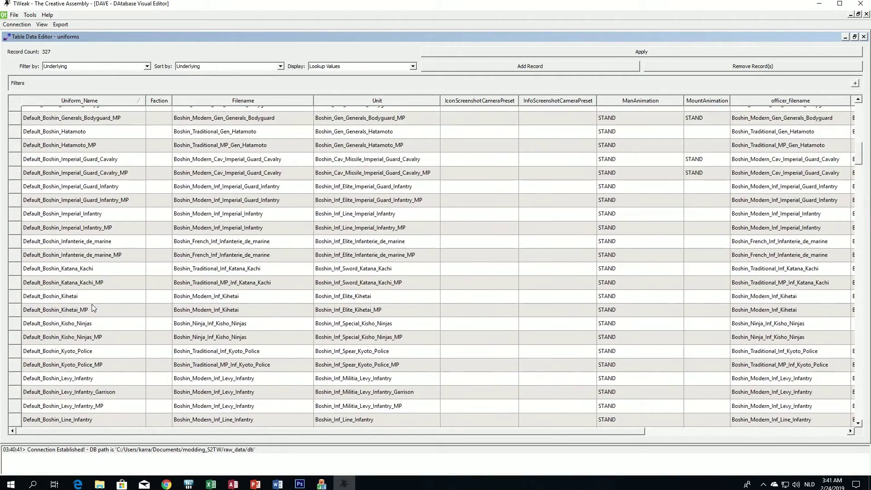
scroll(93, 309, up, 5)
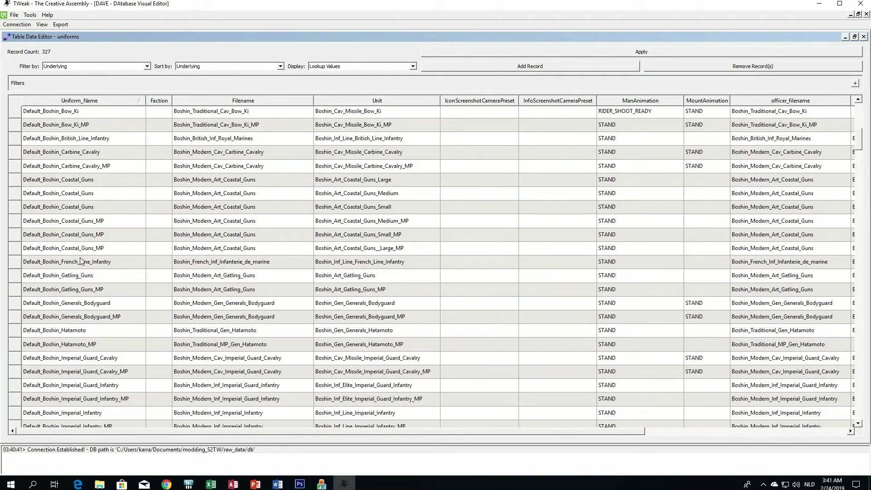
scroll(81, 261, up, 3)
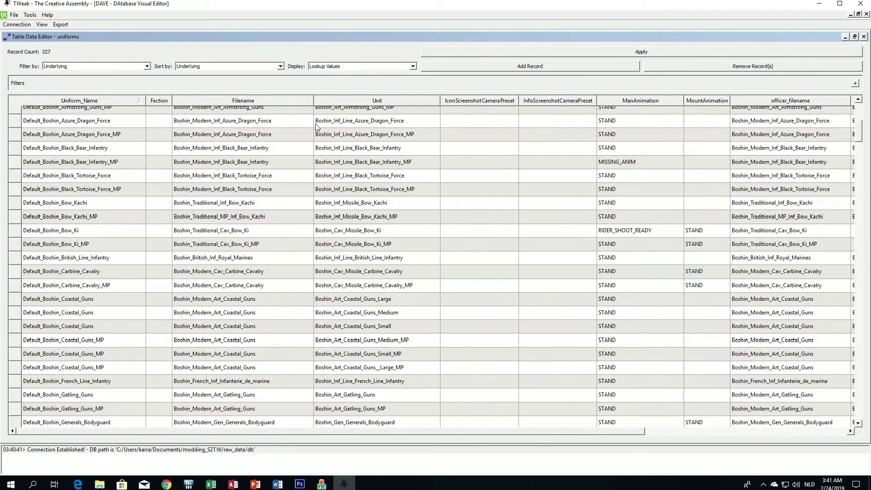
drag(313, 101, 326, 100)
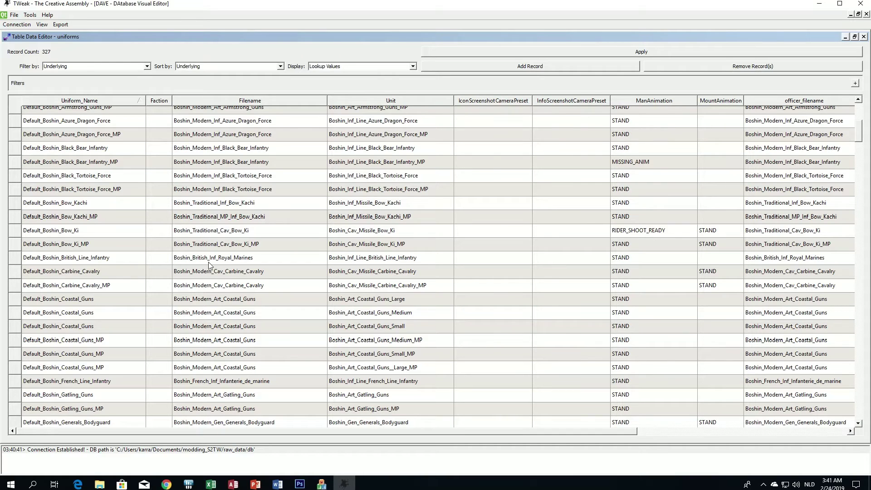
click(16, 259)
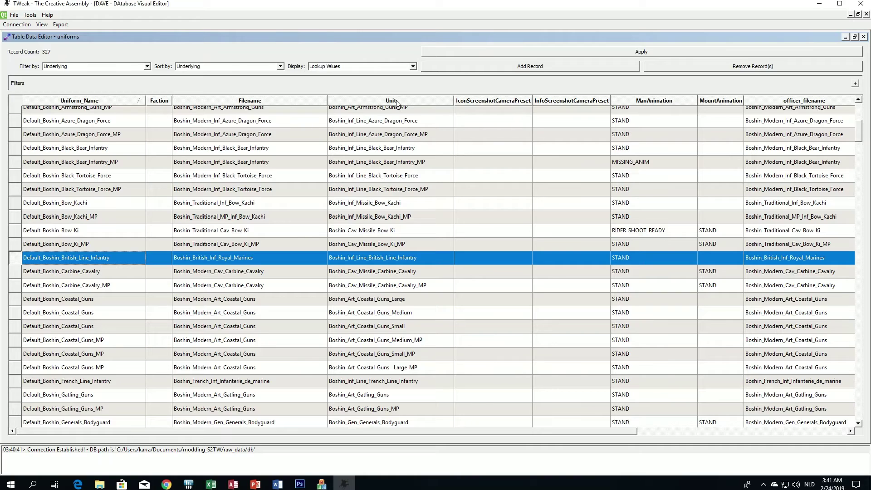
Switch to File Explorer and open the modding_S2TW\working_data\VariantModels\Units folder
mouse_move(396, 102)
click(100, 484)
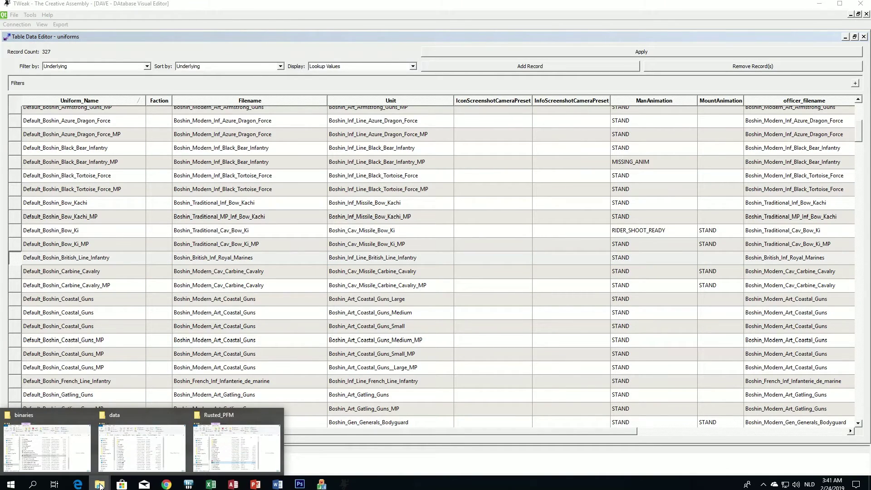
click(47, 447)
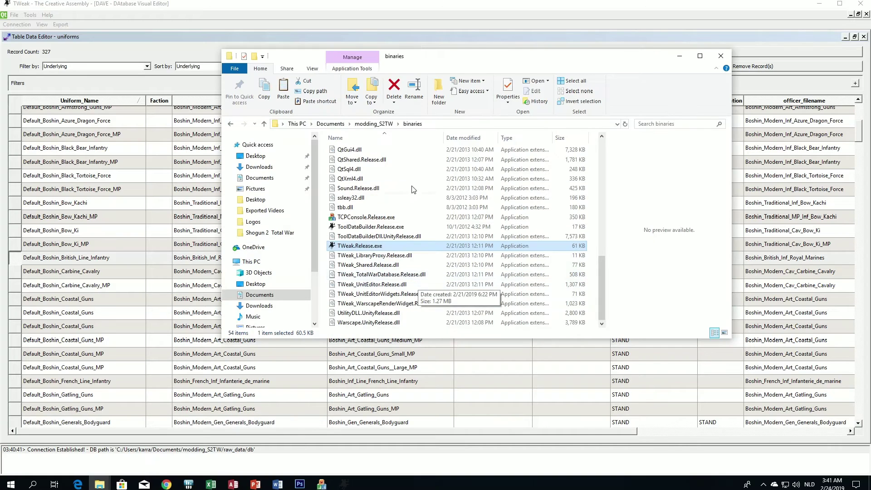
click(381, 123)
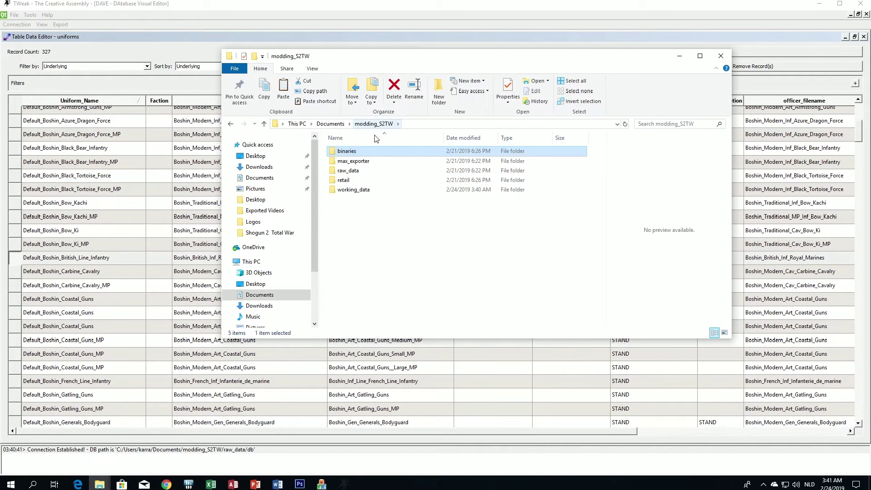
double_click(353, 191)
double_click(354, 189)
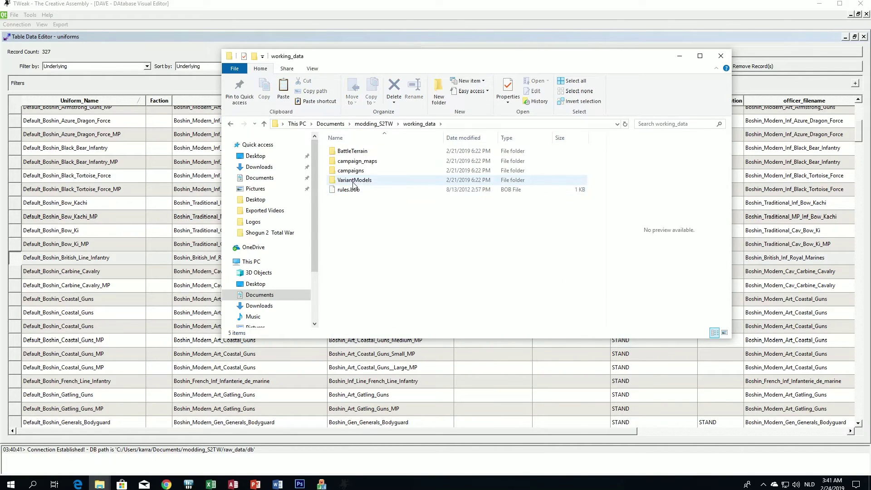
double_click(349, 152)
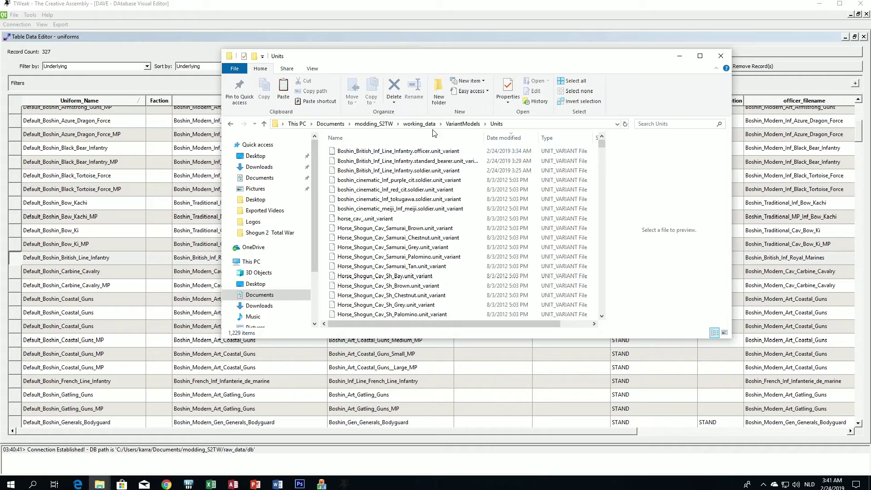
Copy the base name Boshin_British_Inf_Line_Infantry from the officer unit_variant file's name, leaving the file name unchanged
click(363, 152)
click(352, 149)
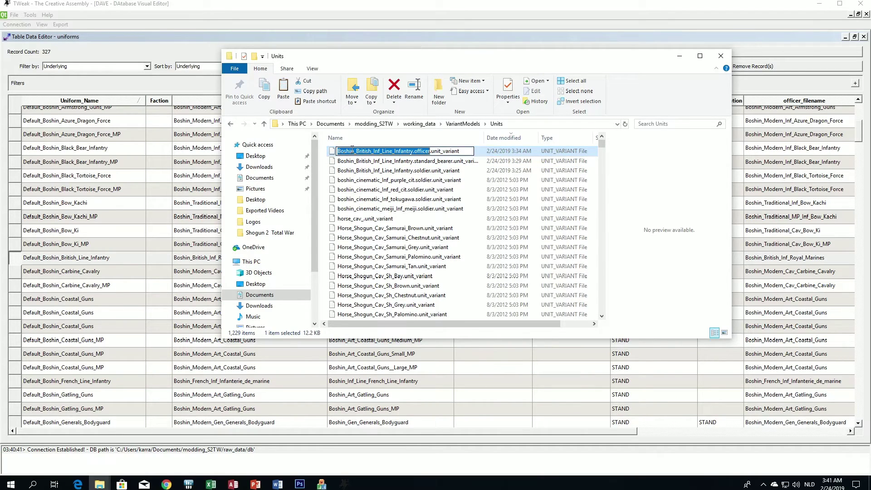
drag(336, 149, 409, 152)
key(ctrl+c)
click(414, 161)
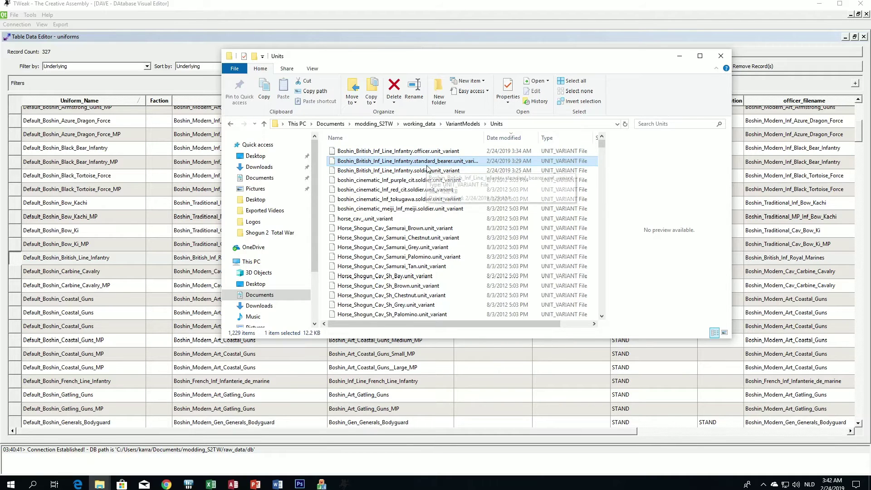
click(408, 180)
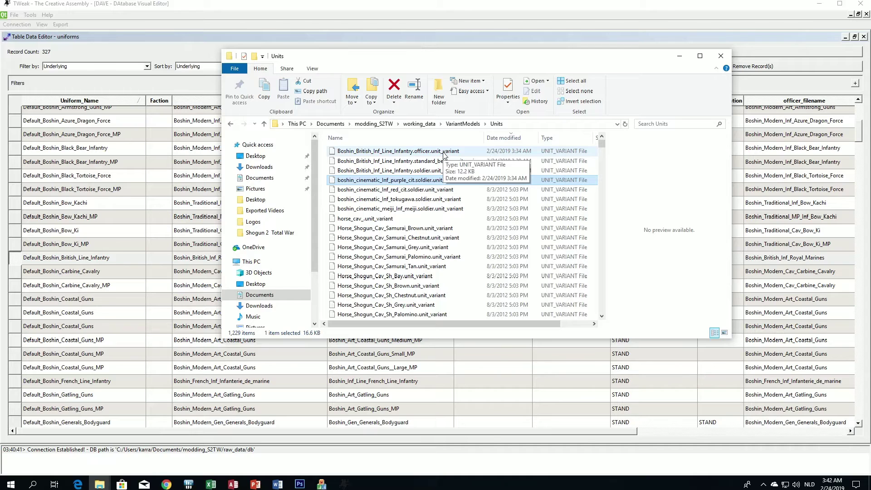
Switch back to DAVE and set the British line infantry record's Filename to Boshin_British_Inf_Line_Infantry
key(alt+Tab)
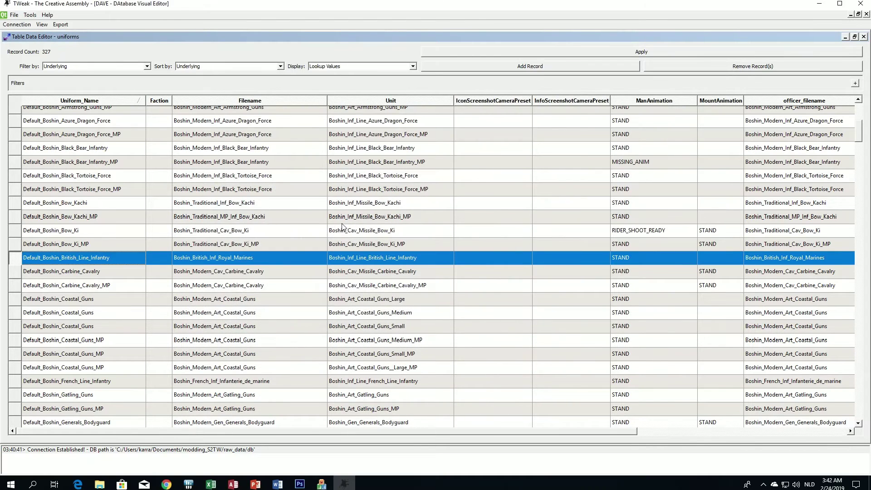
click(240, 259)
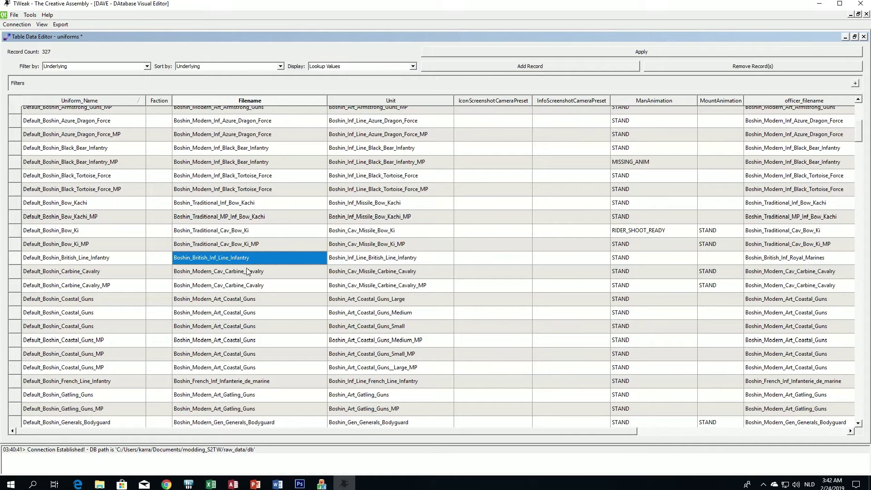
click(282, 272)
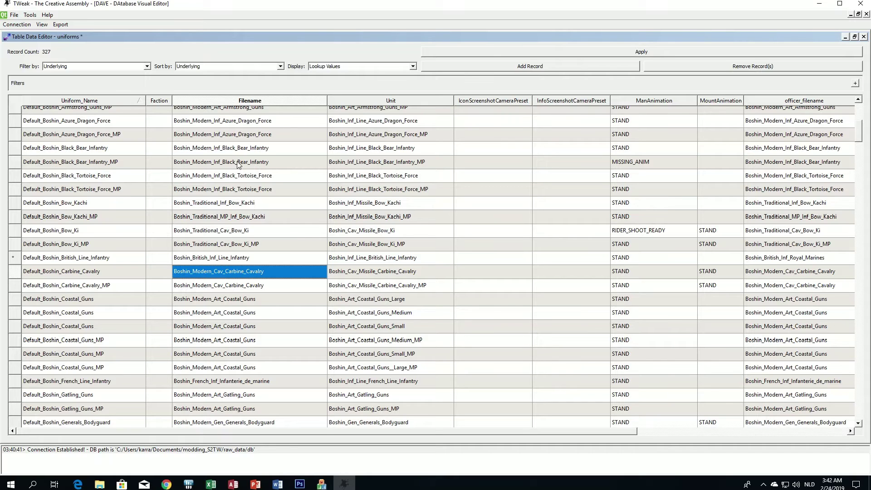
Set the British line infantry record's officer_filename and standard_bearer_filename to Boshin_British_Inf_Line_Infantry
drag(330, 438, 564, 458)
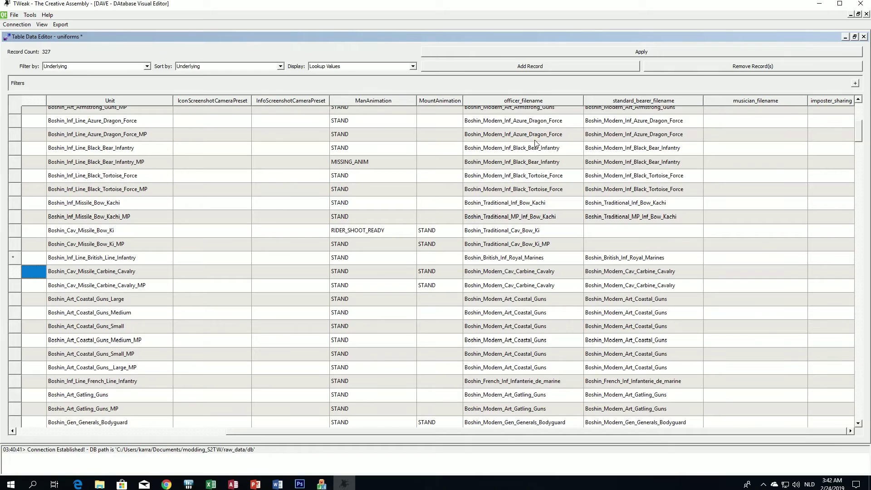
click(517, 262)
key(ctrl+v)
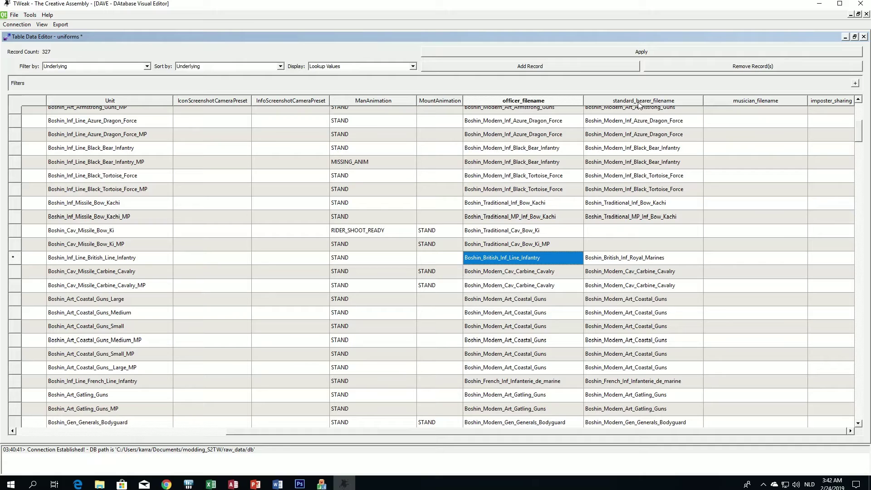
click(643, 258)
key(ctrl+v)
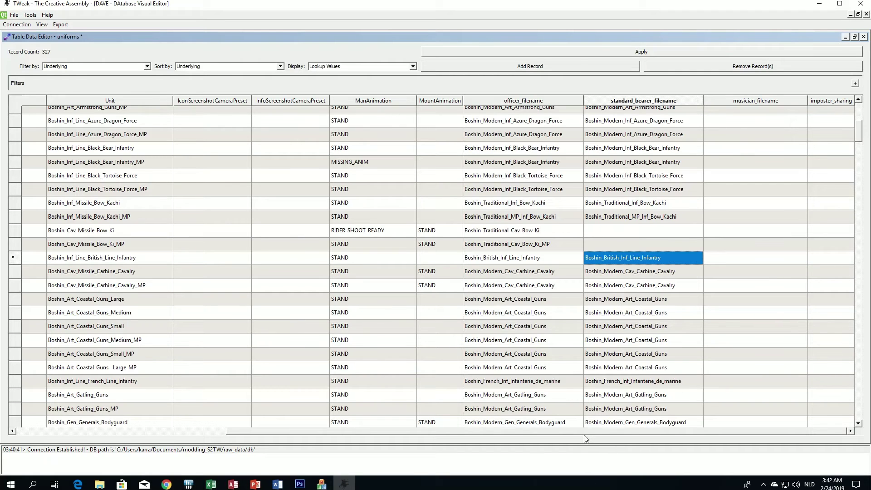
Review the edited British line infantry record, then apply the changes and close the uniforms table editor
drag(584, 434, 575, 433)
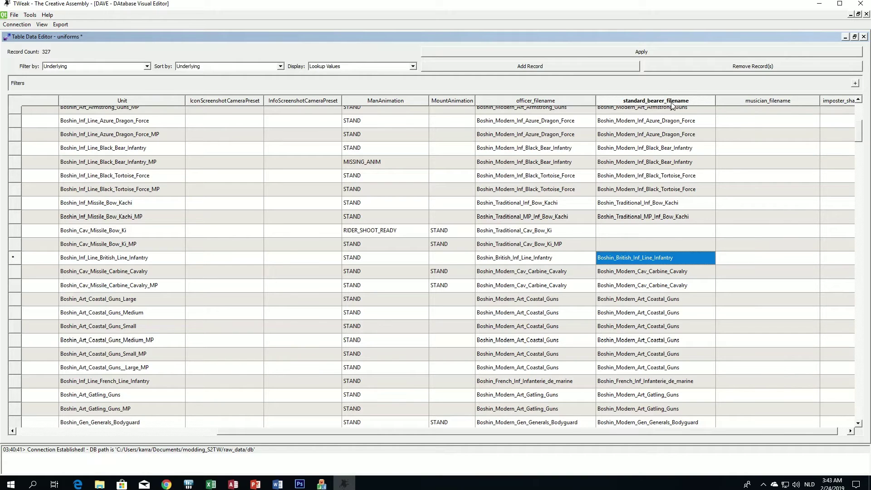
drag(494, 434, 265, 428)
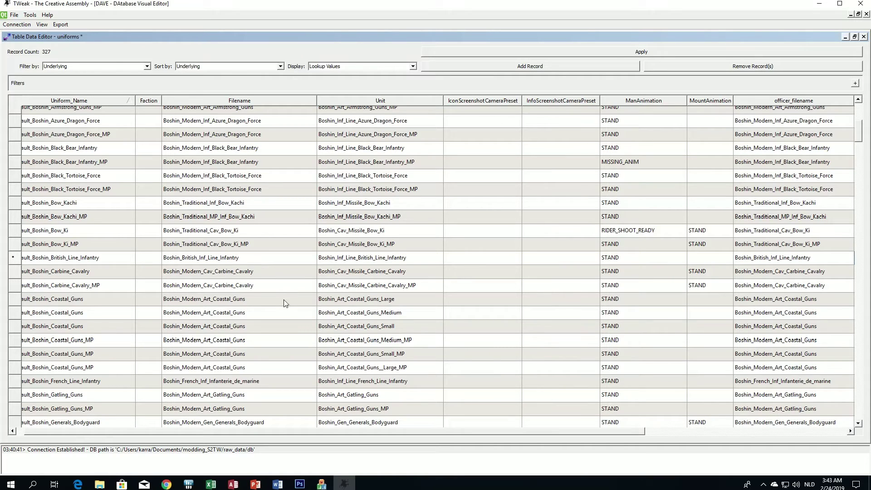
click(270, 274)
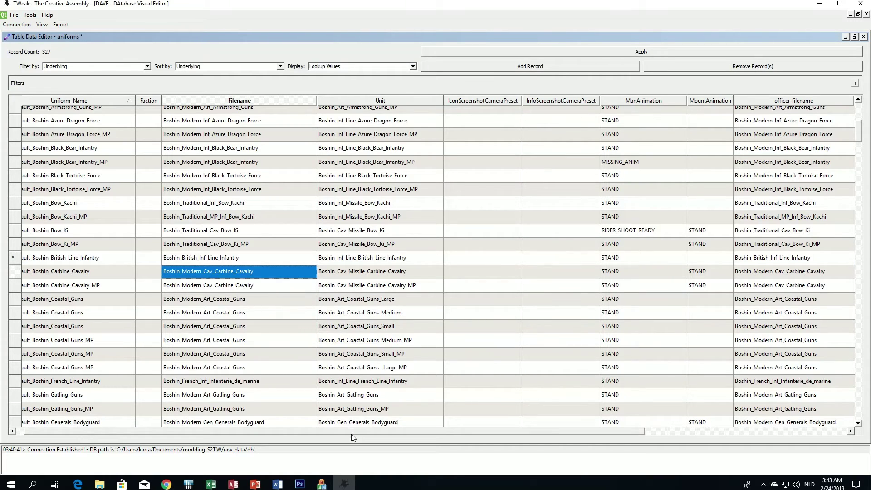
drag(351, 433, 326, 434)
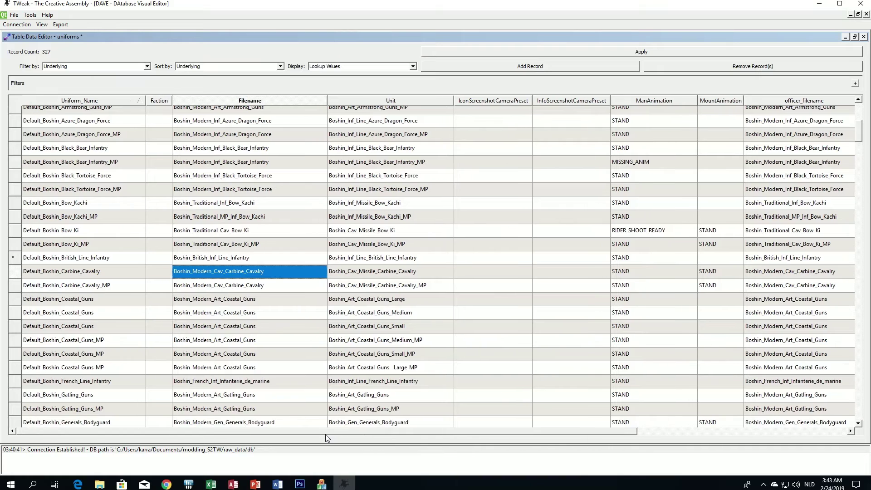
click(618, 50)
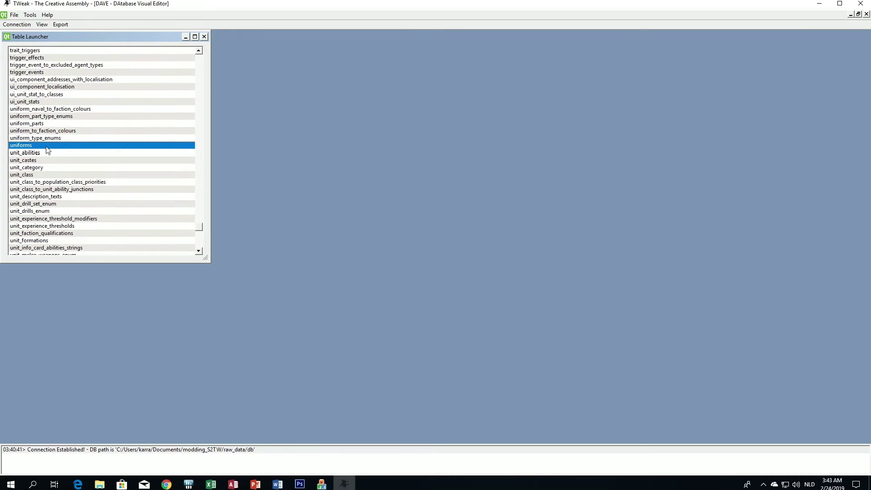
Open the uniform_to_faction_colours table, maximize its editor, and examine the colour values of the Default_Boshin_British_Line_Infantry records
double_click(41, 131)
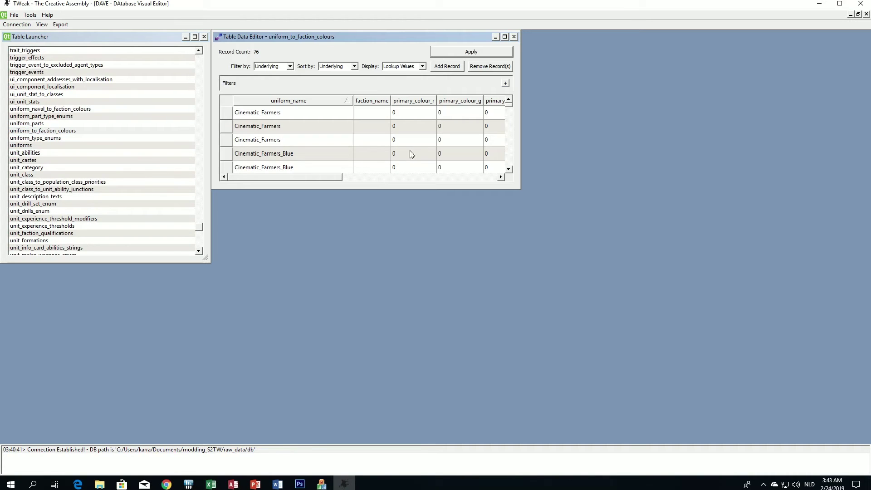
click(505, 36)
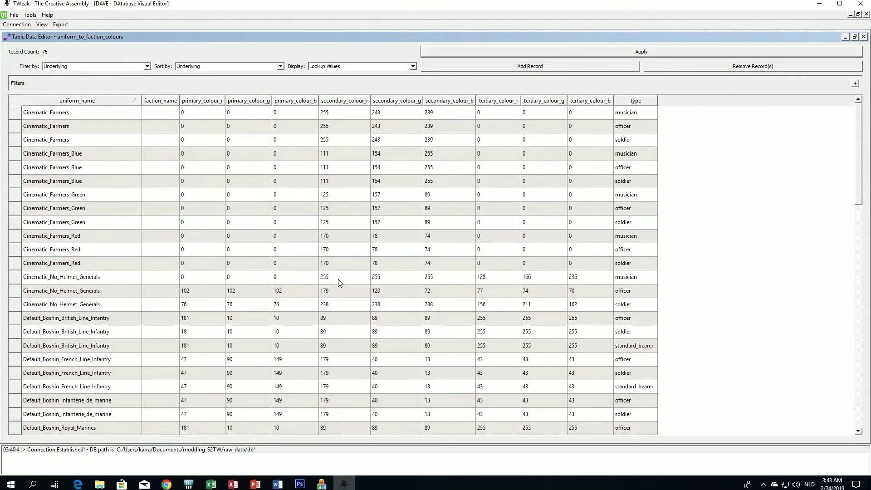
scroll(278, 284, down, 7)
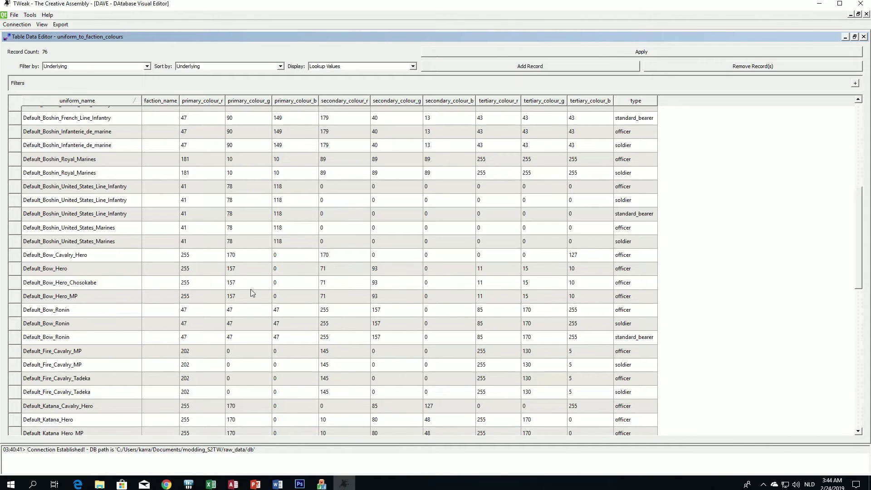
scroll(133, 311, up, 4)
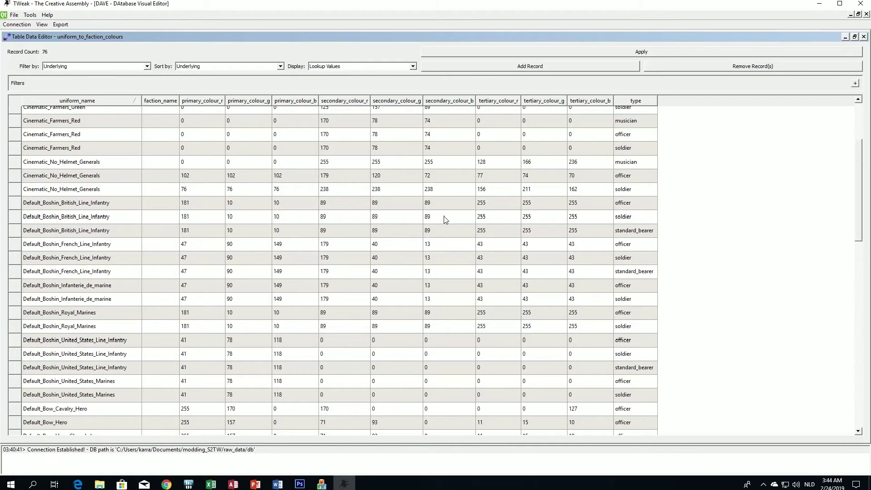
click(202, 206)
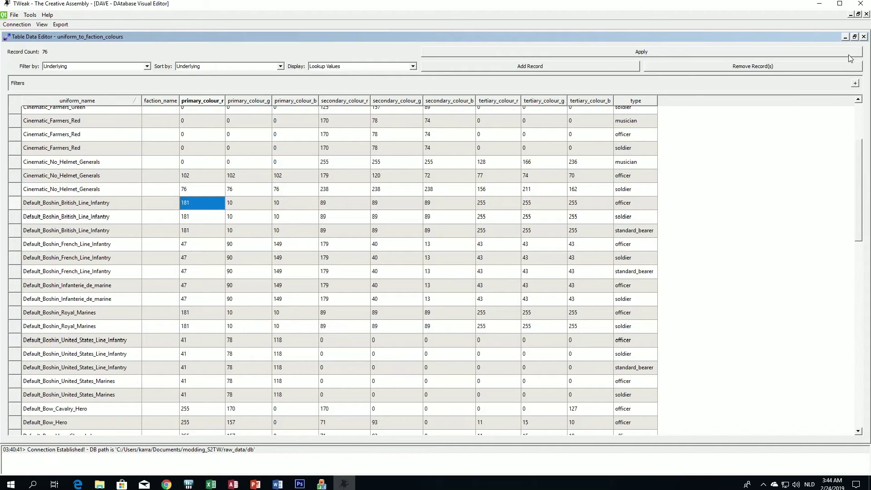
Close the faction colours table and DAVE, and launch BOB.Release.exe from the modding_S2TW binaries folder
click(863, 36)
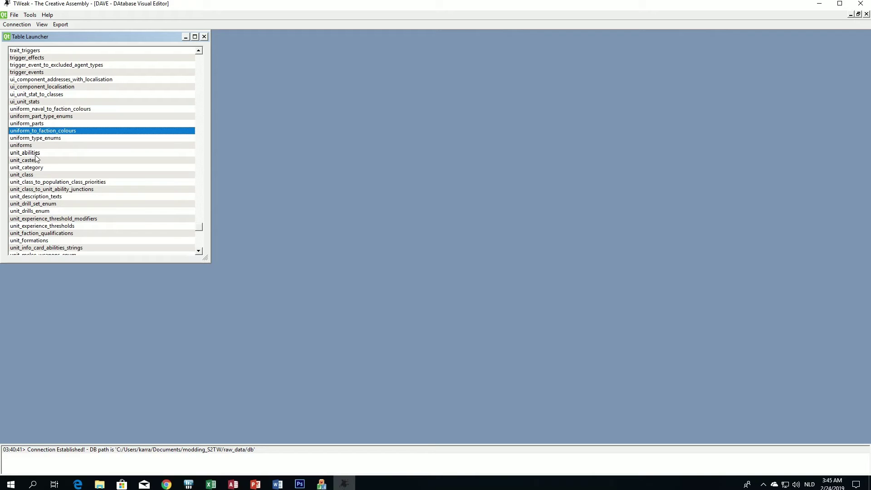
click(867, 4)
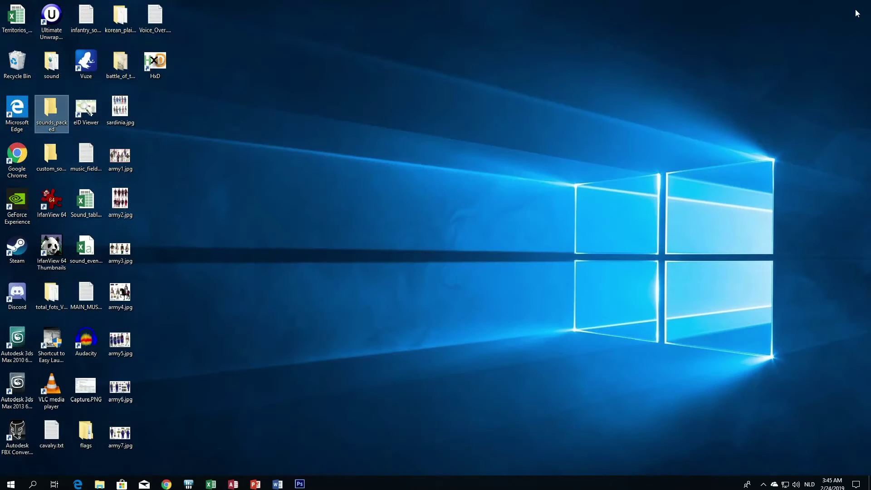
click(104, 484)
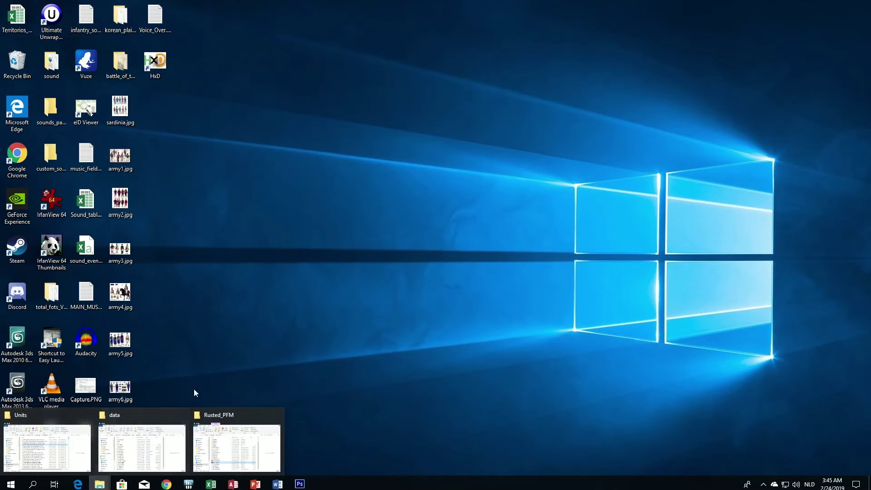
click(53, 446)
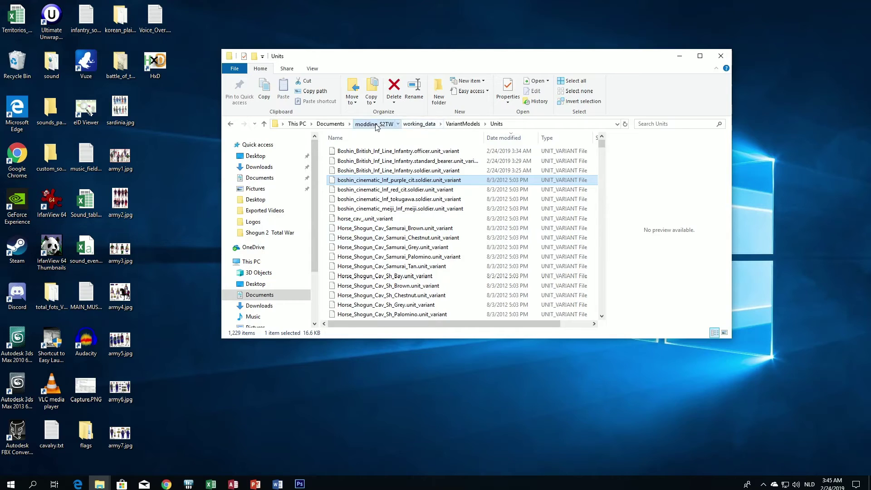
click(353, 124)
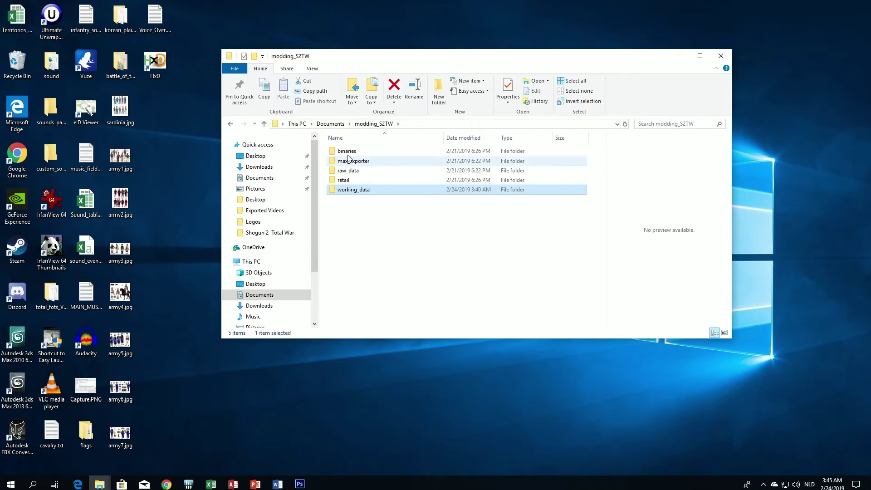
double_click(348, 153)
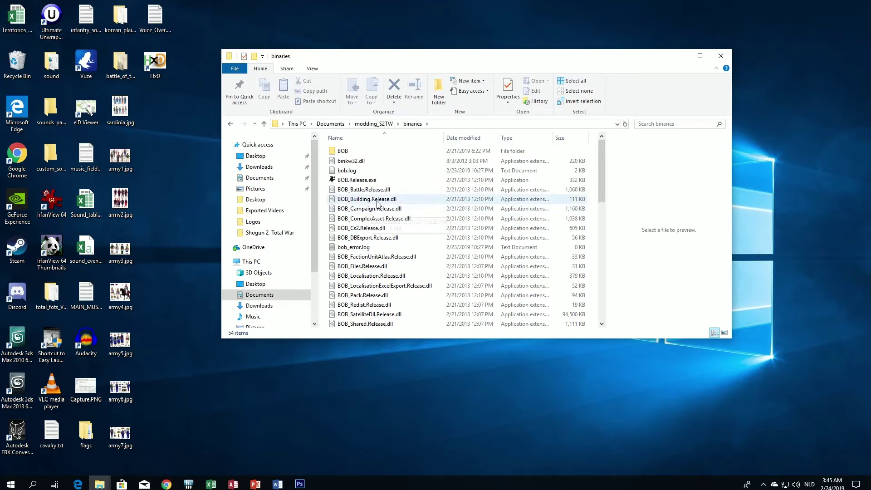
double_click(358, 181)
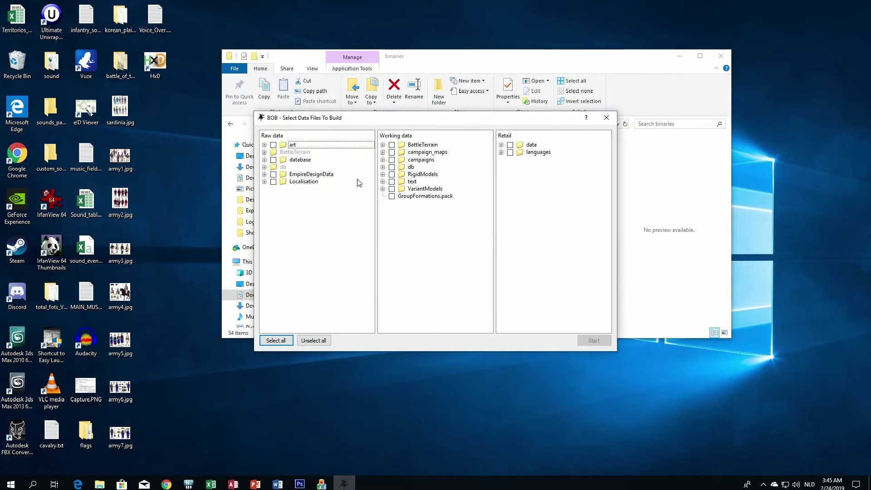
Build uniforms.xml from EmpireDesignData with its Export XML (uniforms) action enabled, together with the retail data folder
click(264, 174)
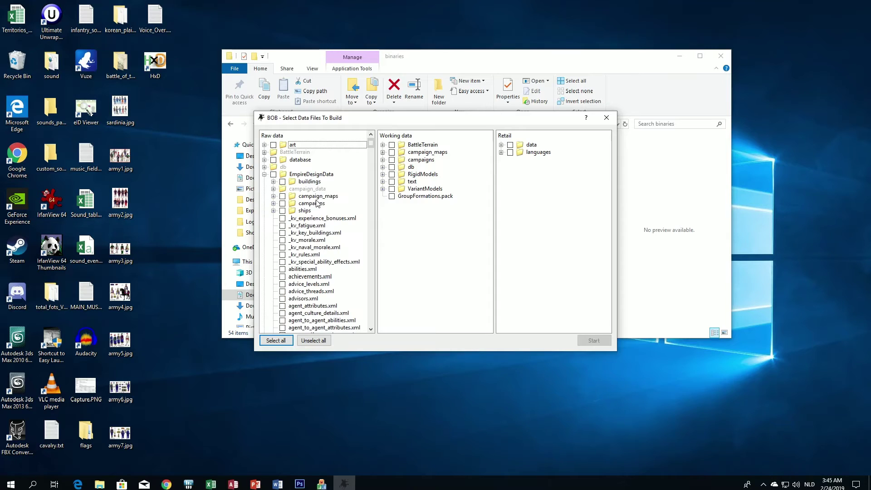
drag(369, 143, 351, 309)
scroll(351, 309, up, 8)
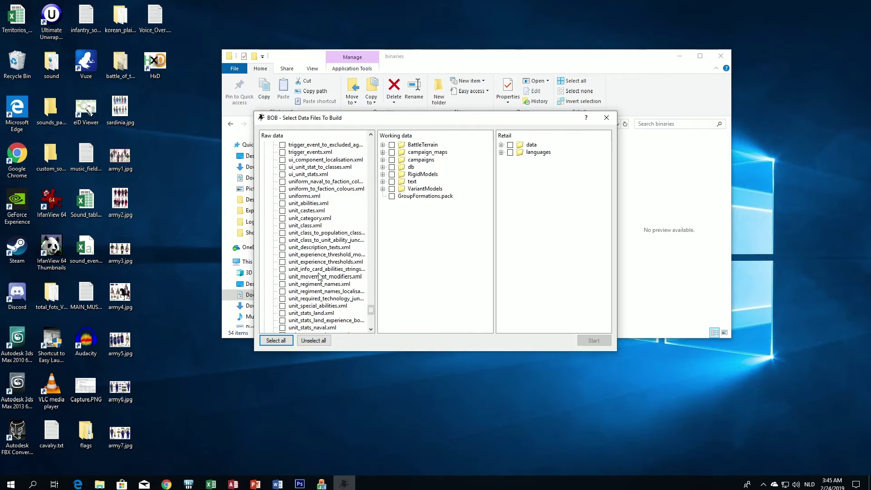
right_click(283, 197)
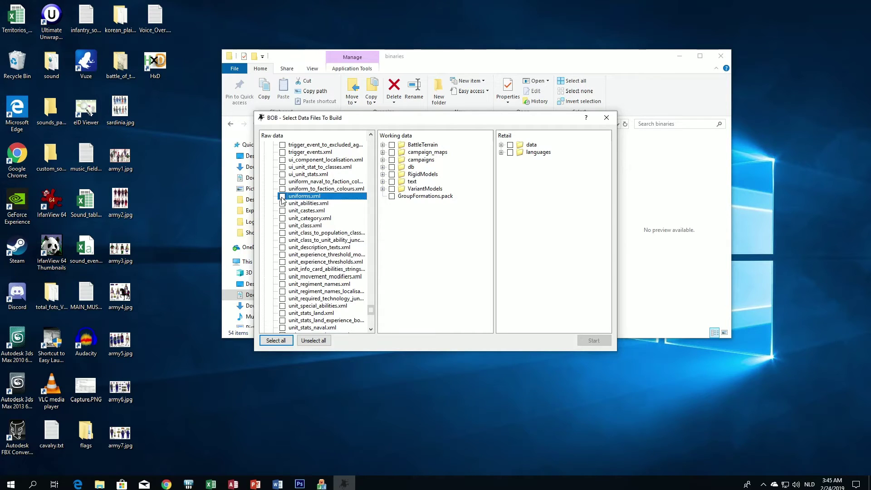
click(291, 216)
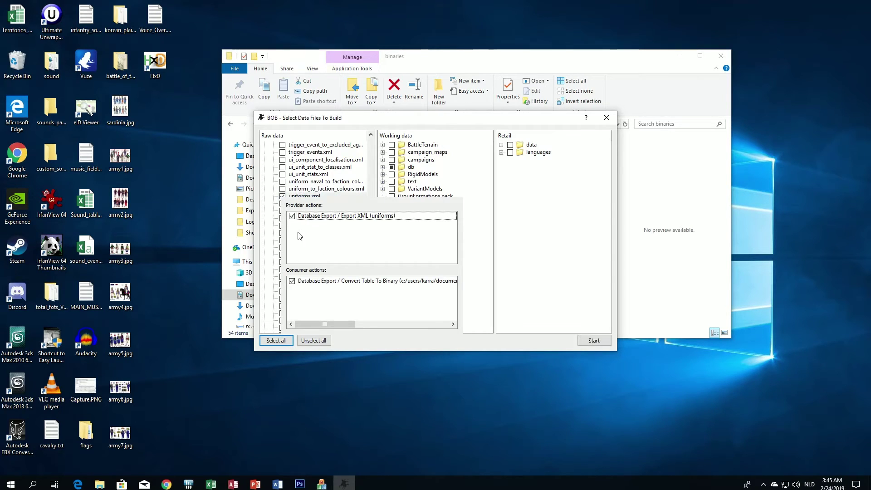
click(510, 144)
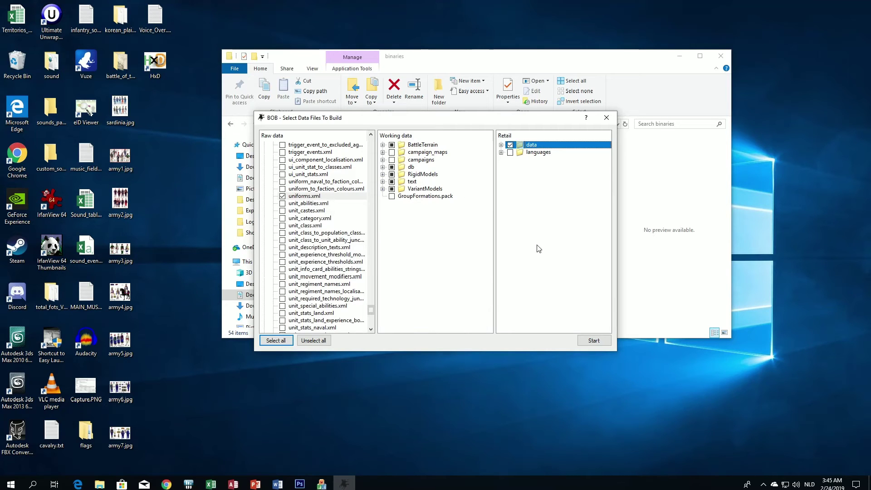
click(590, 340)
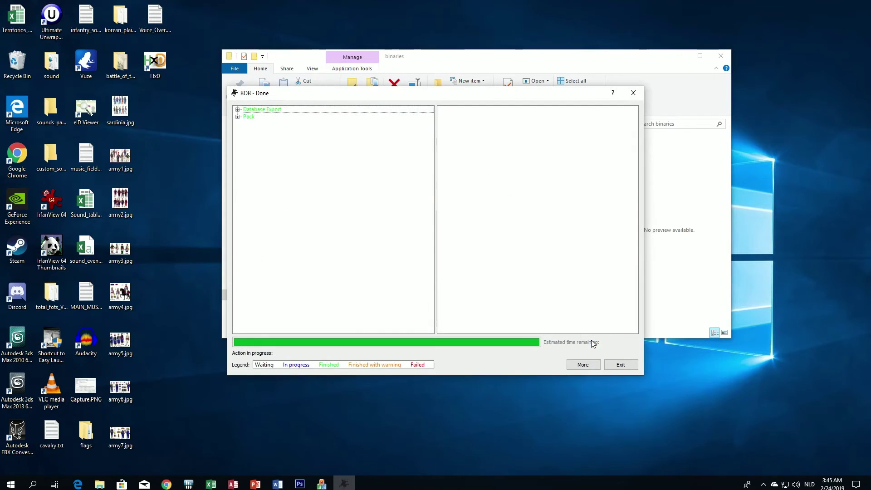
Examine the Database Export and Pack build results, exit BOB and return to the modding_S2TW folder
click(237, 109)
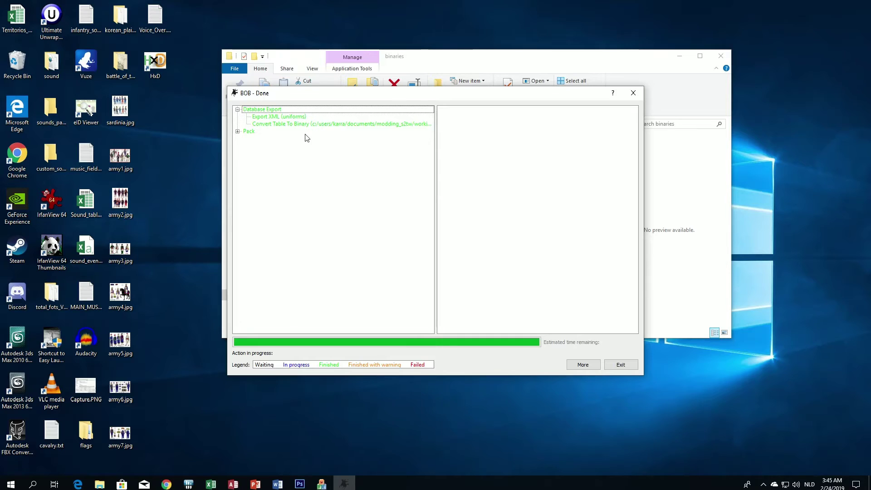
click(237, 131)
click(620, 363)
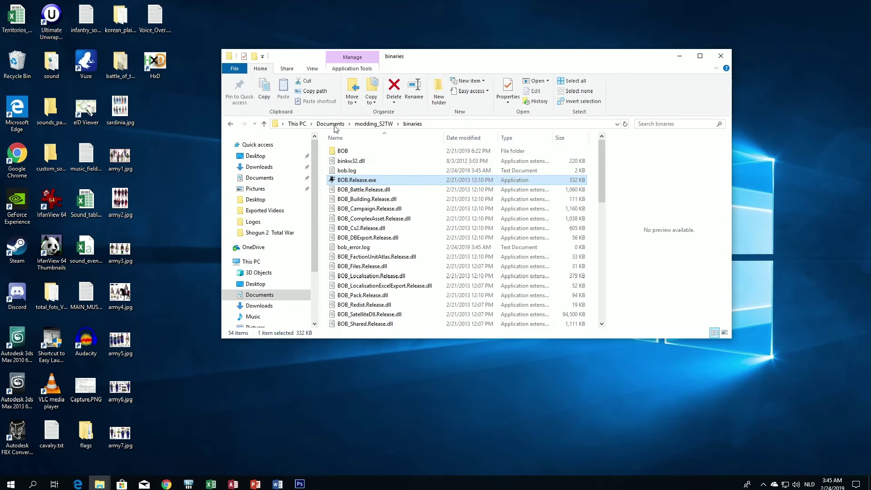
click(373, 124)
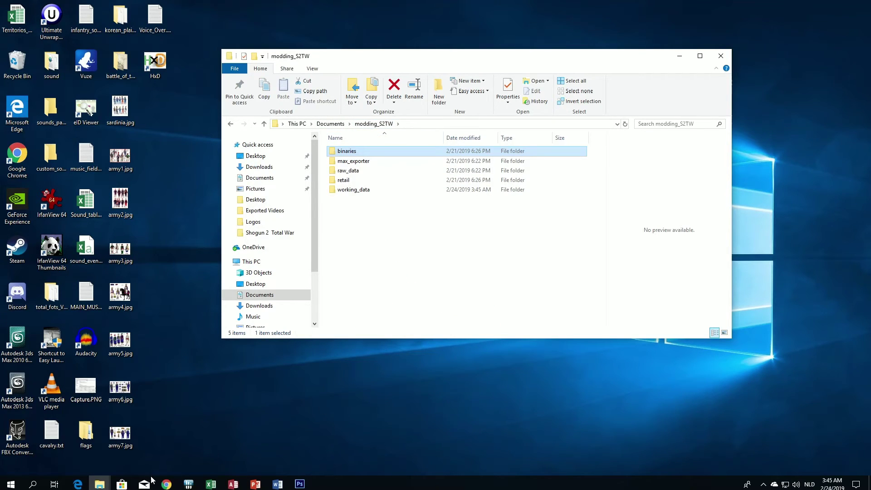
Launch rpfm-code.exe from the Rusted_PFM folder and open my_units.pack from the game data
click(104, 484)
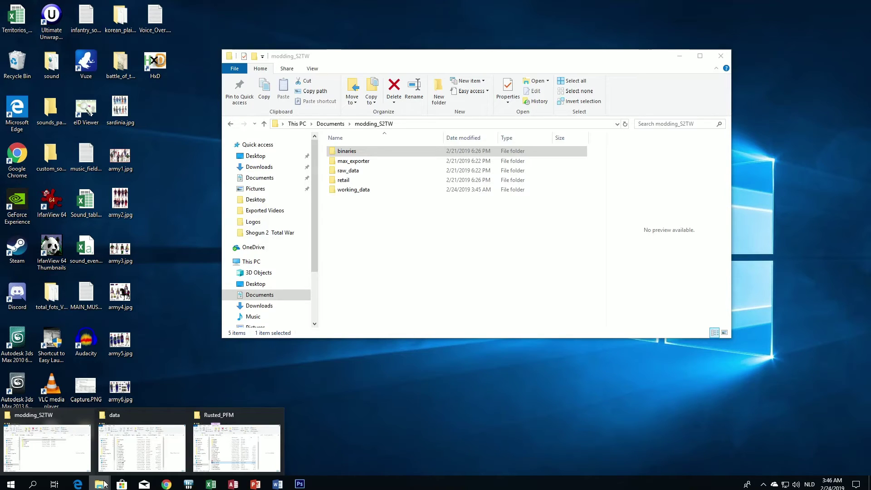
click(222, 444)
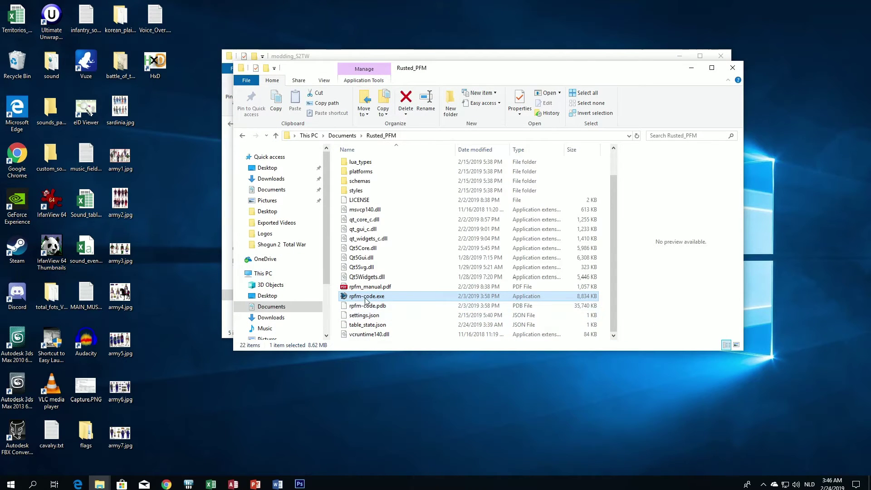
double_click(365, 297)
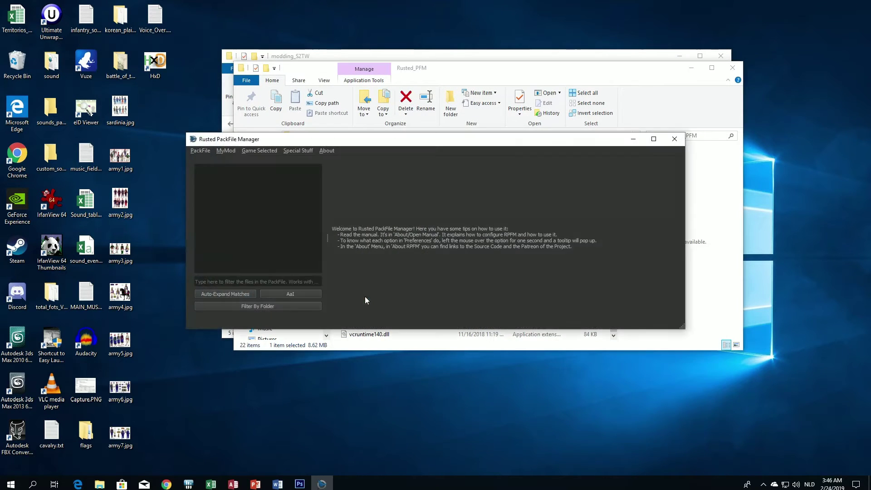
click(497, 253)
click(200, 151)
mouse_move(262, 204)
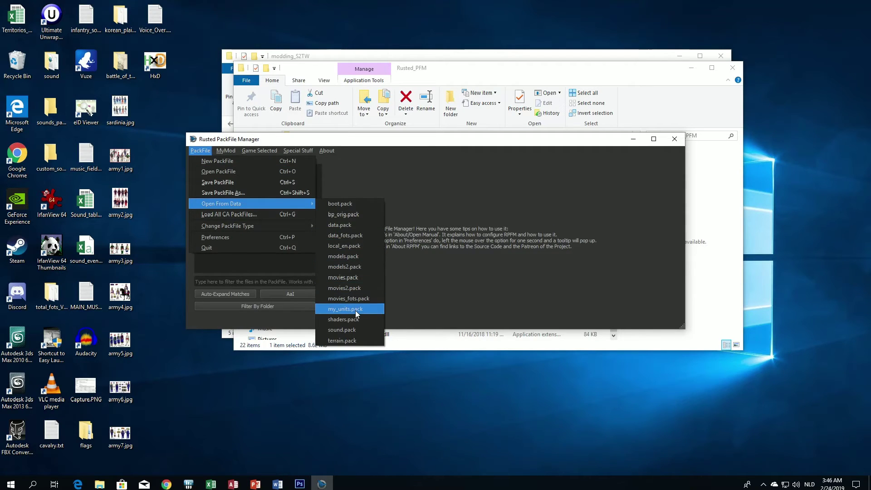
click(343, 310)
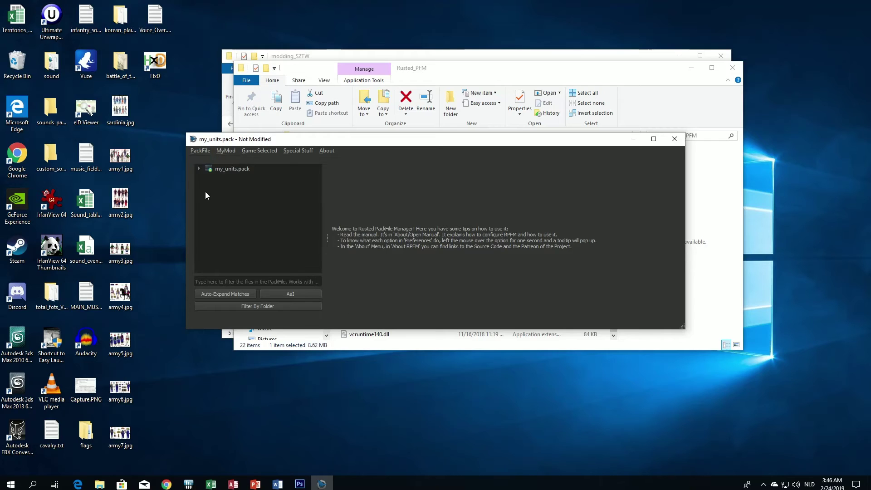
Expand the db folder of my_units.pack and start adding content to it from another PackFile
click(199, 169)
click(208, 177)
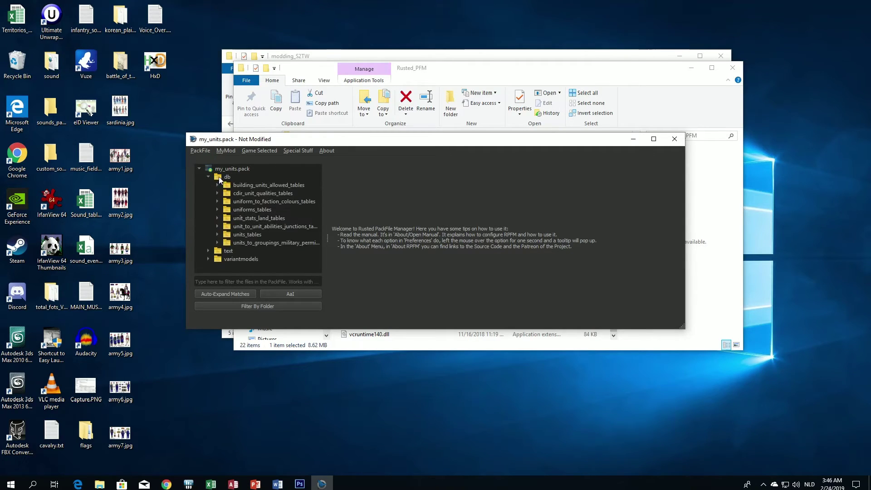
right_click(226, 177)
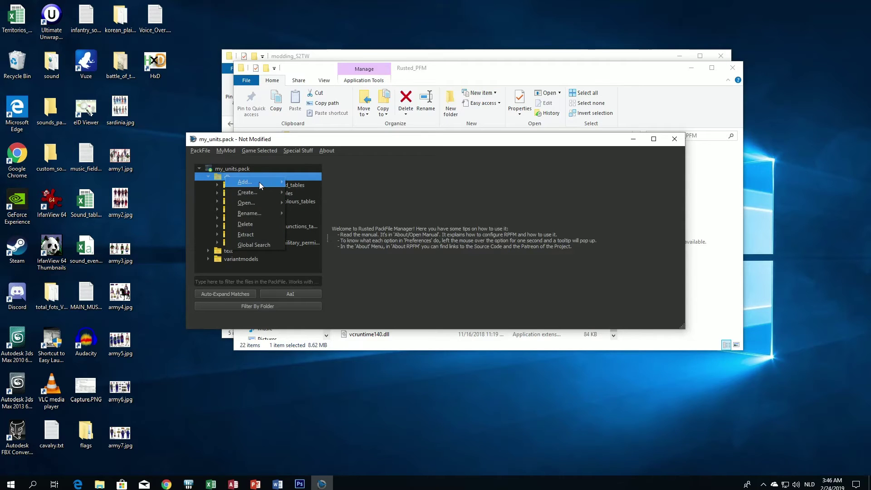
mouse_move(259, 181)
click(318, 203)
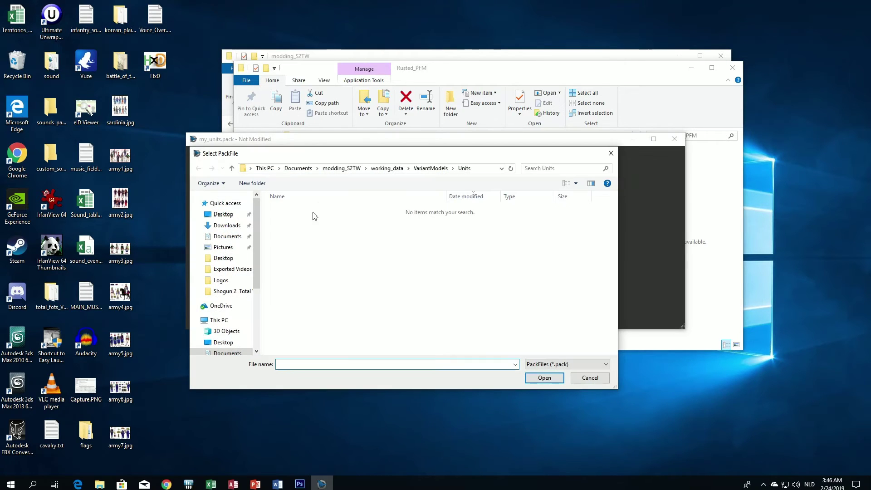
scroll(242, 281, down, 2)
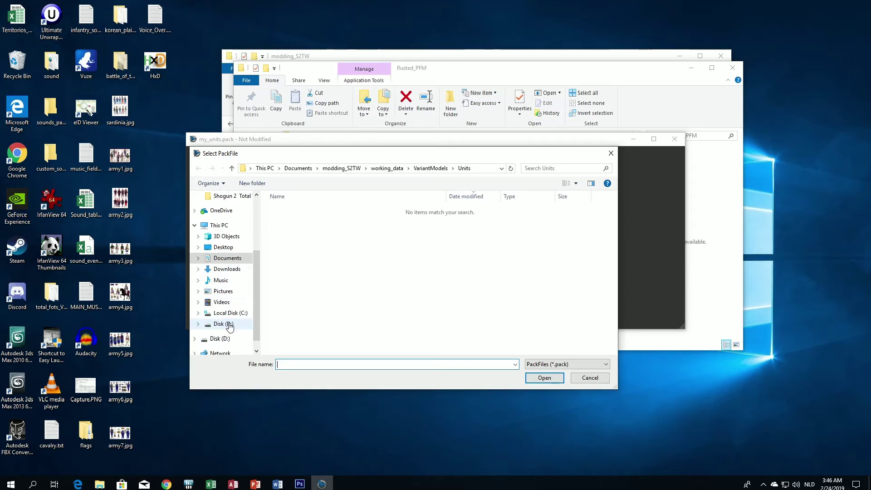
click(229, 325)
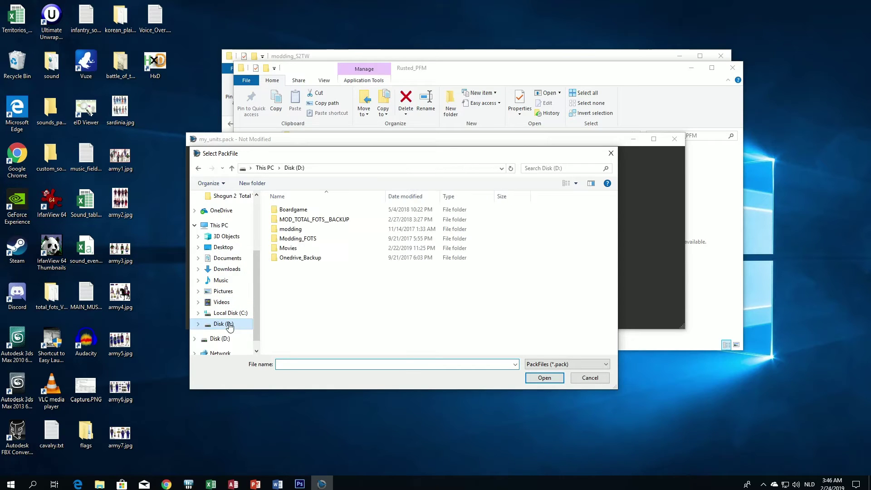
double_click(301, 231)
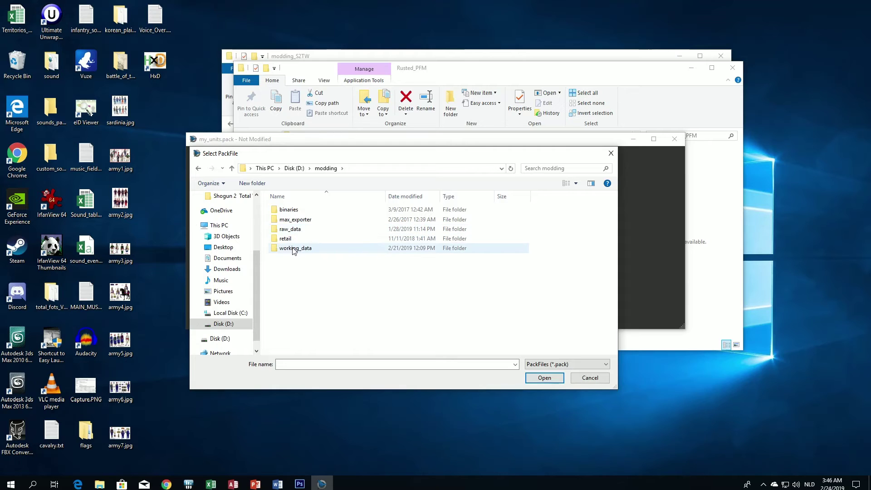
double_click(285, 238)
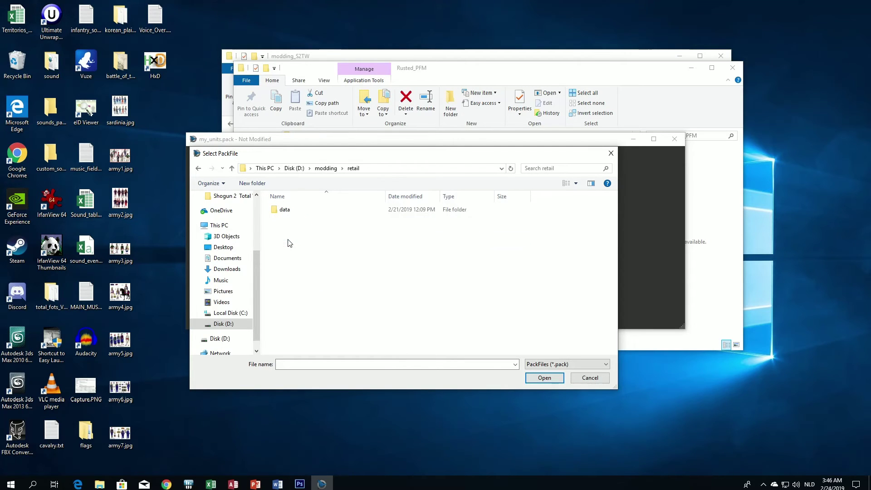
click(286, 211)
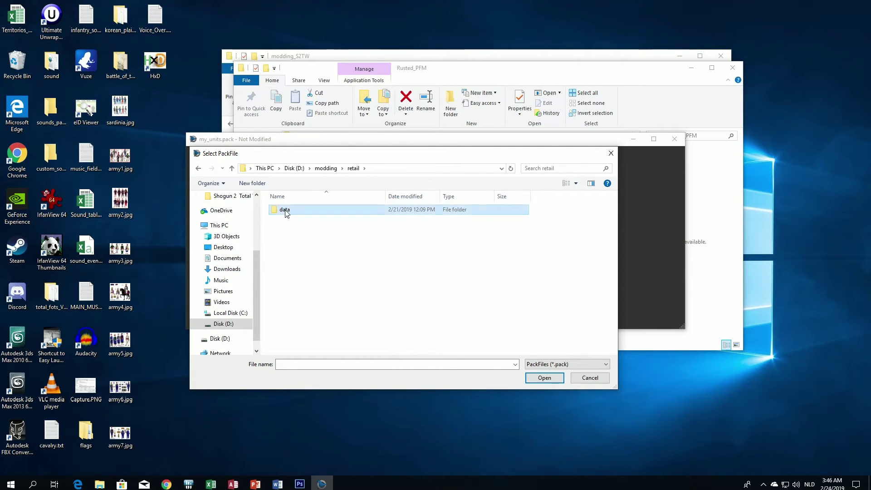
double_click(284, 210)
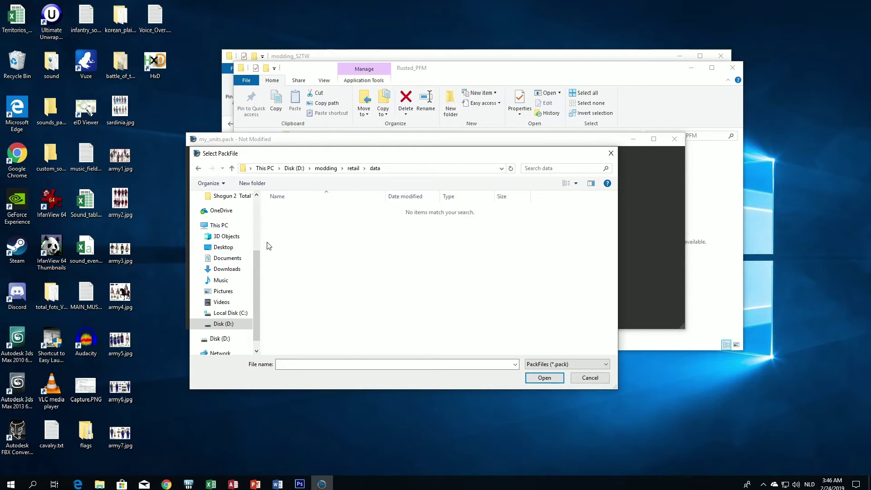
scroll(241, 276, up, 1)
scroll(241, 290, down, 1)
click(229, 302)
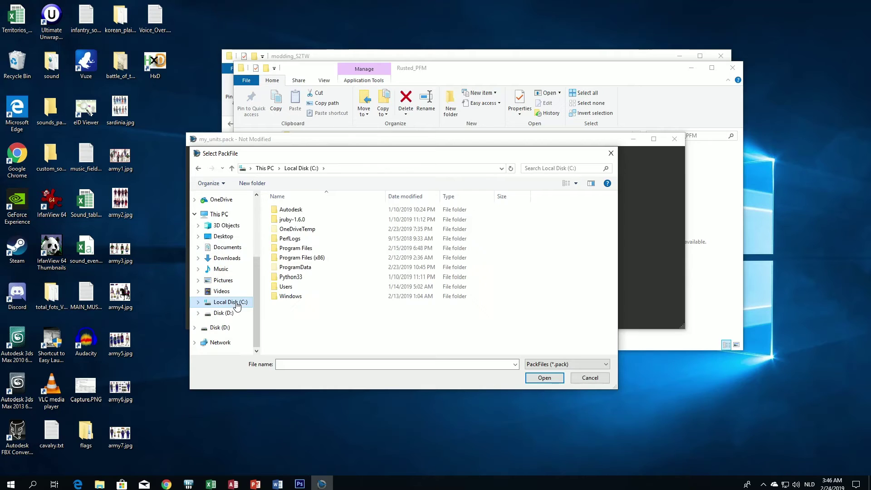
scroll(226, 262, up, 3)
scroll(228, 262, up, 1)
Load mod.pack from Documents\modding_S2TW\retail\data as the source PackFile
click(227, 236)
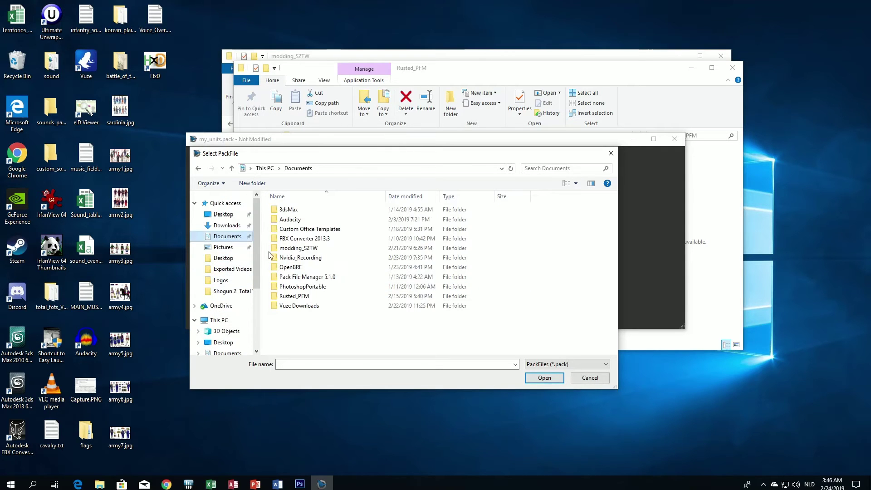
double_click(298, 248)
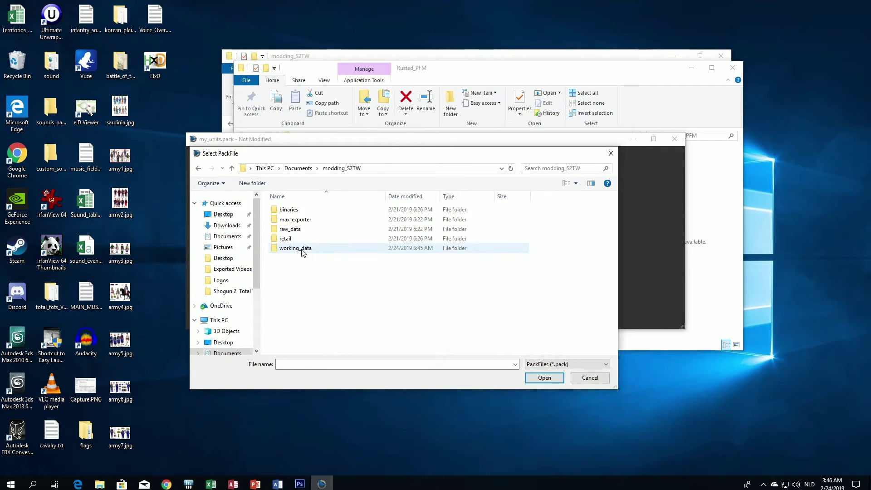
double_click(289, 239)
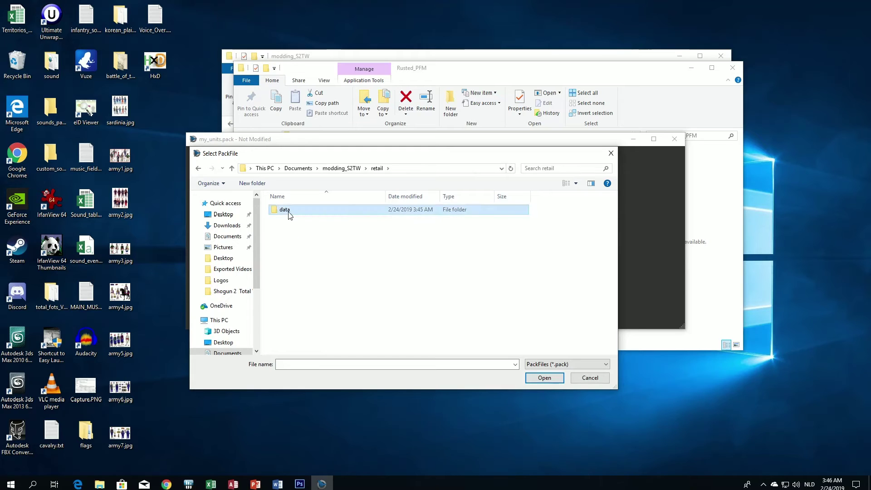
double_click(287, 210)
click(287, 211)
double_click(288, 210)
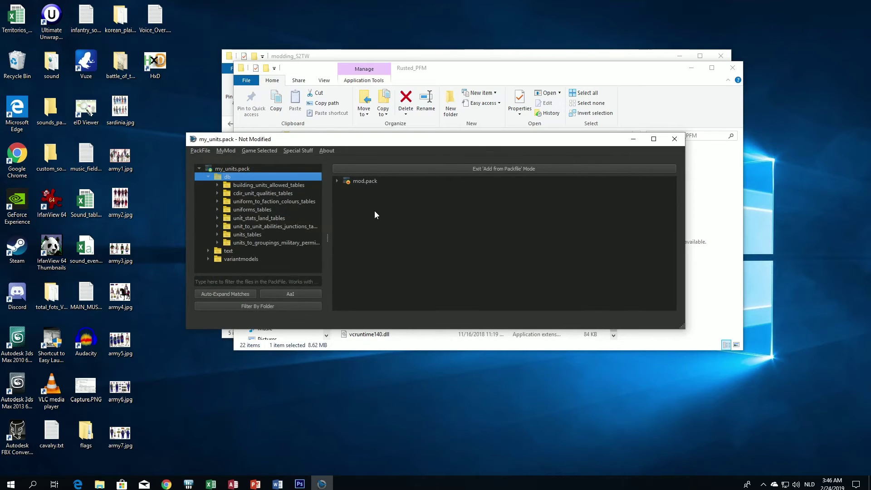
Expand mod.pack and its db folder, and examine the unit_variant files under variantmodels\units
click(336, 180)
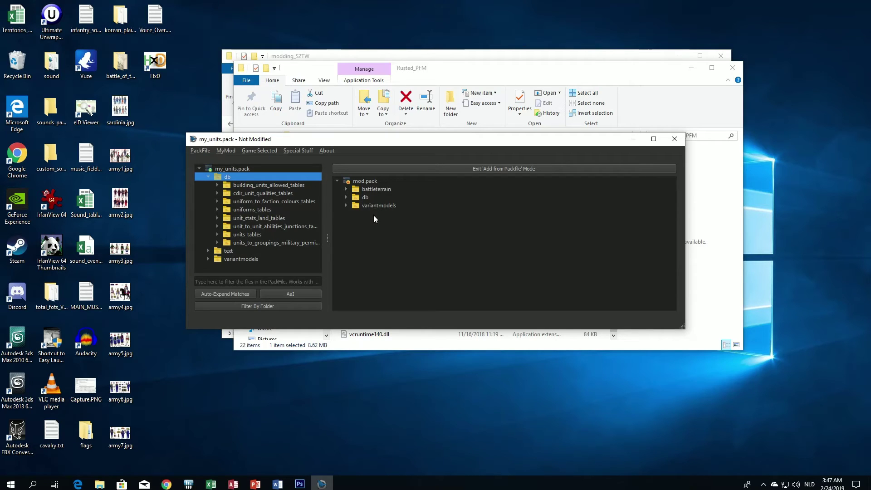
click(347, 197)
click(355, 222)
scroll(447, 254, down, 5)
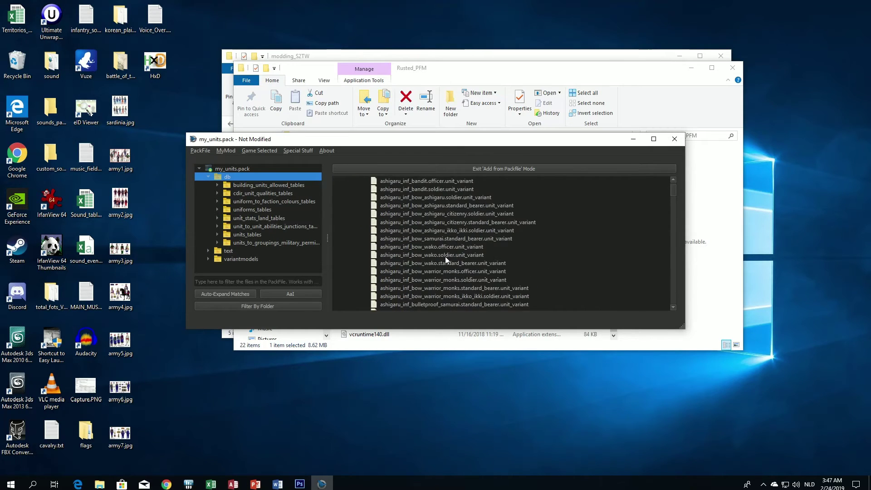
scroll(444, 258, down, 8)
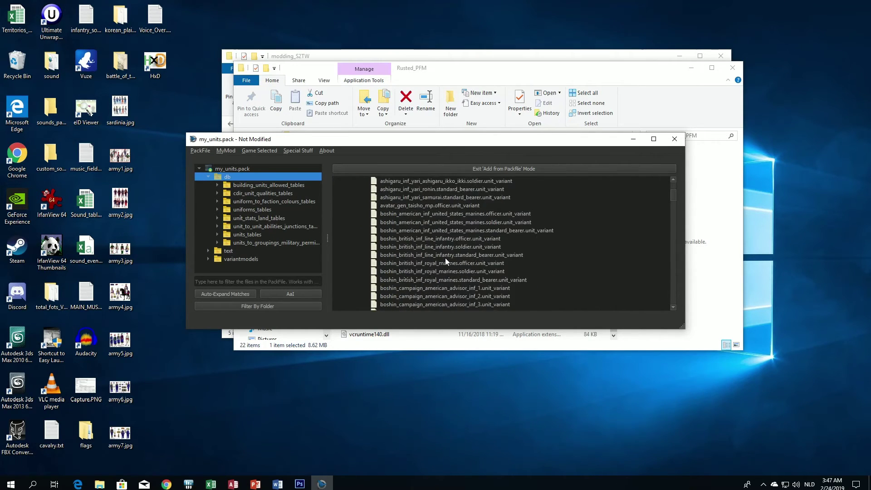
scroll(445, 257, down, 8)
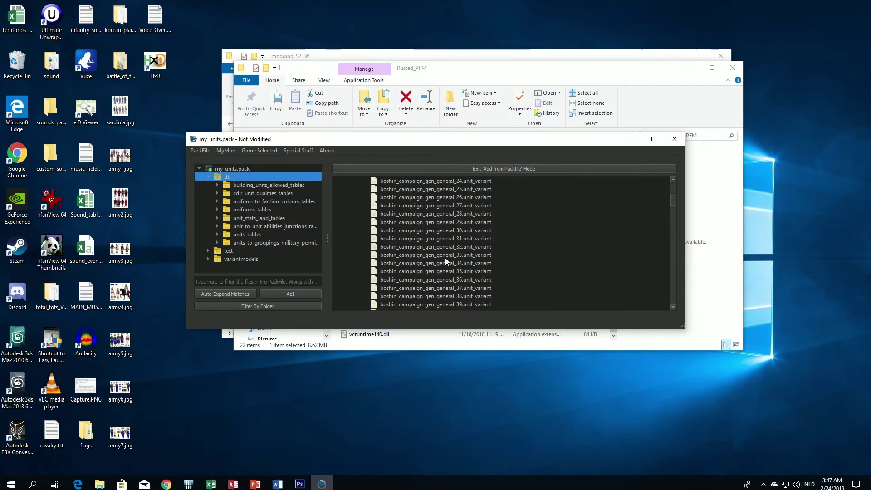
scroll(588, 247, down, 5)
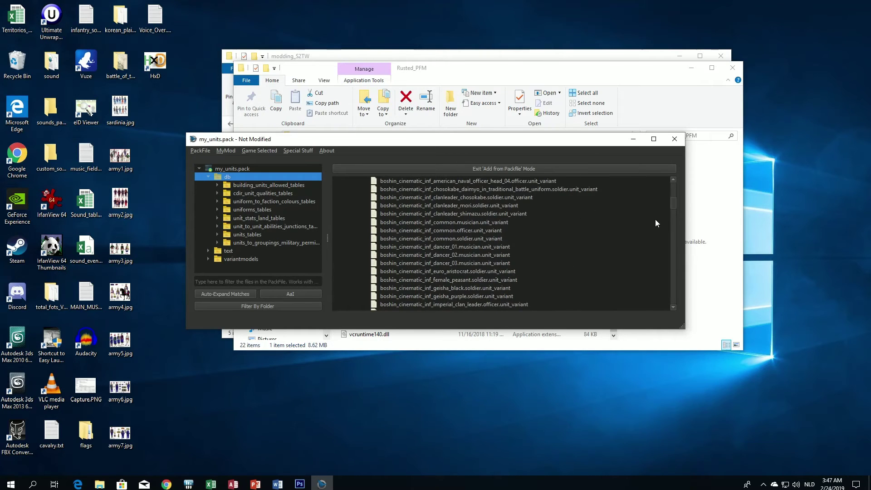
drag(674, 207, 675, 182)
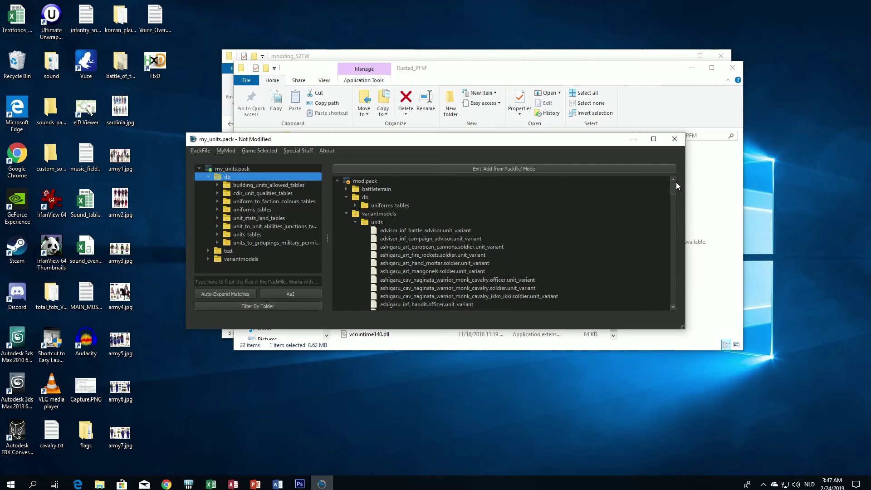
click(355, 223)
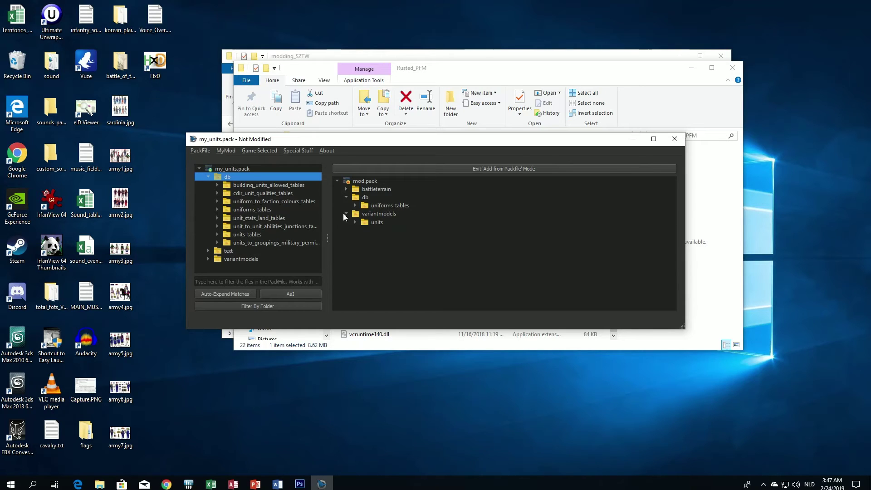
click(344, 213)
Import the uniforms_tables folder from mod.pack into my_units.pack, exit the add mode and save the PackFile
double_click(383, 205)
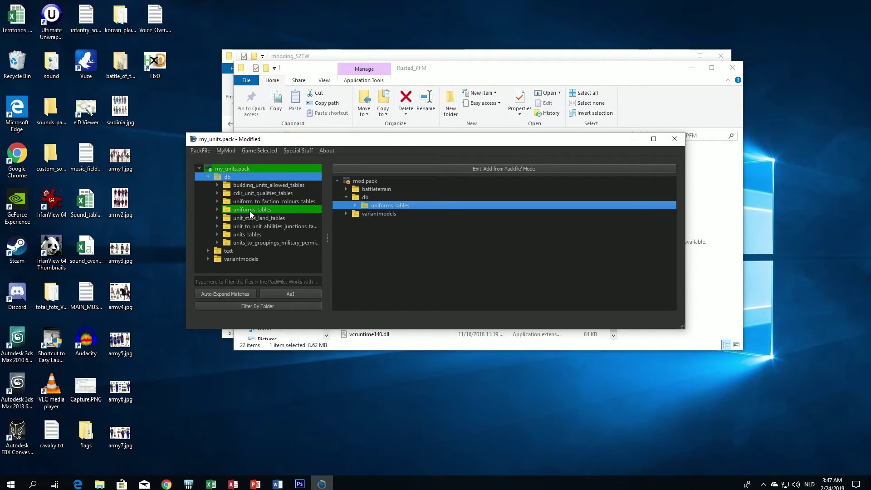
click(469, 169)
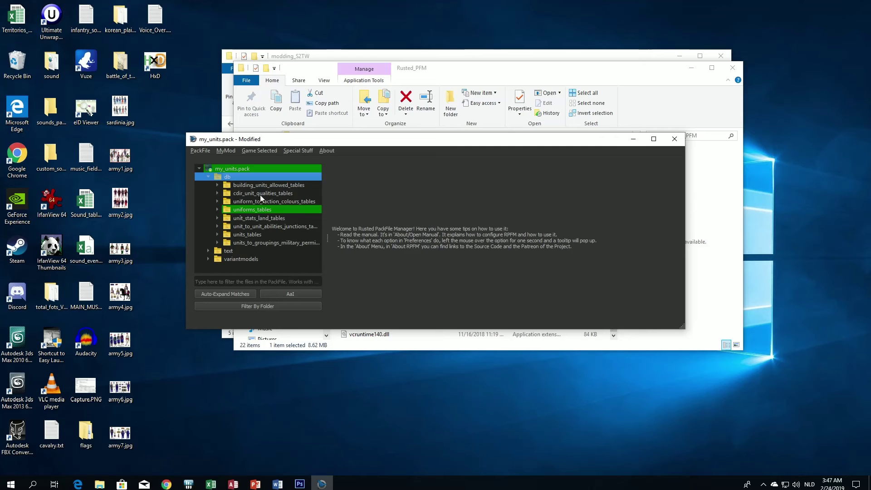
click(197, 151)
click(219, 183)
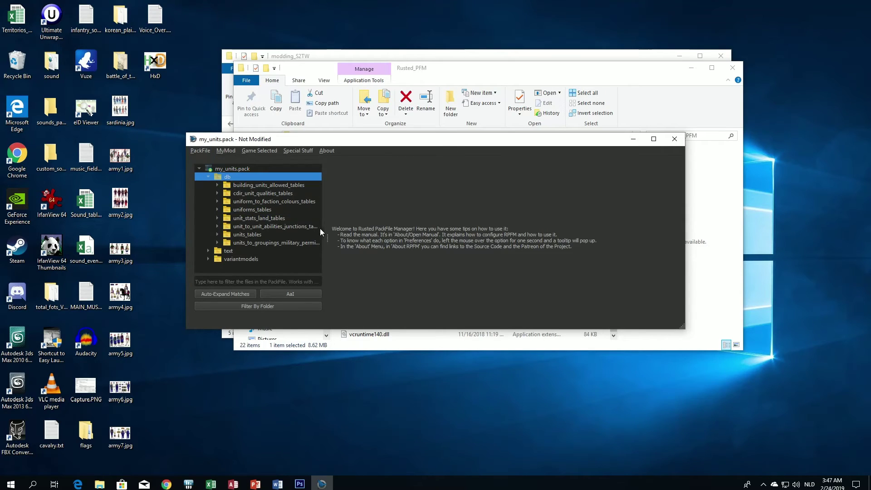
Maximize the window, widen the file tree and open the uniforms table inside uniforms_tables of my_units.pack
click(650, 139)
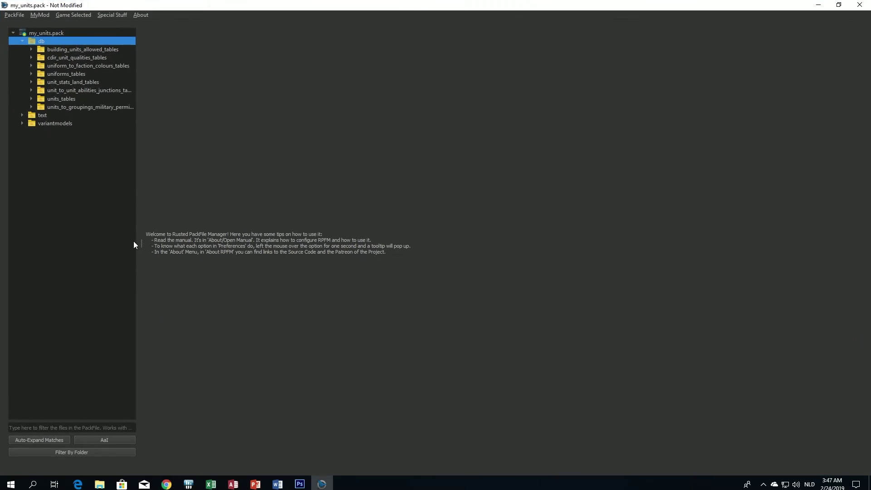
drag(142, 242, 204, 243)
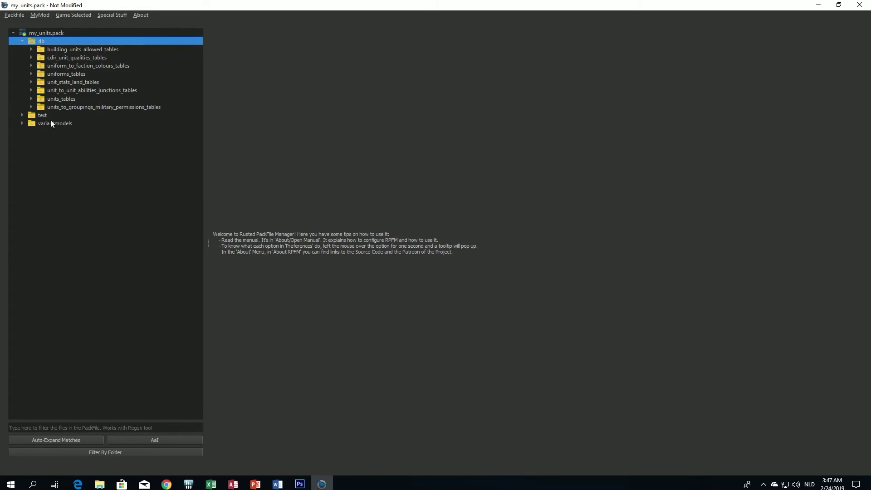
click(32, 76)
click(66, 83)
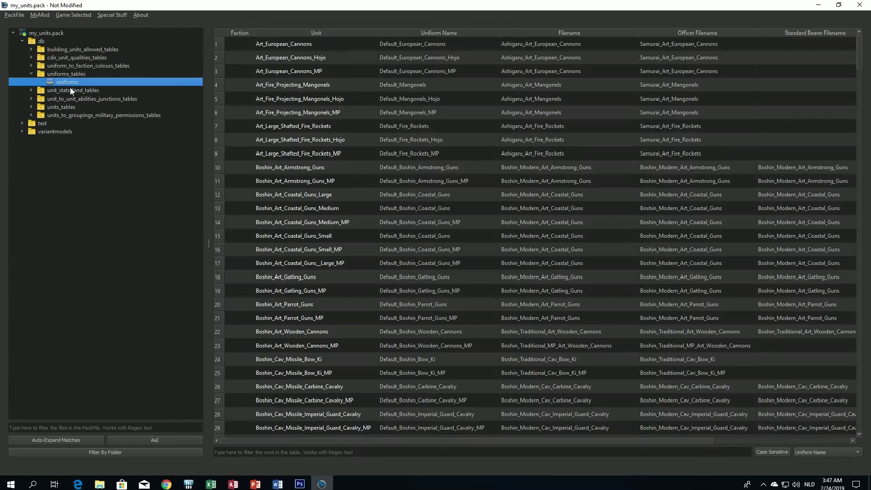
Examine the filename, officer and standard bearer entries in the Boshin_Inf_Line_British_Line_Infantry row of the uniforms table
scroll(367, 258, down, 9)
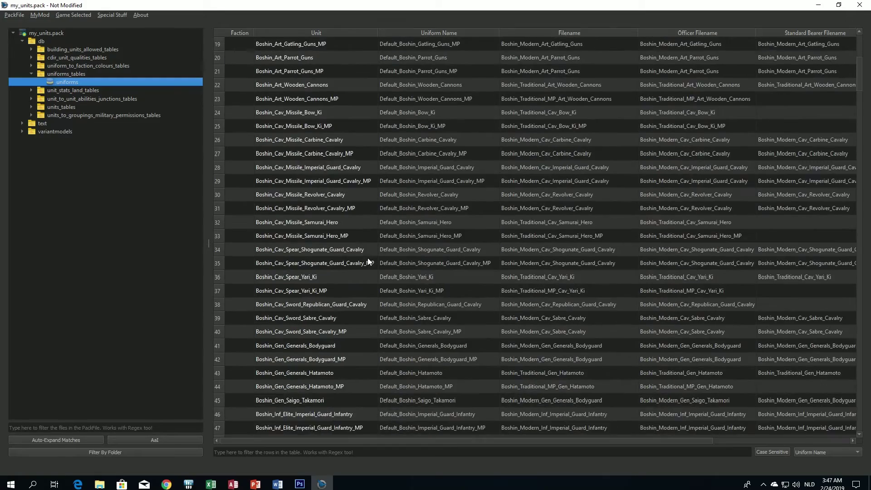
scroll(368, 259, down, 7)
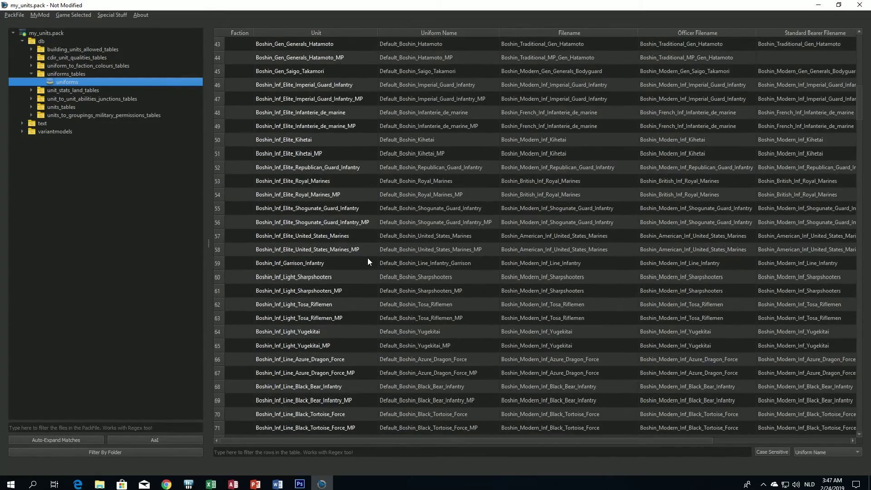
scroll(368, 261, down, 2)
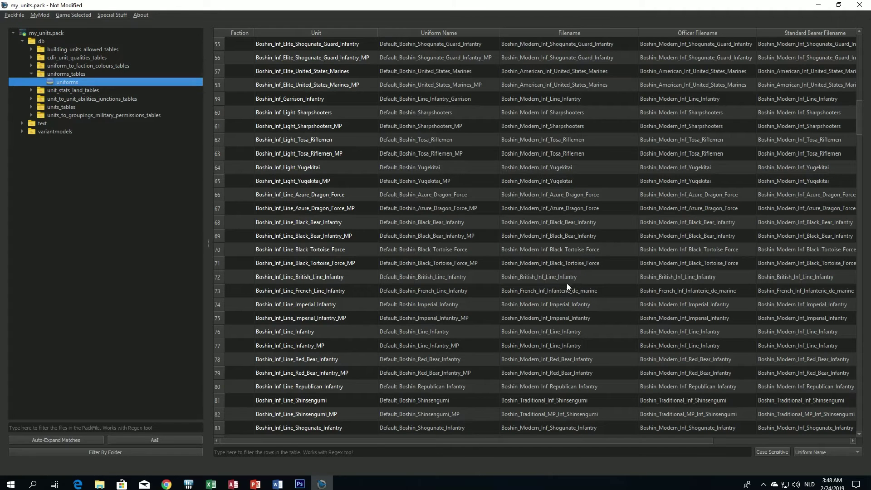
drag(492, 441, 579, 442)
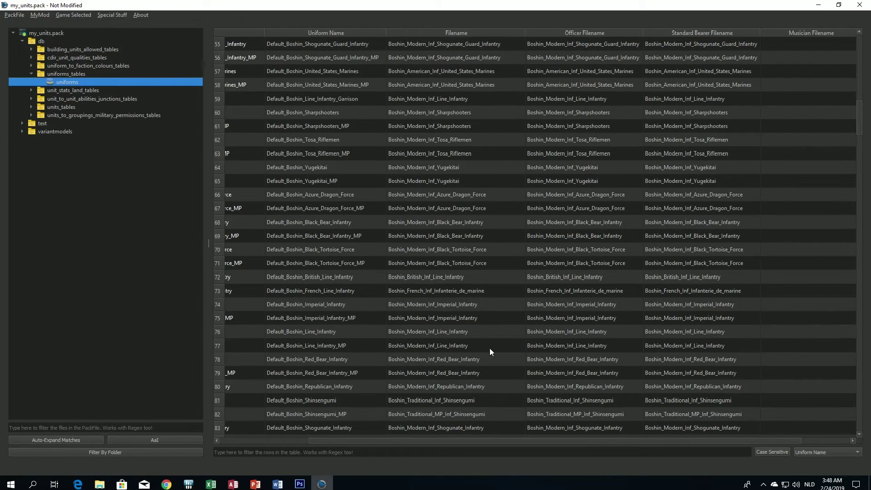
click(564, 272)
click(676, 274)
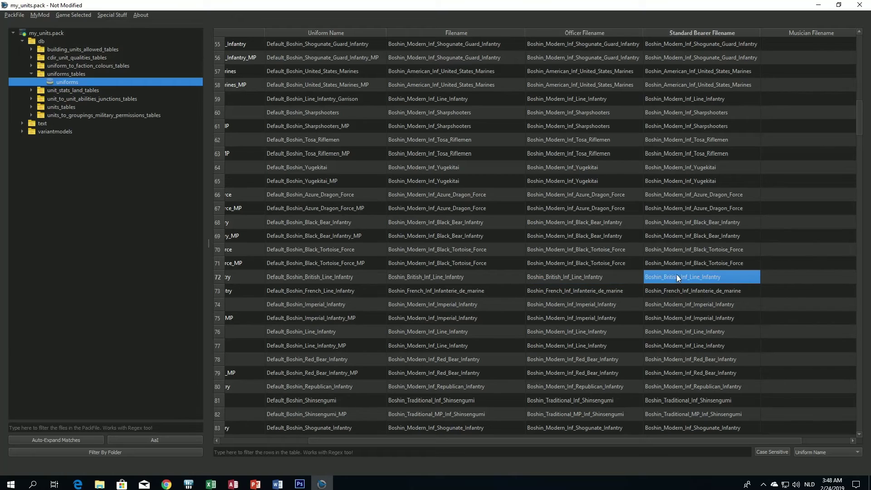
click(450, 279)
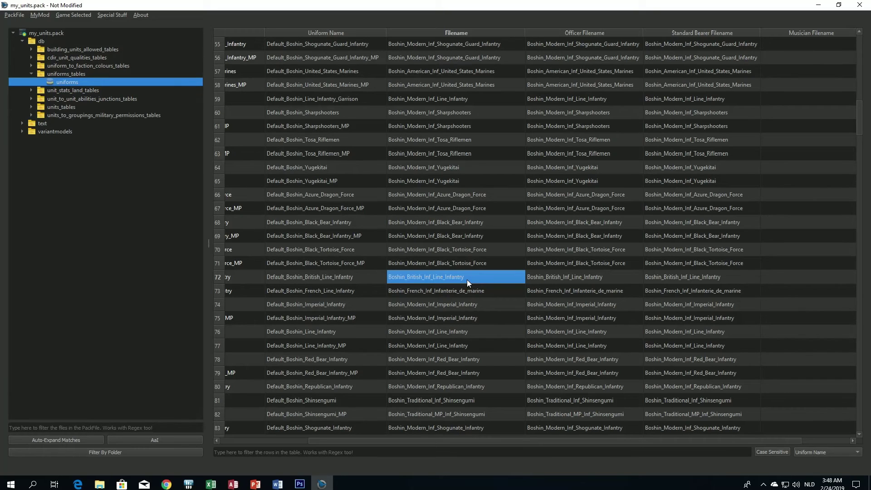
Close the PackFile manager and minimize the Rusted_PFM and modding_S2TW folder windows
click(860, 5)
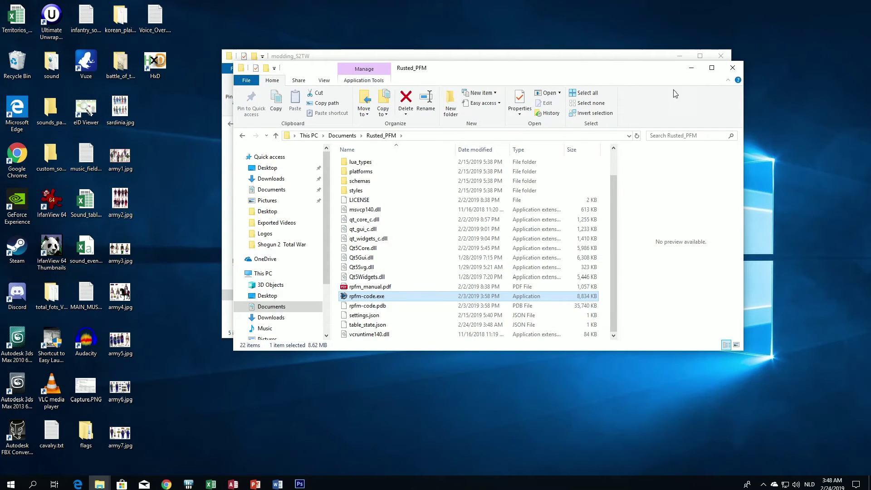
click(690, 67)
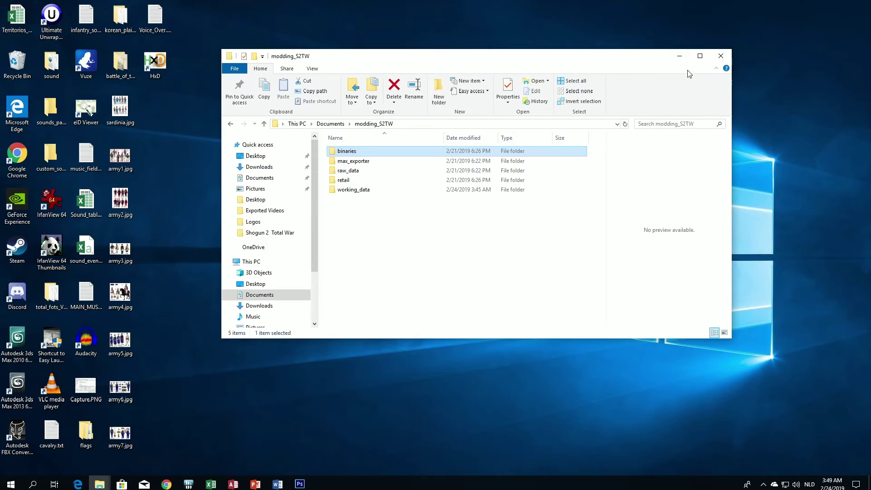
click(678, 56)
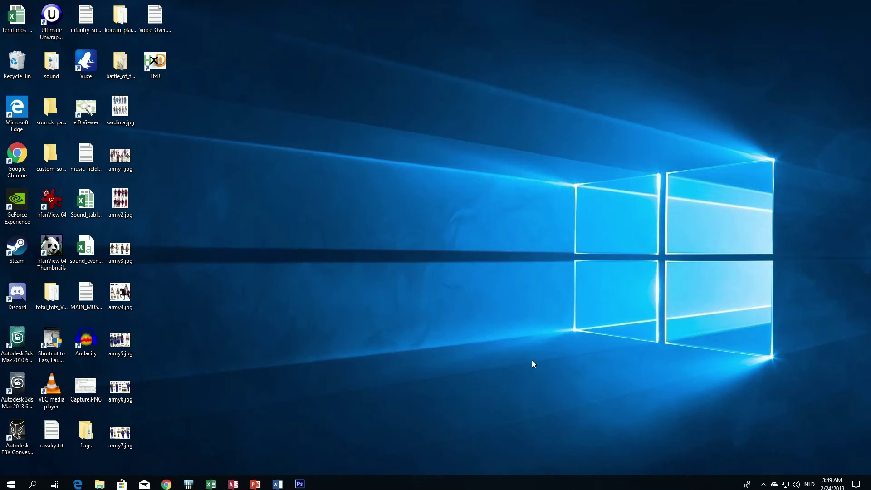
Switch to Steam and open the games library at Total War: SHOGUN 2
click(763, 484)
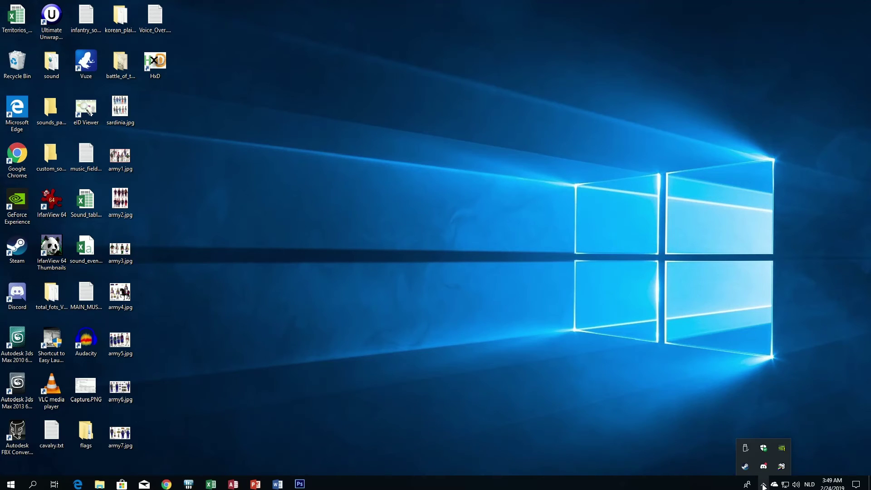
click(745, 466)
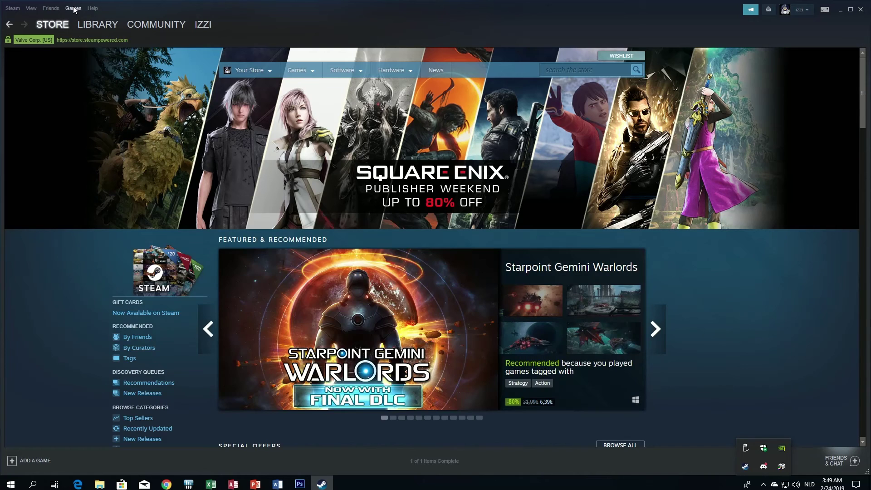
click(73, 9)
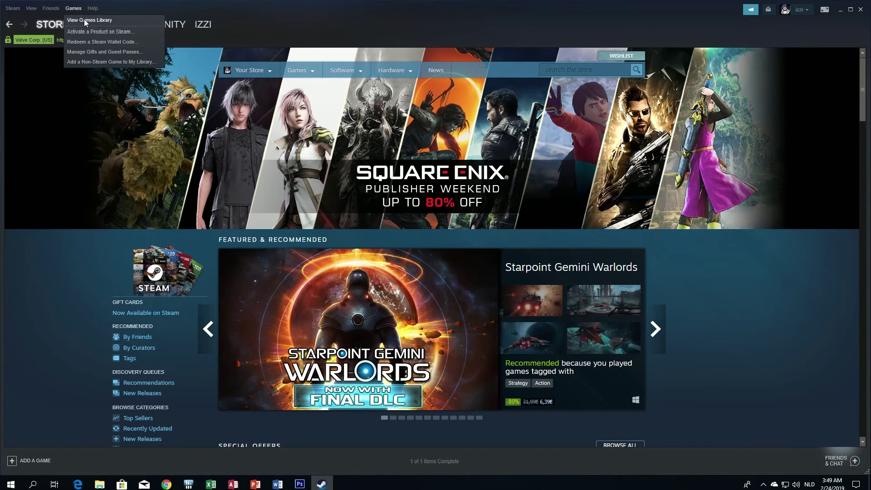
click(86, 20)
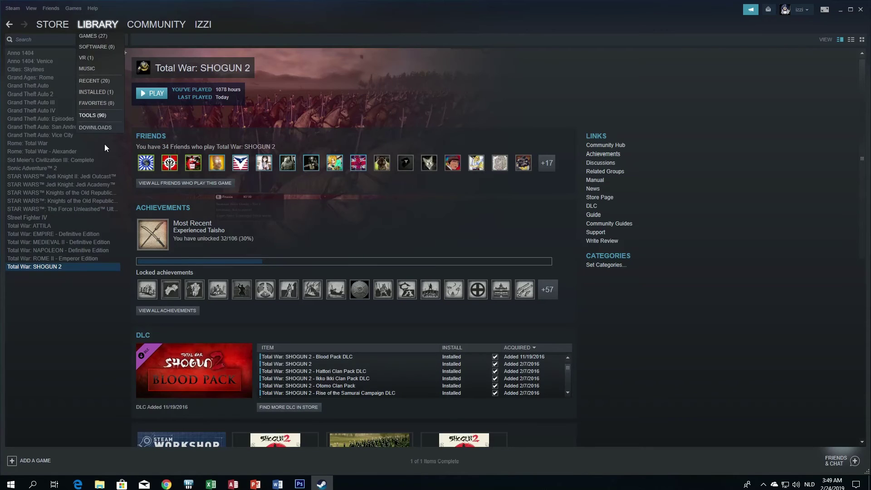
Start Total War: SHOGUN 2 through its Mod Manager with the my_units.pack mod enabled
click(162, 92)
click(429, 301)
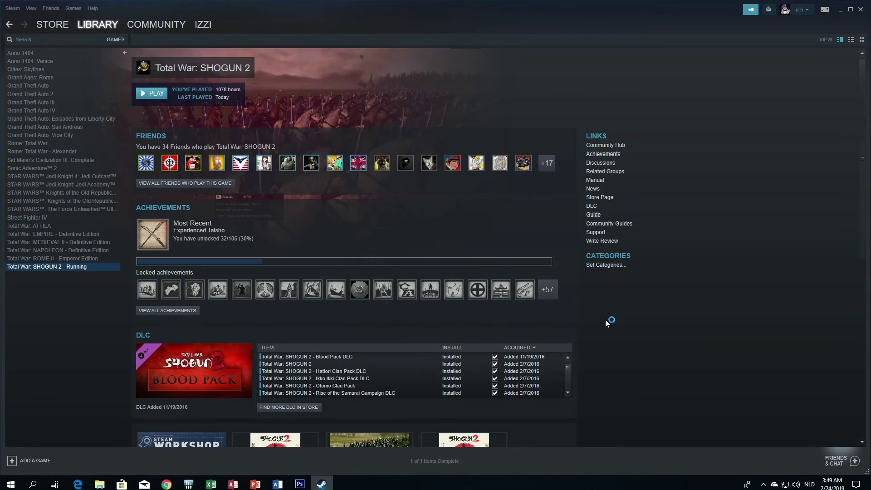
click(324, 119)
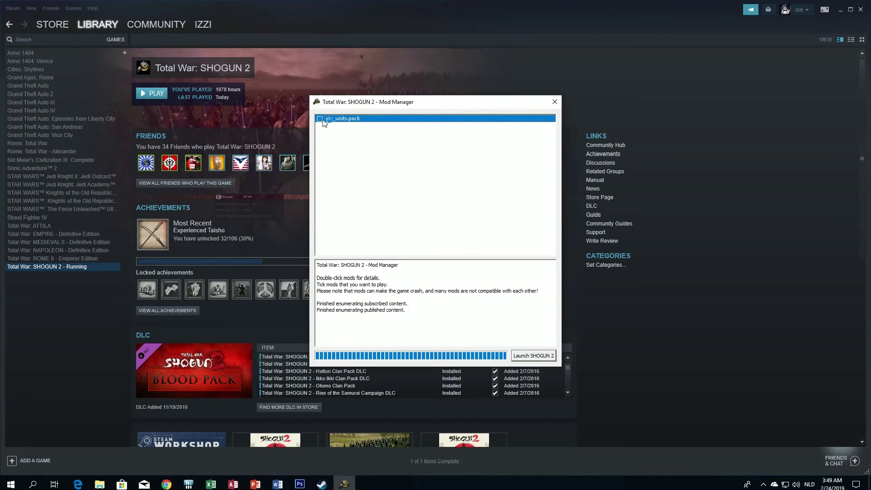
click(321, 118)
click(534, 356)
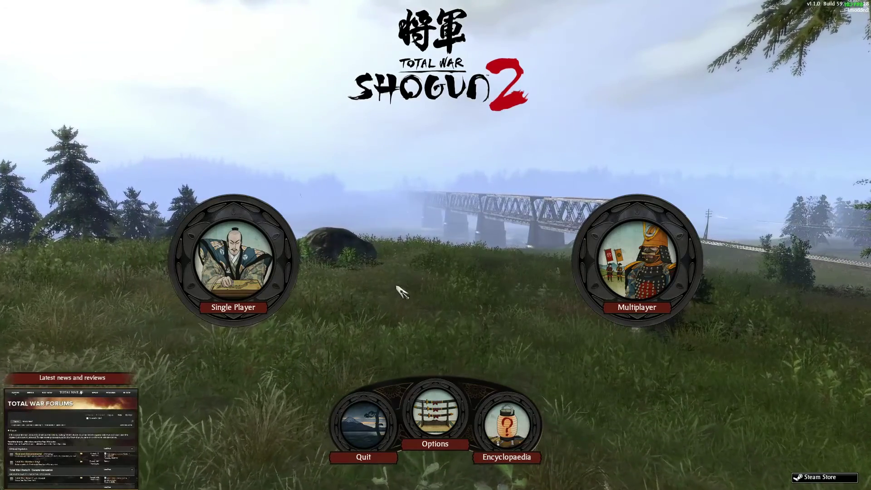
Set up a single-player custom battle and open the Saga army for modification, browsing its unit roster
click(242, 269)
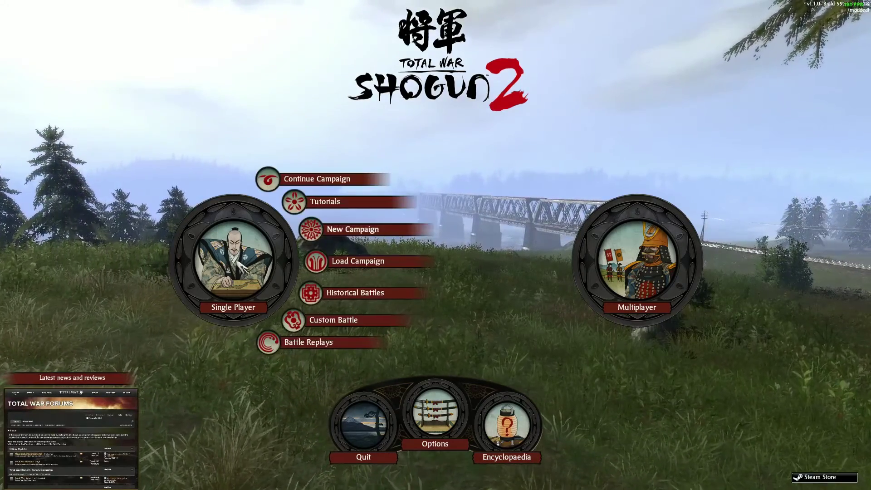
click(347, 327)
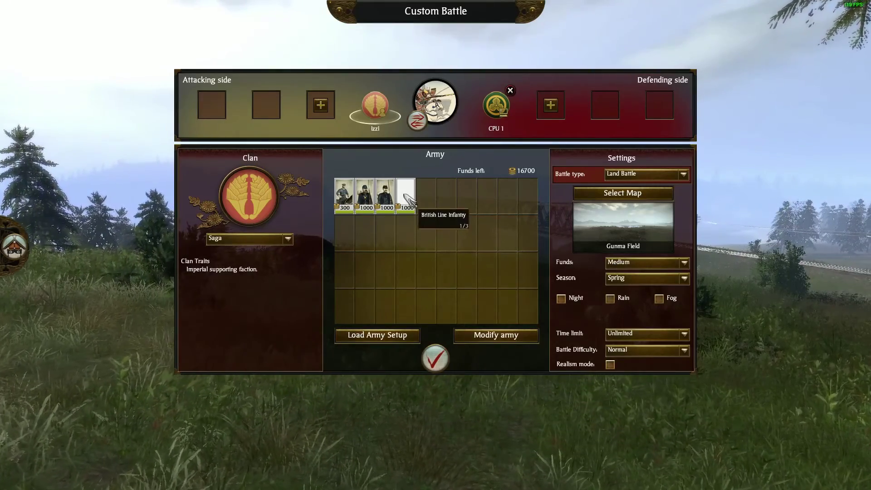
click(480, 336)
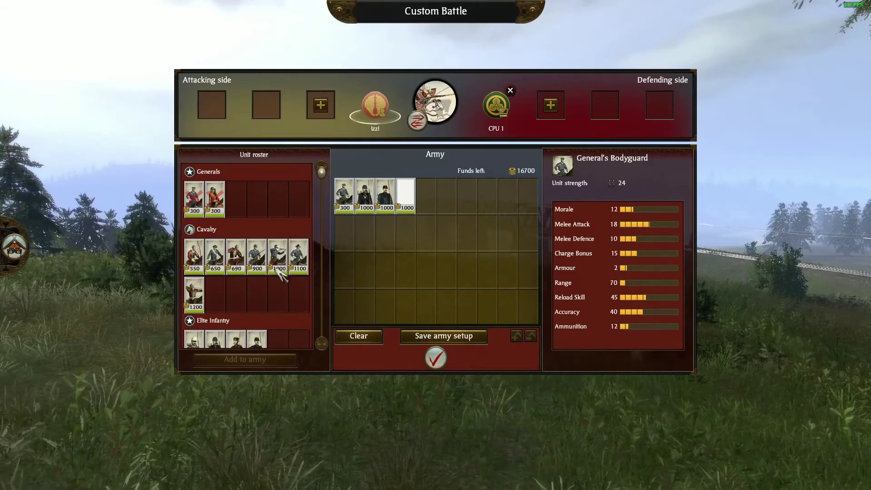
scroll(282, 276, down, 5)
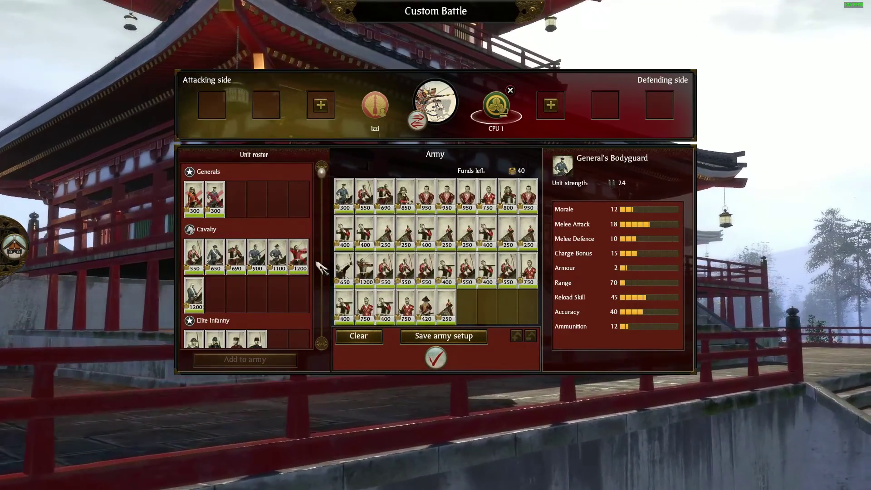
Strip the CPU 1 army down to the General's Bodyguard and one 400-cost Matchlock Kachi unit, and accept the army
click(369, 197)
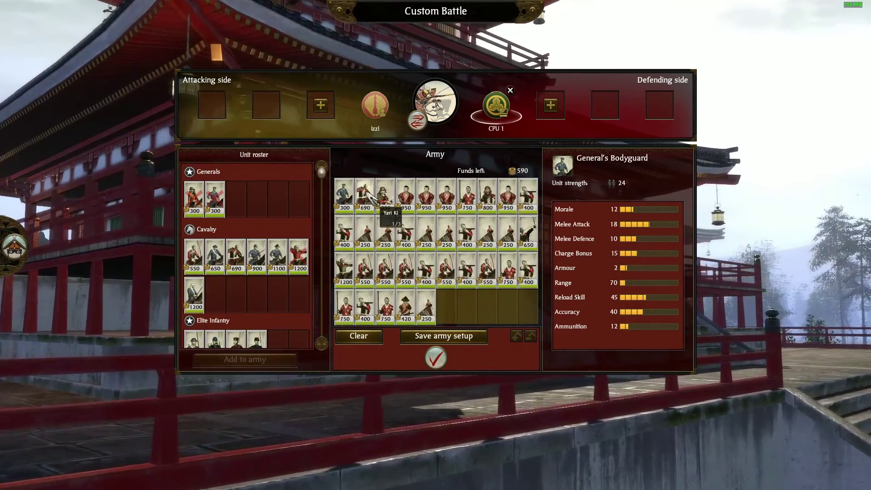
click(368, 197)
click(368, 197)
click(368, 197)
click(369, 197)
click(368, 197)
click(368, 198)
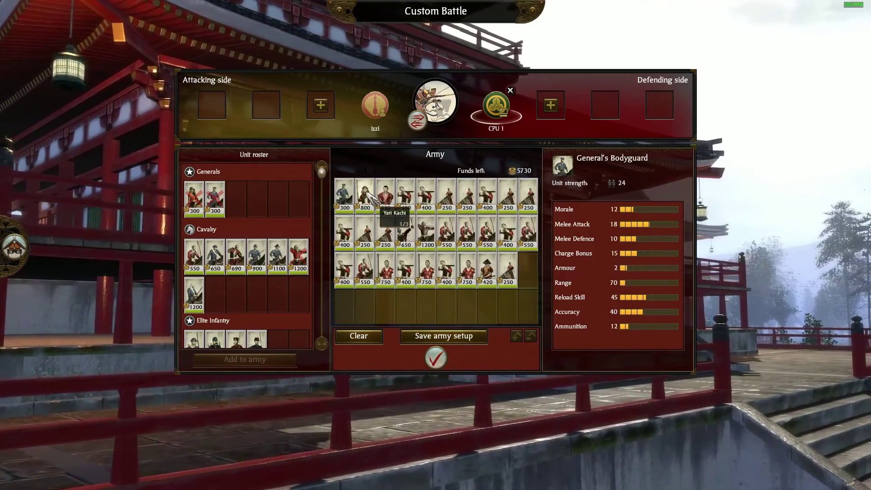
click(368, 200)
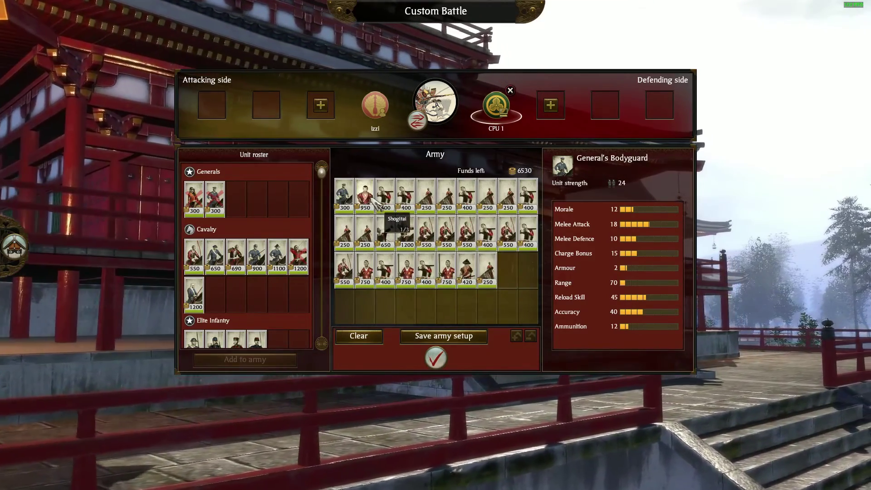
click(369, 199)
click(387, 205)
click(388, 205)
click(387, 205)
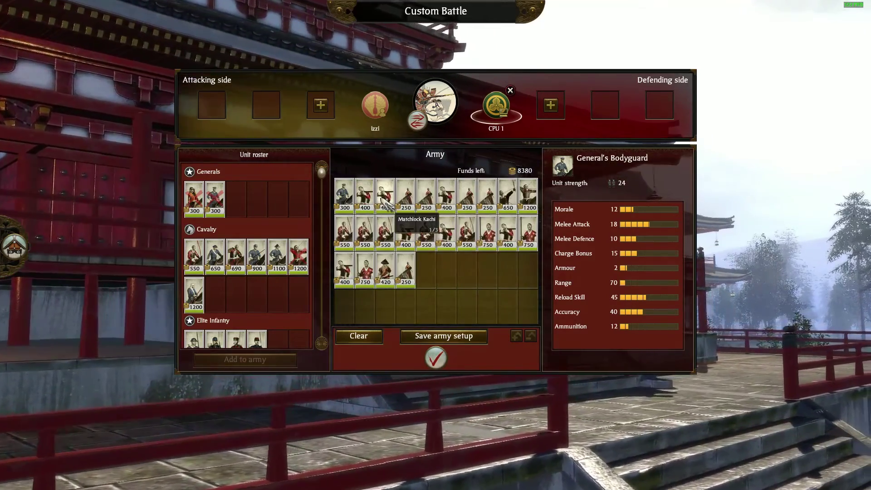
click(388, 205)
click(388, 205)
click(387, 205)
click(387, 205)
click(388, 205)
click(388, 204)
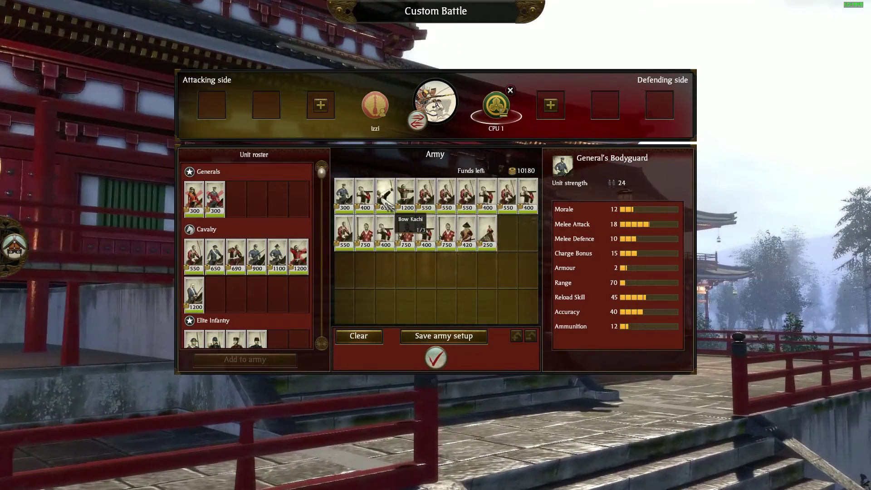
click(387, 205)
click(388, 204)
click(388, 205)
click(387, 205)
click(388, 205)
click(388, 205)
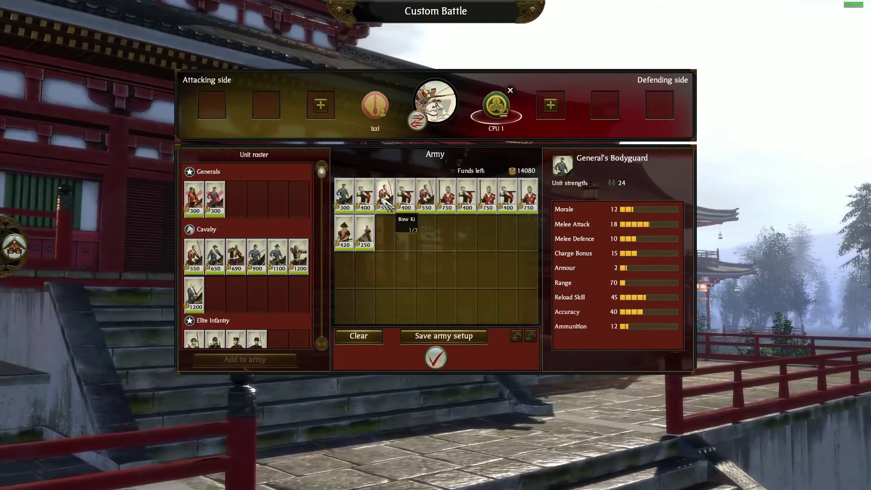
click(387, 205)
click(388, 205)
click(388, 205)
click(388, 205)
click(388, 205)
click(387, 205)
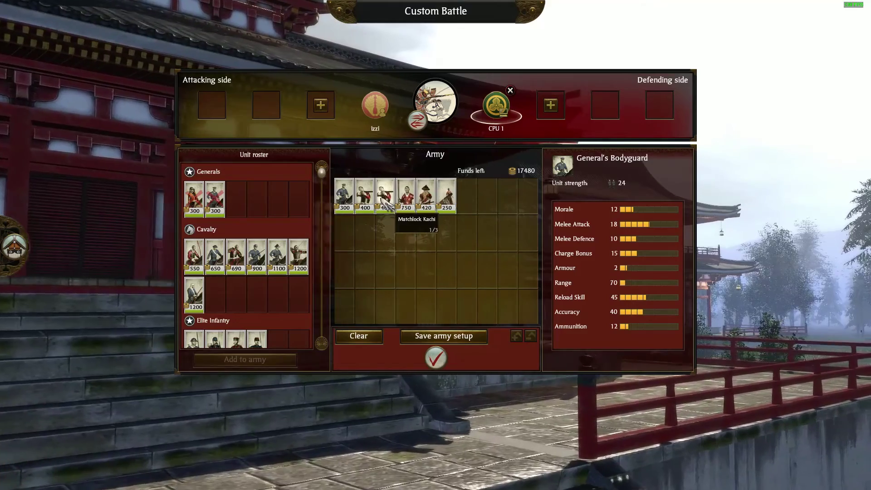
click(387, 205)
click(388, 205)
click(388, 205)
click(388, 205)
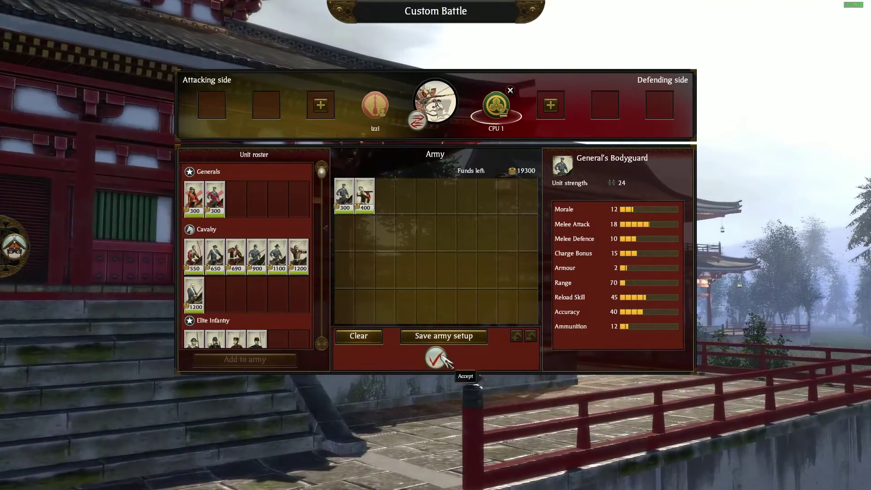
click(435, 358)
Set the season to Summer and launch the custom battle on Gunma Field
click(632, 281)
click(621, 300)
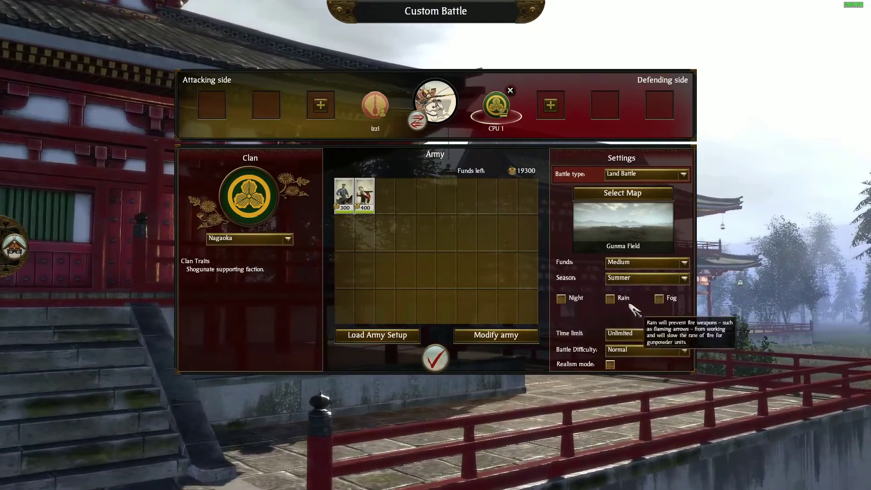
click(435, 357)
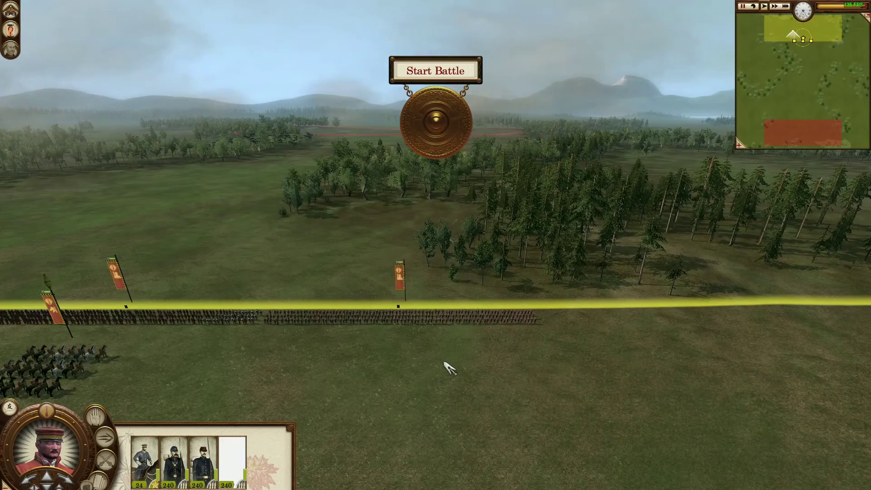
Select the British Line Infantry unit on the battlefield and inspect its soldiers' hats, coats, trousers and equipment up close
key(w)
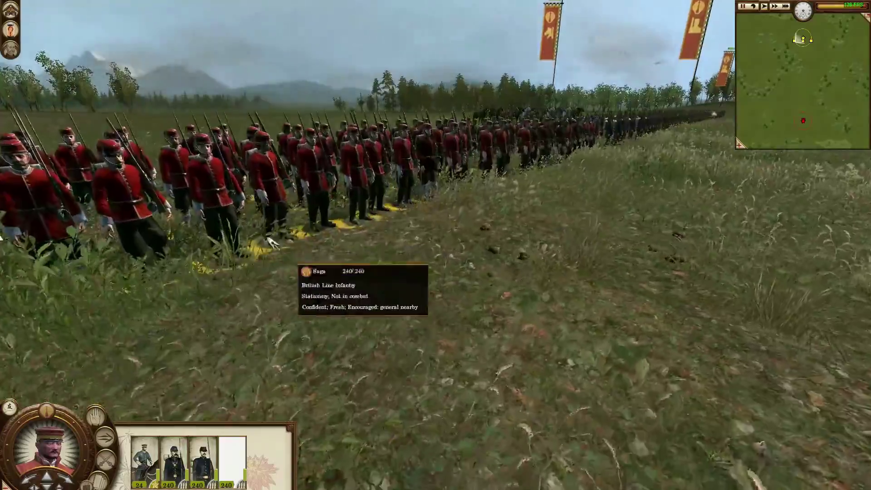
click(270, 240)
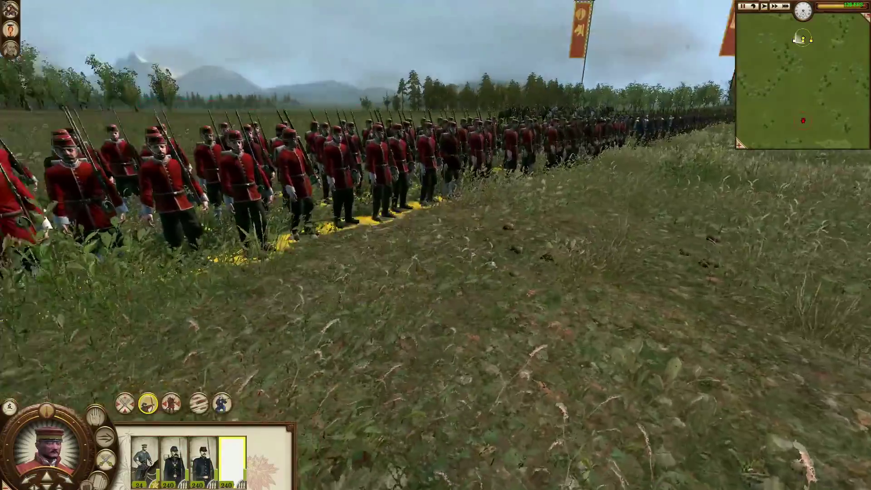
key(q)
key(s)
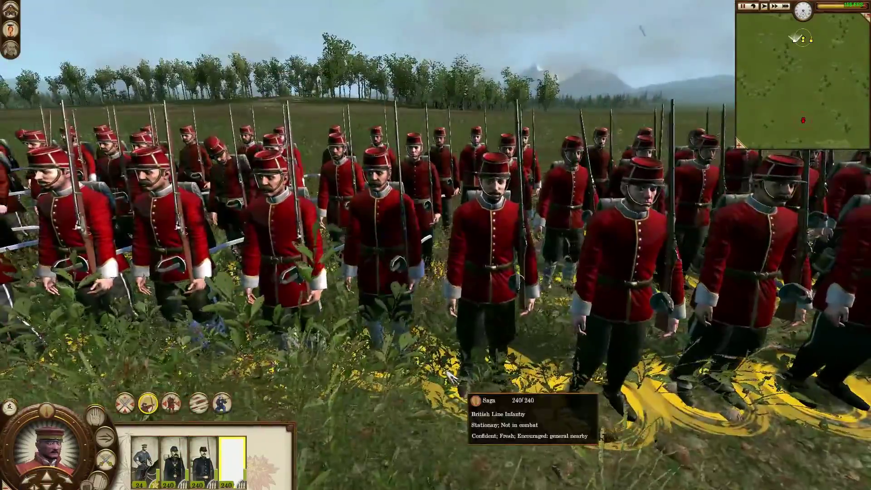
key(q)
key(q)
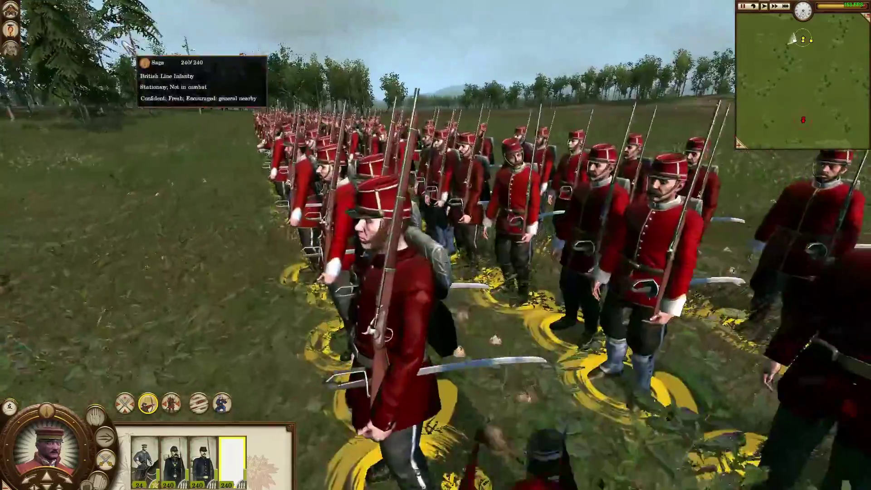
key(s)
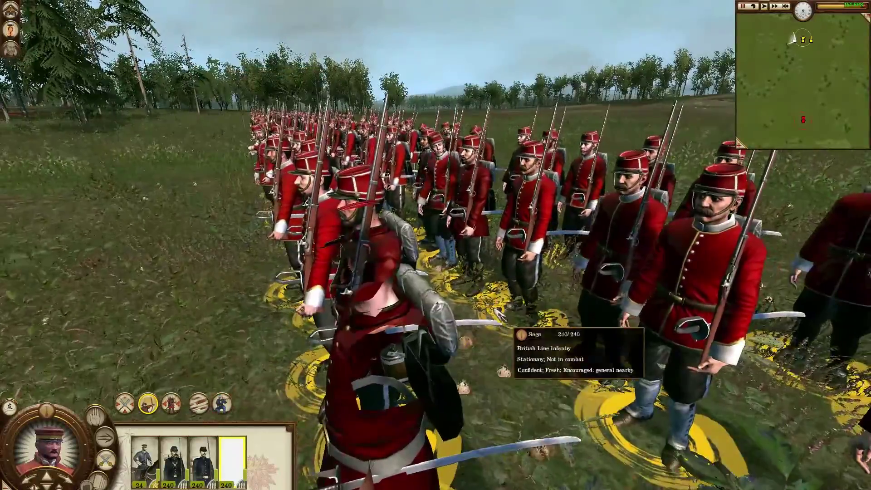
key(q)
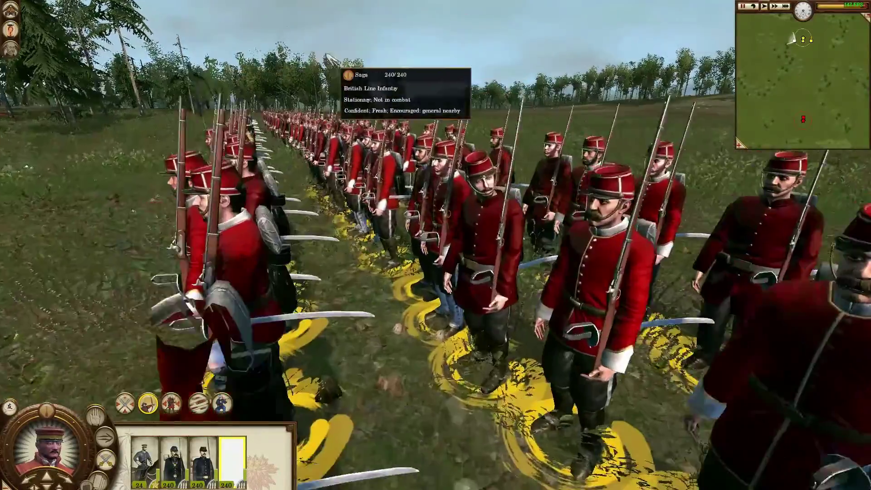
key(q)
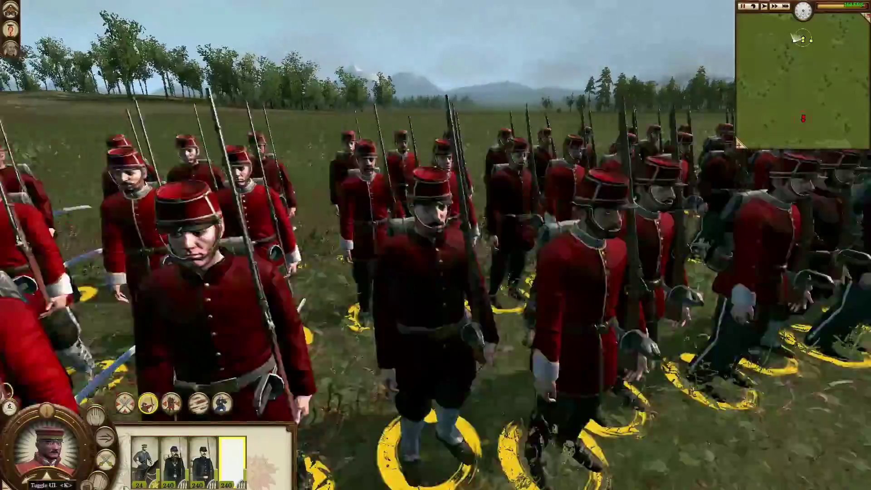
scroll(337, 295, down, 5)
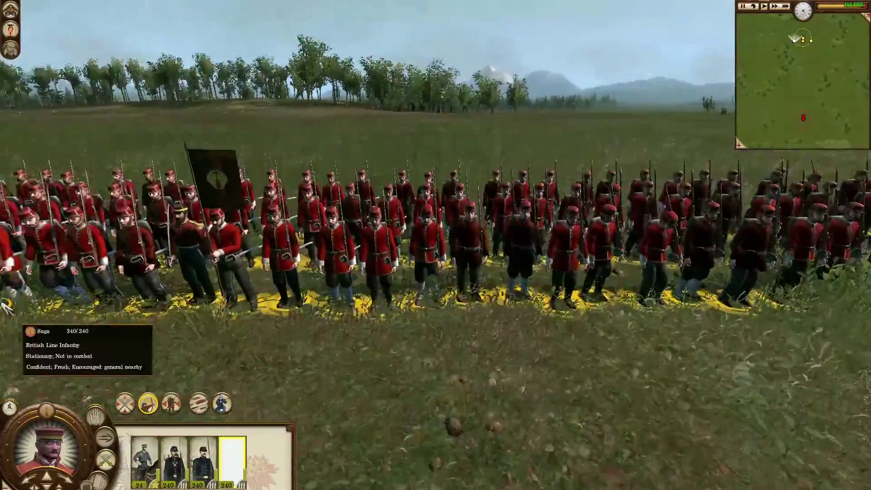
scroll(572, 84, up, 5)
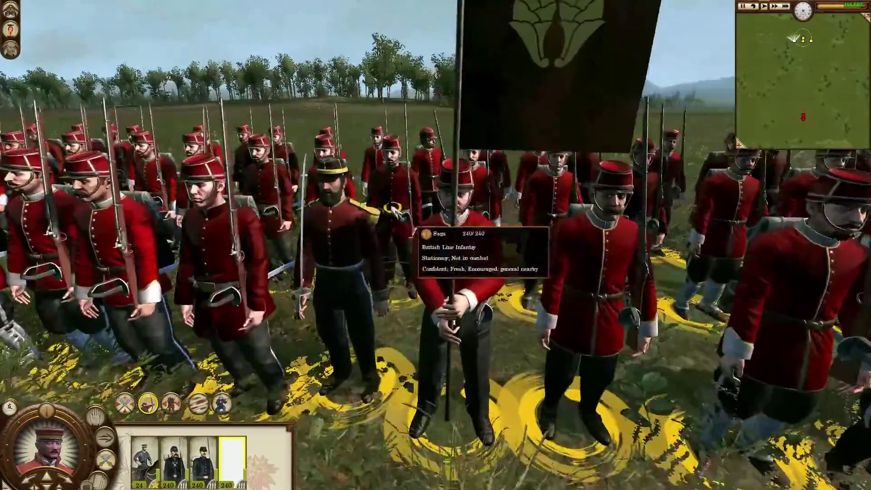
Examine the British Line Infantry's officer, standard bearer and neighbouring soldiers from the front, side and back for uniform variation
key(a)
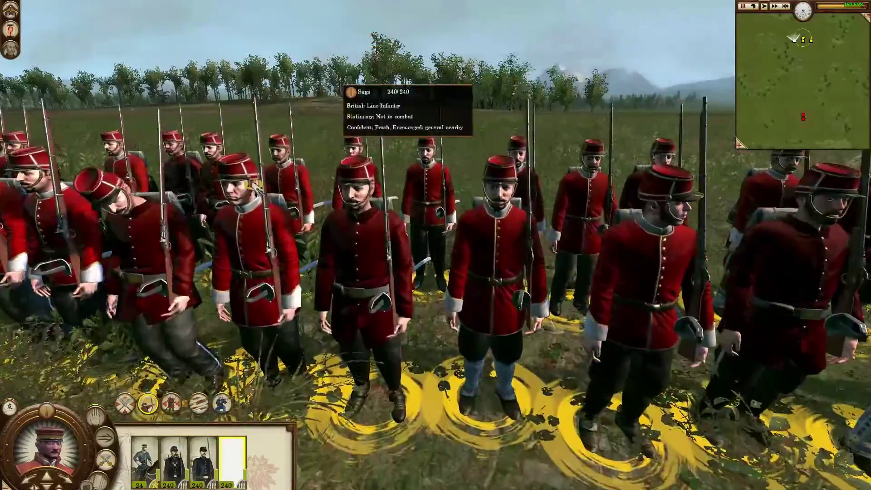
key(d)
key(a)
key(e)
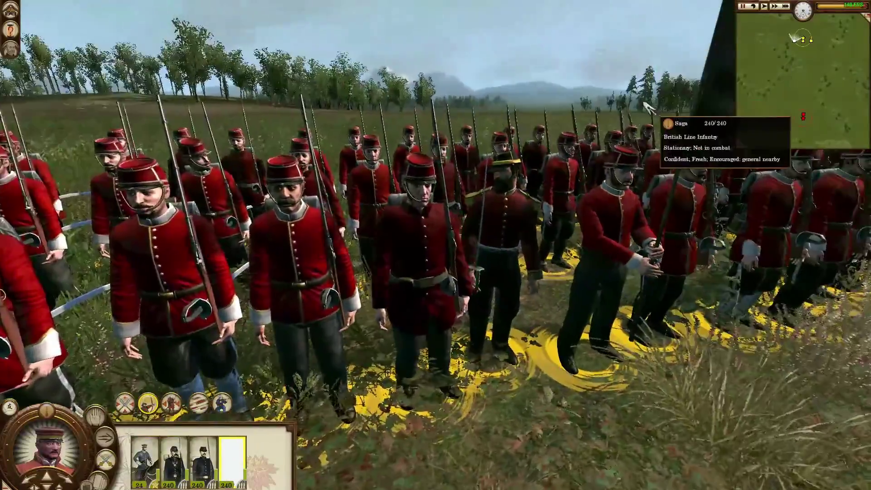
key(d)
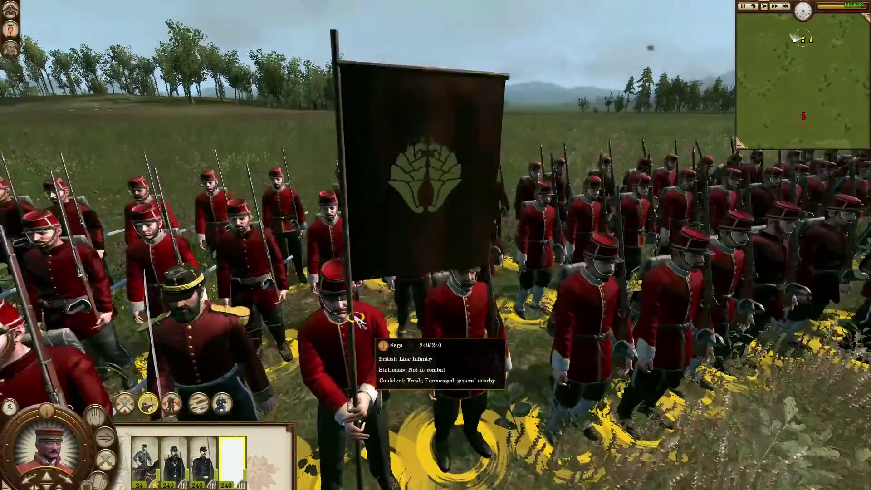
scroll(233, 379, down, 5)
scroll(90, 106, up, 6)
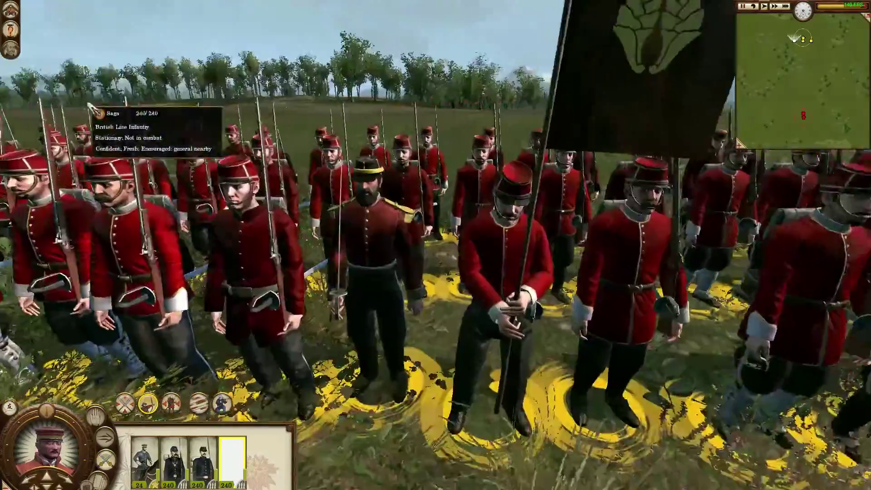
key(q)
key(q)
key(d)
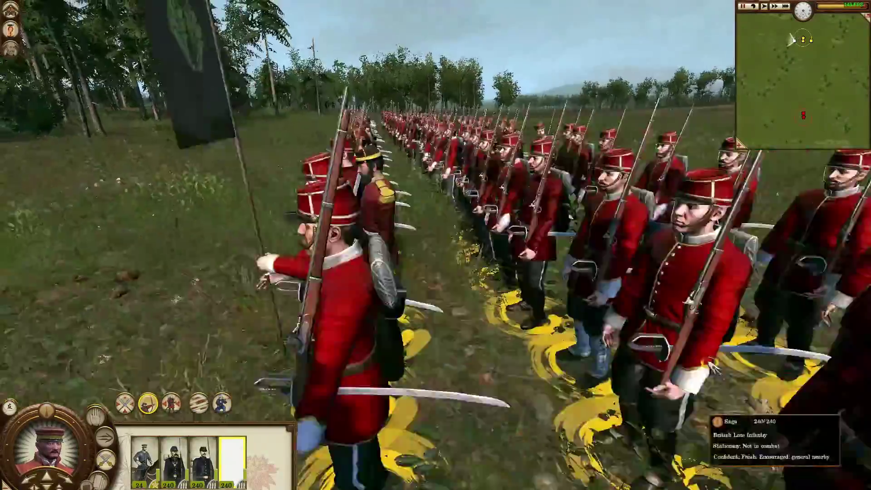
key(q)
key(d)
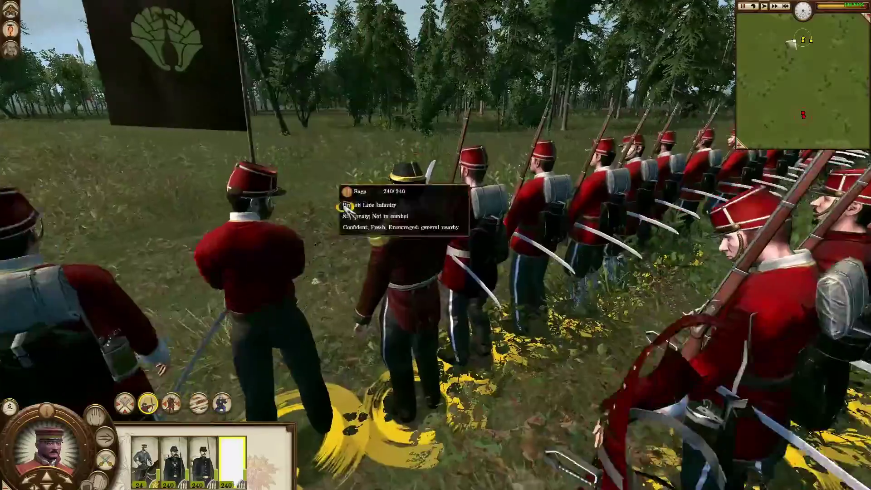
Select all four units of the Saga army and order them to move to a new position
scroll(331, 227, down, 10)
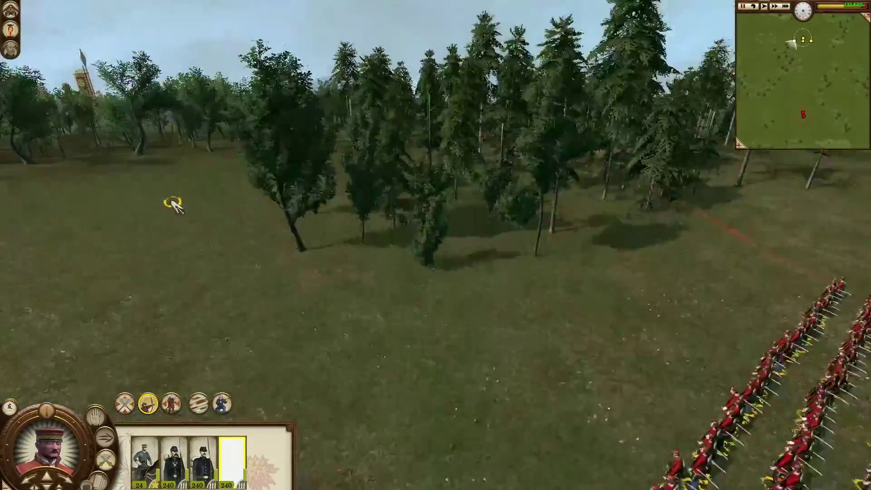
scroll(172, 205, down, 10)
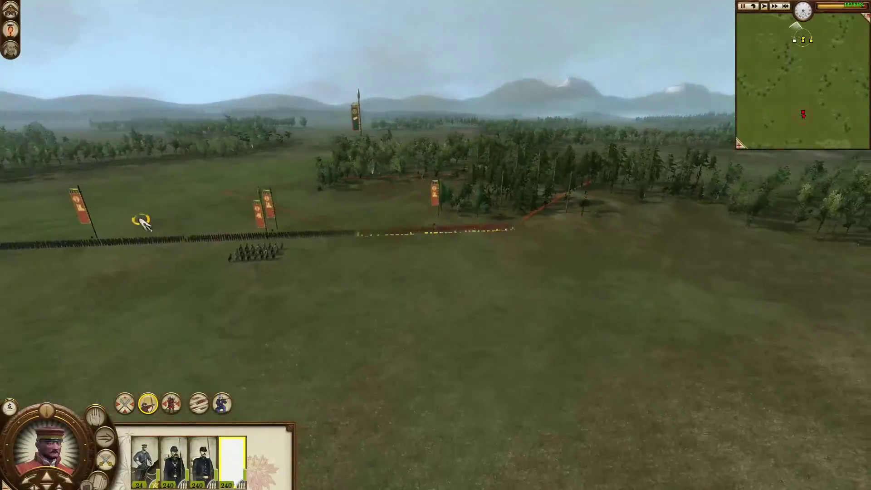
key(q)
drag(549, 322, 549, 320)
key(e)
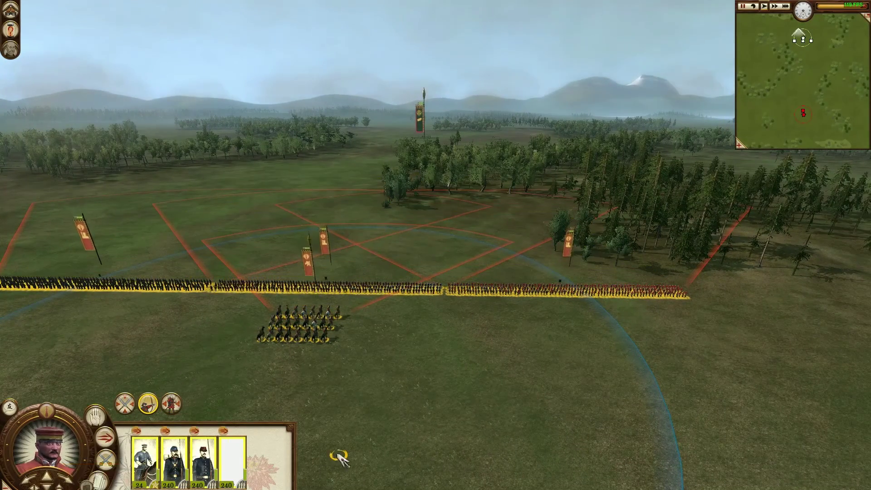
Follow the marching British Line Infantry and examine its uniforms, backpacks and sabres in motion from several angles
scroll(374, 414, up, 10)
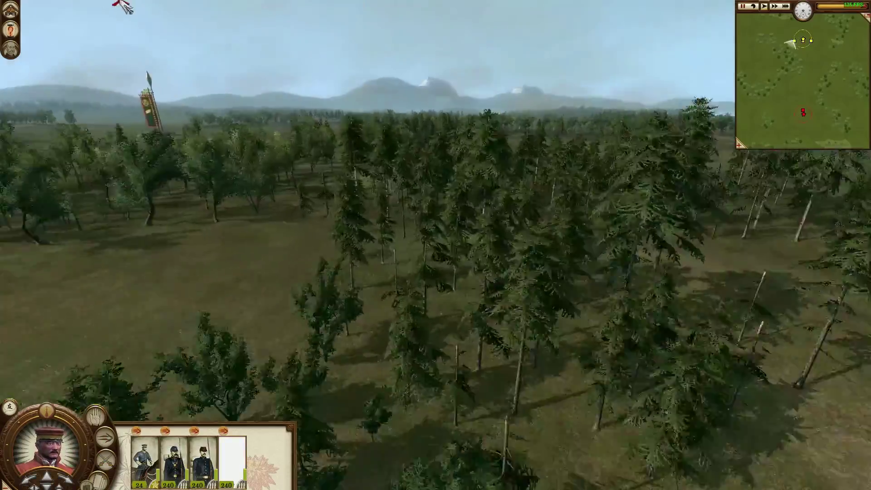
scroll(181, 27, down, 10)
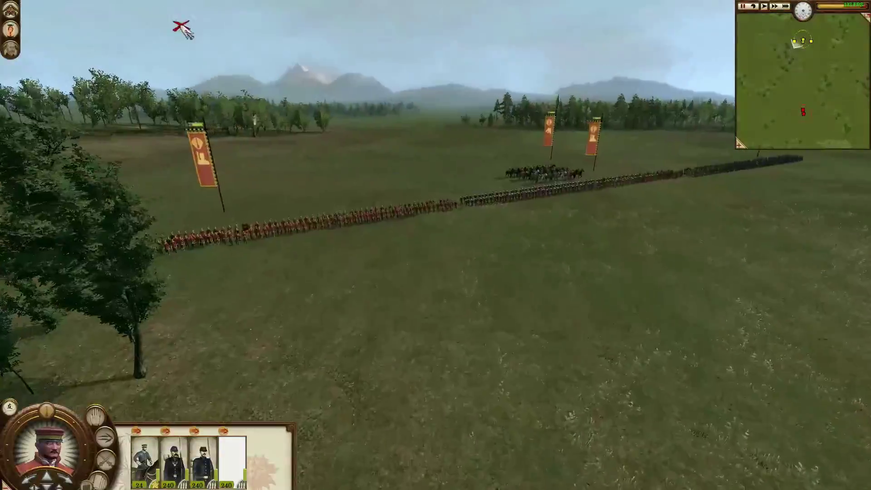
scroll(38, 7, up, 8)
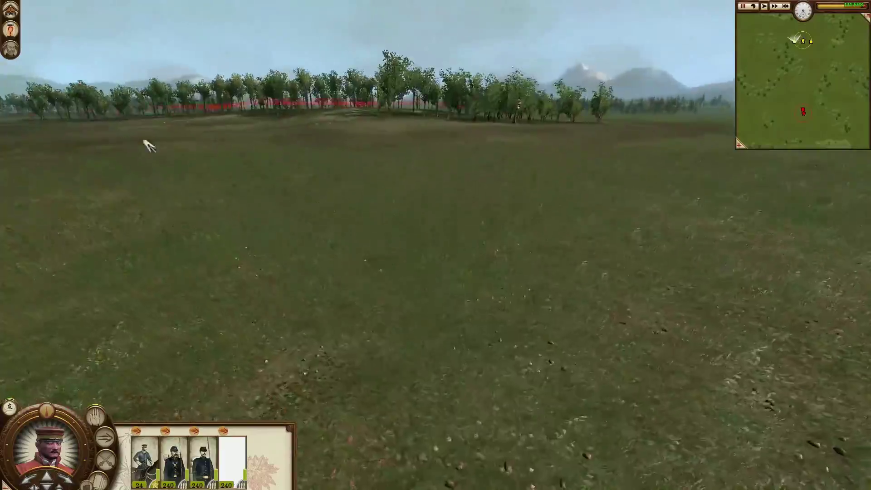
scroll(23, 92, down, 5)
scroll(22, 93, up, 4)
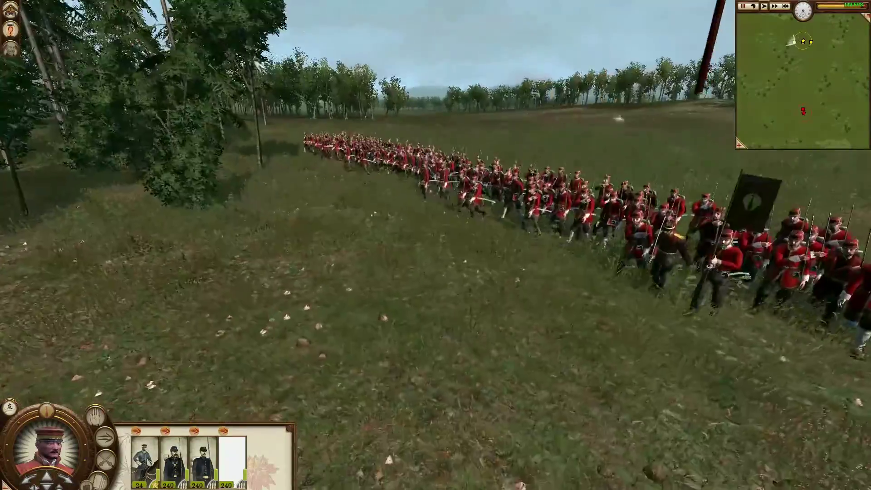
middle_drag(338, 156, 557, 172)
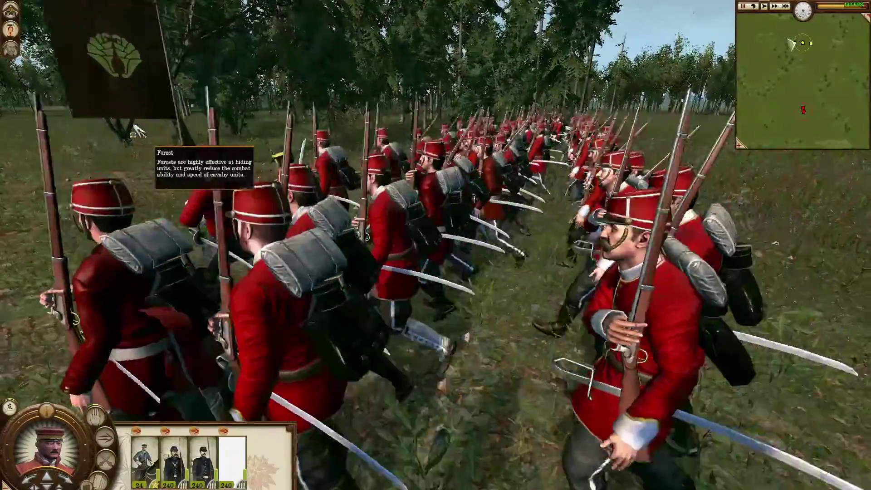
scroll(139, 131, down, 5)
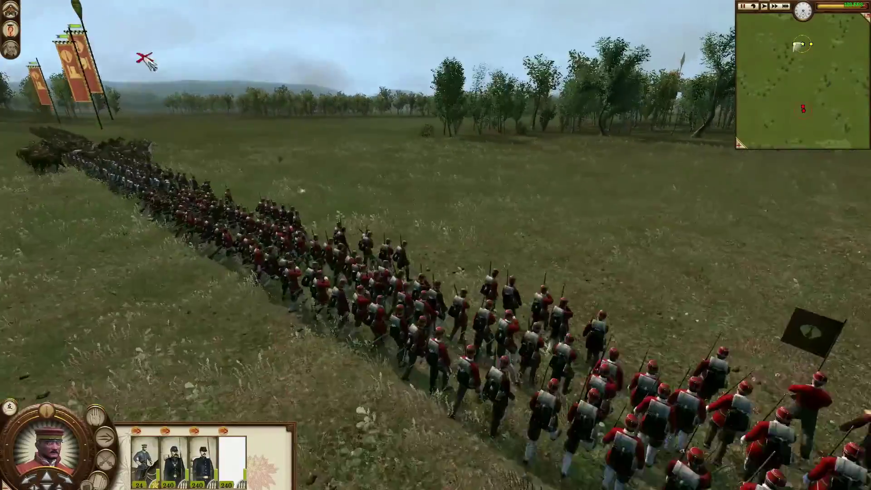
scroll(145, 59, up, 5)
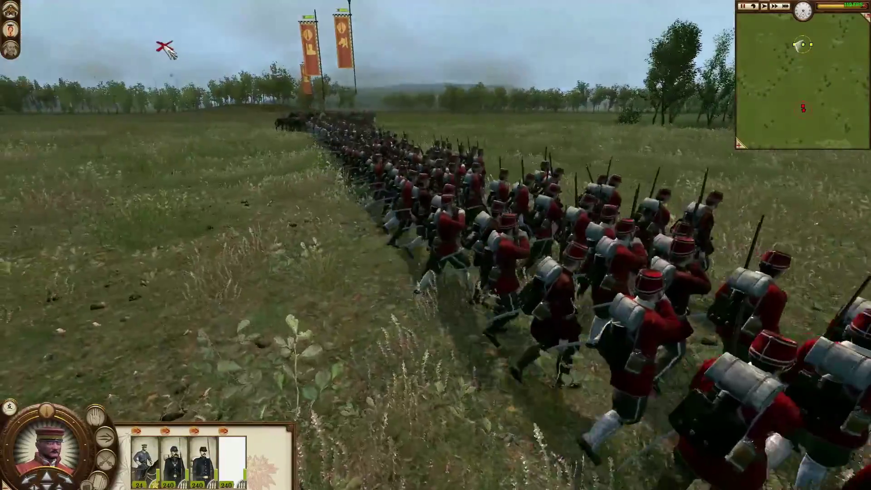
Examine the marching British Line Infantry from farther back and above, comparing it with the rest of the army in formation
scroll(144, 50, down, 5)
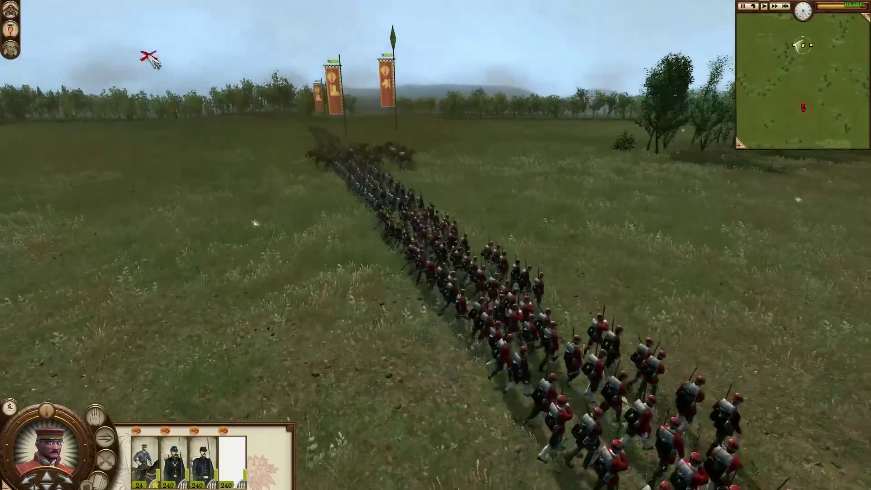
middle_drag(593, 161, 534, 181)
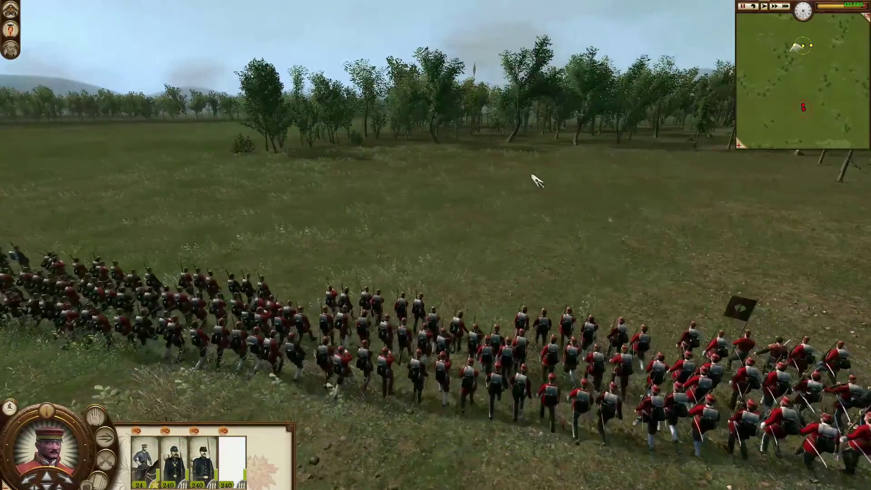
scroll(536, 180, down, 4)
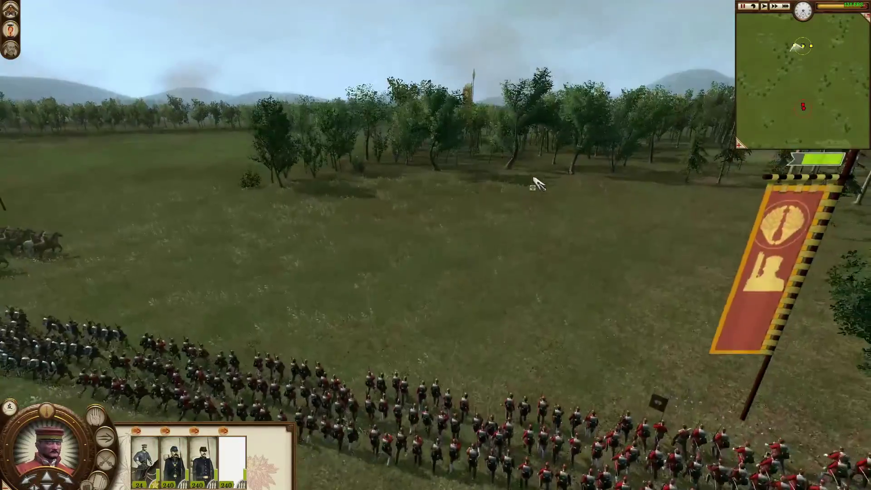
scroll(538, 186, down, 8)
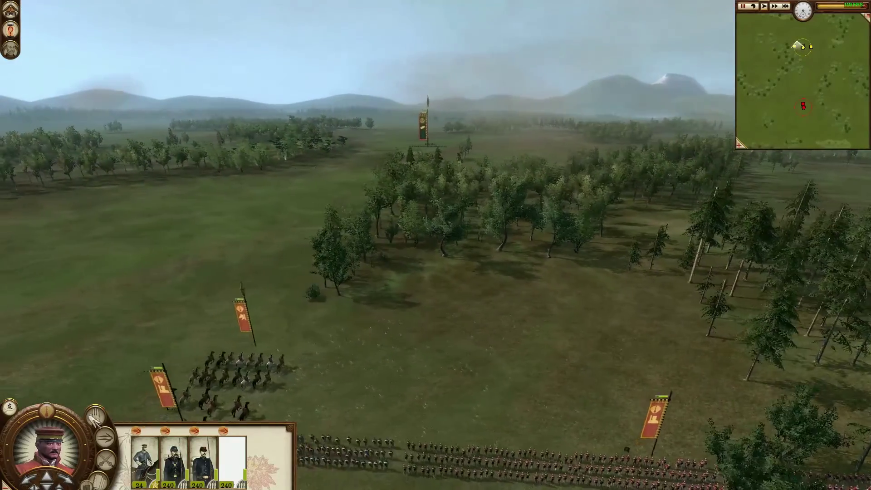
key(s)
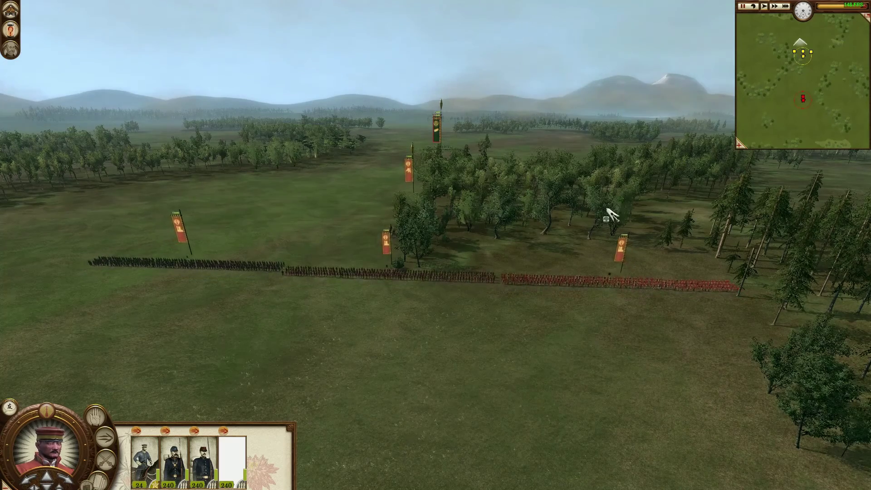
Pause the battle and view the army's line formation beside the forest
key(p)
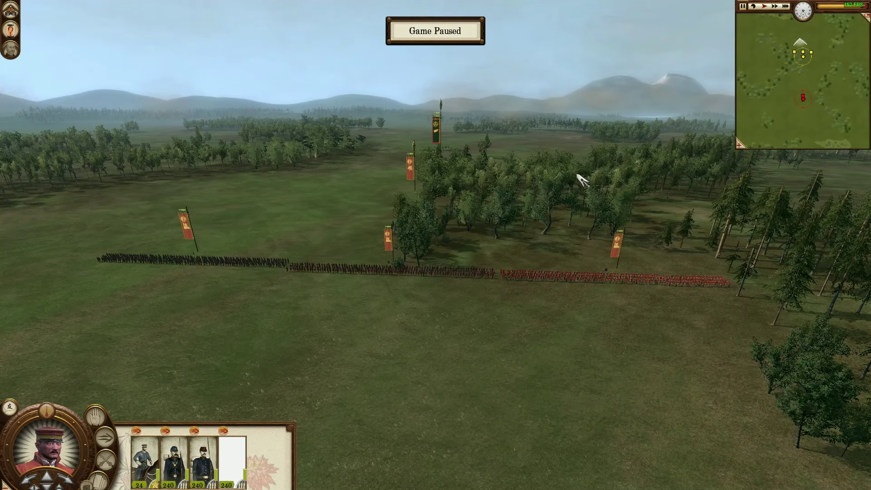
key(w)
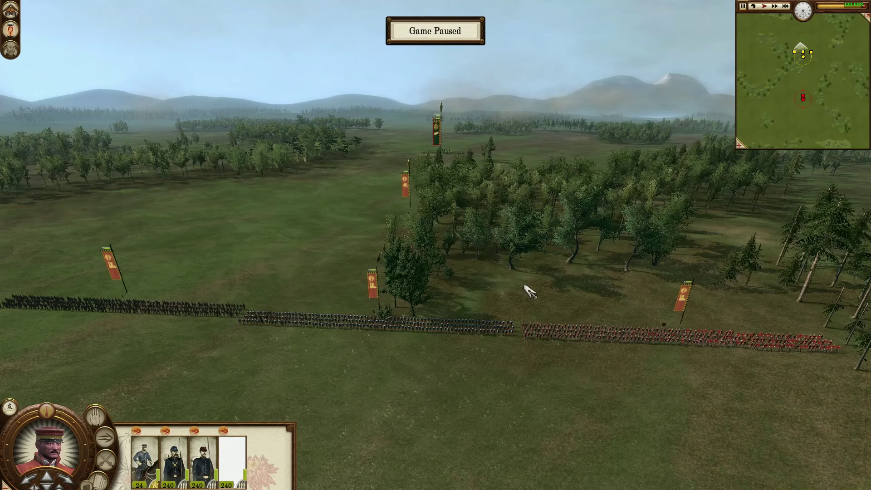
mouse_move(535, 275)
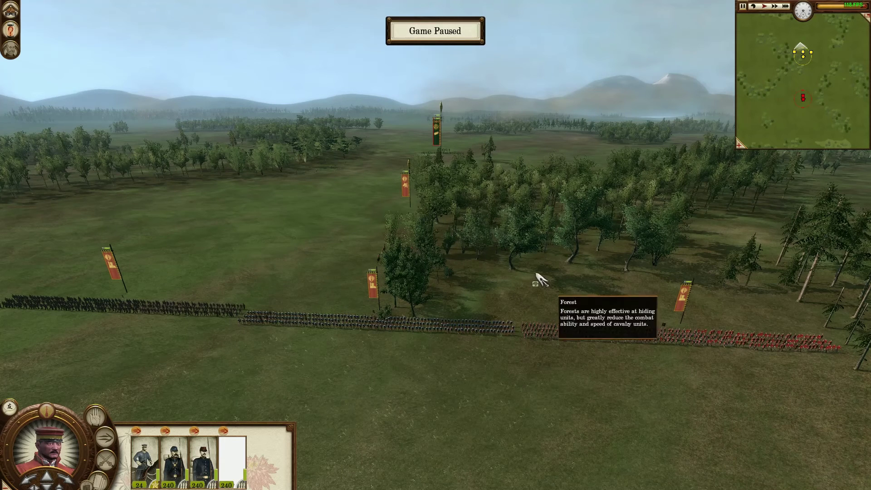